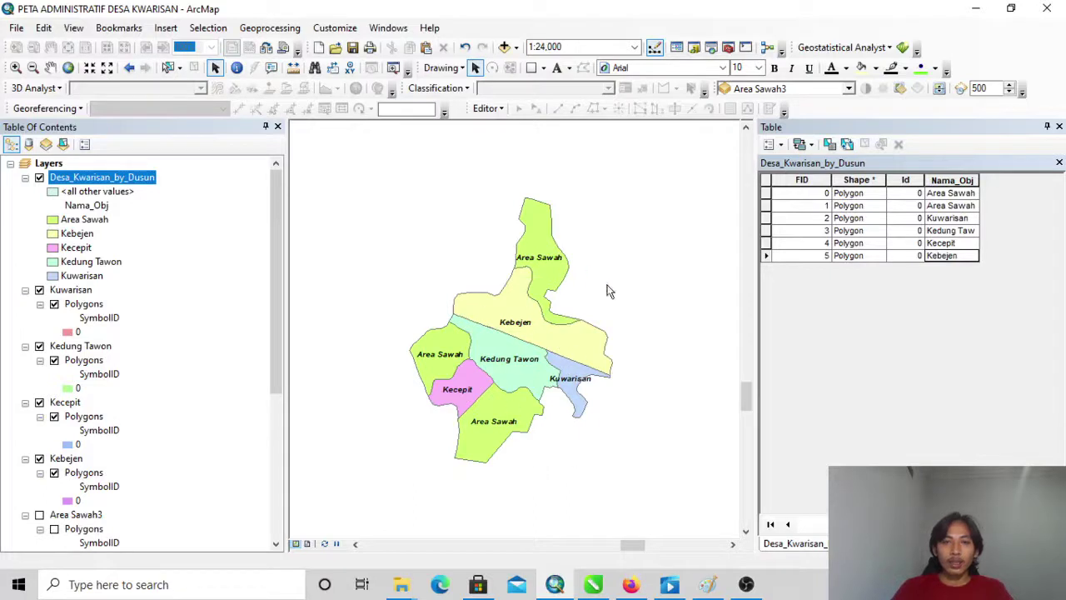
Display ArcToolbox and expand the Features toolset within Data Management Tools.
drag(754, 388, 773, 388)
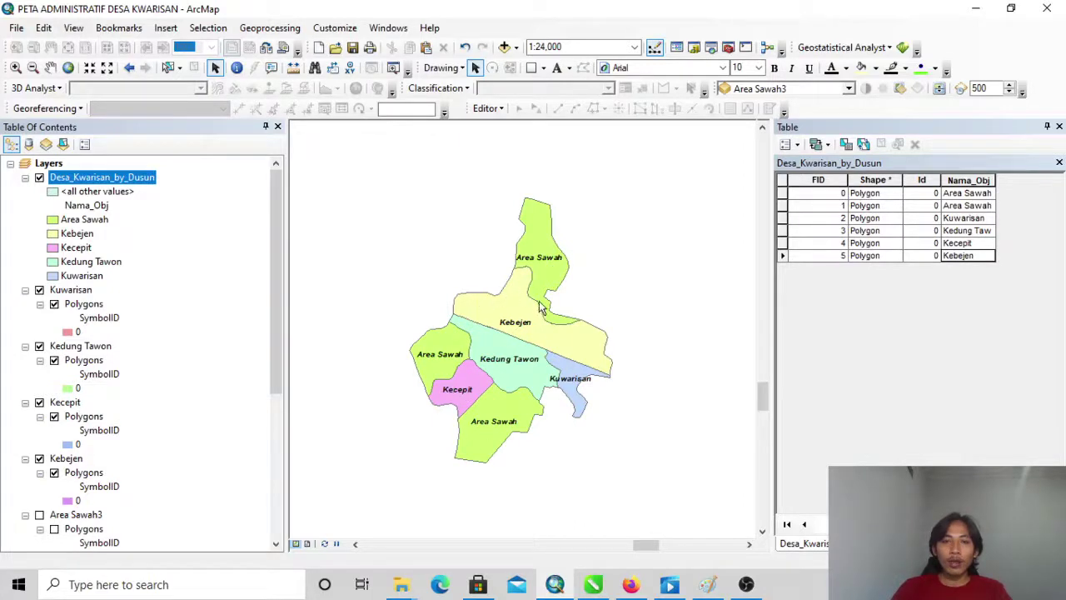
click(728, 47)
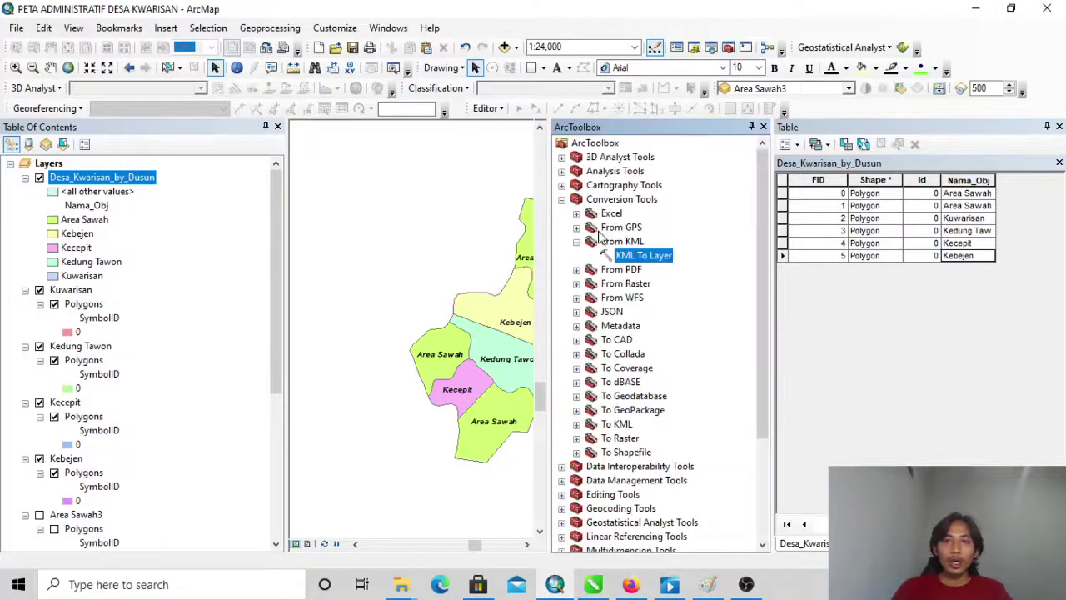
click(562, 200)
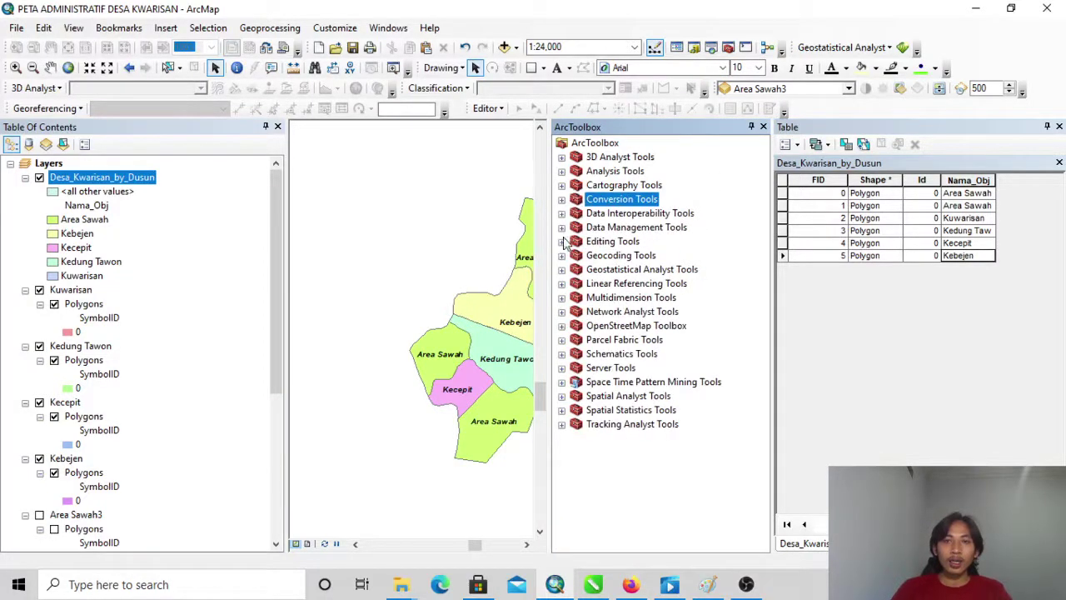
click(561, 228)
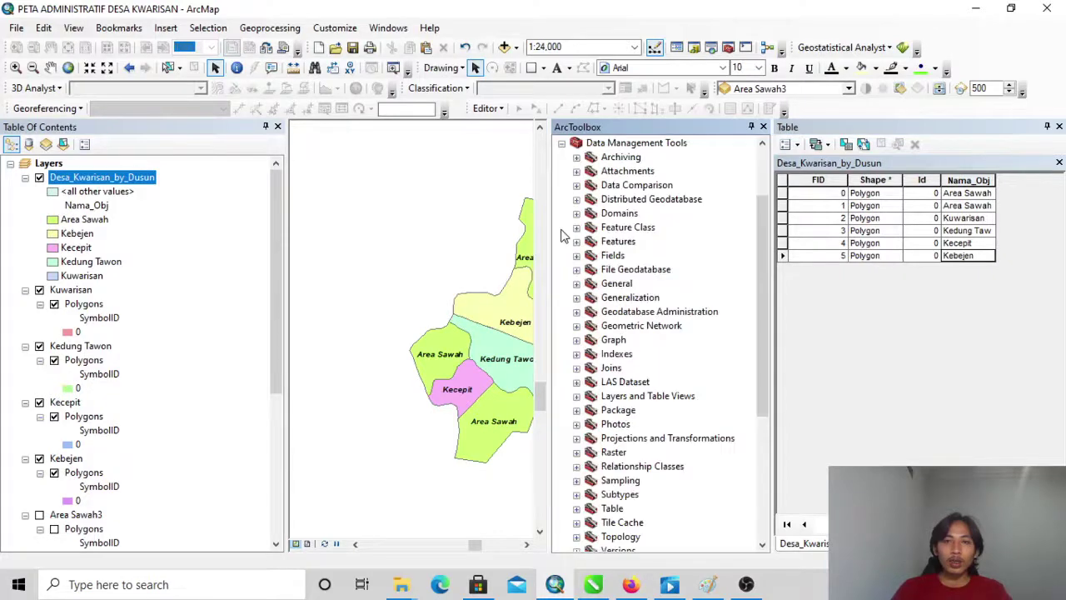
scroll(660, 242, down, 2)
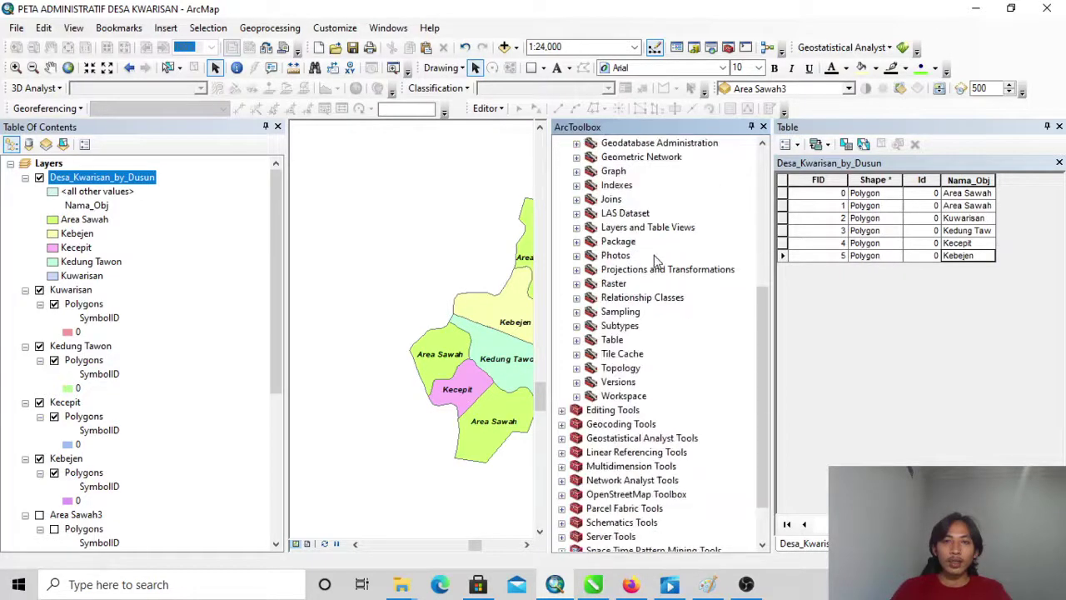
scroll(610, 287, up, 3)
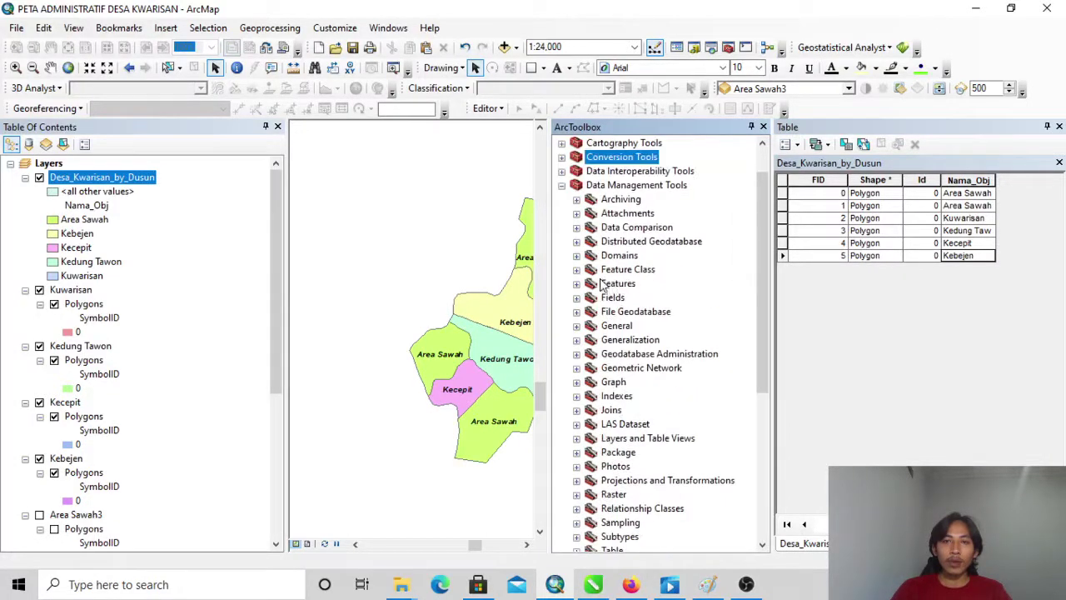
click(577, 285)
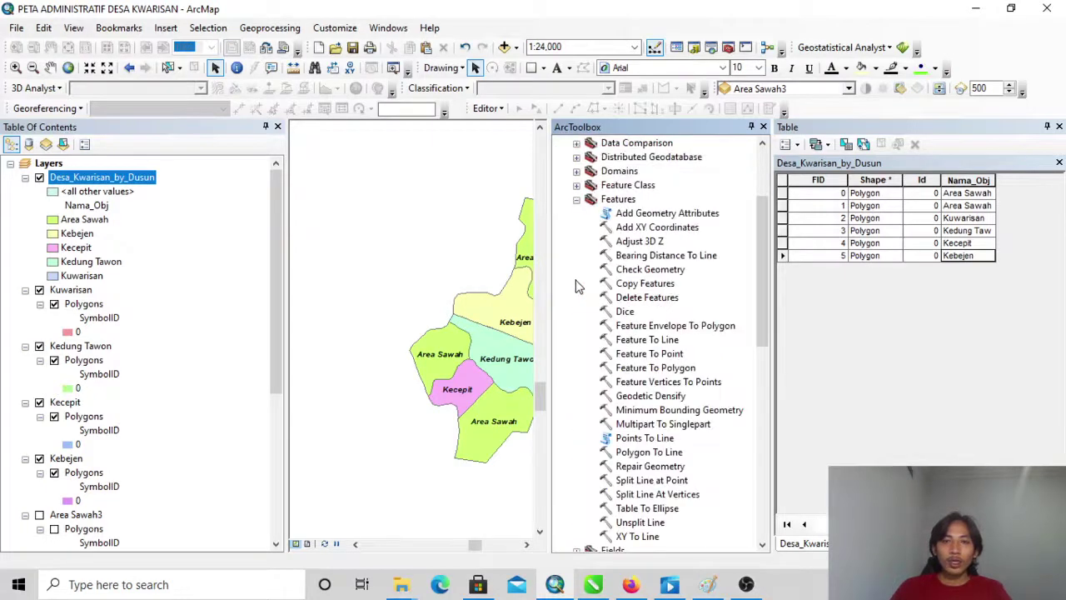
Open the Feature To Line tool from the Features toolset.
click(647, 340)
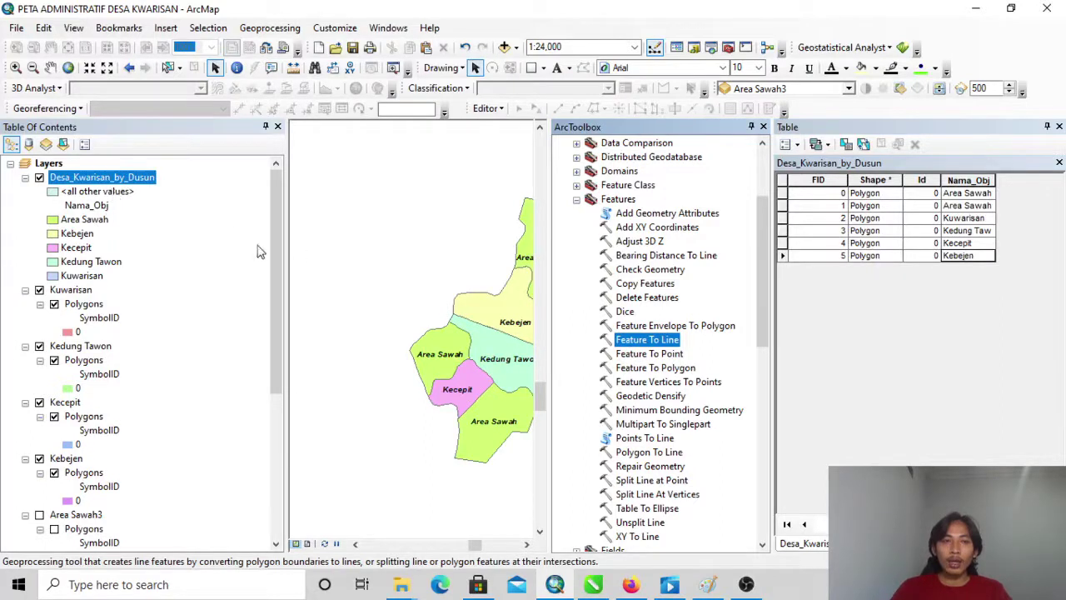
click(648, 356)
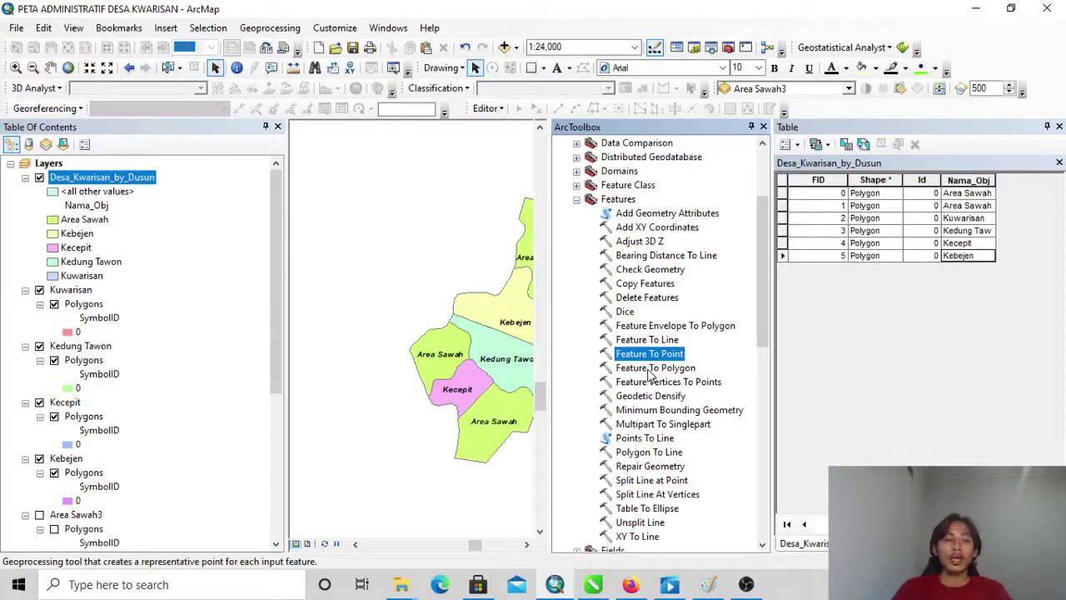
click(654, 369)
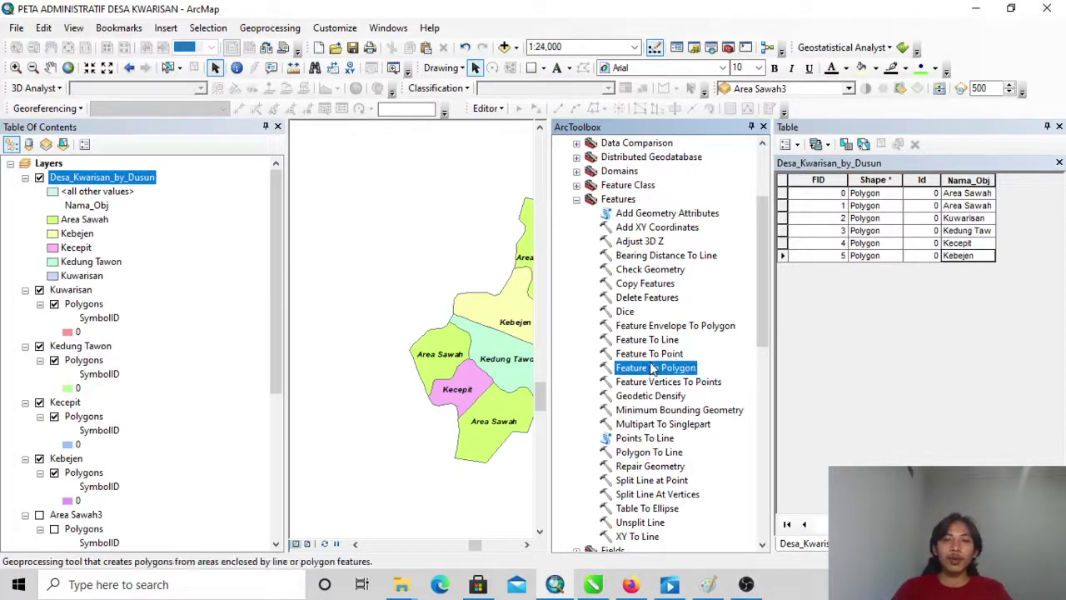
click(652, 354)
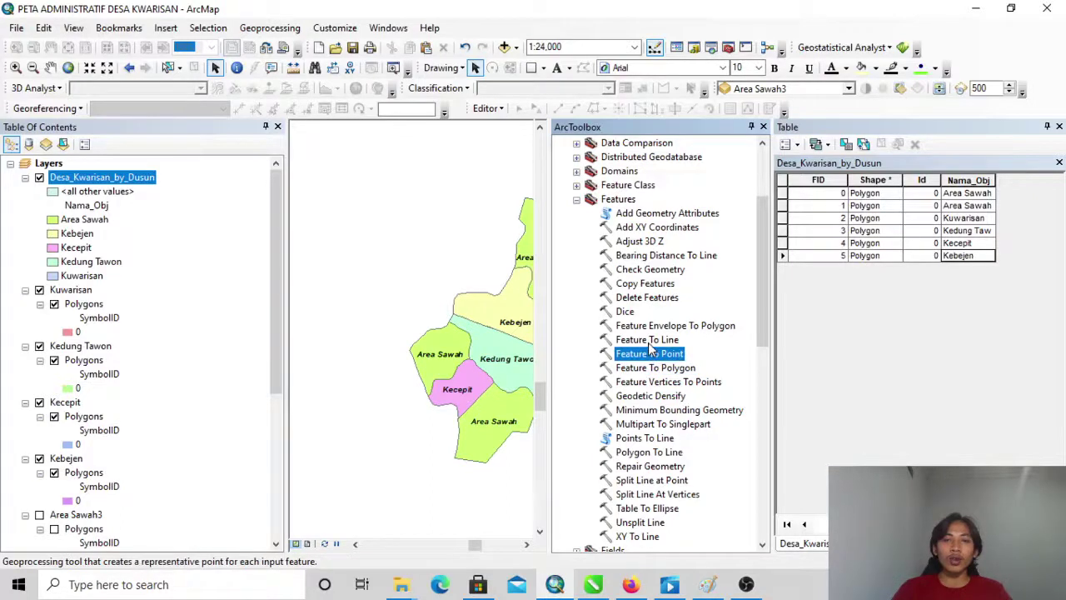
click(651, 344)
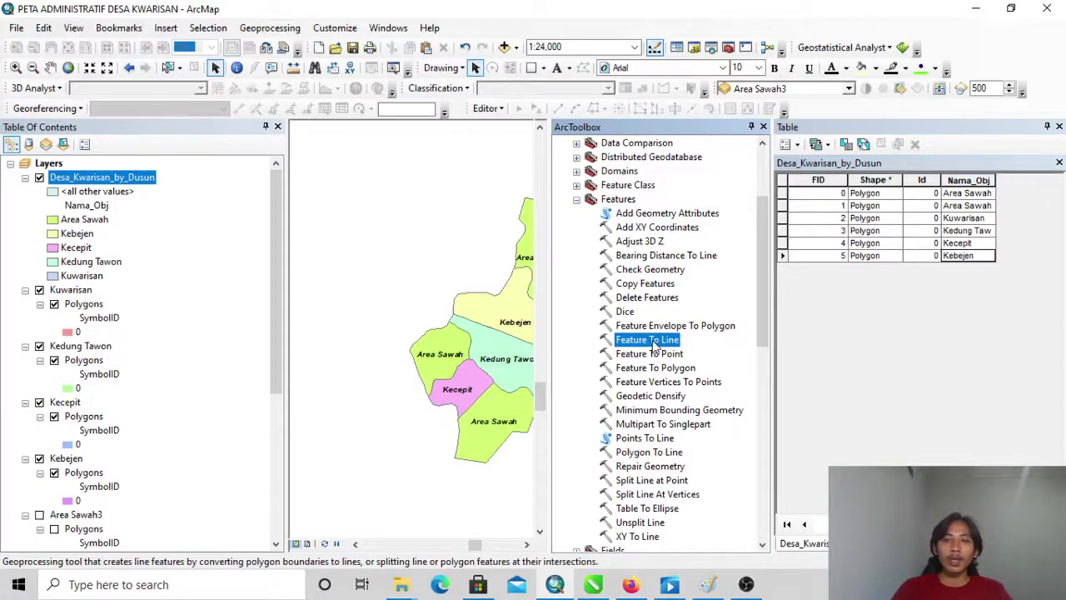
double_click(655, 348)
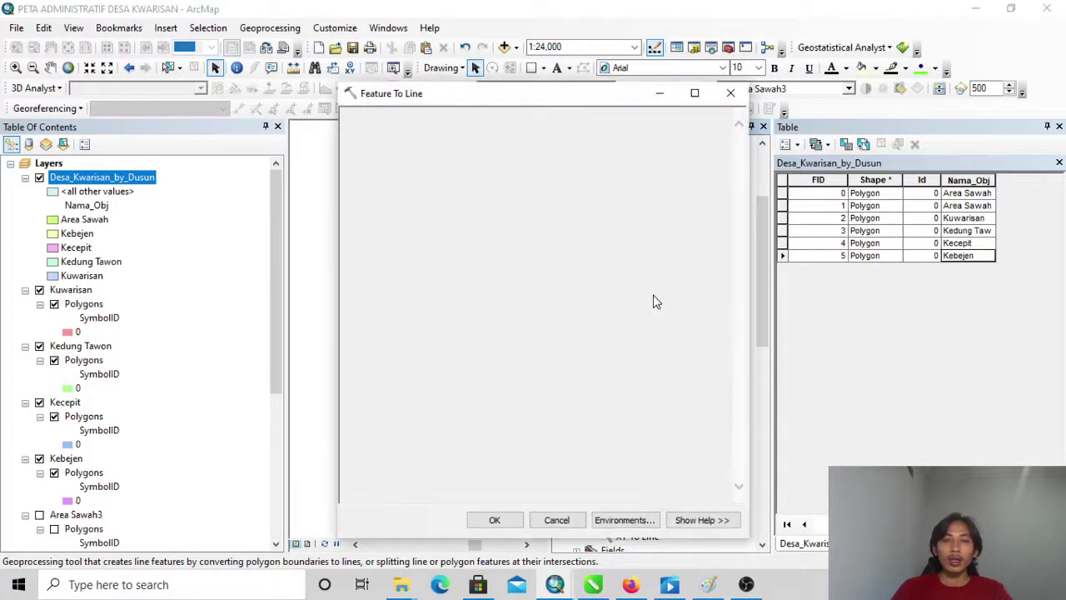
drag(577, 103, 579, 125)
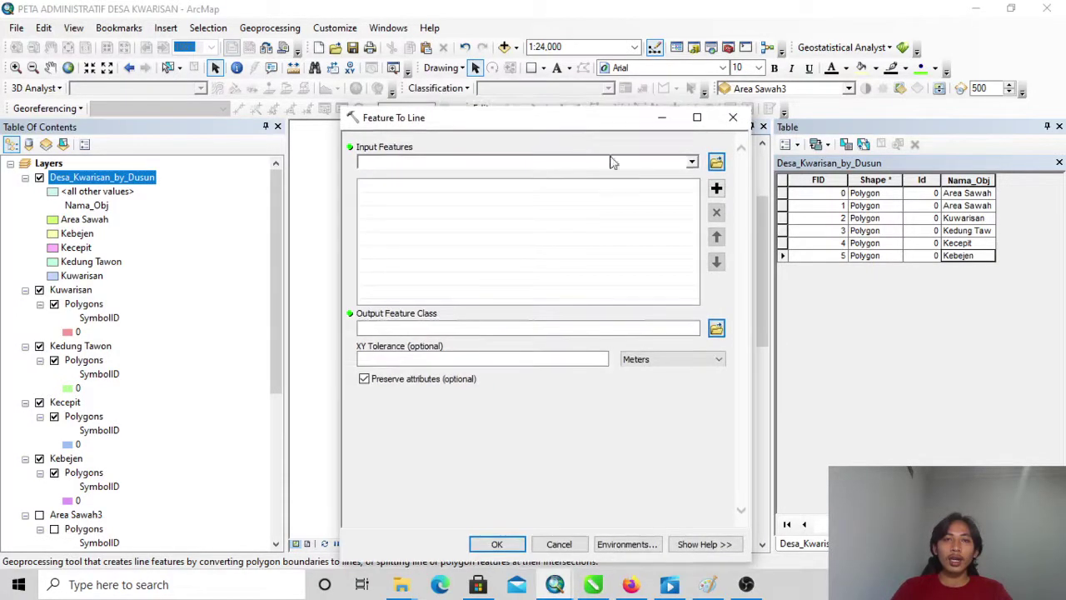
Add the Desa_Kwarisan_by_Dusun layer as the input features for the line conversion.
drag(132, 182, 402, 156)
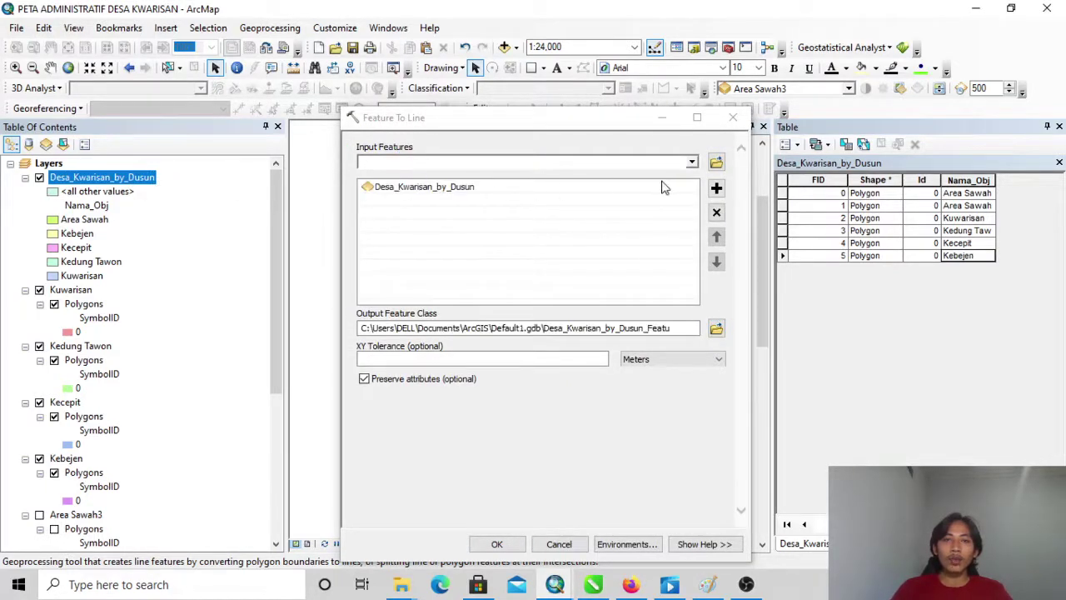
click(692, 163)
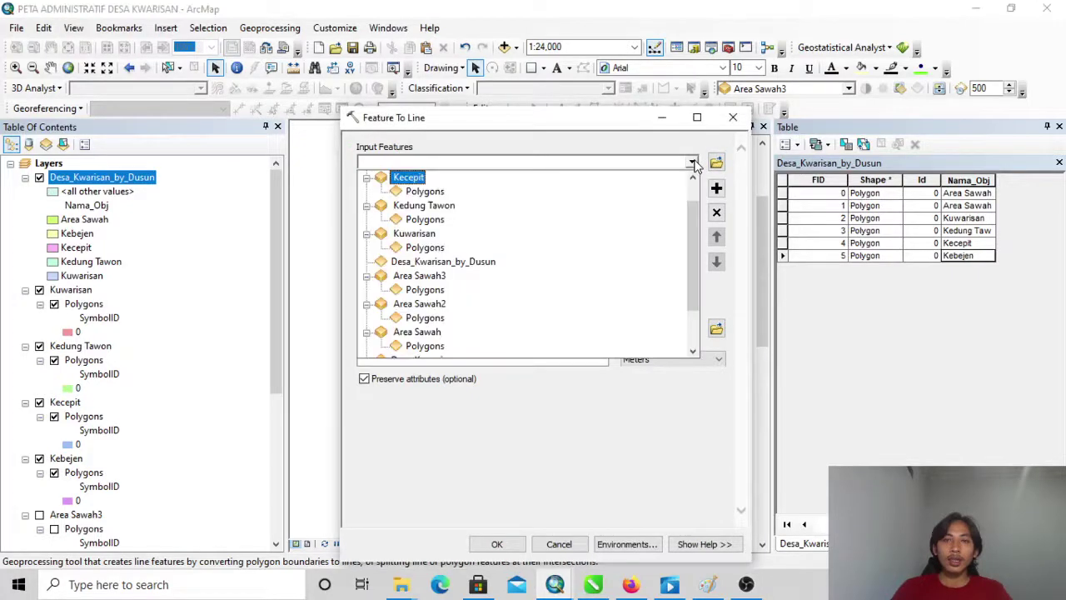
scroll(691, 242, down, 5)
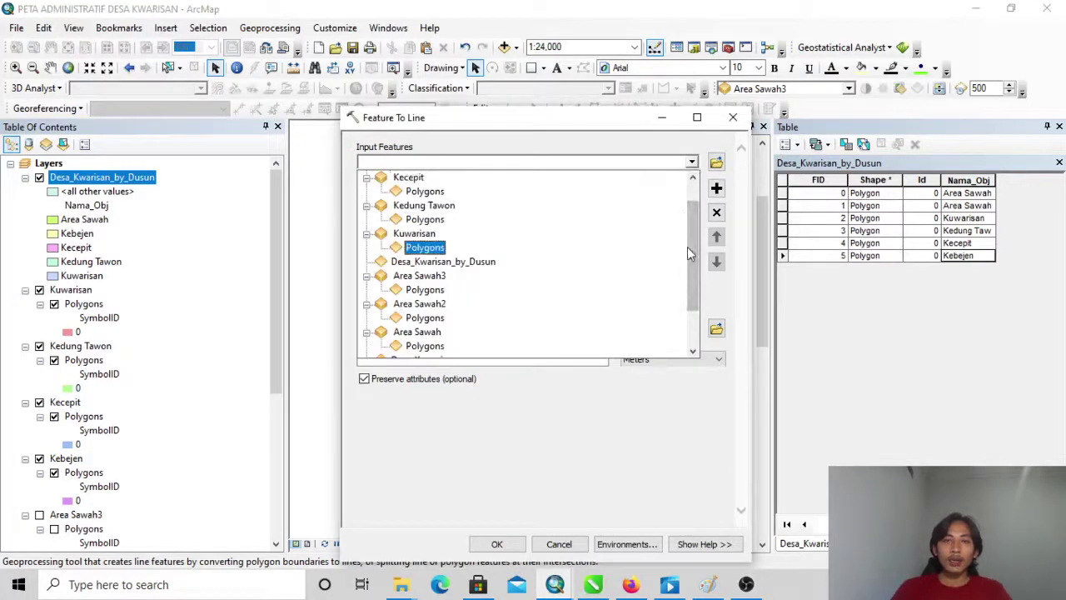
scroll(687, 286, down, 1)
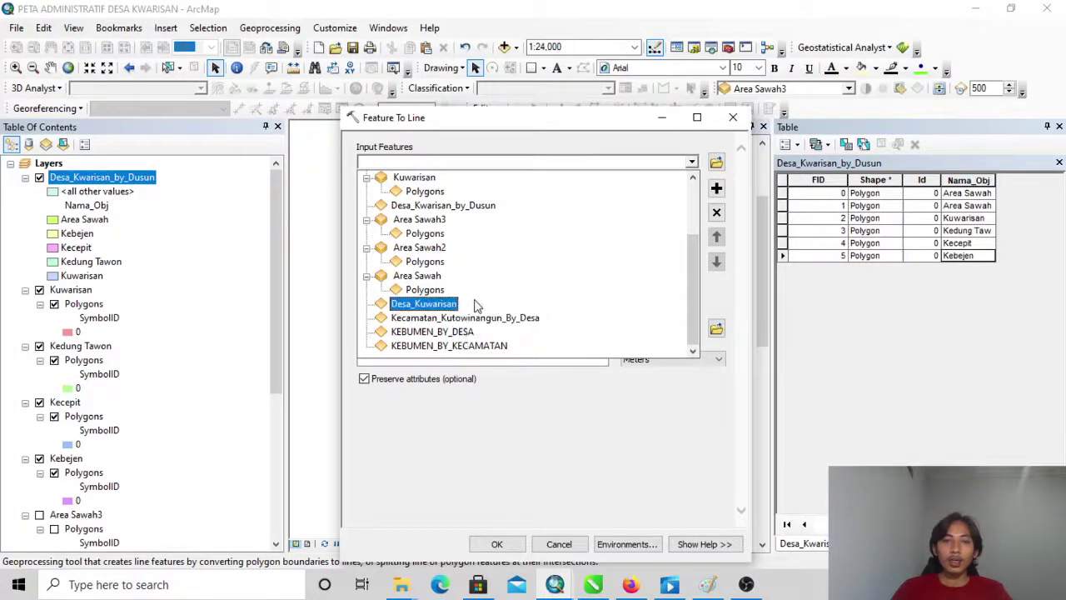
click(479, 212)
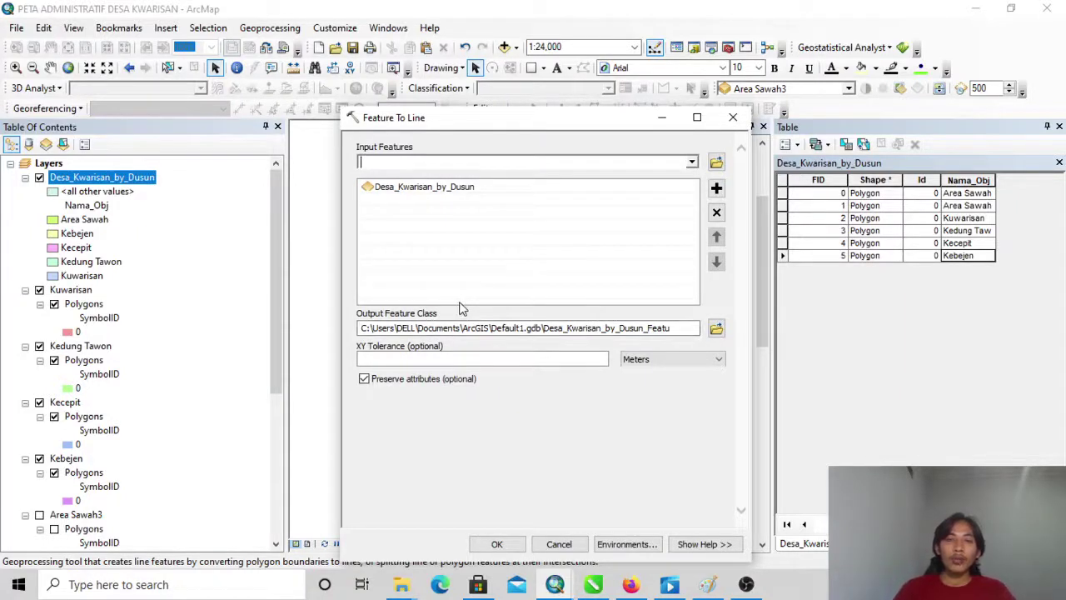
Browse the output feature class location to the folder PETA ADMINISTRATIF DESA KUWARISAN KEBUMEN.
click(717, 328)
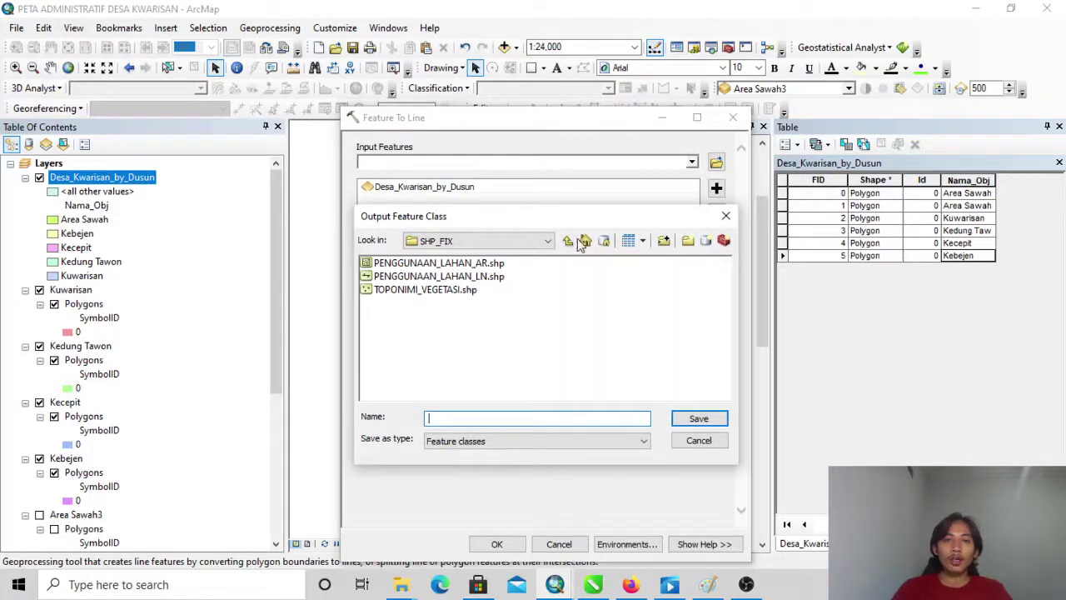
click(569, 240)
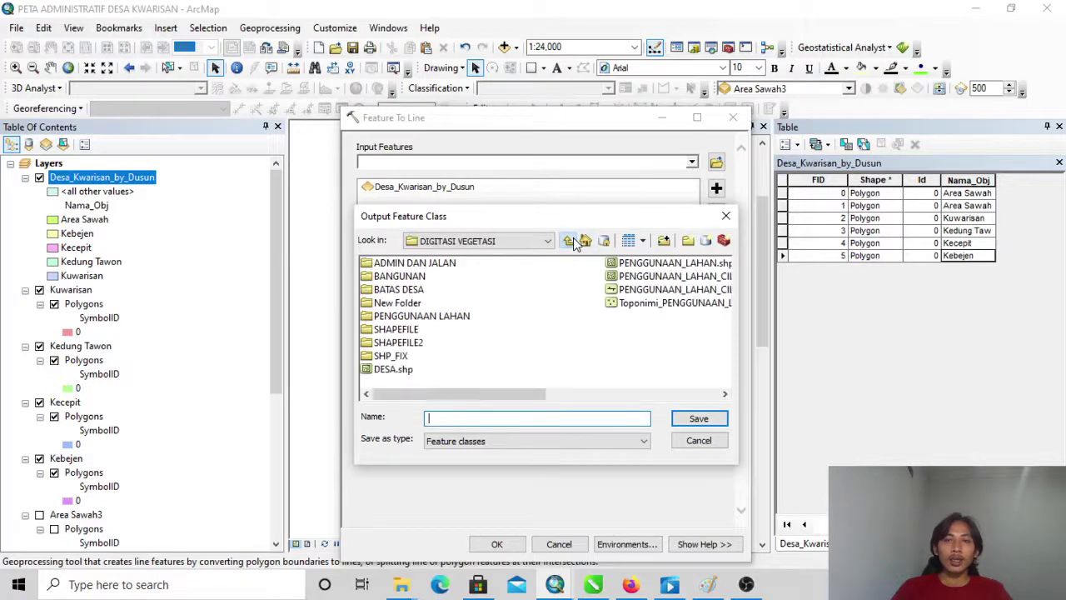
click(570, 241)
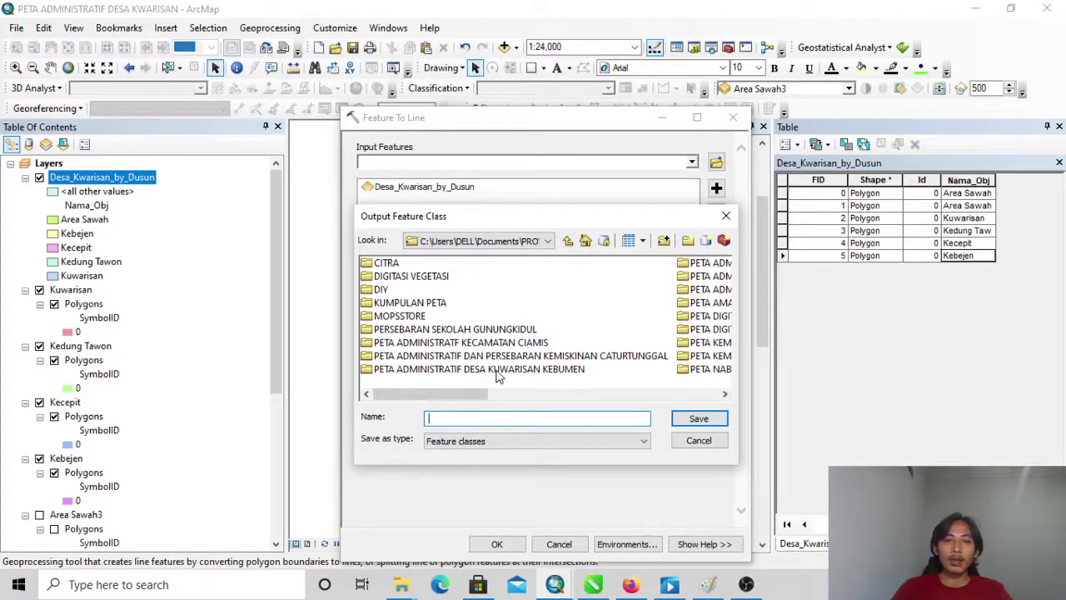
scroll(530, 375, down, 2)
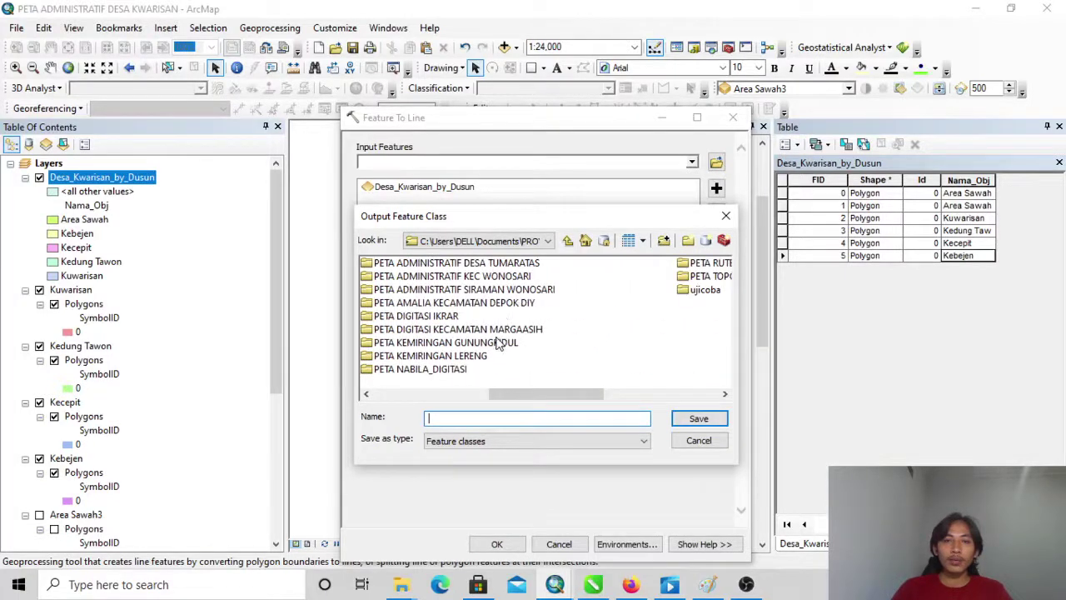
scroll(500, 337, up, 2)
click(512, 369)
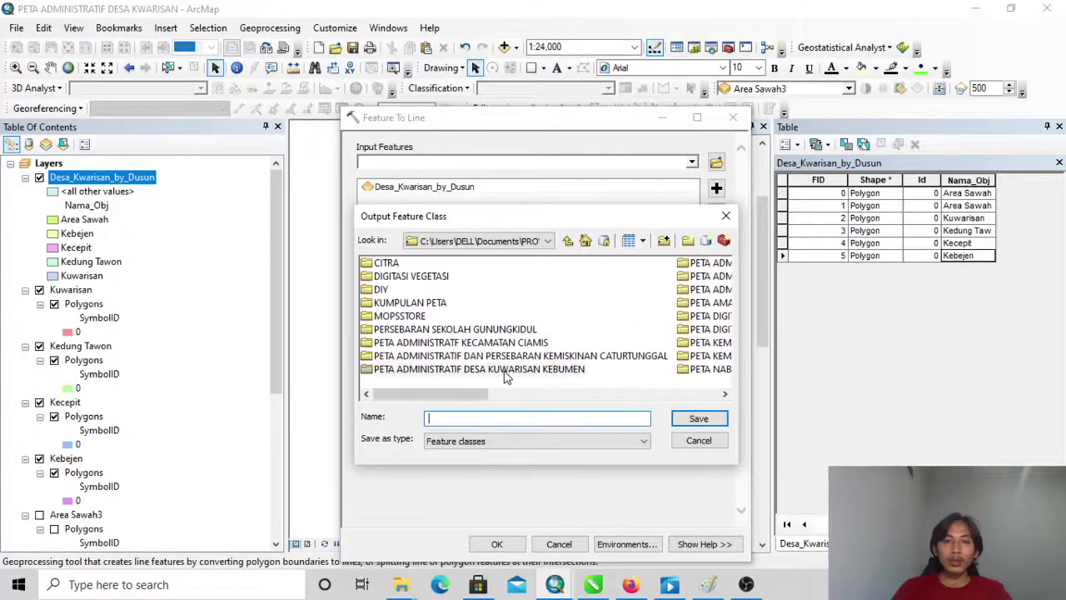
double_click(517, 371)
Name the output feature class Batas_Administratif and save that output setting.
click(493, 417)
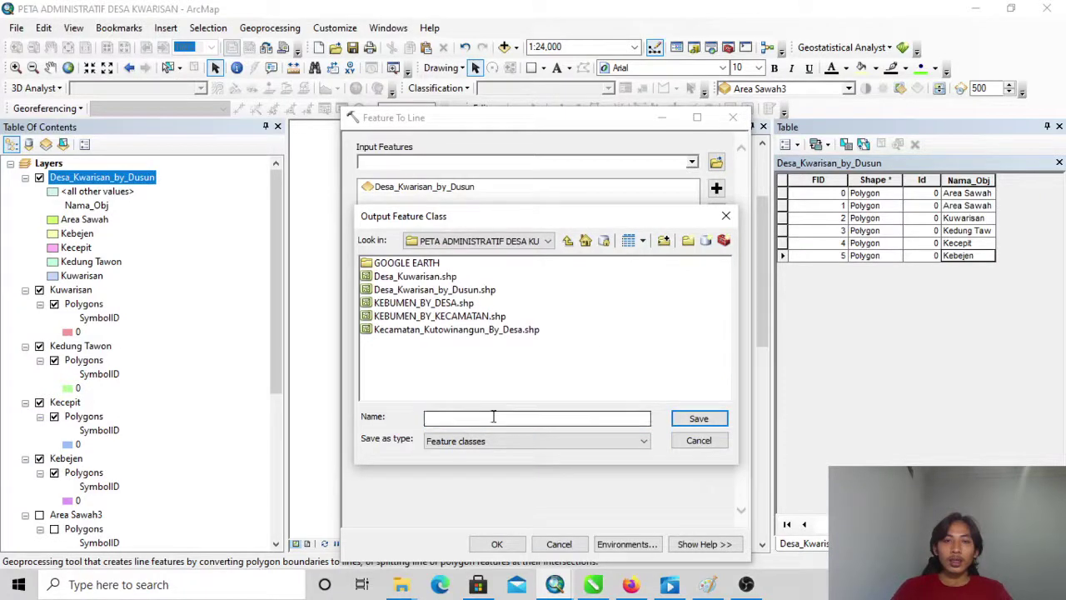
text(Ba)
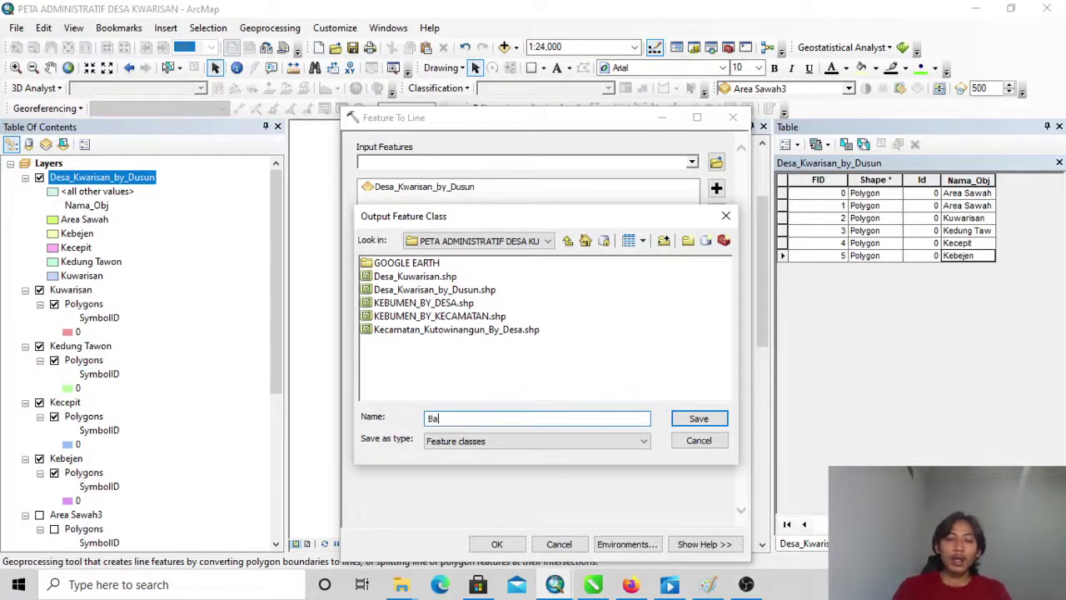
text(tas_Ad)
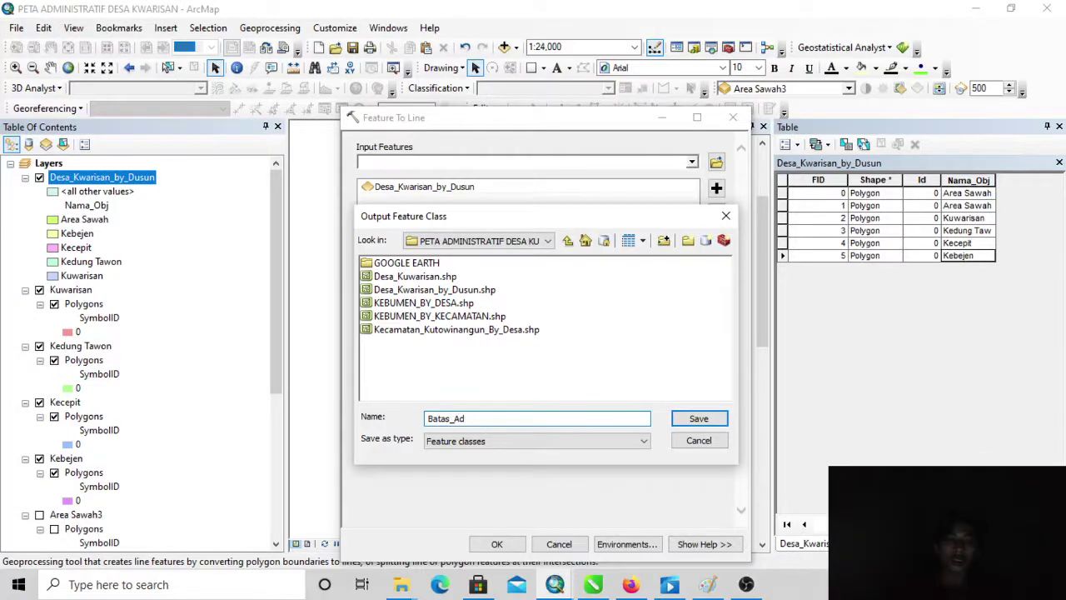
text(ministratif)
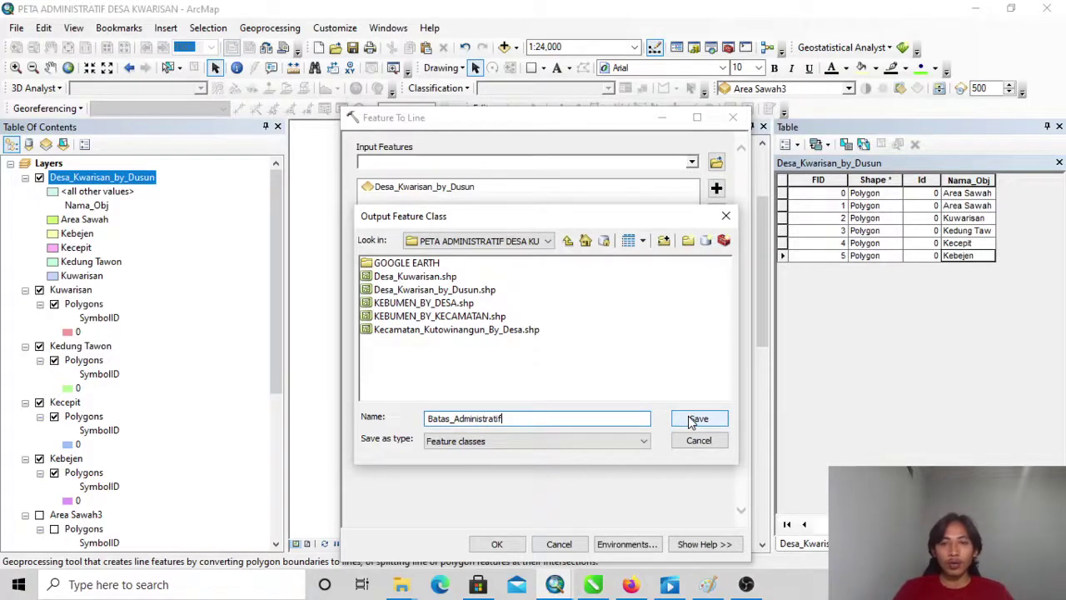
click(698, 419)
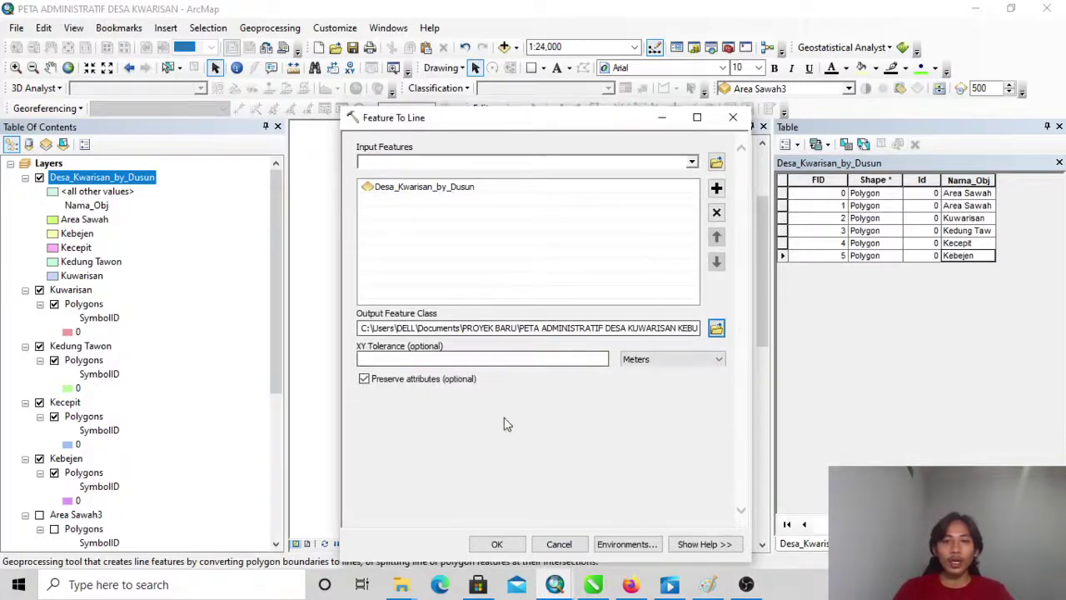
Run the Feature To Line conversion, then close ArcToolbox and widen the map view.
drag(581, 127, 584, 83)
click(523, 505)
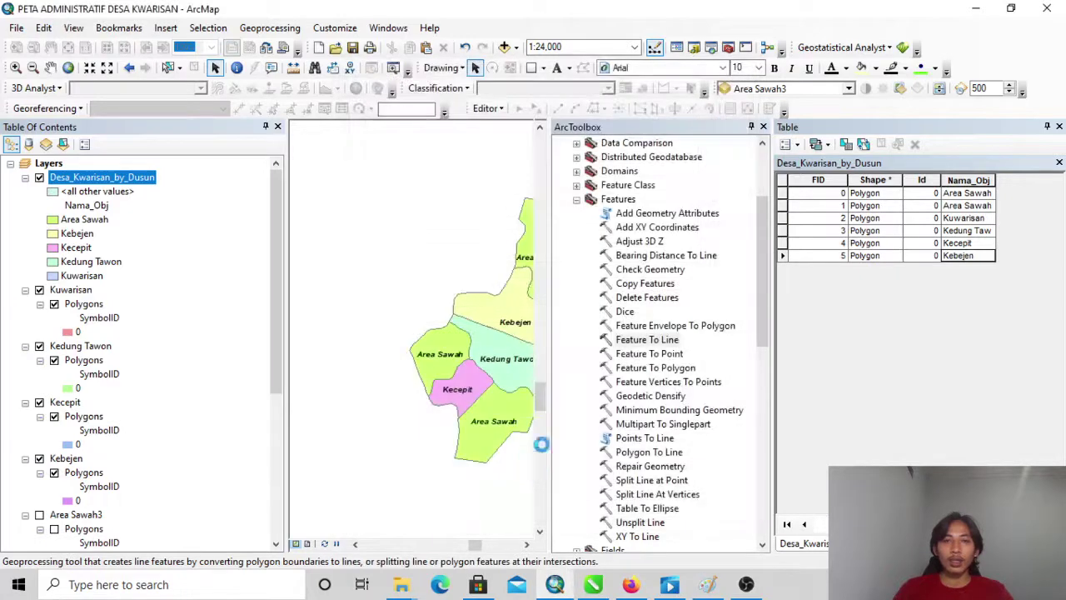
click(764, 128)
drag(772, 194, 796, 199)
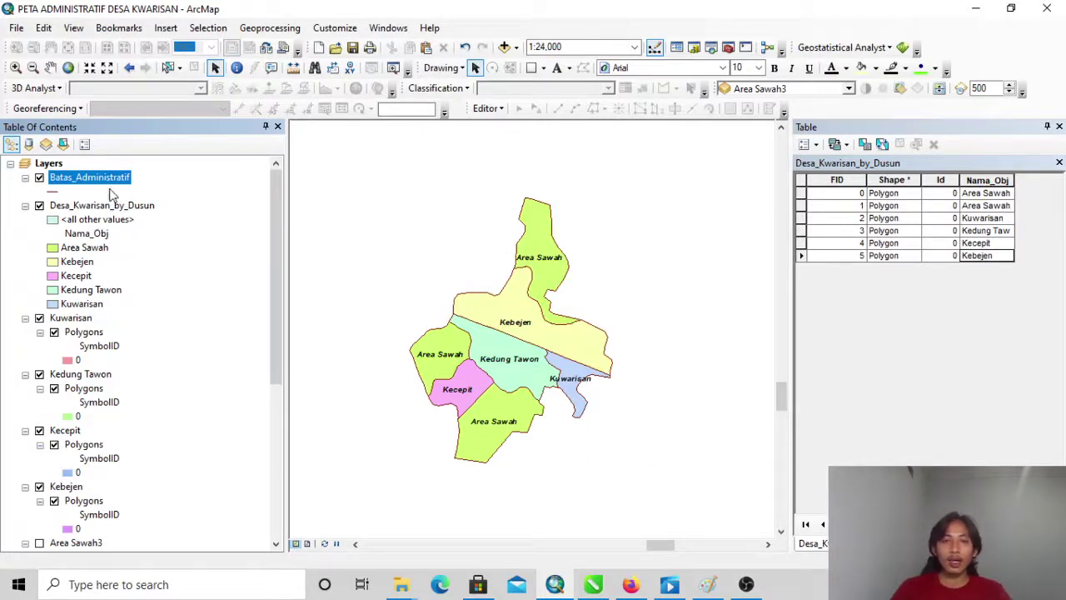
Hide the Kuwarisan, Kedung Tawon, Kecepit and Kebejen layers on the map.
click(52, 318)
click(39, 318)
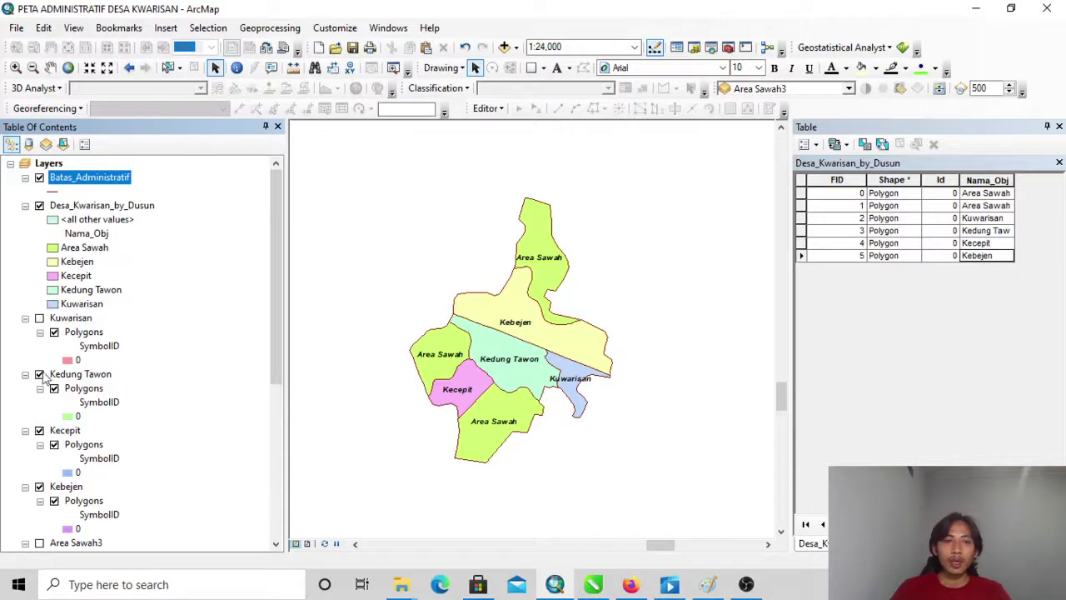
click(39, 374)
click(39, 430)
click(39, 487)
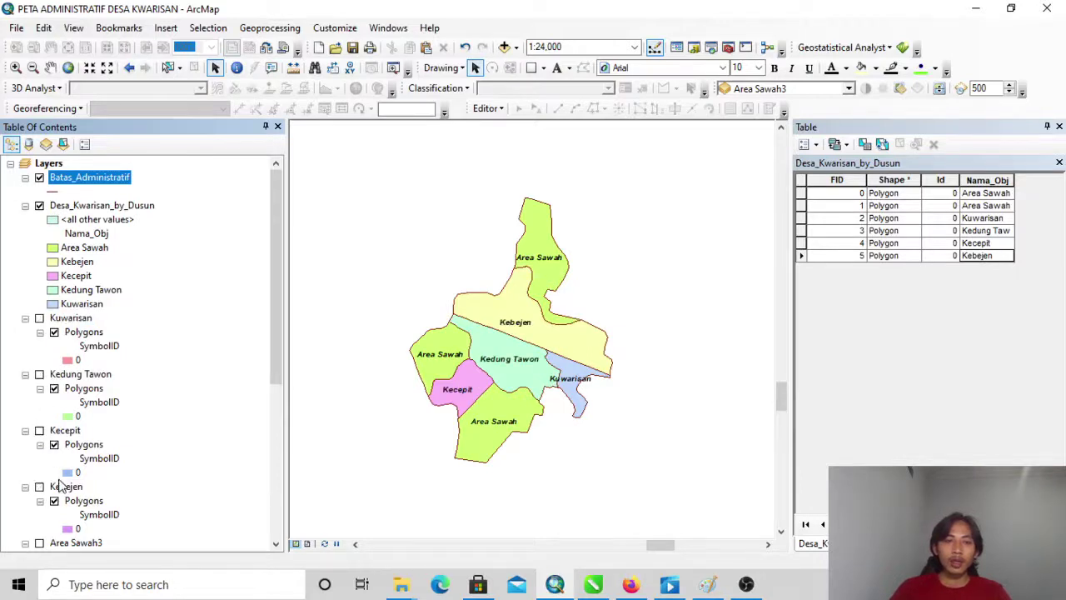
scroll(58, 479, down, 7)
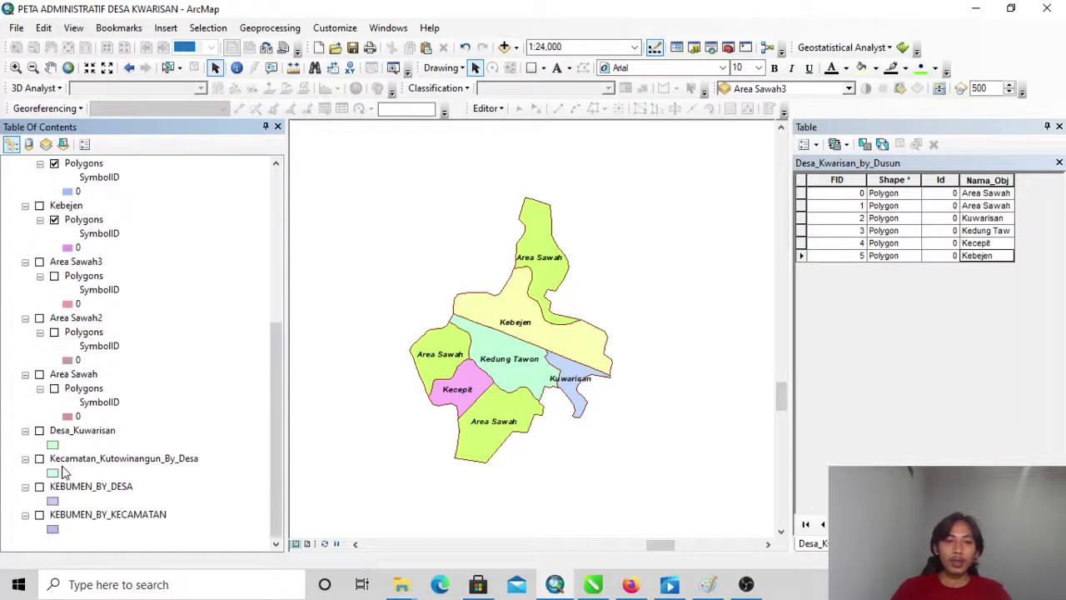
click(87, 375)
scroll(119, 380, up, 6)
scroll(119, 379, up, 1)
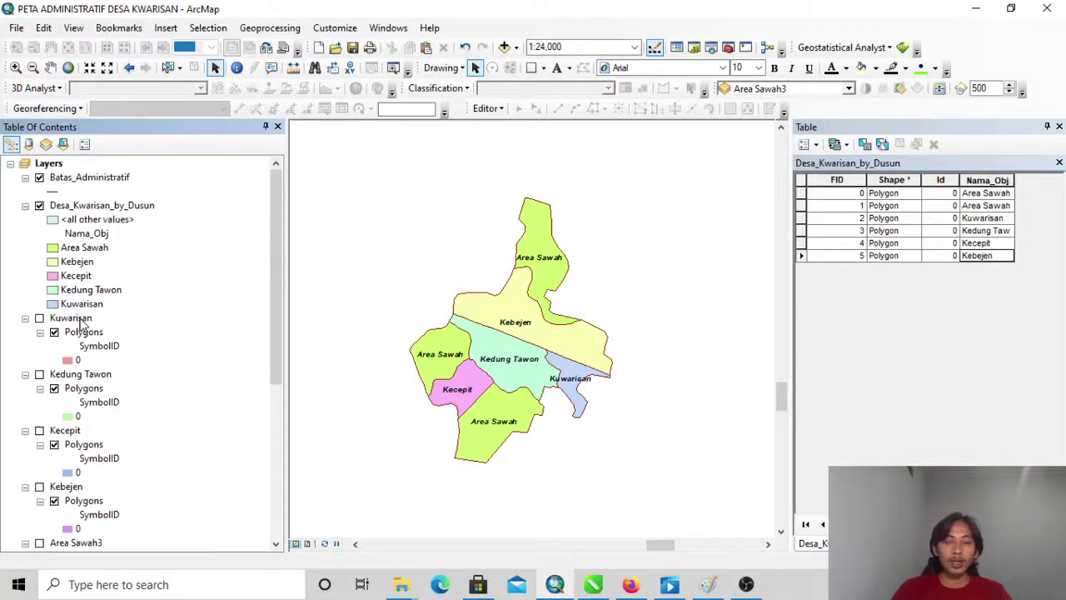
Remove the separate Kuwarisan, Kedung Tawon, Kecepit, Kebejen and Area Sawah layers from the map, and hide Desa_Kwarisan_by_Dusun.
shift+click(71, 319)
right_click(82, 325)
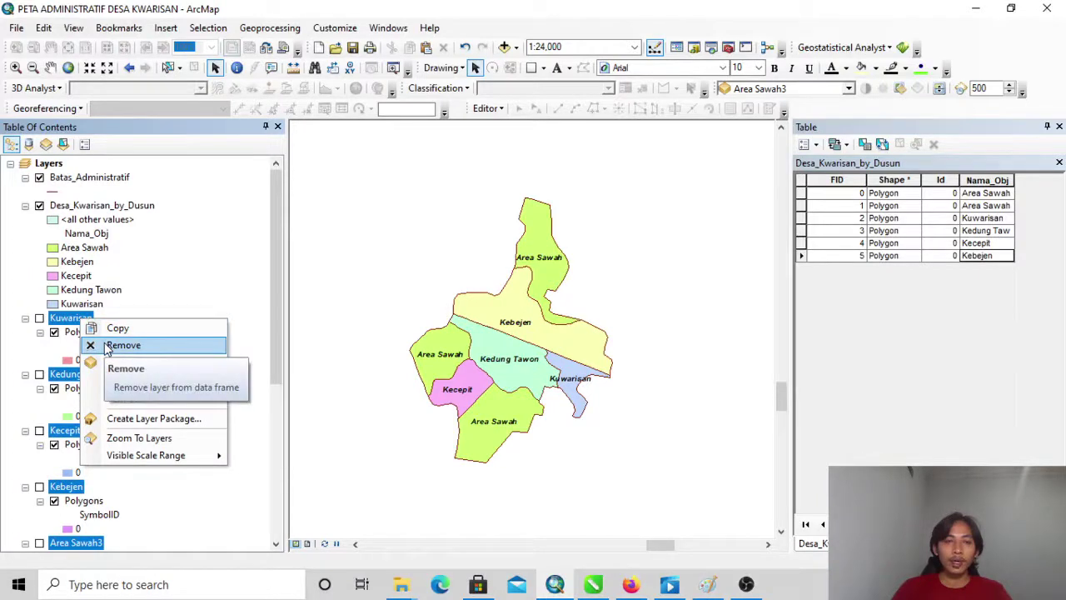
click(106, 346)
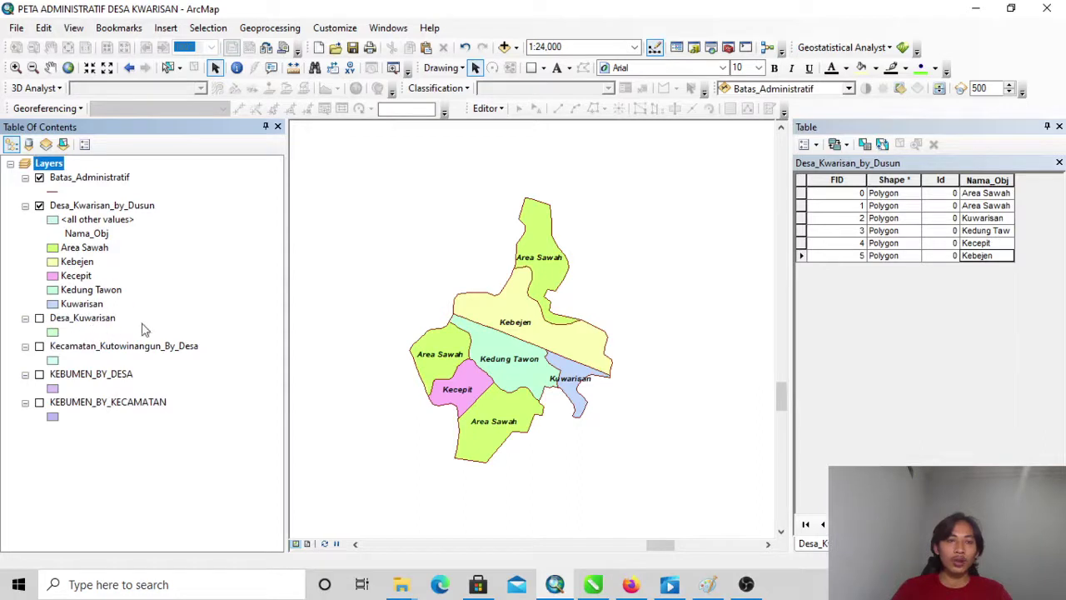
click(39, 206)
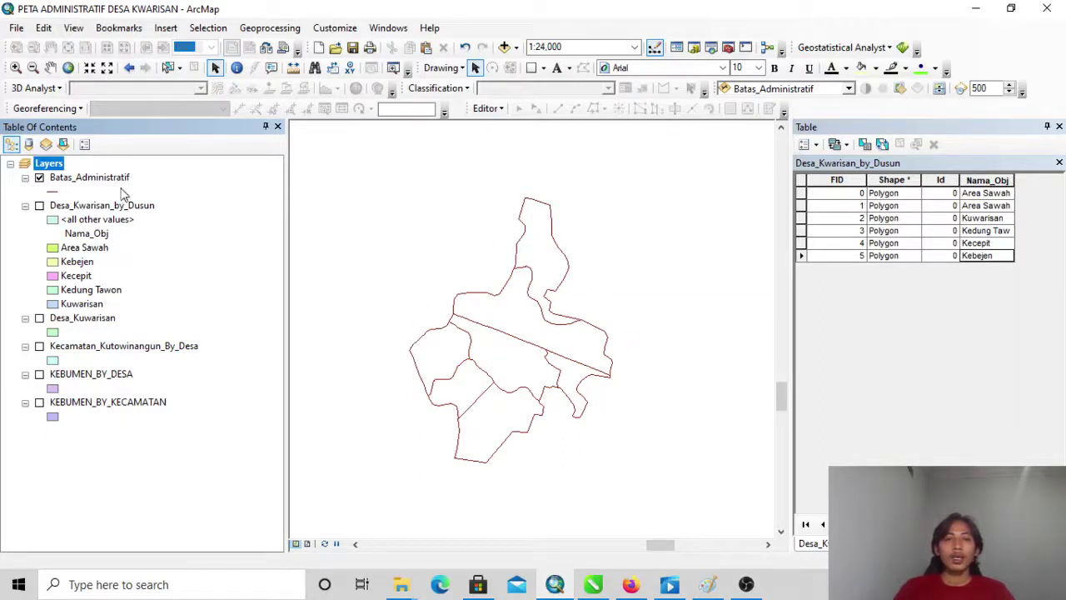
click(492, 111)
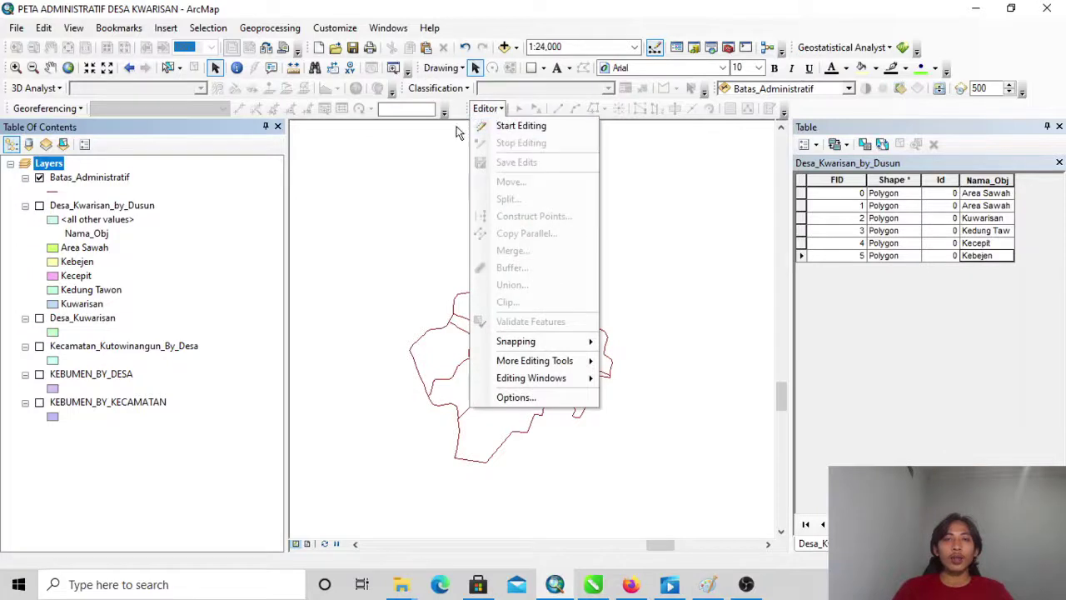
click(447, 283)
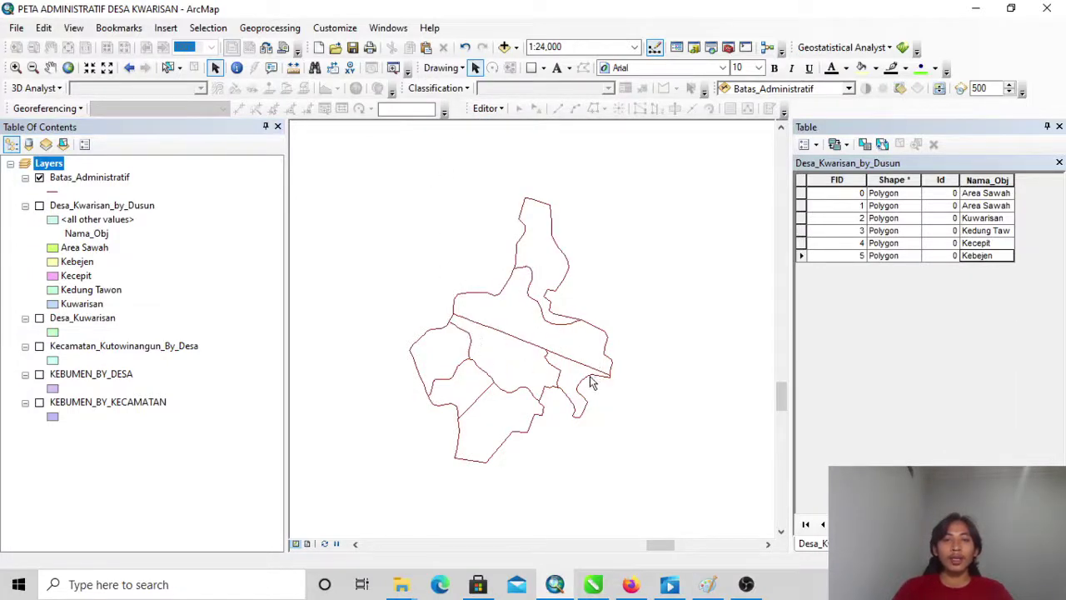
Open the attribute table of the Batas_Administratif layer and widen it so all its columns show.
right_click(107, 178)
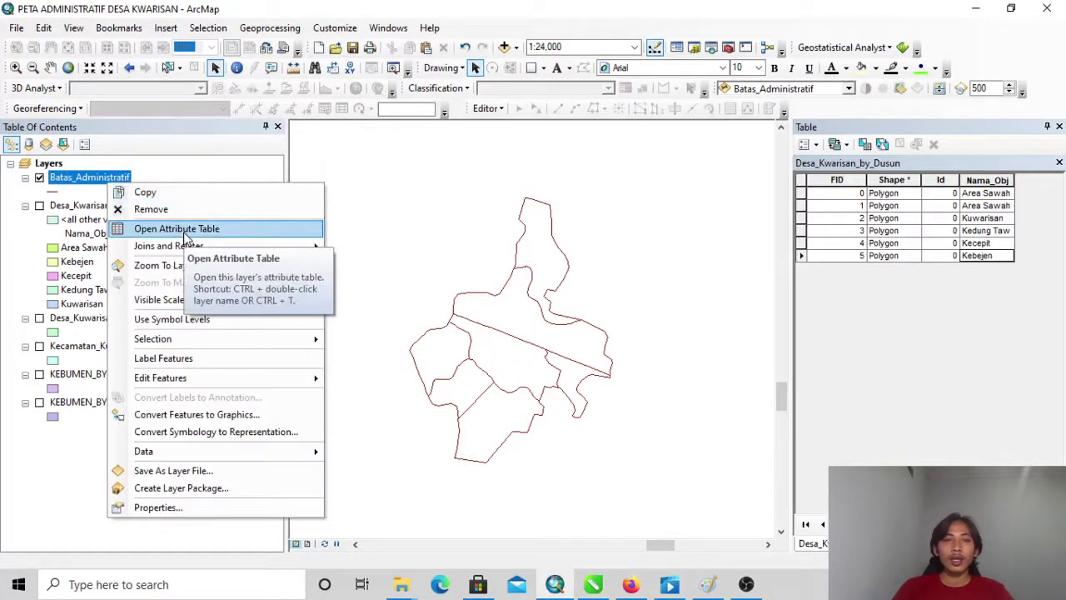
click(185, 238)
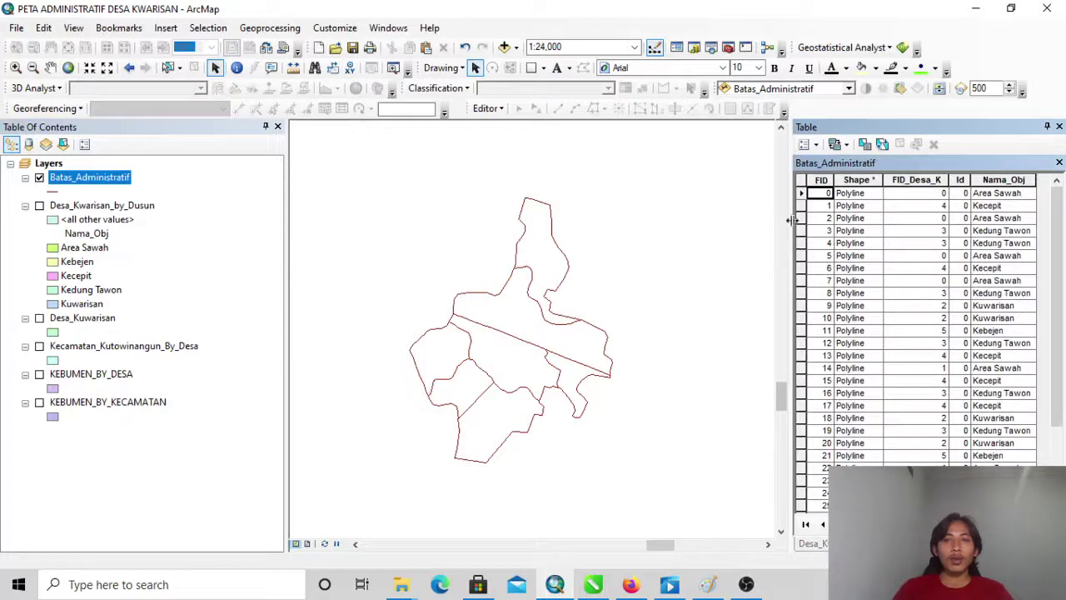
drag(789, 219, 596, 211)
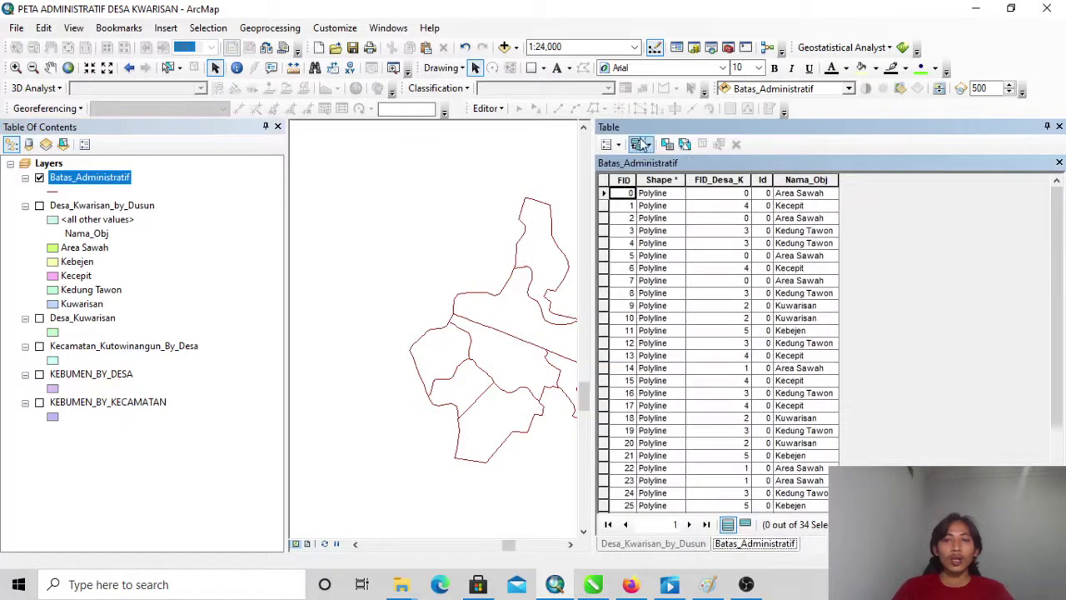
click(619, 145)
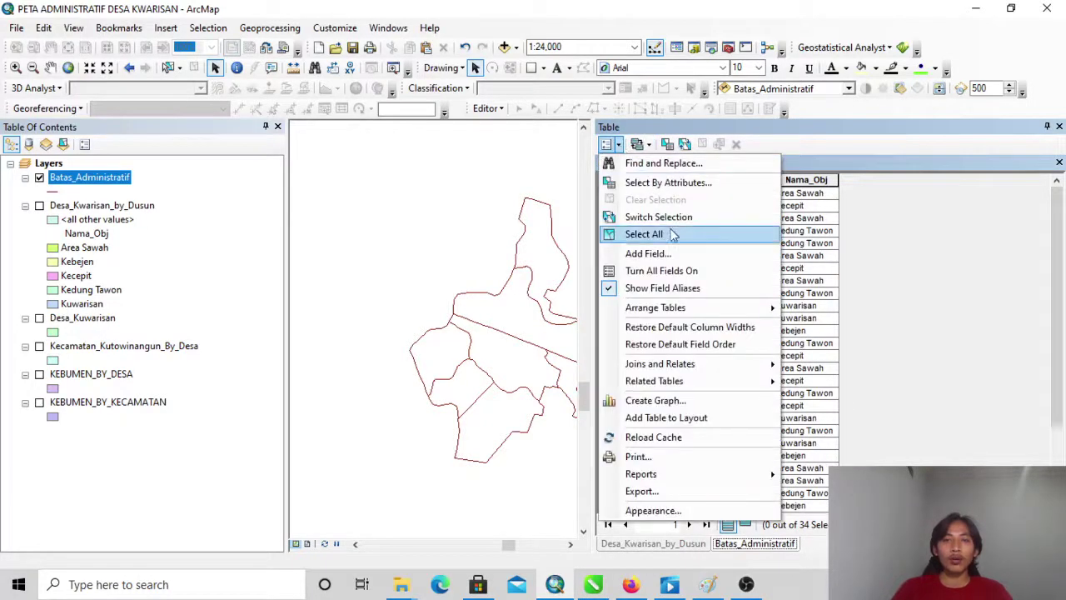
click(648, 253)
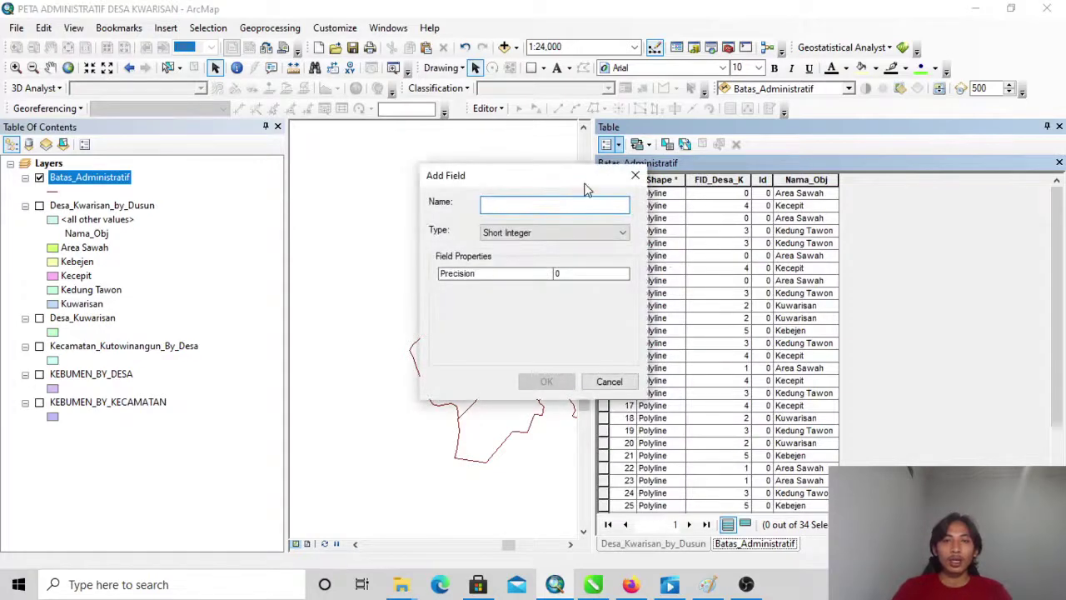
click(635, 175)
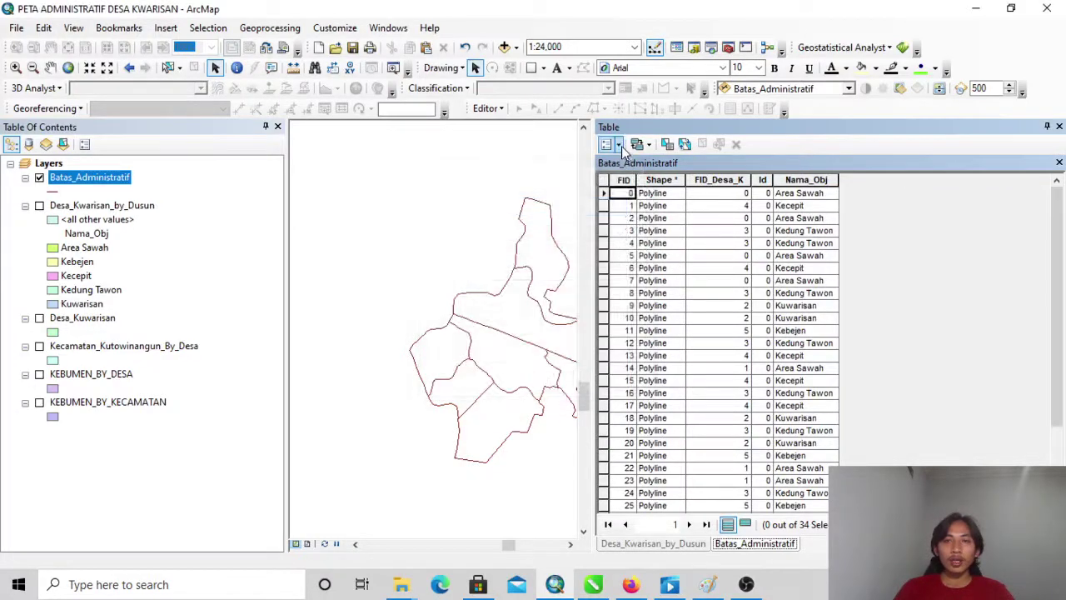
Add a field named Batas of type Text to the Batas_Administratif attribute table.
click(619, 145)
click(648, 253)
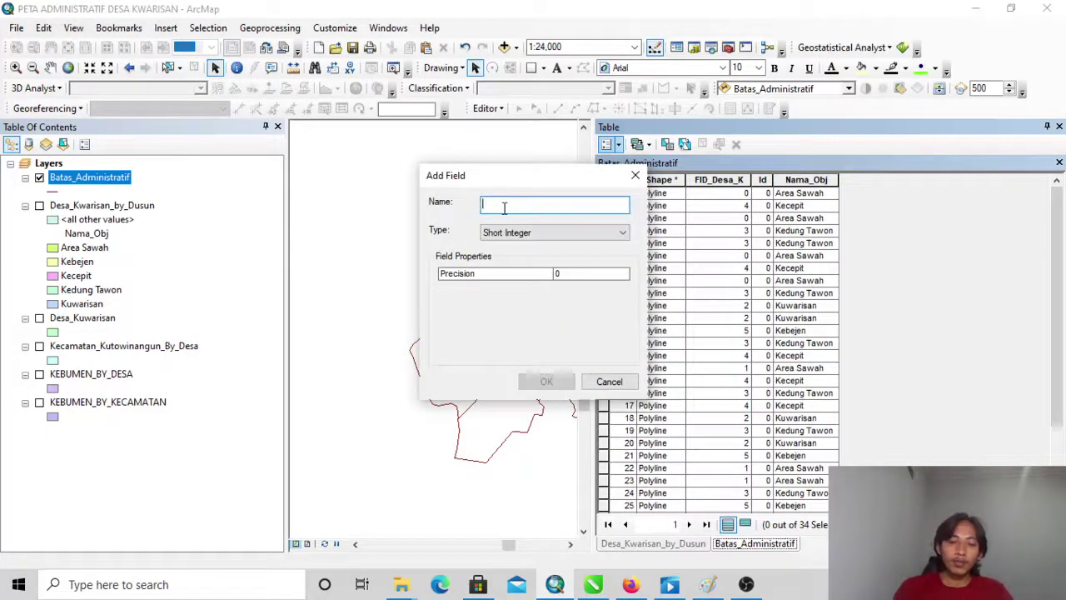
text(Batas)
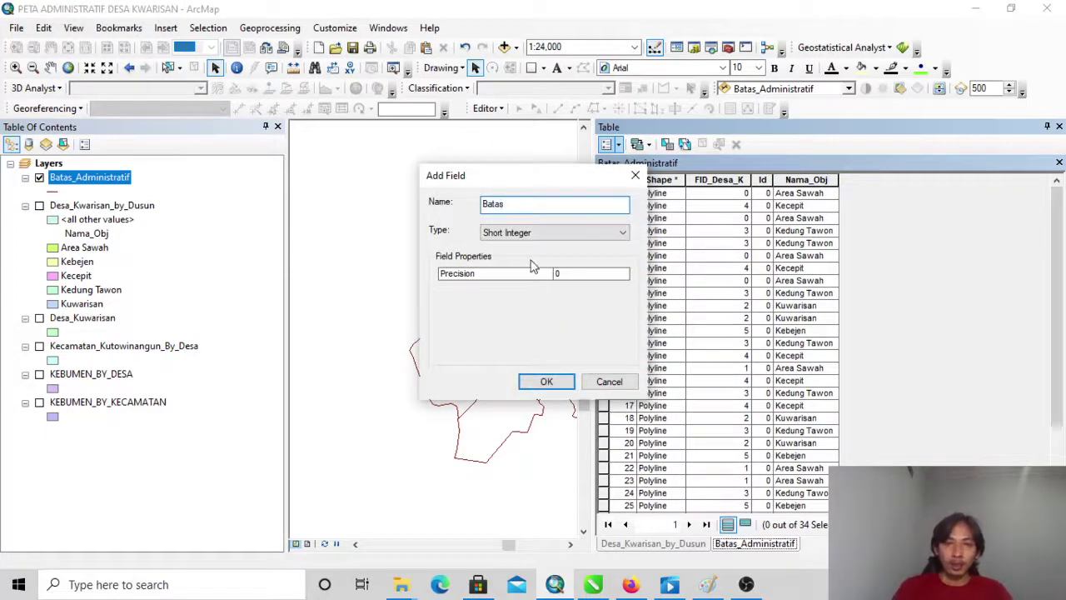
click(523, 237)
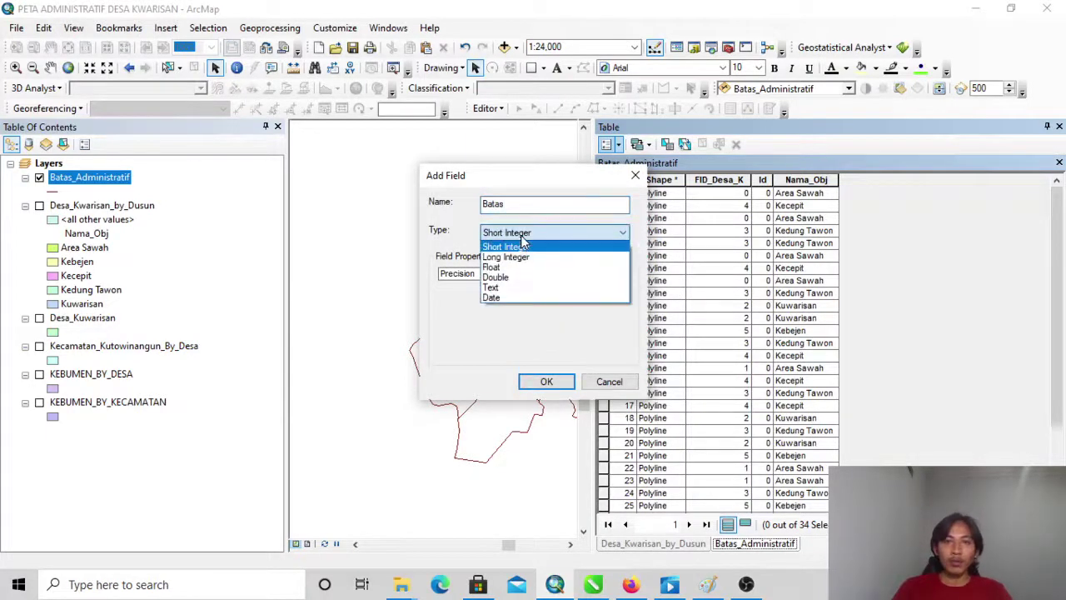
click(511, 289)
click(547, 382)
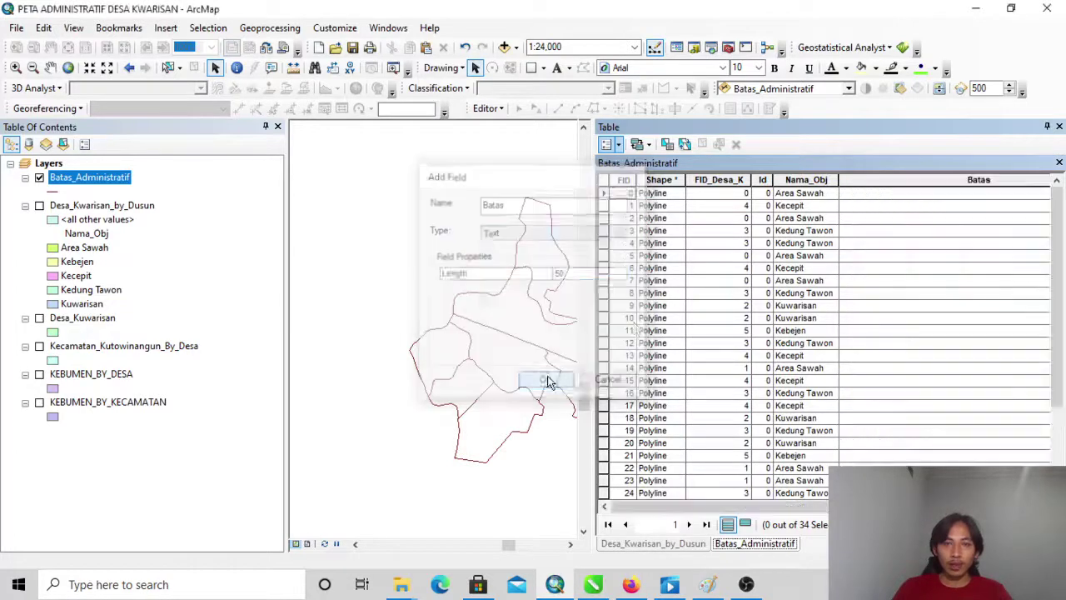
Narrow the Batas column and shrink the attribute table so the whole village outline is visible on the map.
drag(708, 507, 785, 506)
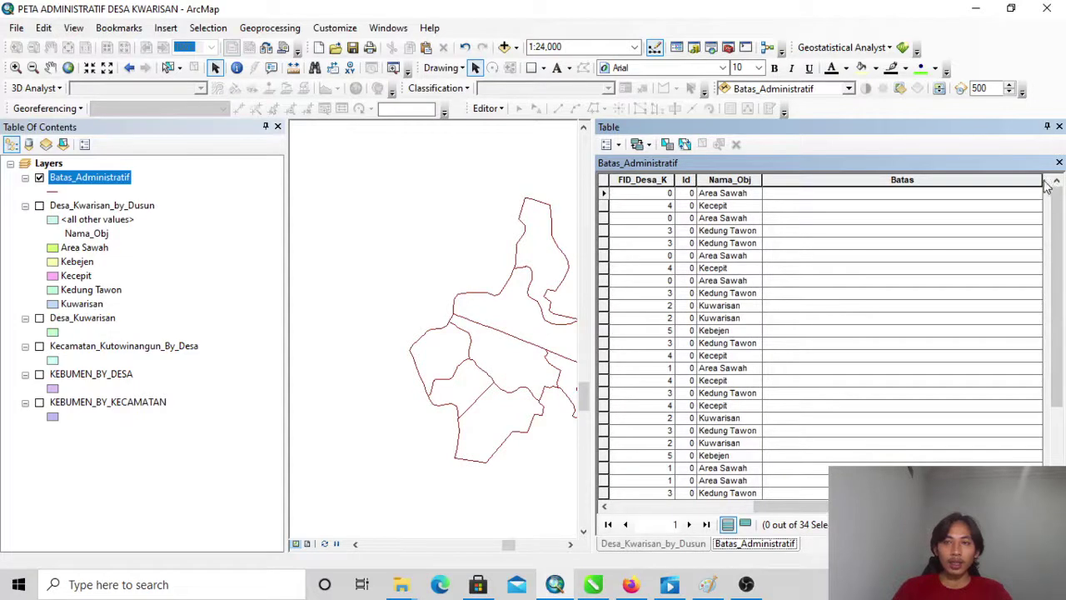
drag(1044, 182, 867, 218)
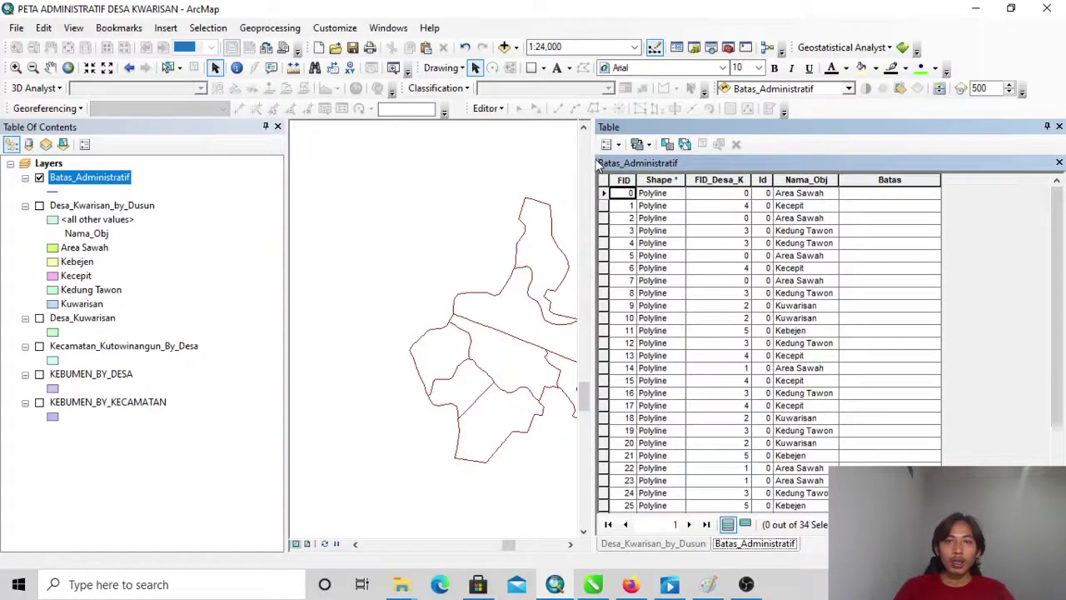
drag(684, 179, 684, 179)
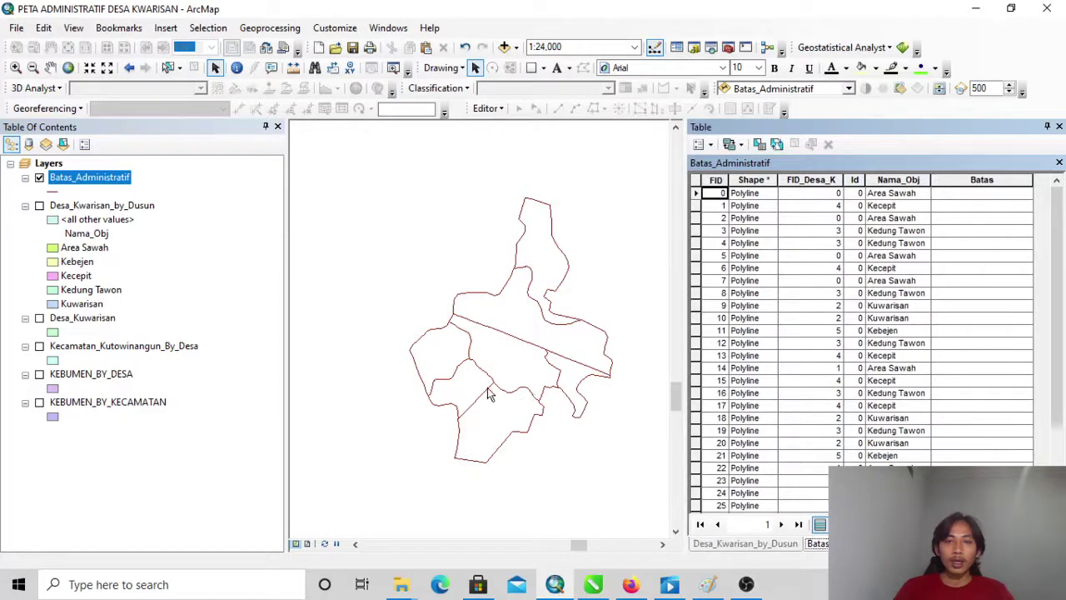
Start an edit session and select all the interior hamlet boundary lines of Batas_Administratif together on the map.
click(488, 109)
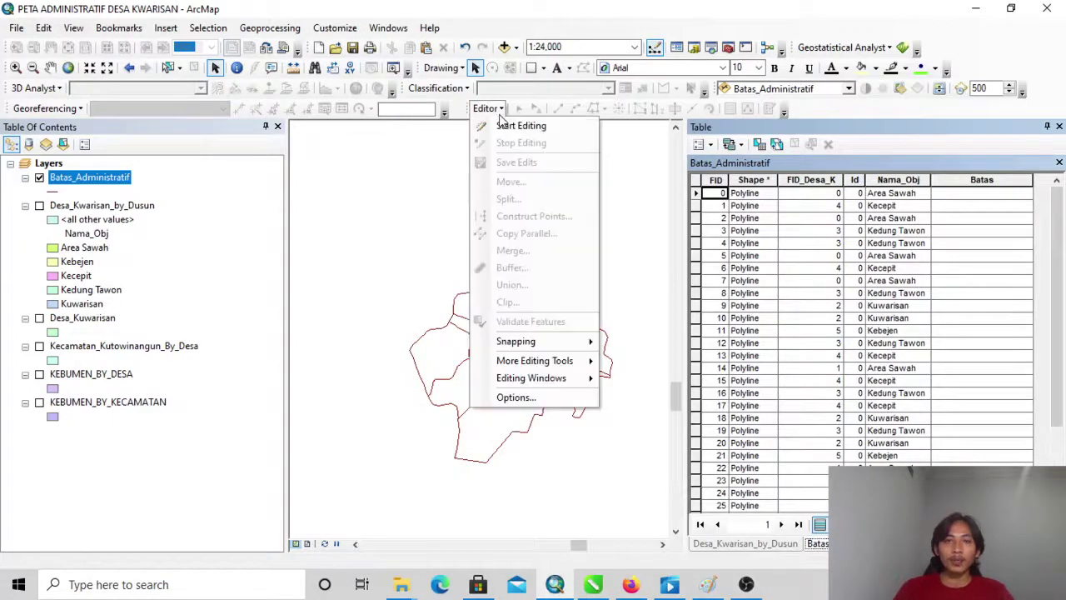
click(510, 127)
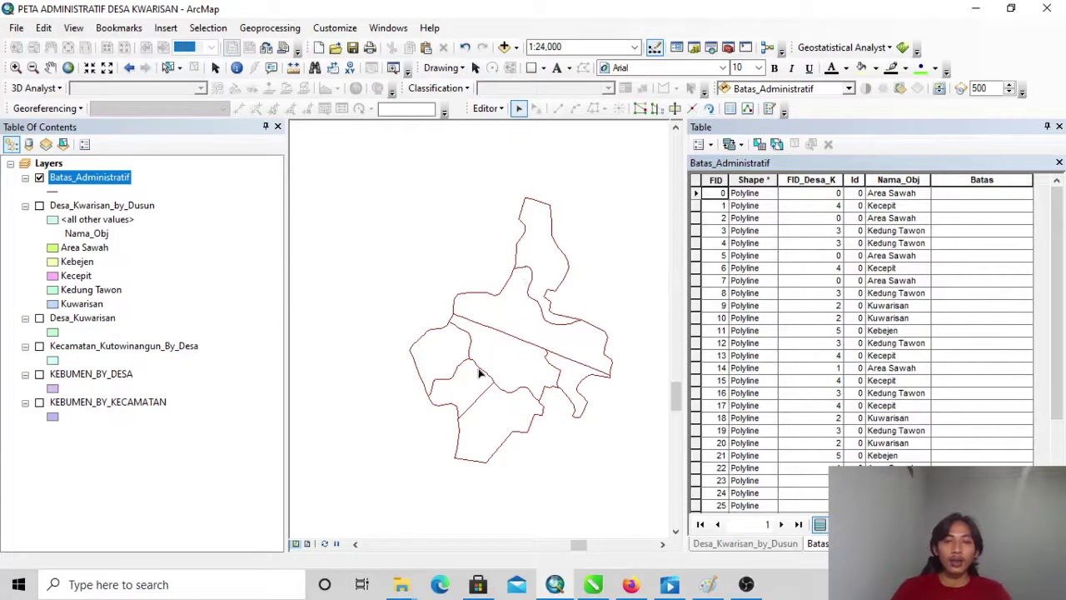
click(529, 288)
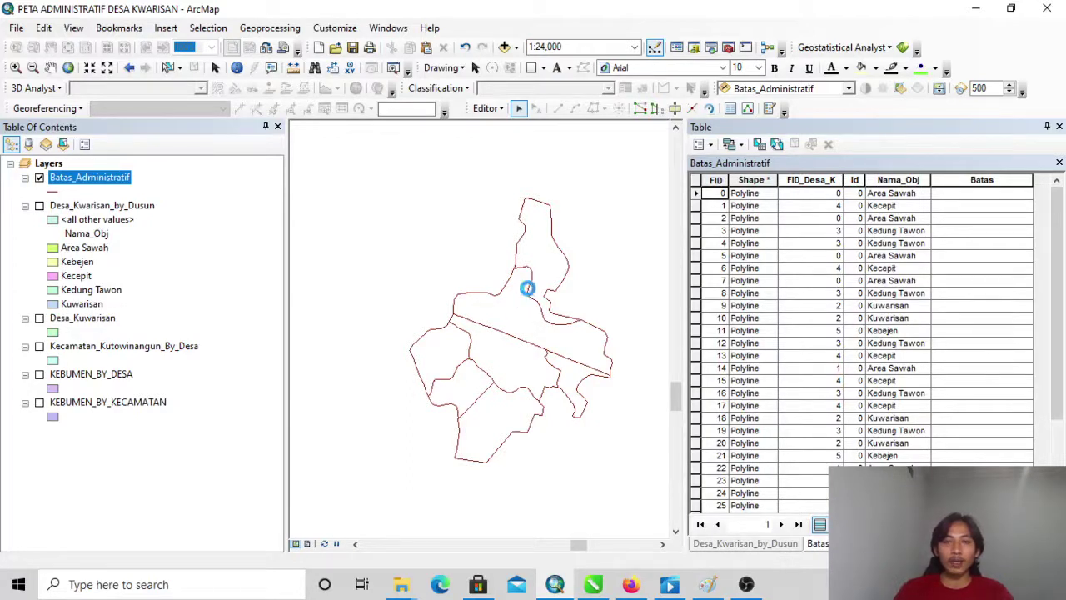
shift+click(525, 342)
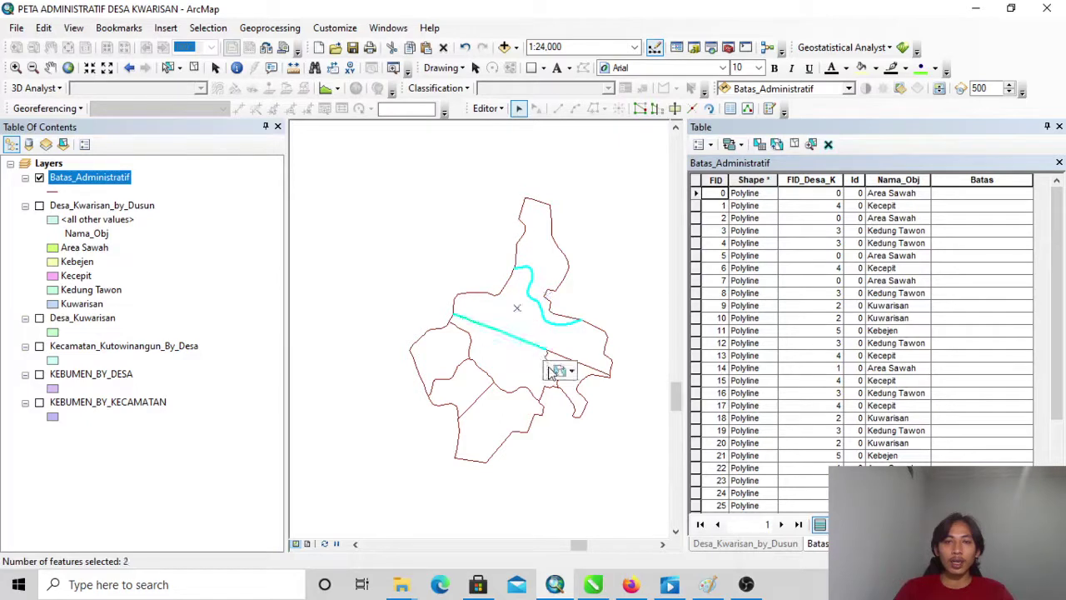
shift+click(460, 374)
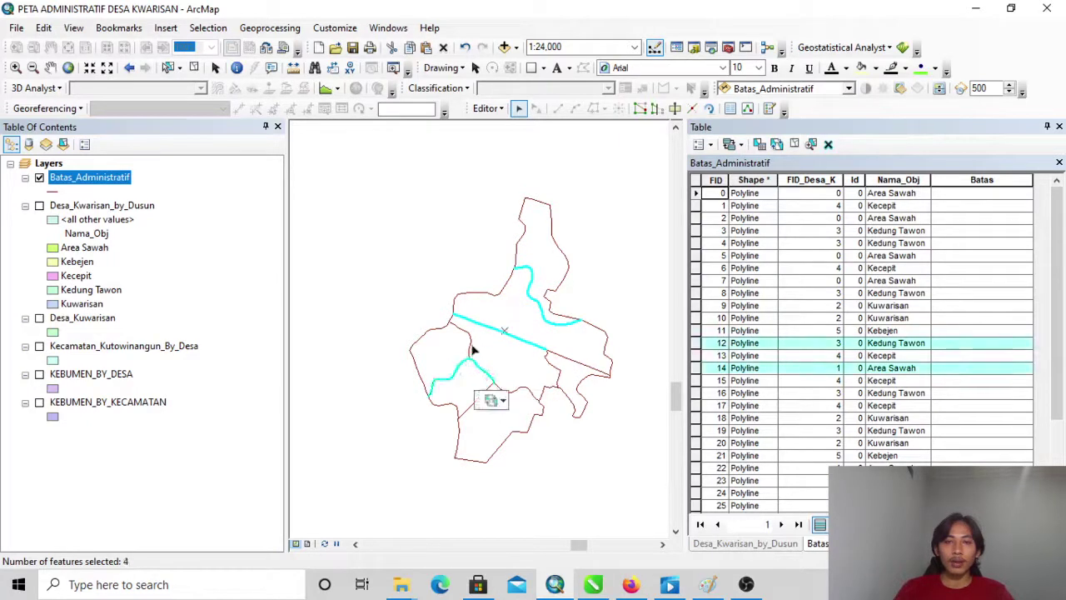
shift+click(471, 356)
shift+click(490, 402)
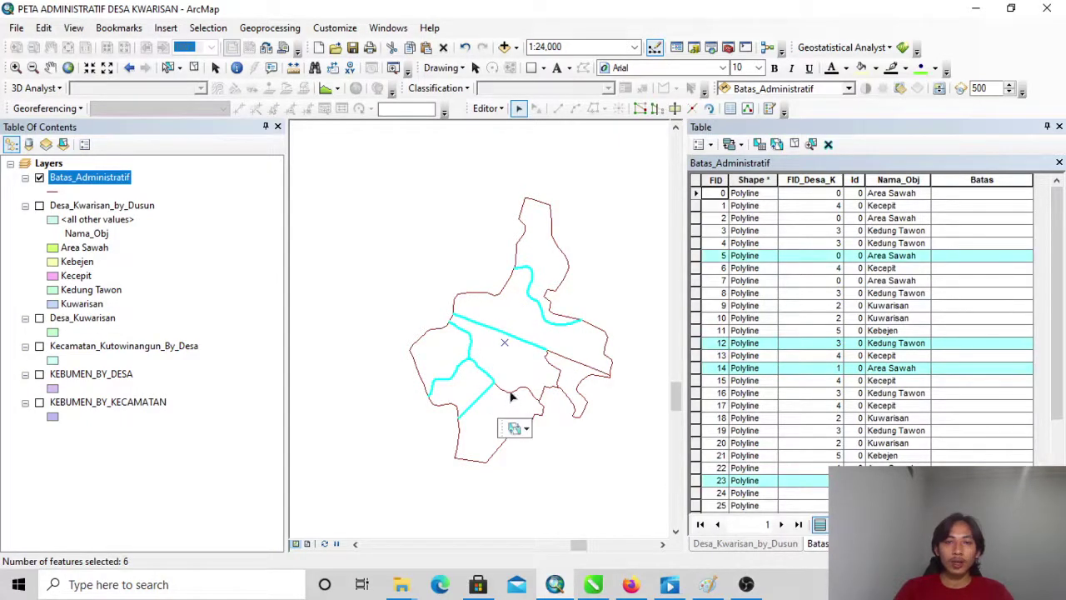
shift+click(505, 388)
shift+click(557, 365)
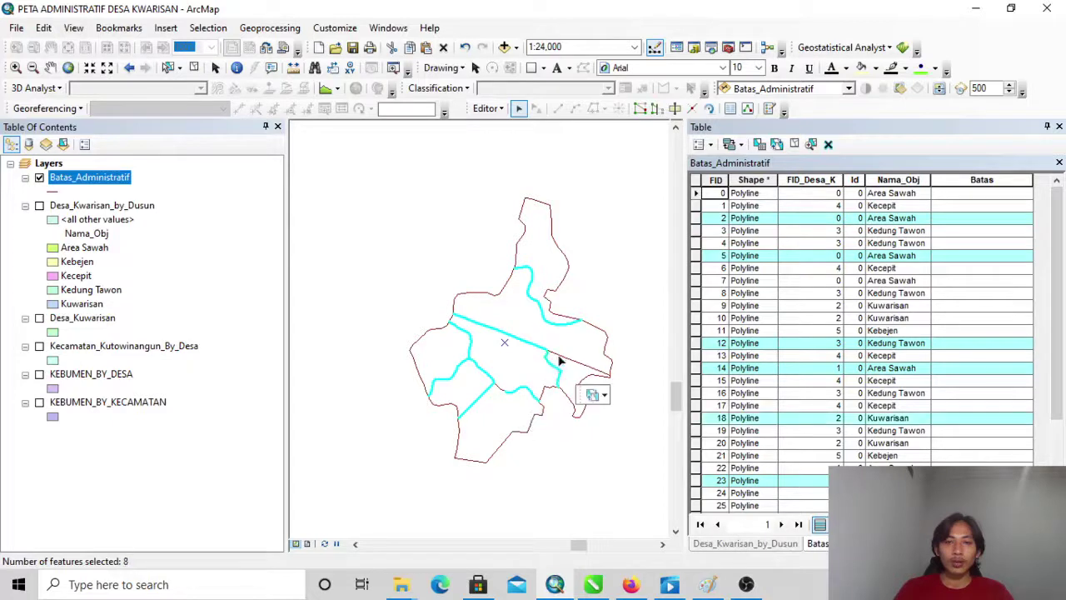
shift+click(560, 359)
shift+click(502, 389)
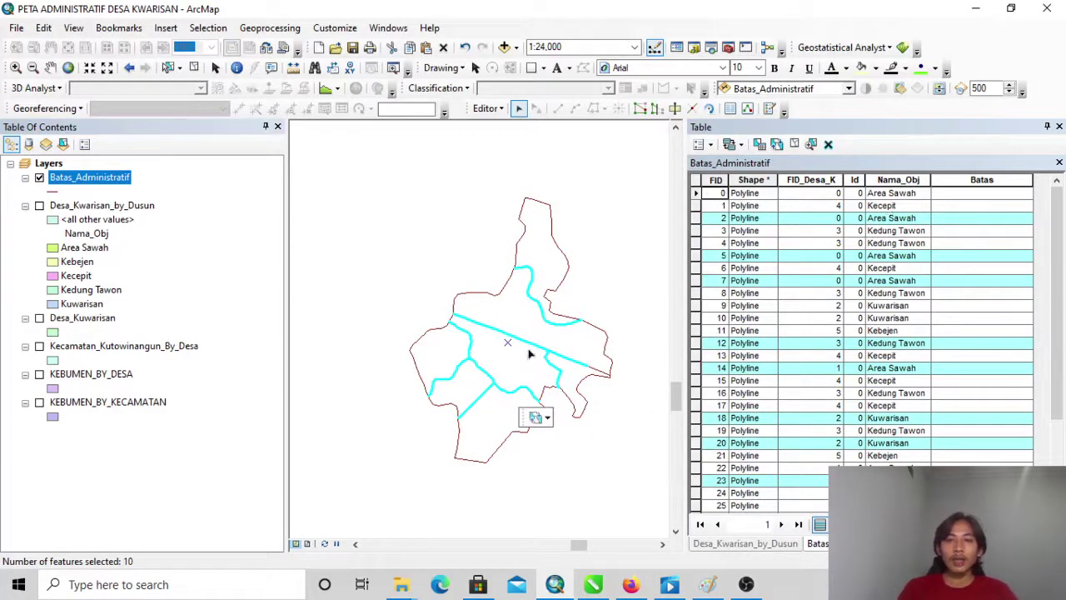
Use the Field Calculator to set Batas to "Batas Dusun" for the selected interior hamlet boundary lines.
scroll(544, 347, down, 1)
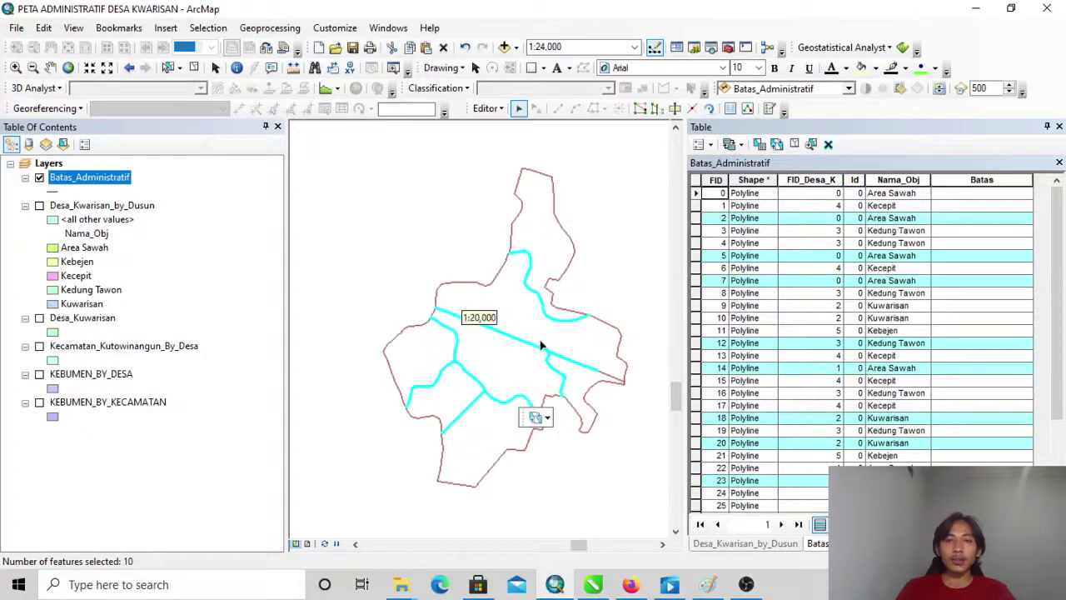
scroll(563, 350, down, 1)
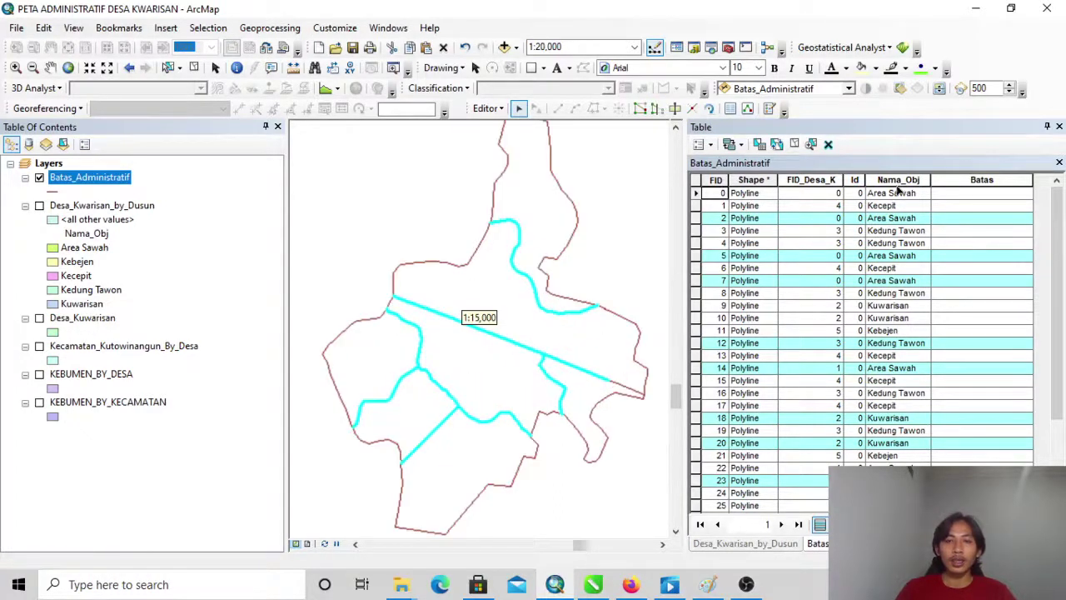
right_click(958, 180)
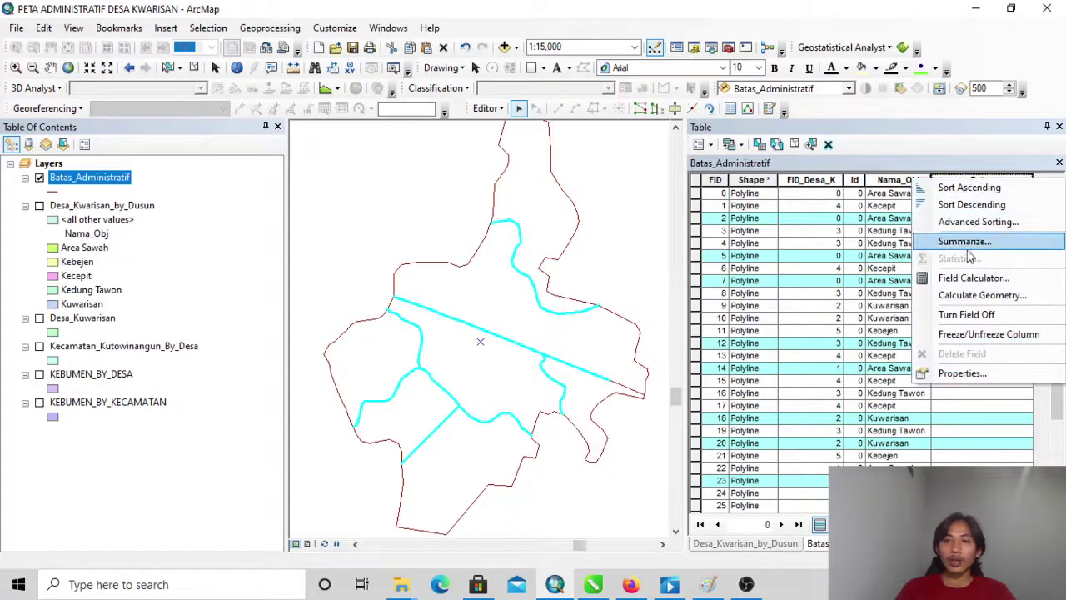
click(973, 278)
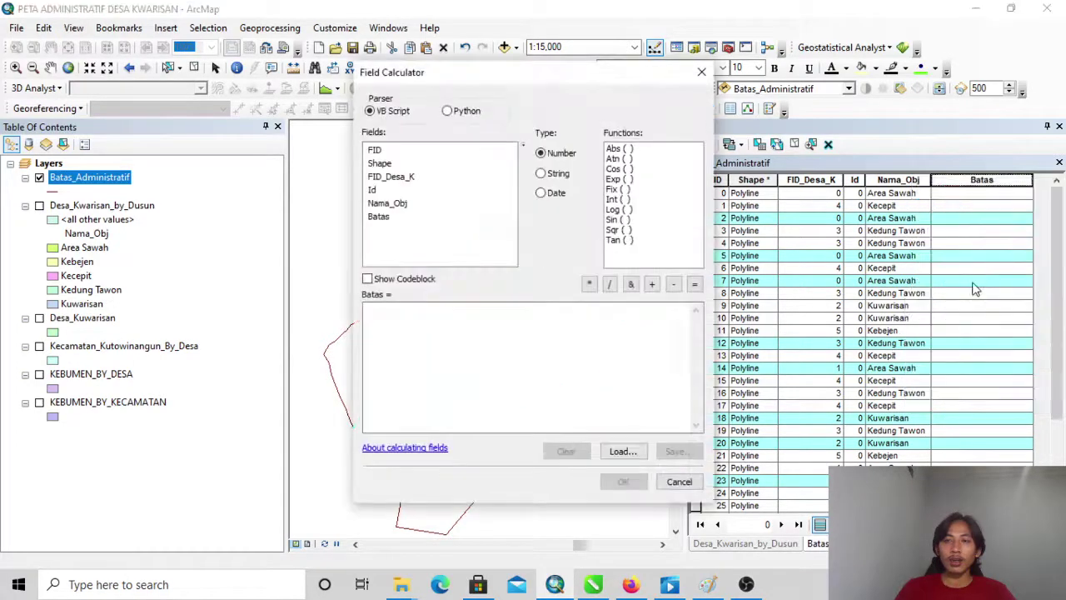
click(568, 325)
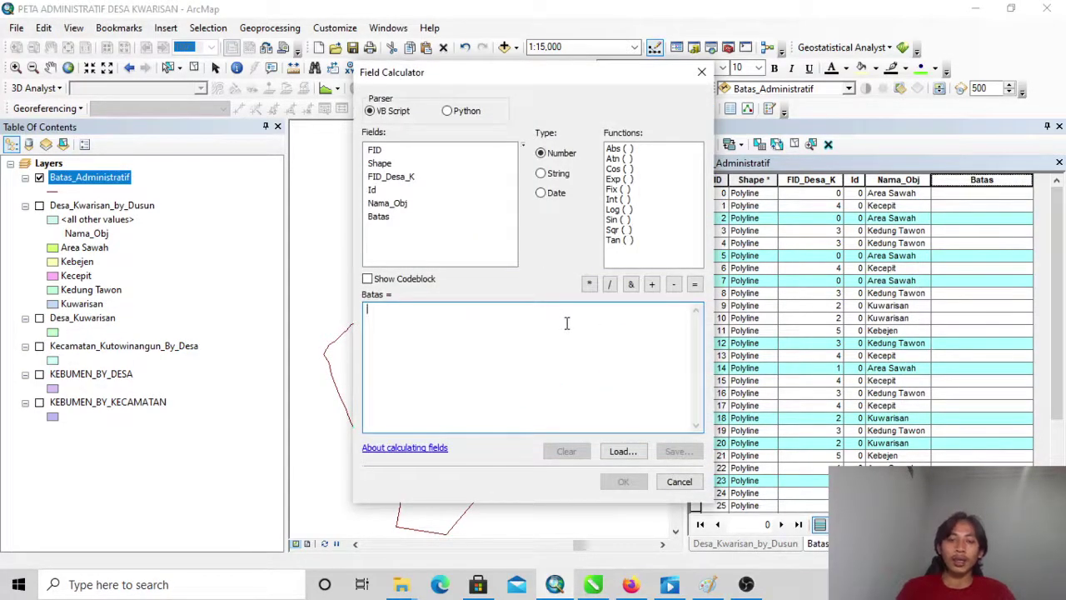
text(")
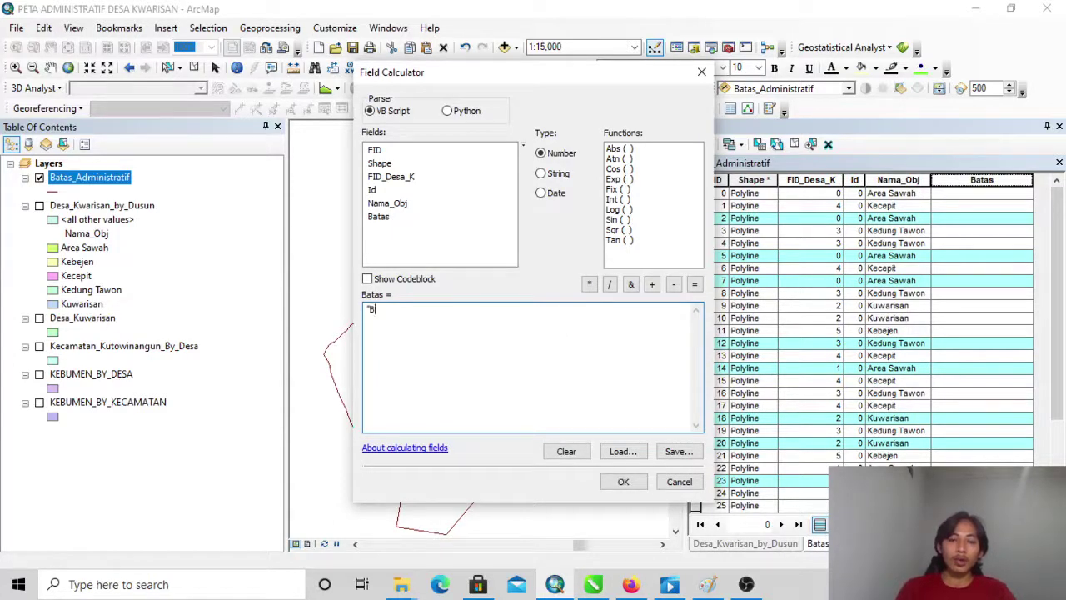
text(Batas)
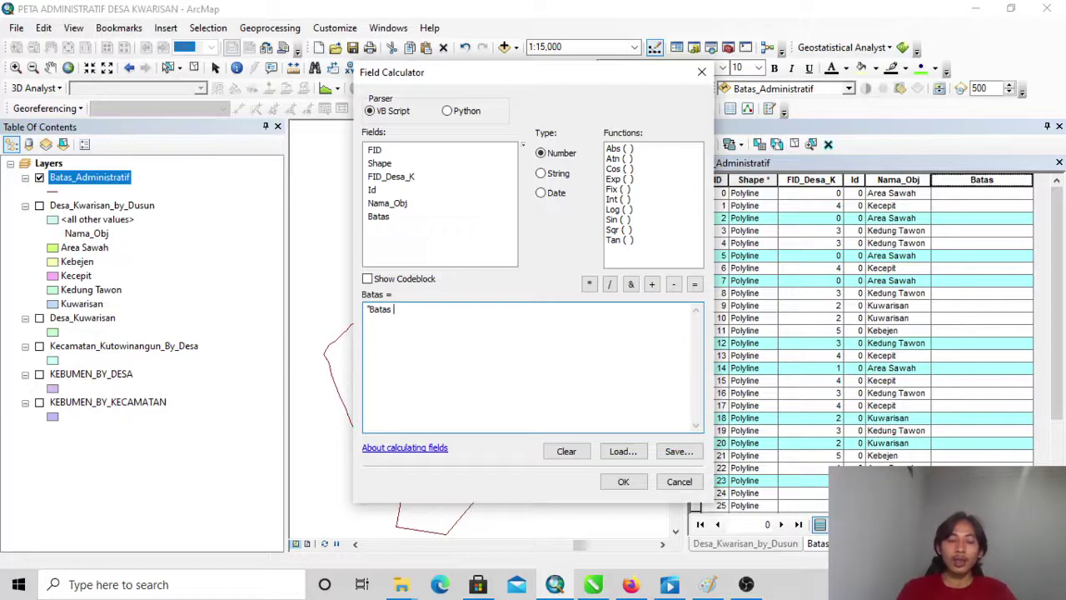
text( Dusun)
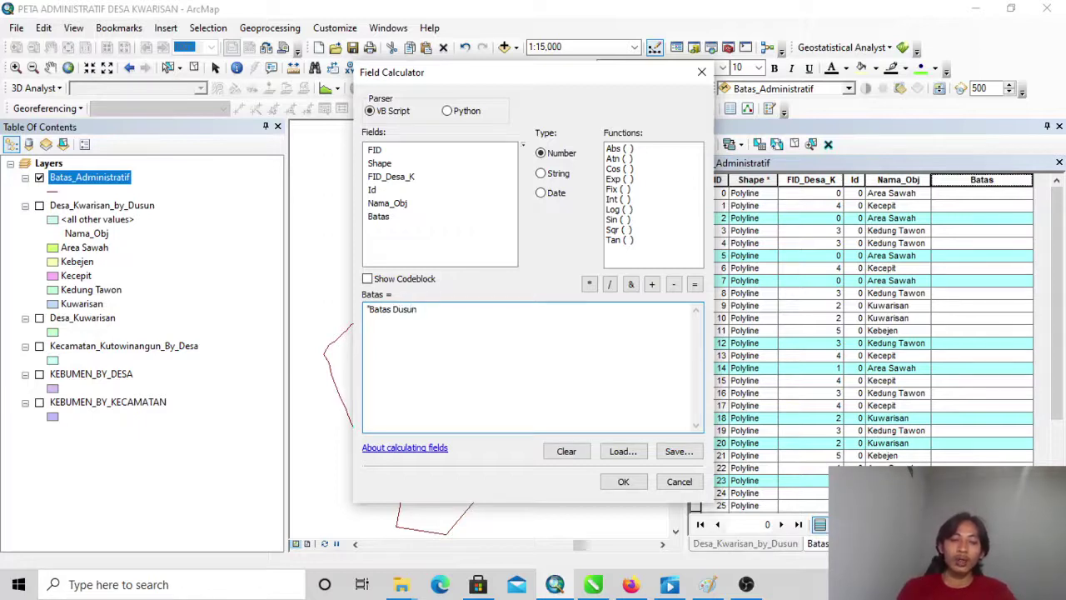
text(")
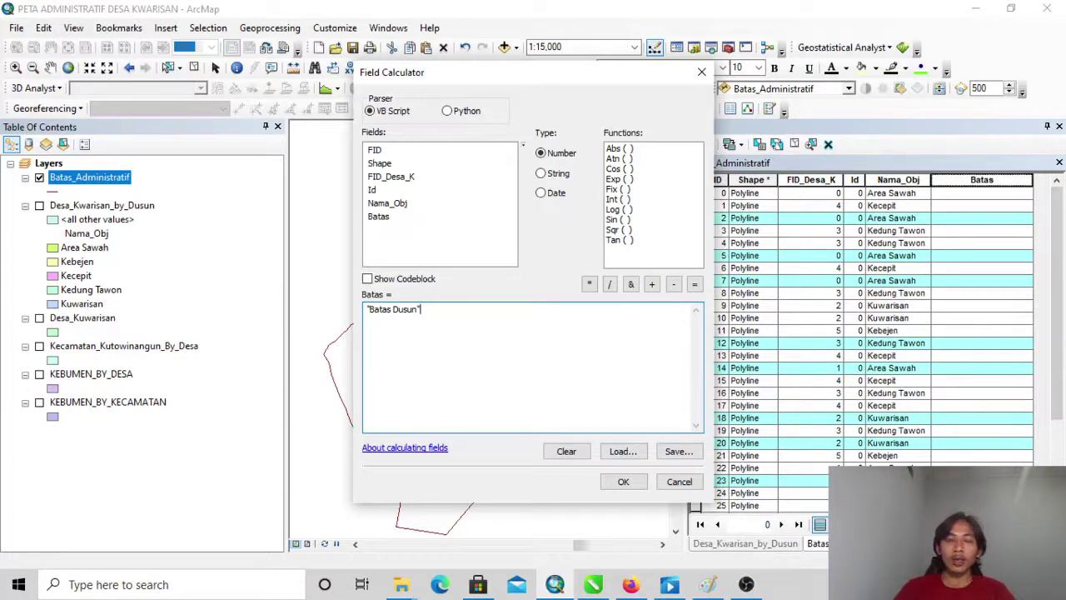
click(623, 481)
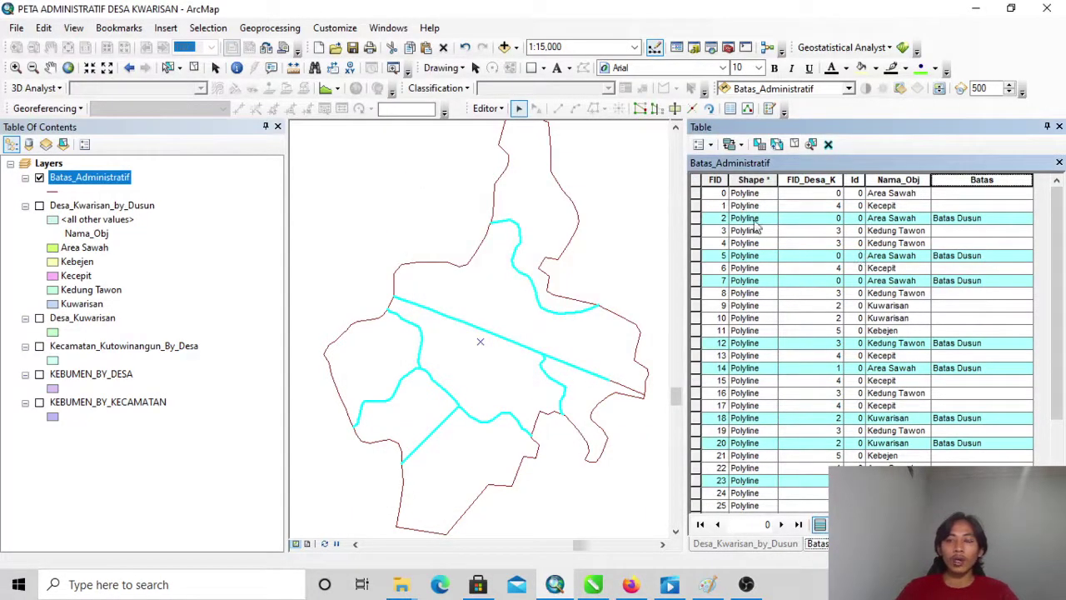
Select all the line segments forming the outer village boundary of Batas_Administratif together on the map.
scroll(510, 313, up, 2)
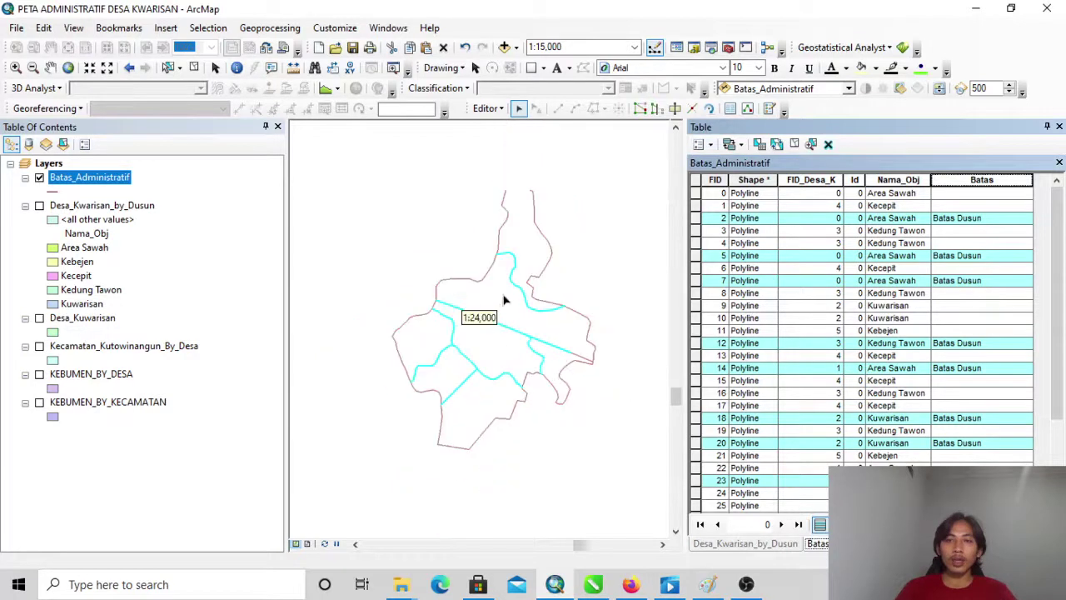
click(543, 234)
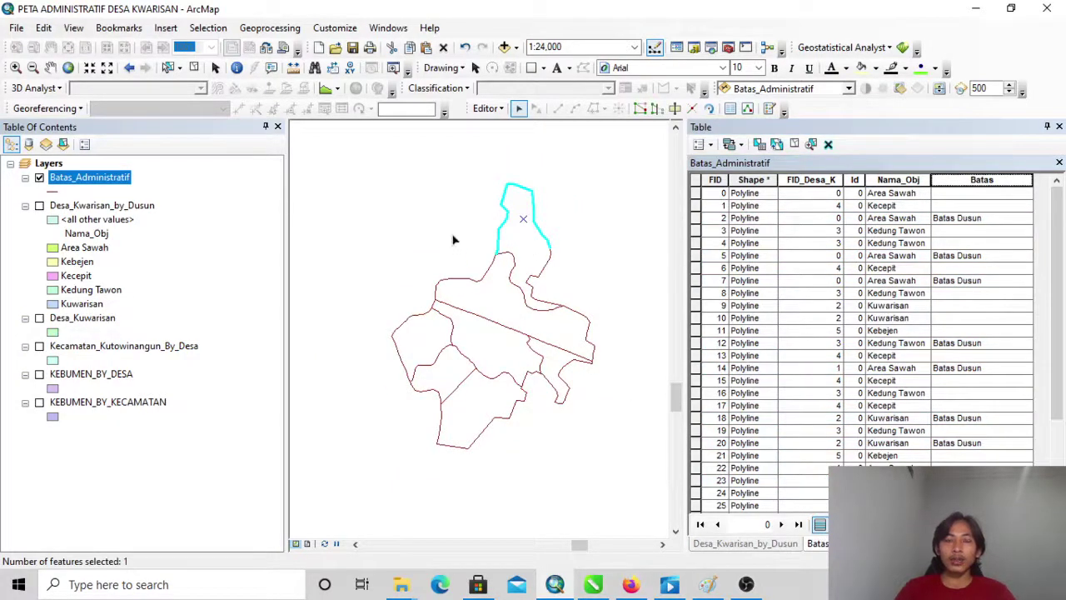
shift+click(542, 278)
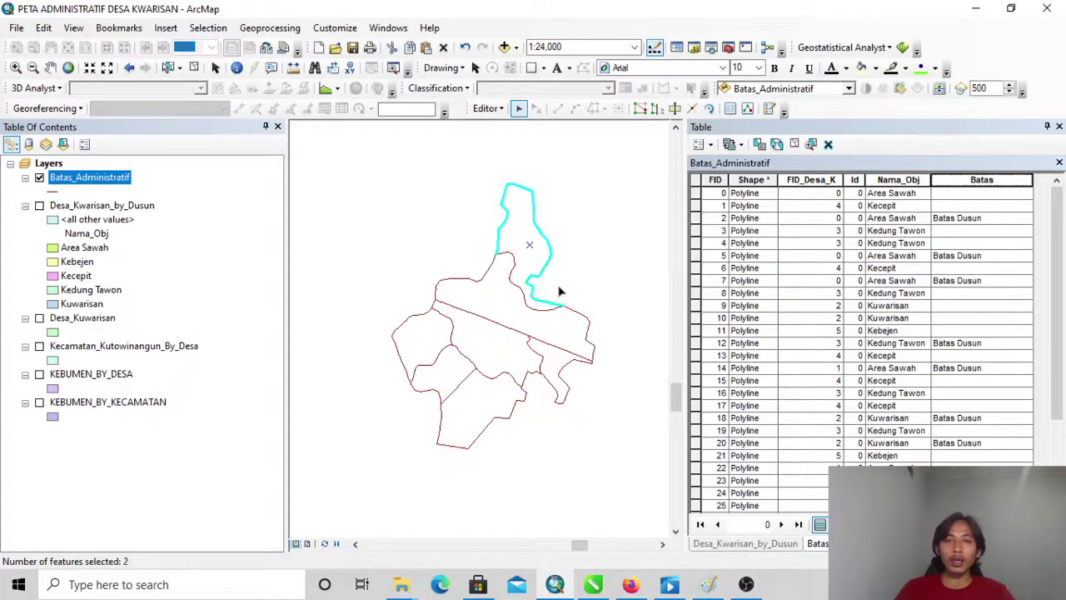
shift+click(588, 335)
shift+click(555, 393)
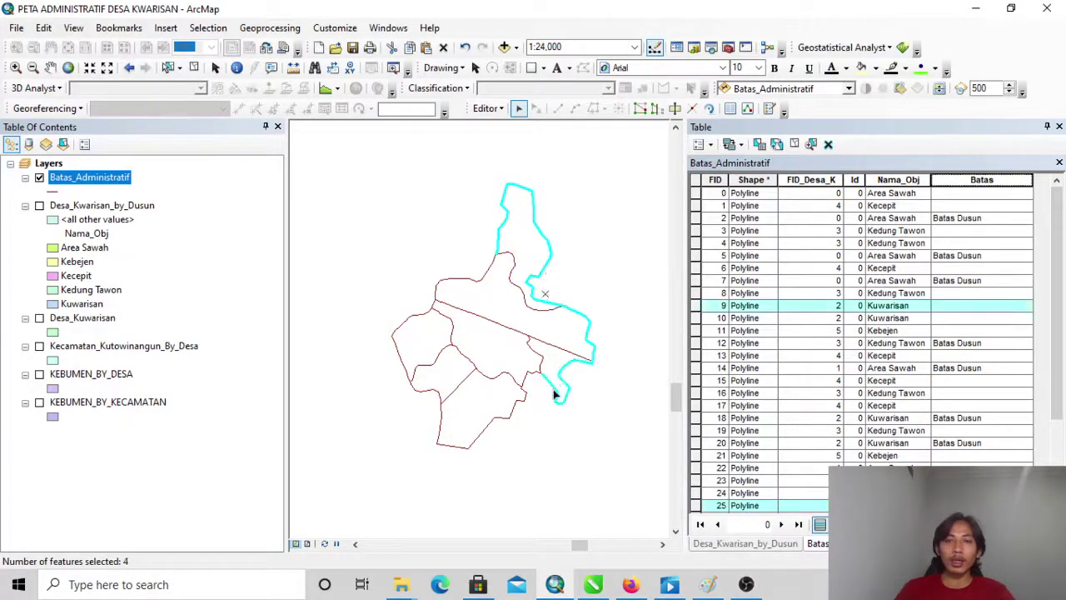
shift+click(523, 374)
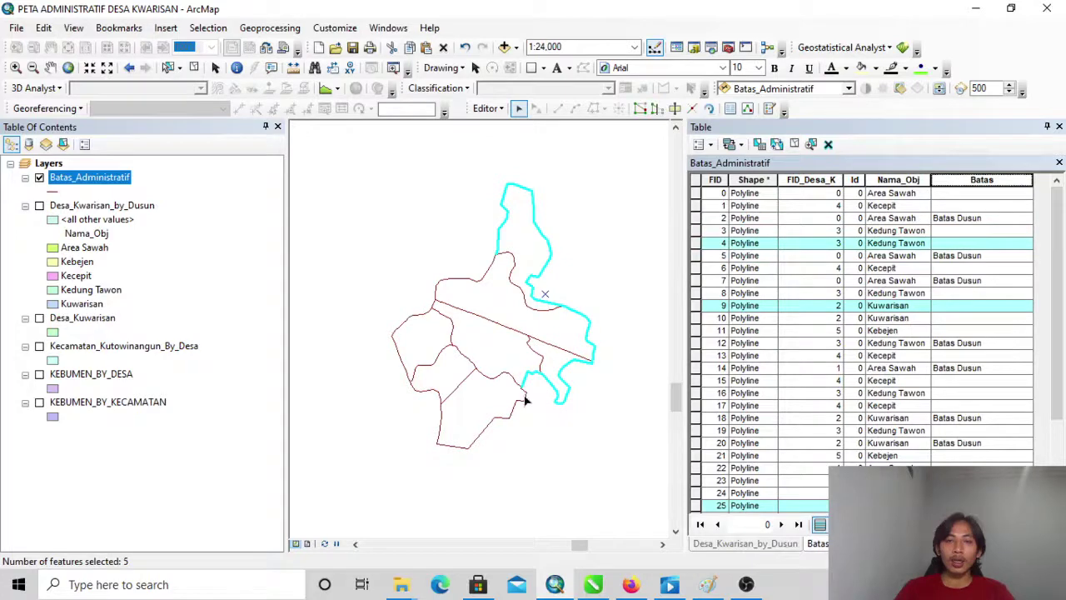
shift+click(525, 401)
shift+click(433, 393)
shift+click(403, 366)
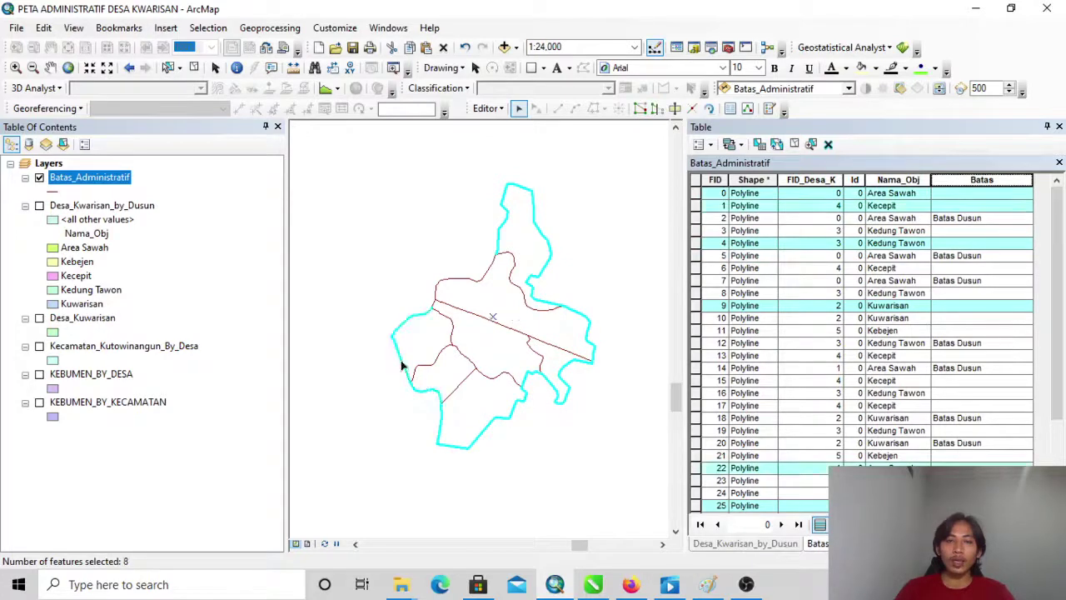
shift+click(438, 285)
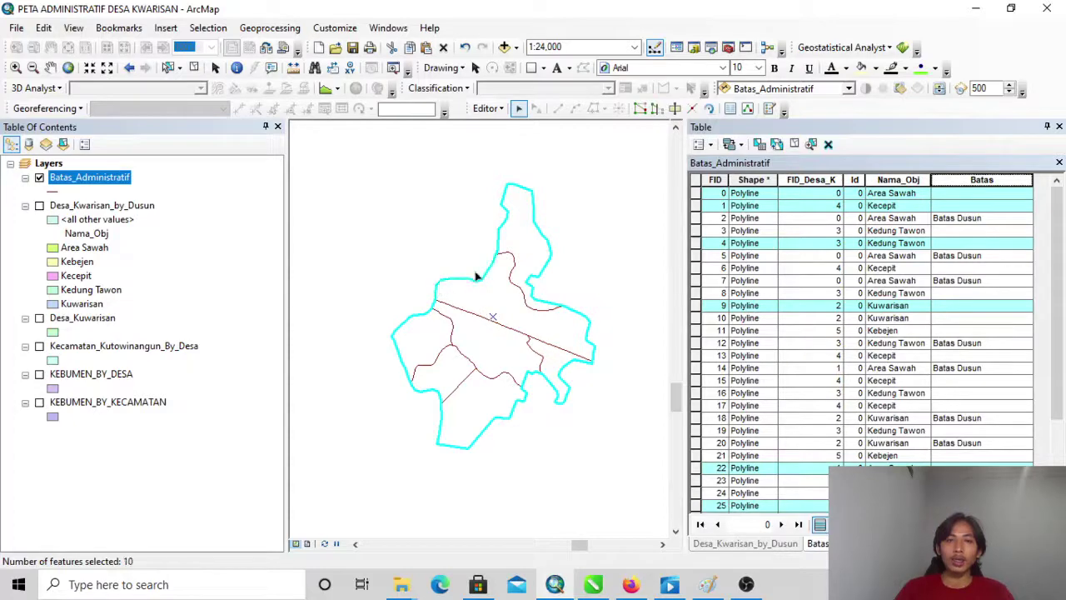
Use the Field Calculator to set Batas to "Batas Desa" for the selected outer boundary lines.
right_click(1000, 178)
click(1016, 280)
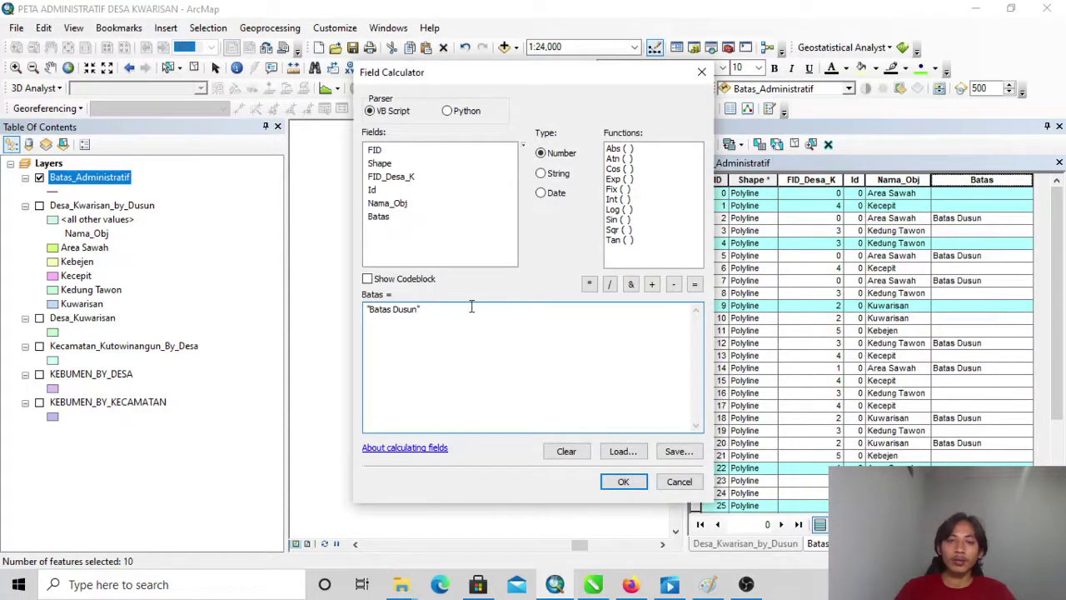
key(BackSpace)
key(BackSpace)
key(BackSpace)
text(esa")
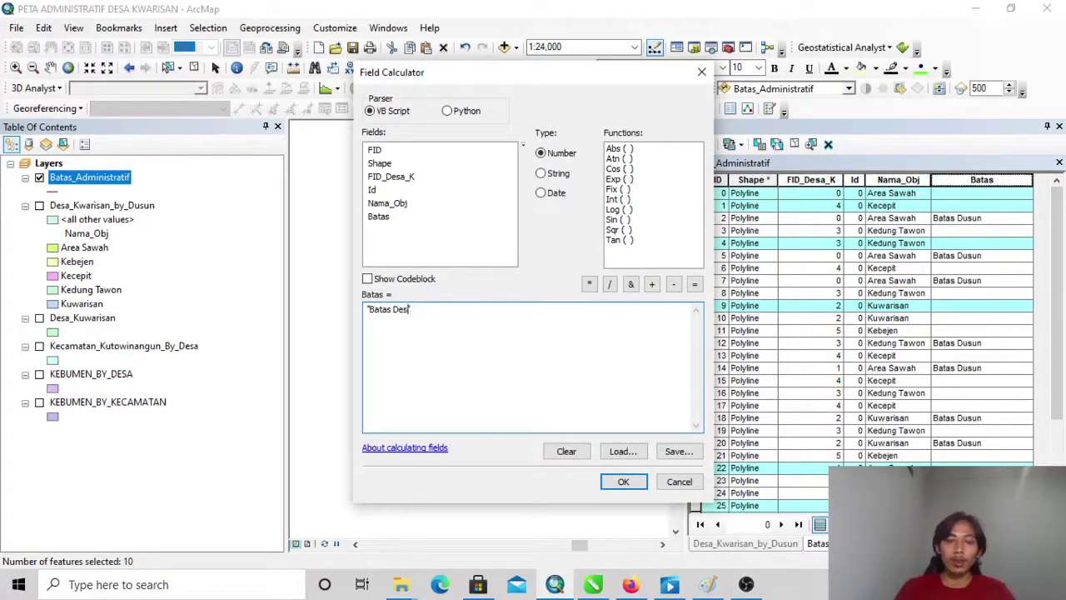
click(619, 483)
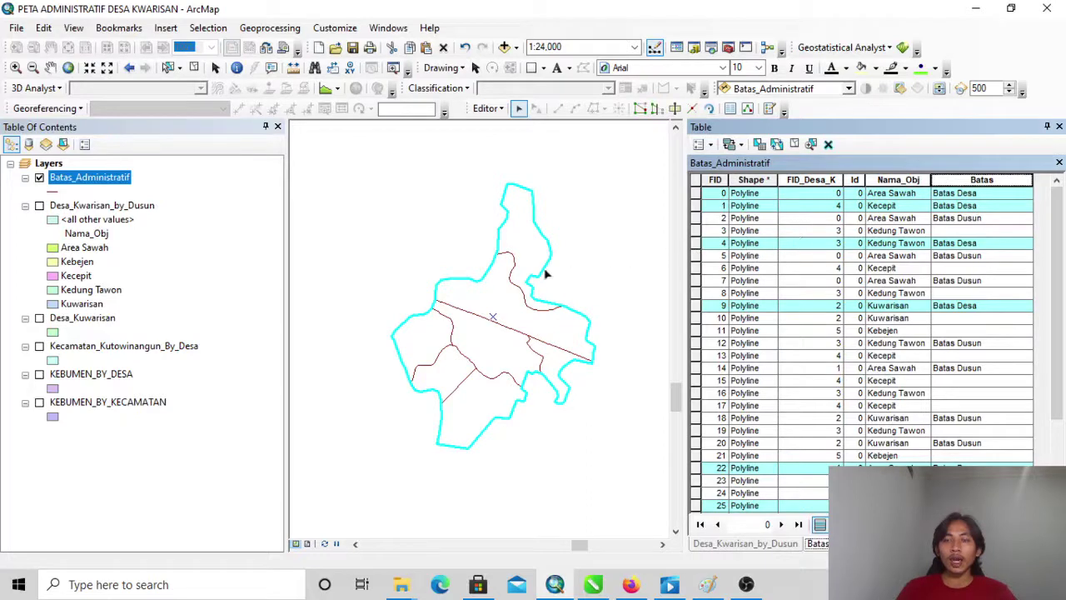
Sort the table by Batas, select all rows with an empty Batas value to check them on the map, and clear the selection.
double_click(976, 181)
scroll(934, 357, down, 3)
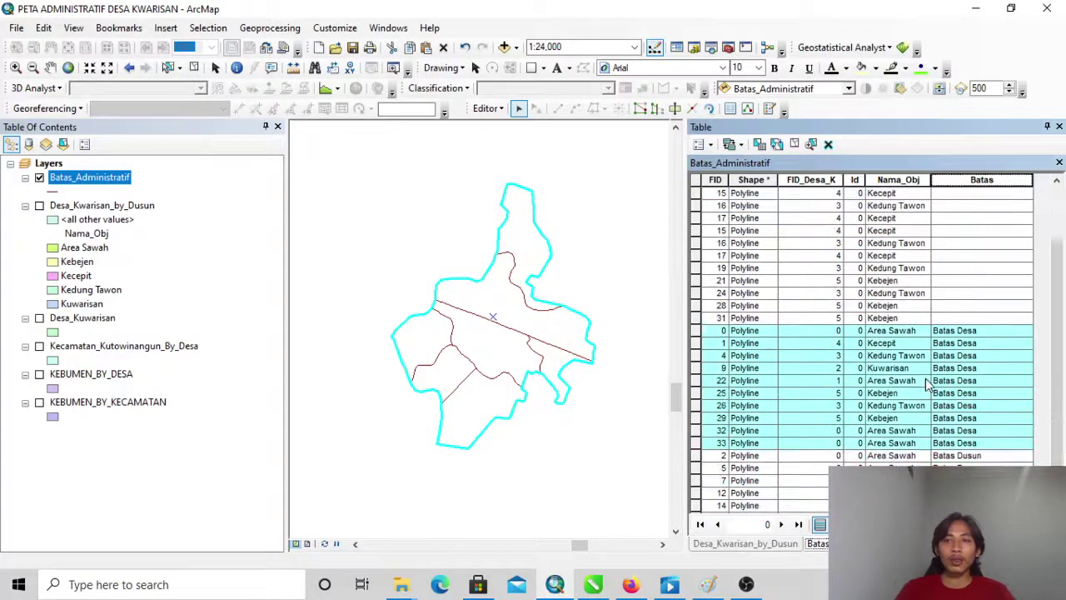
scroll(925, 375, up, 3)
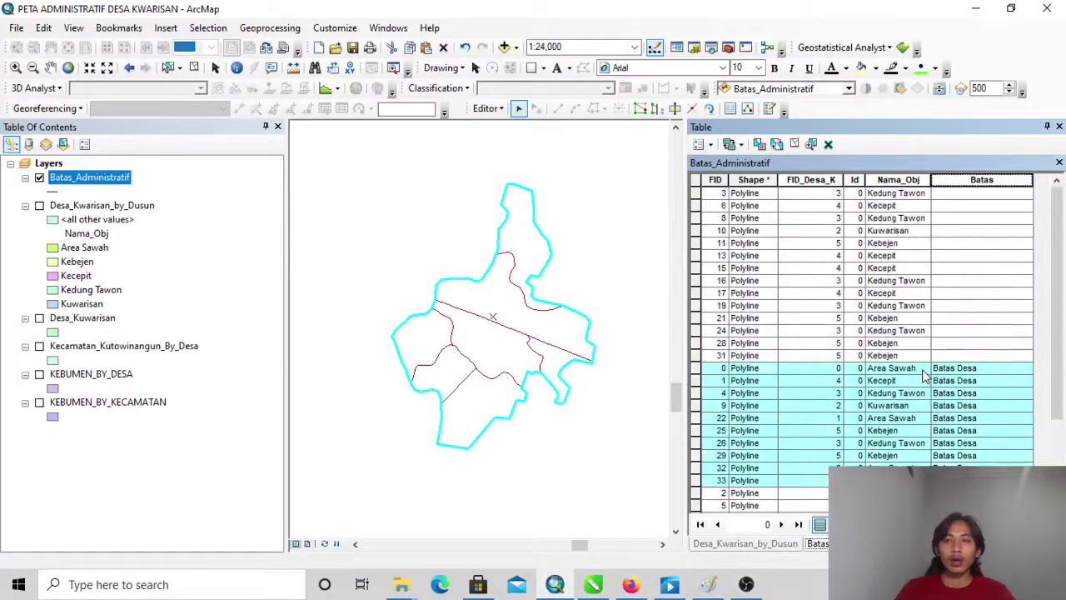
click(697, 357)
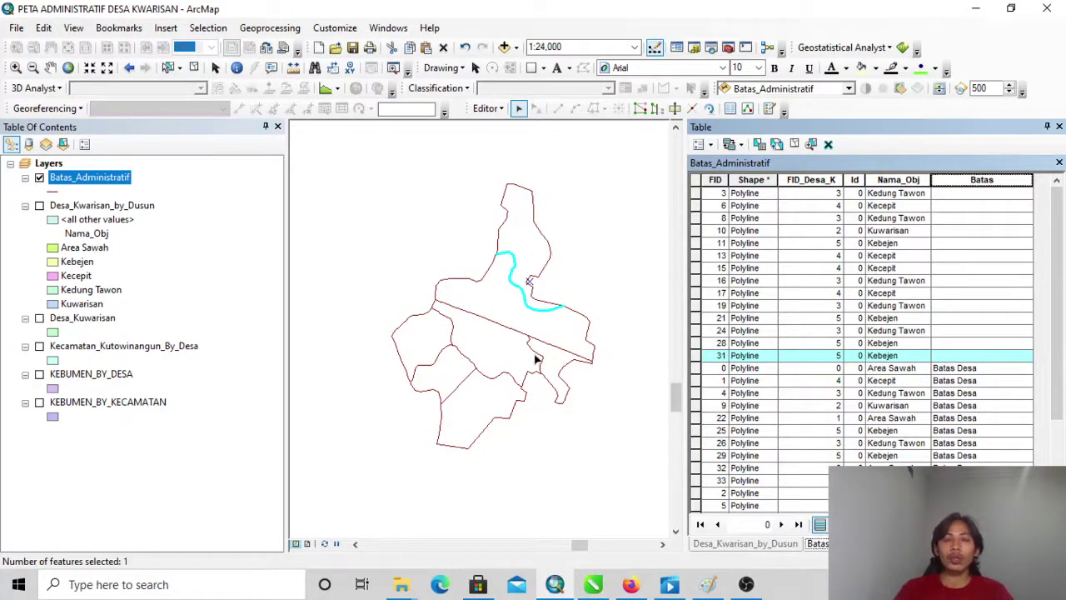
shift+click(697, 193)
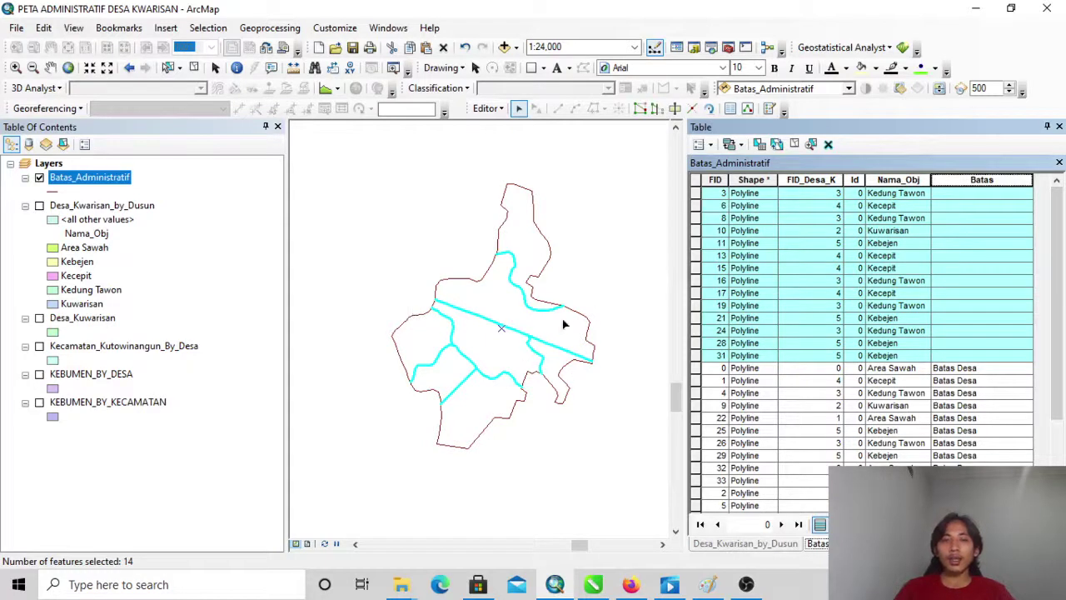
click(829, 145)
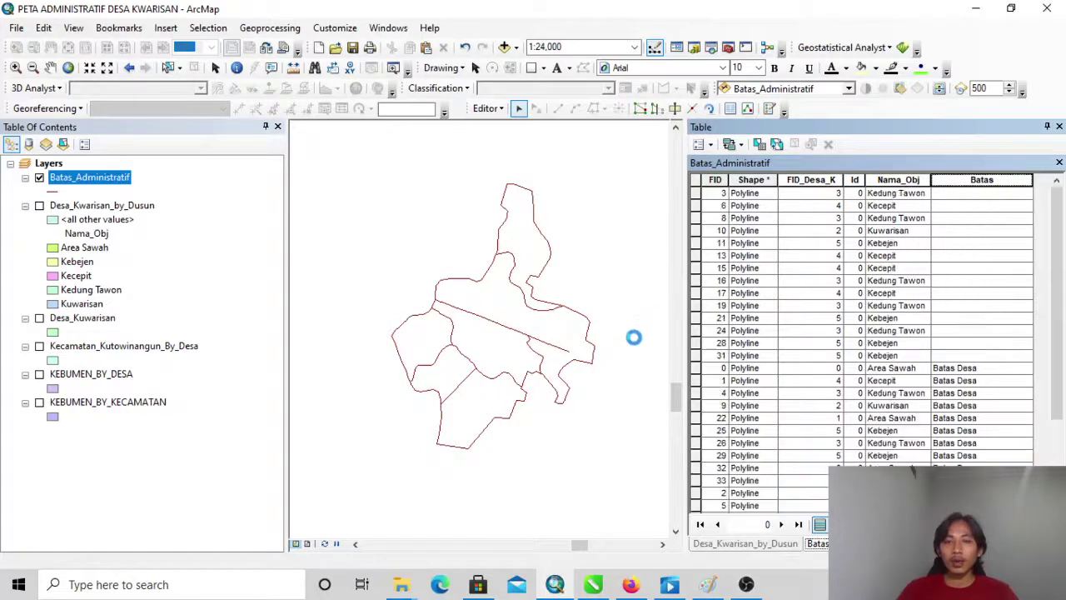
Select the short segment at the eastern end of the straight interior boundary and calculate its Batas value as "Batas Dusun".
scroll(598, 386, up, 1)
scroll(598, 385, up, 3)
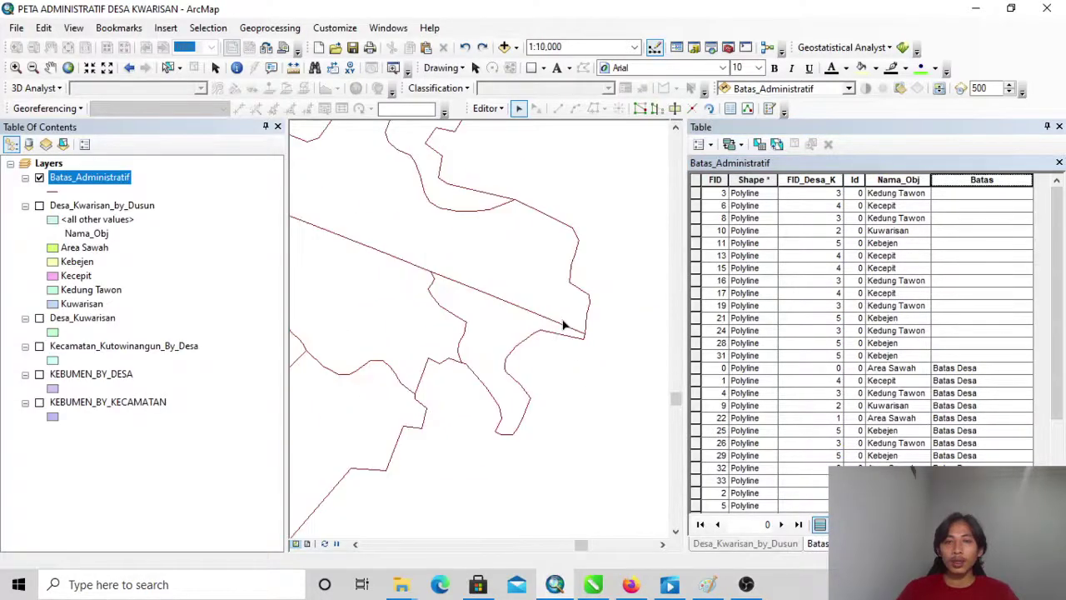
click(564, 329)
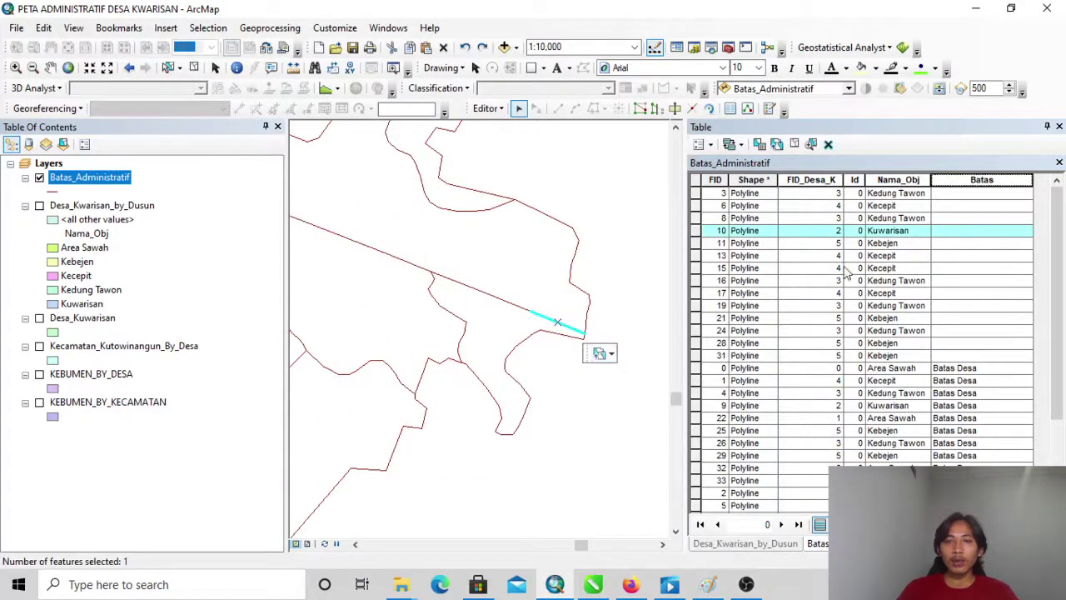
right_click(971, 182)
click(955, 285)
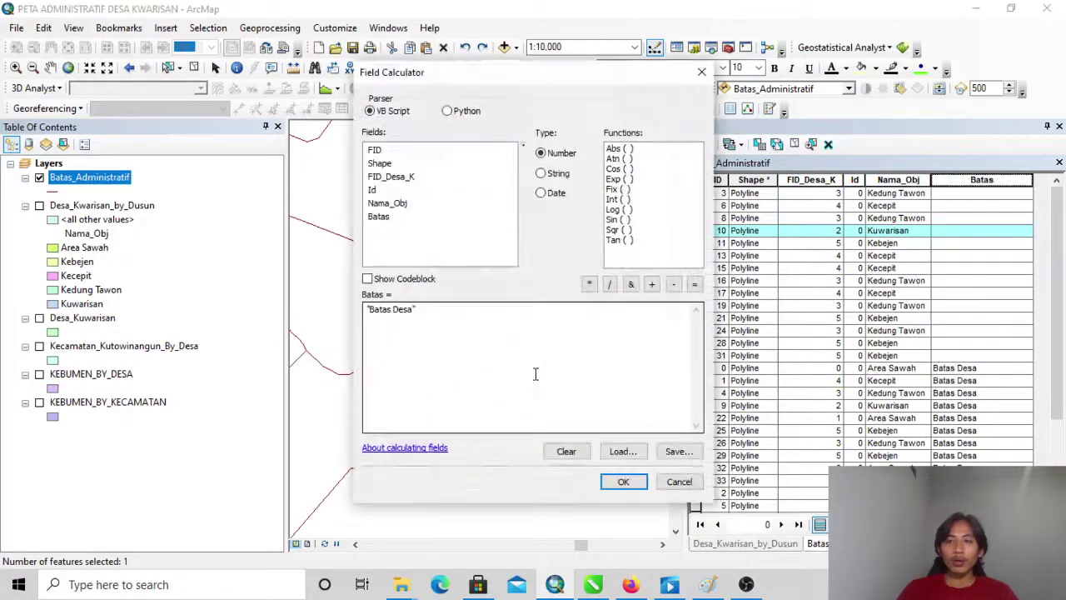
click(410, 310)
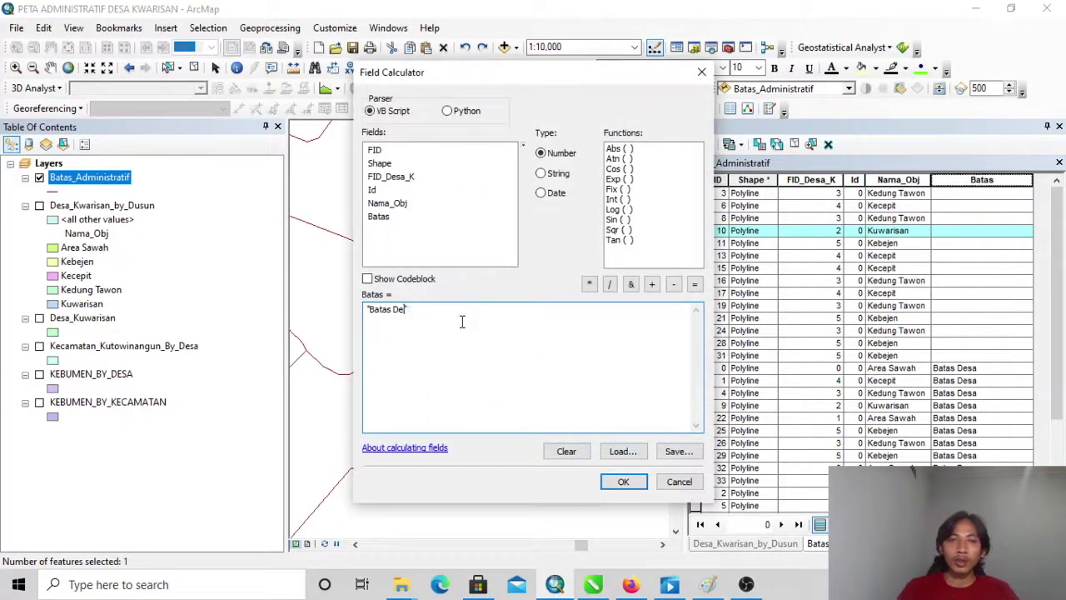
key(BackSpace)
key(BackSpace)
key(BackSpace)
text(usun)
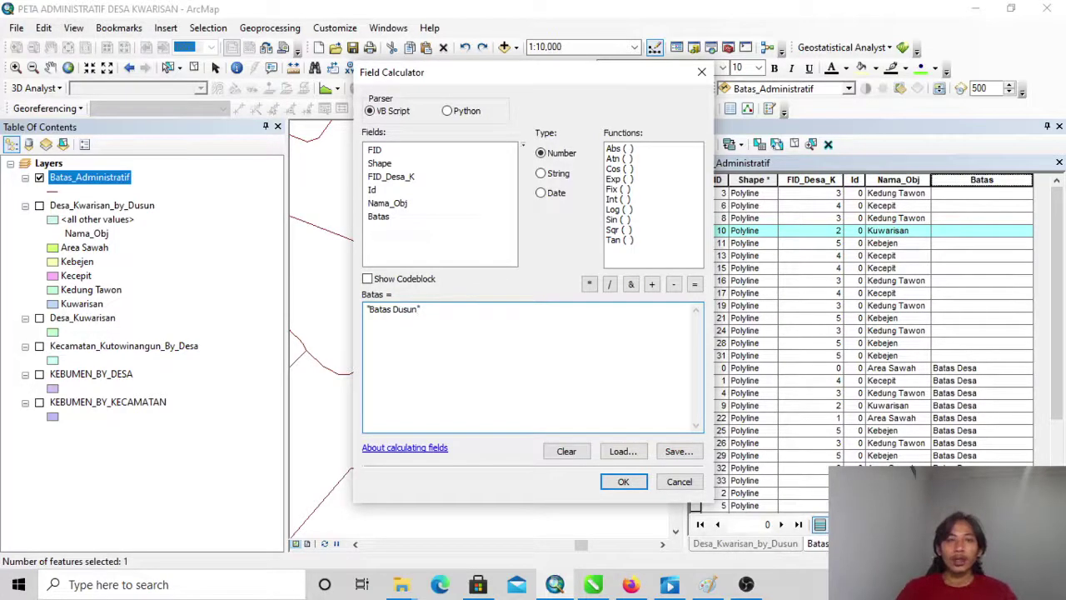
click(627, 483)
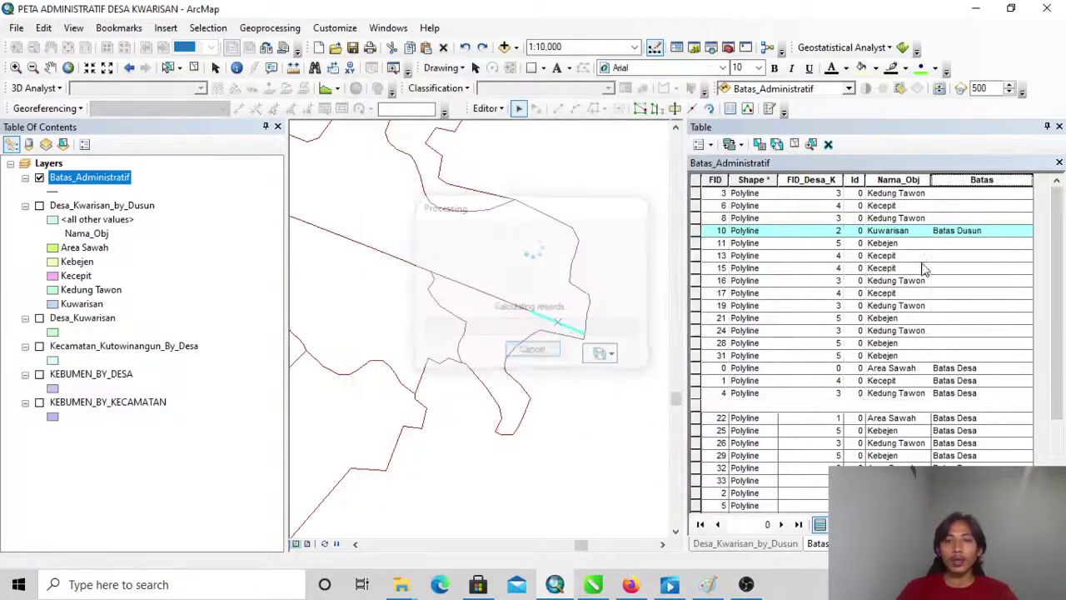
Sort the table by Batas in descending order and select all the rows whose Batas value is empty.
double_click(998, 179)
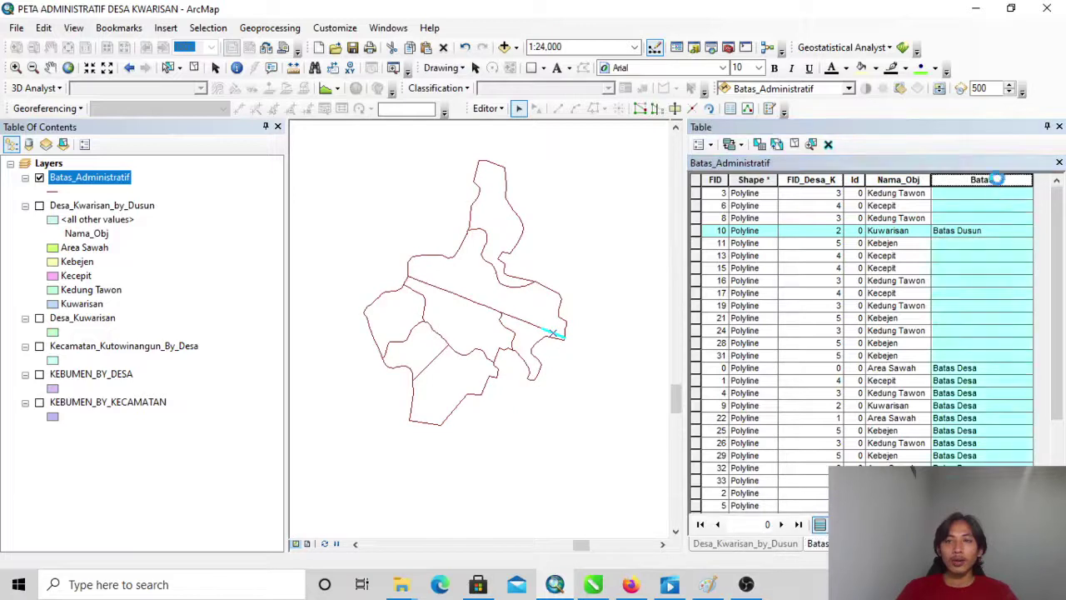
scroll(962, 356, down, 3)
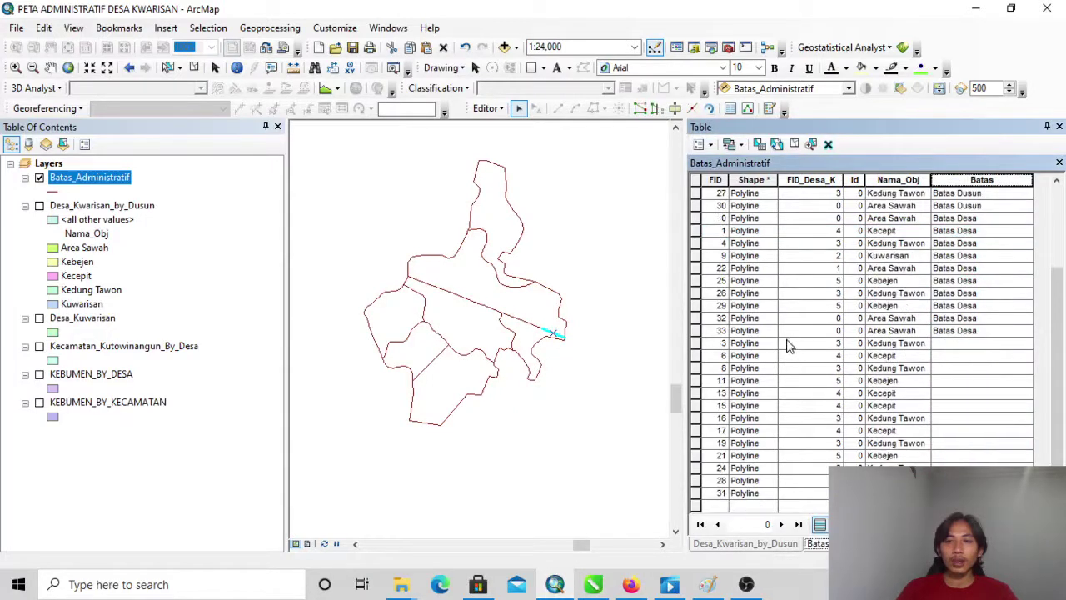
click(695, 343)
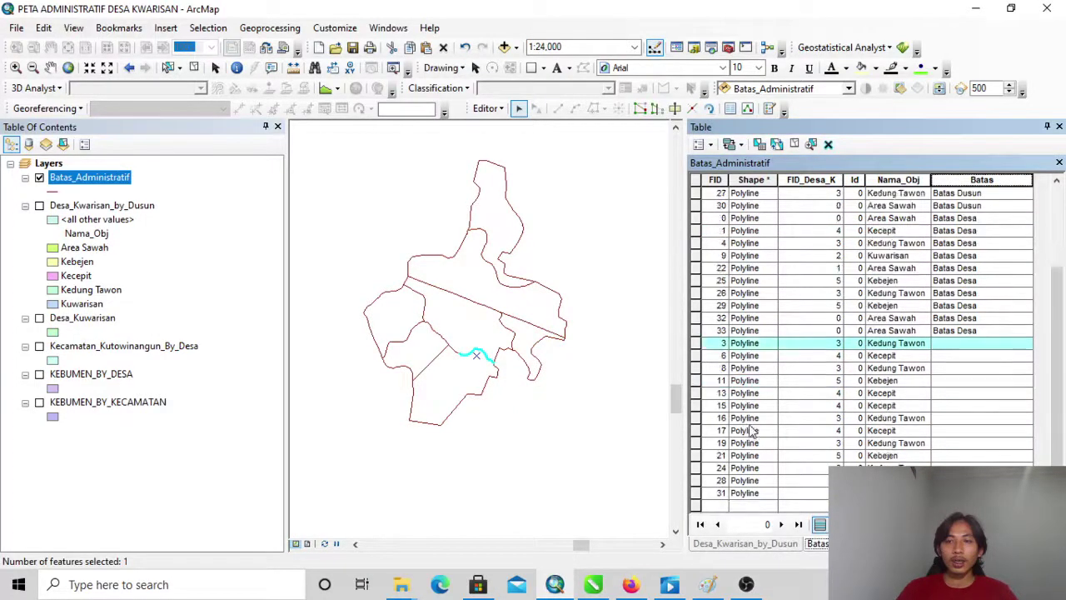
shift+click(699, 493)
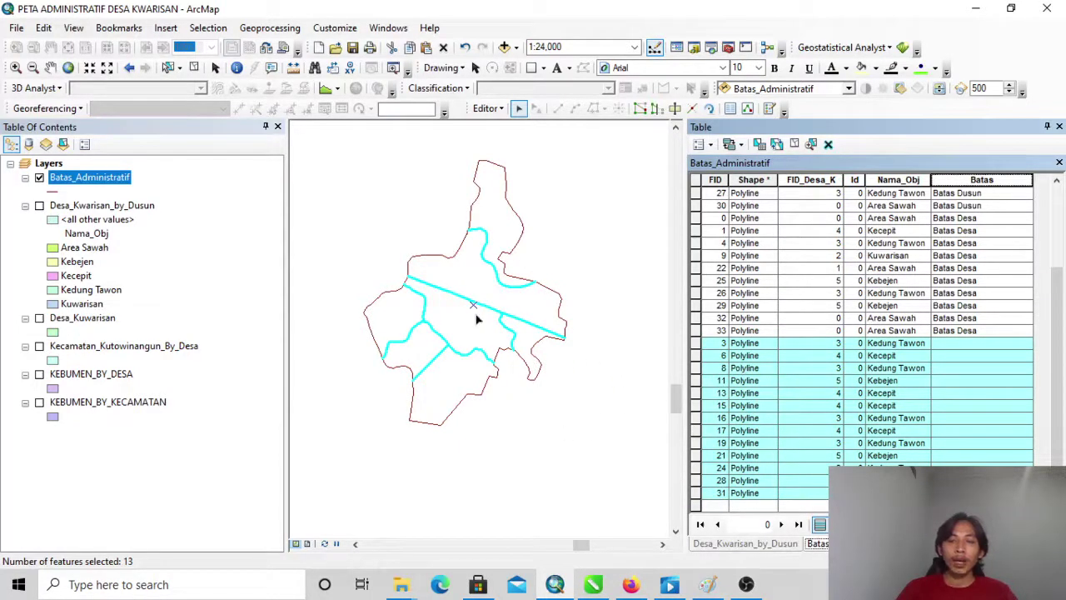
Delete the selected lines with an empty Batas value, and widen the attribute table and its Batas column.
scroll(473, 308, up, 2)
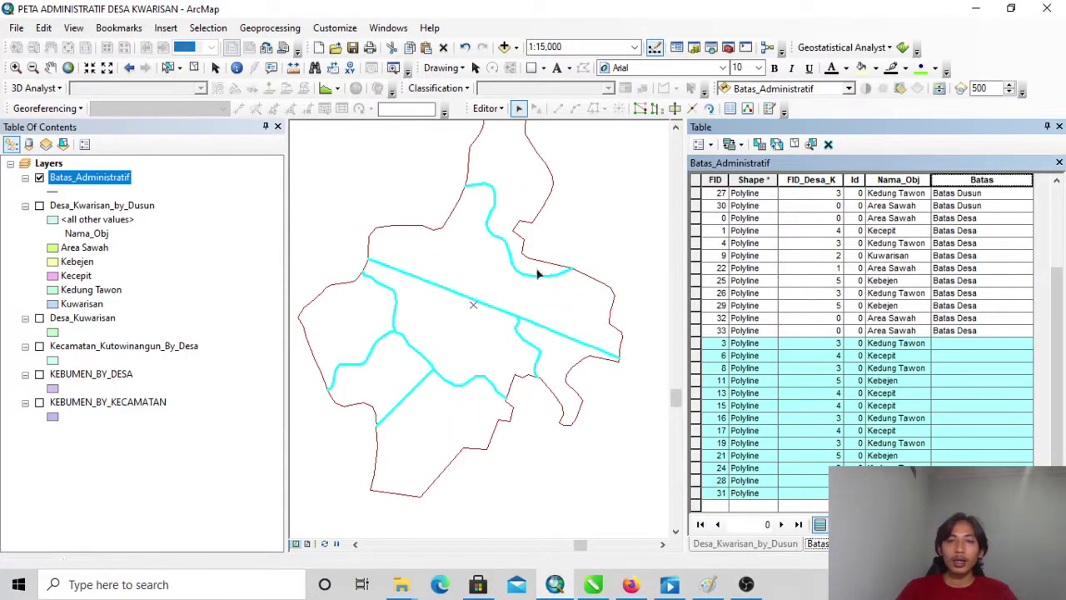
click(677, 127)
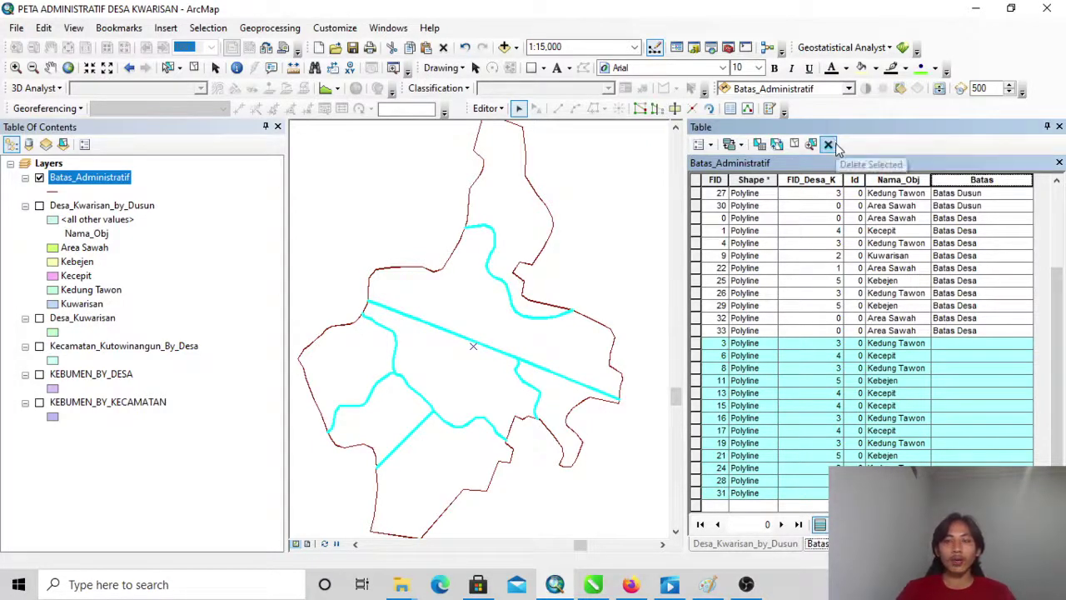
click(828, 145)
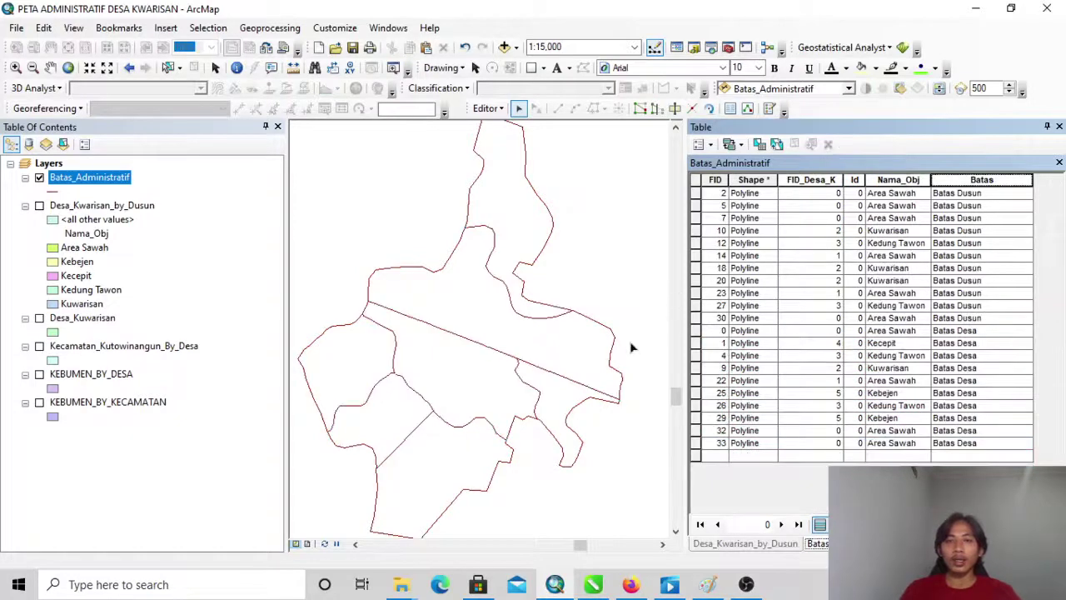
scroll(547, 333, up, 2)
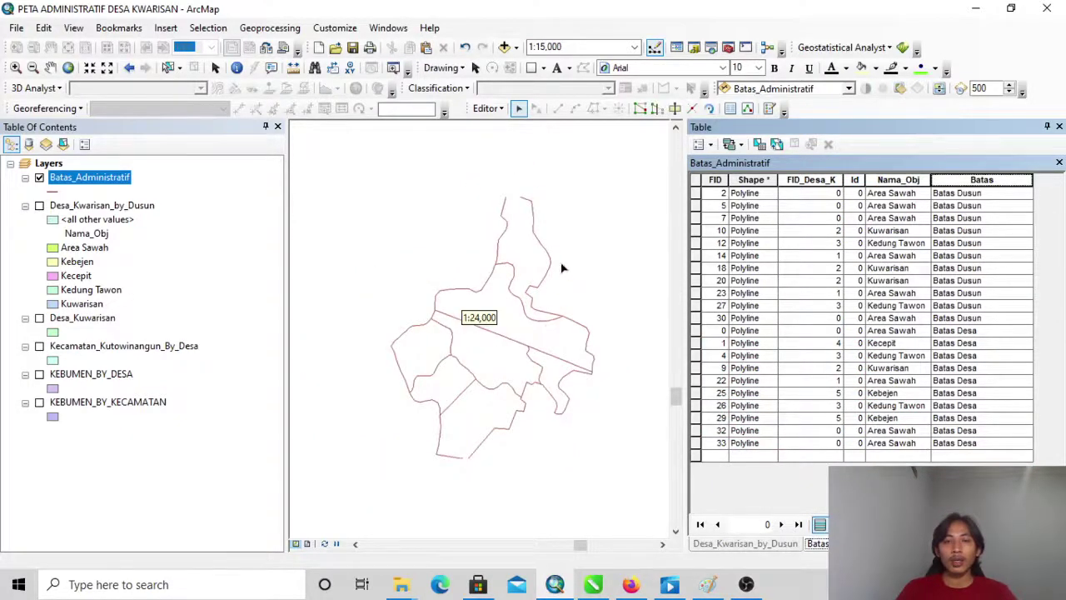
scroll(564, 249, down, 1)
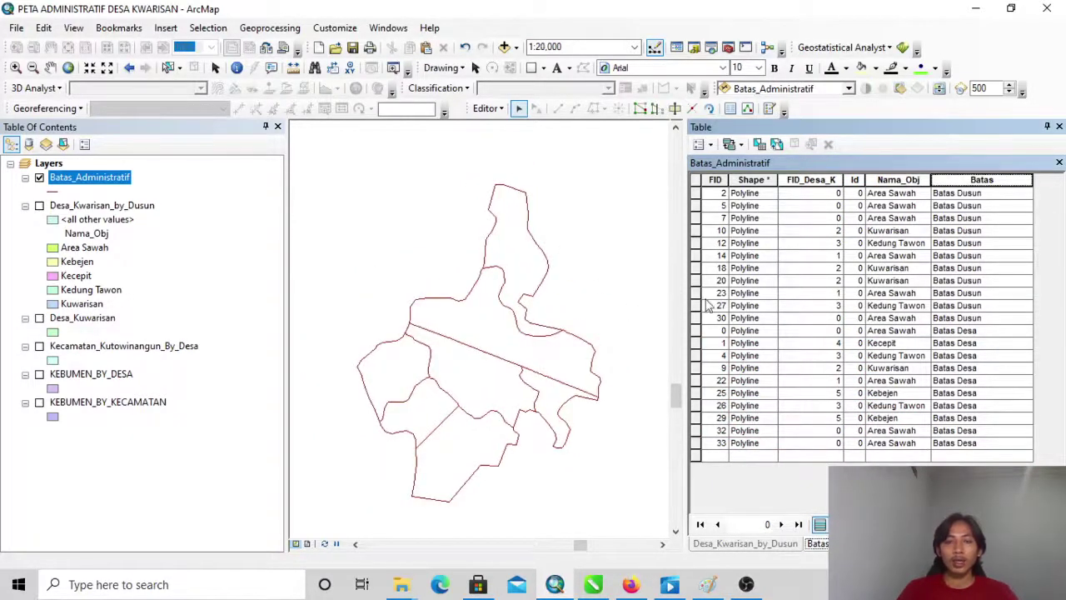
drag(685, 239, 646, 247)
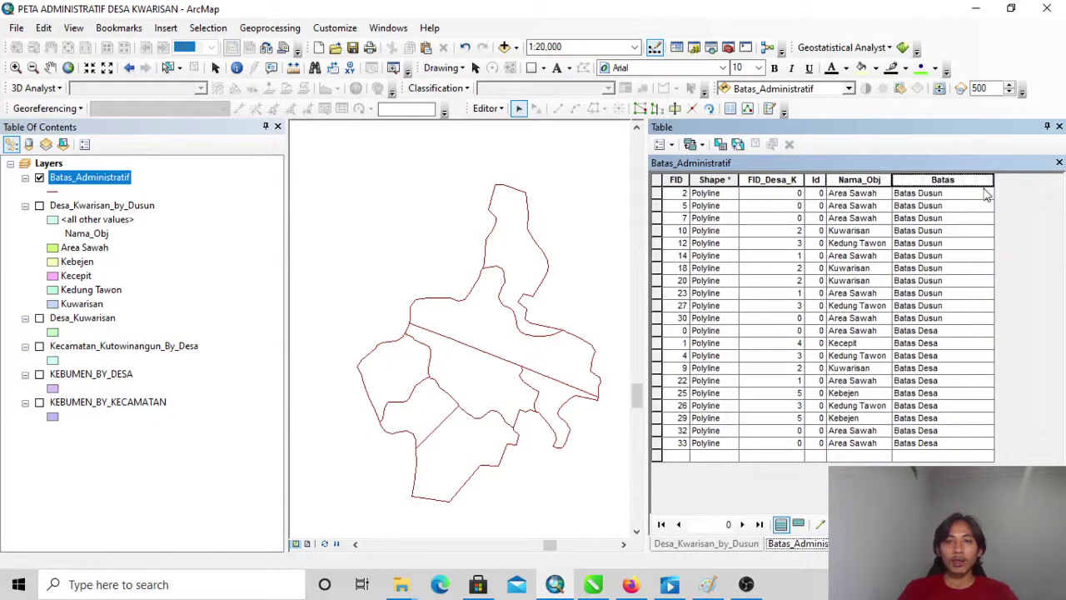
drag(991, 181, 1022, 181)
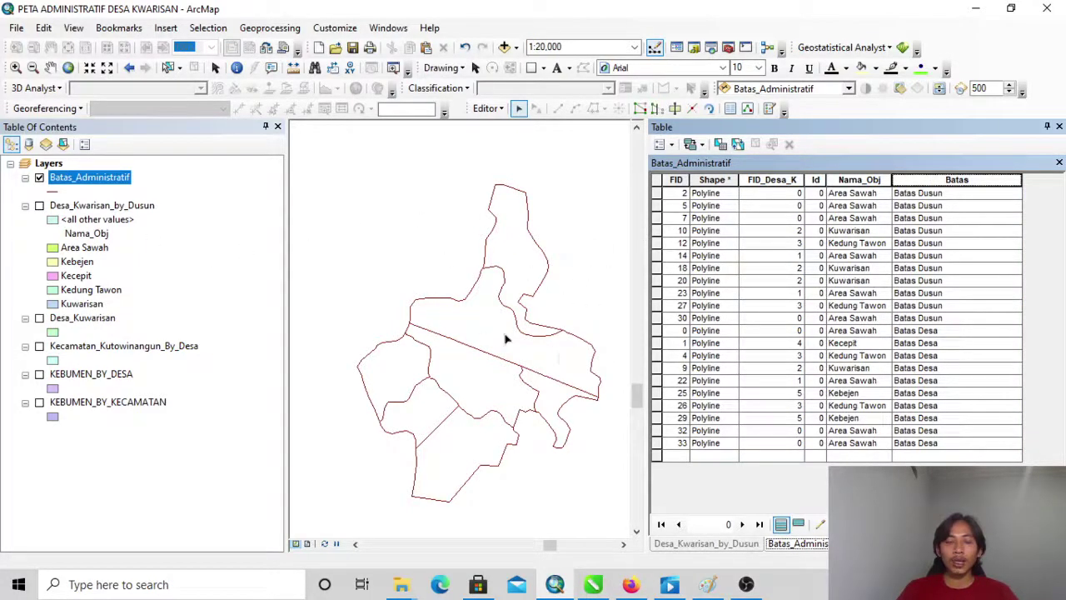
Symbolize the Batas_Administratif layer by unique values of the Batas field and add all its values.
right_click(110, 185)
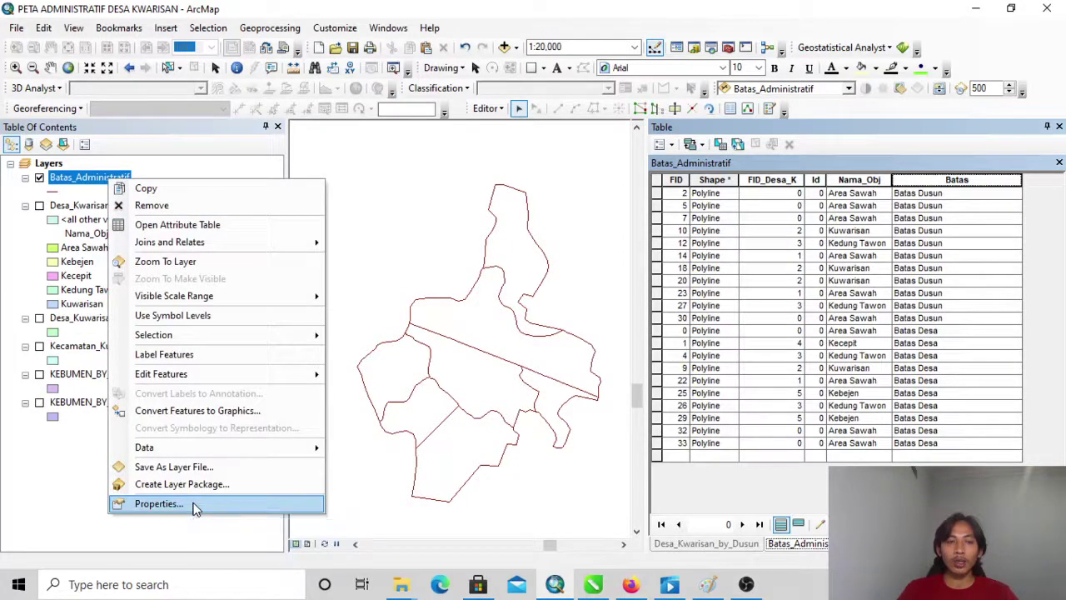
click(158, 504)
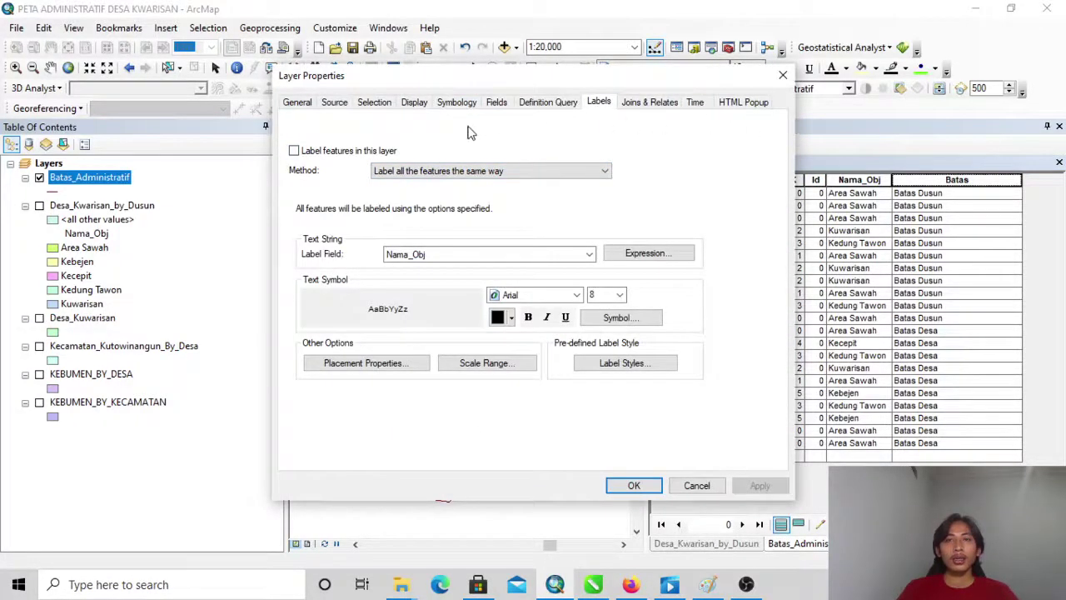
click(467, 101)
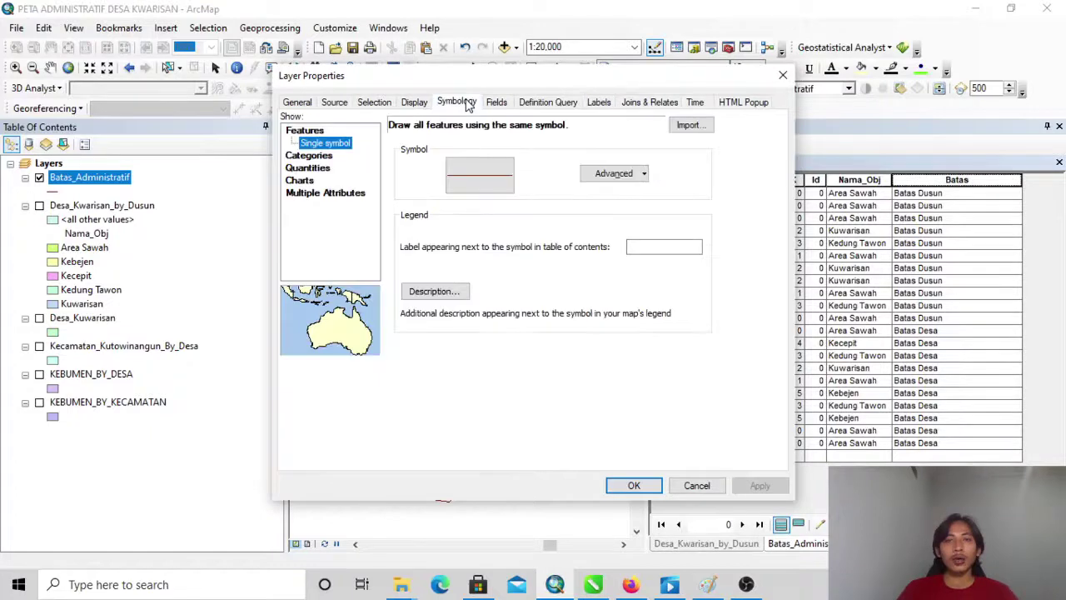
click(320, 155)
click(462, 157)
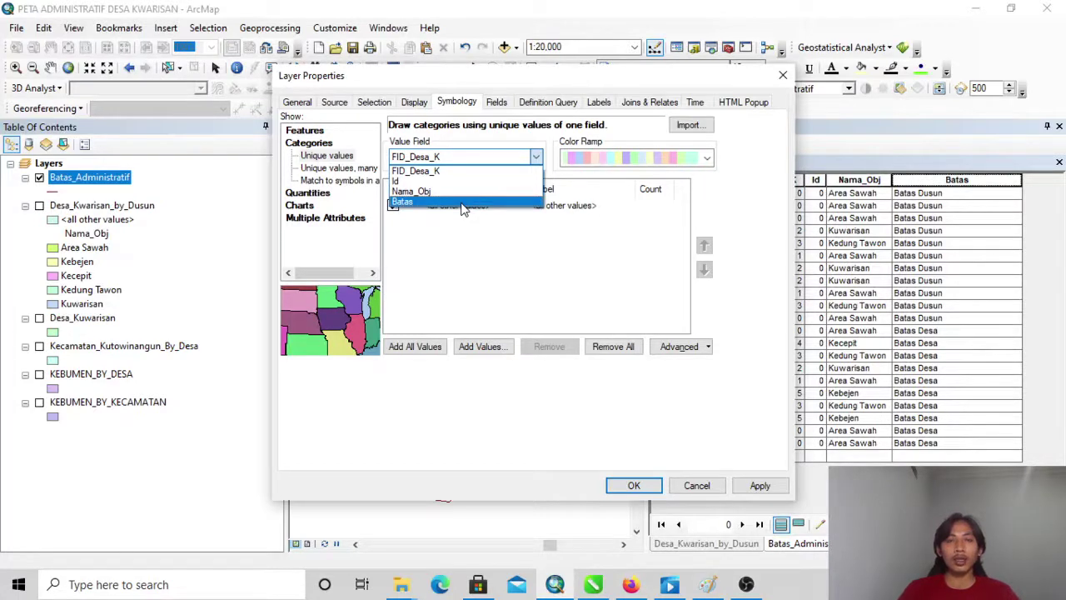
click(463, 202)
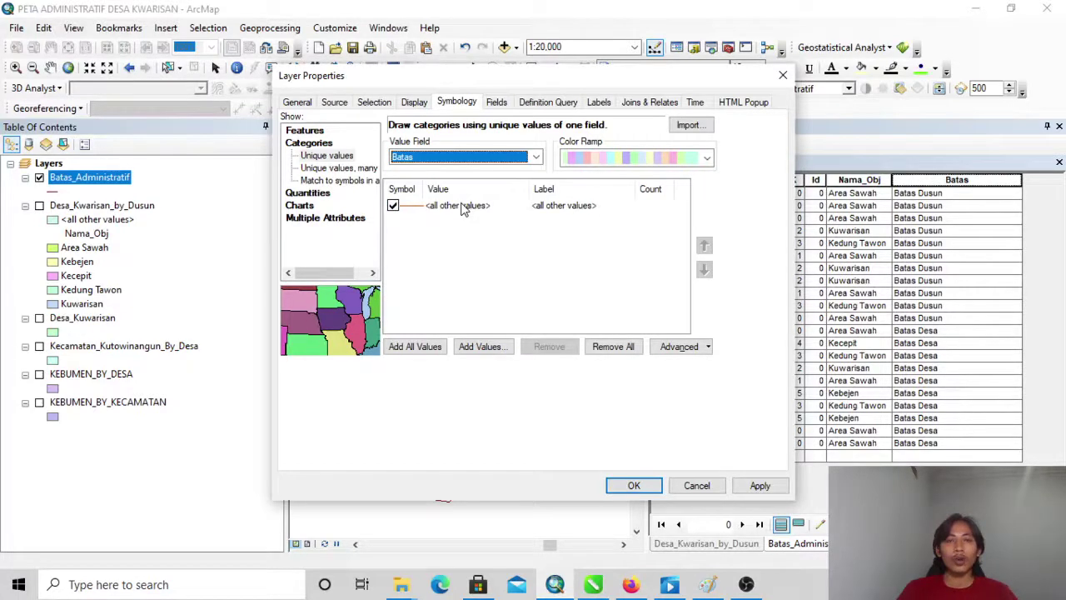
click(409, 348)
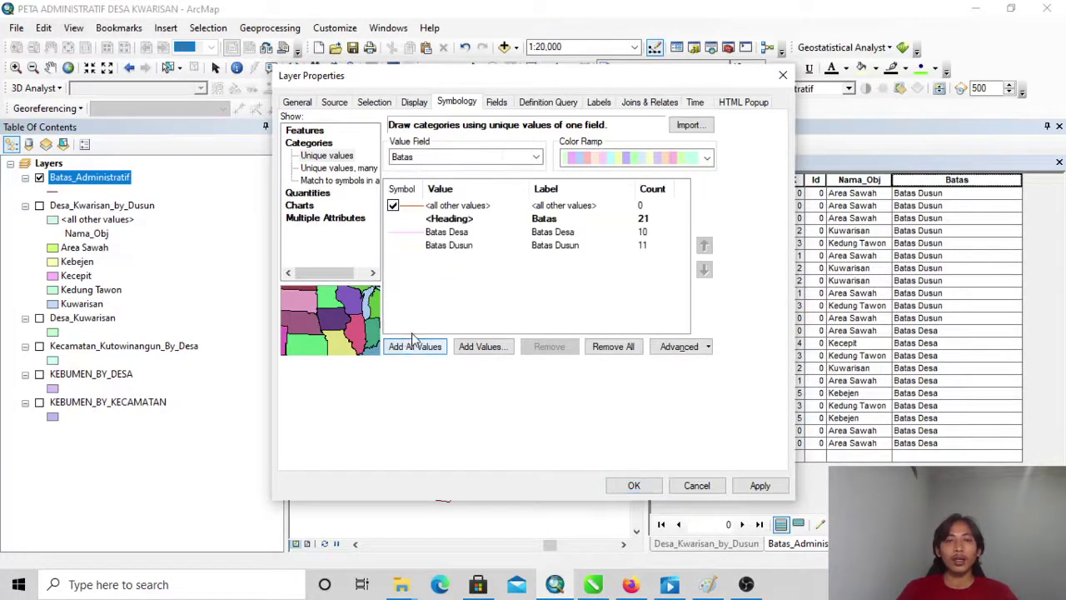
Give the Batas Desa category a black dashed line symbol with a width of 1.
double_click(414, 236)
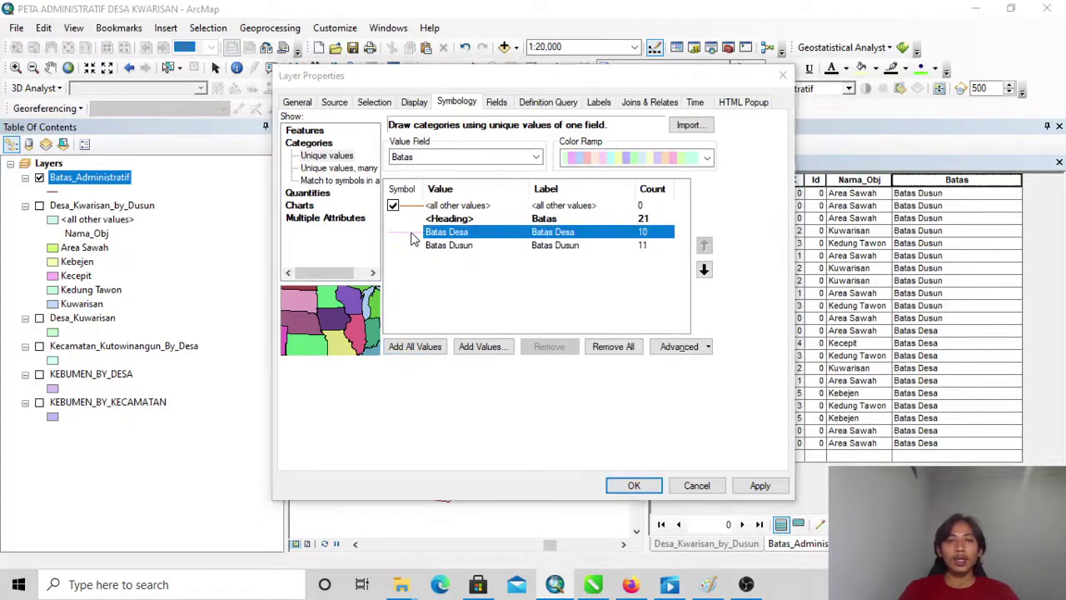
scroll(688, 321, down, 1)
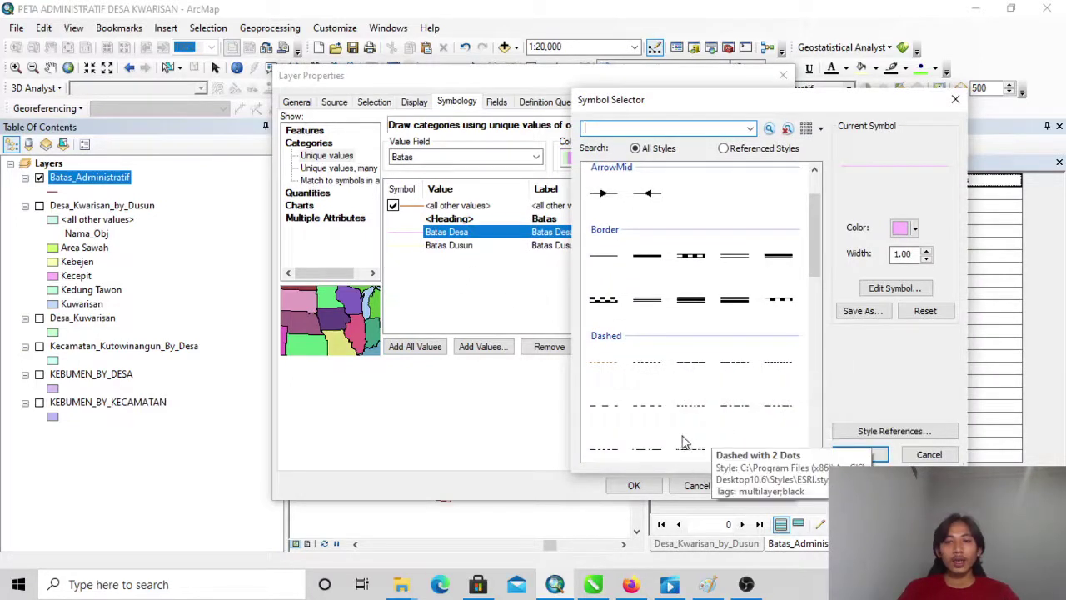
scroll(685, 441, down, 3)
scroll(695, 442, down, 2)
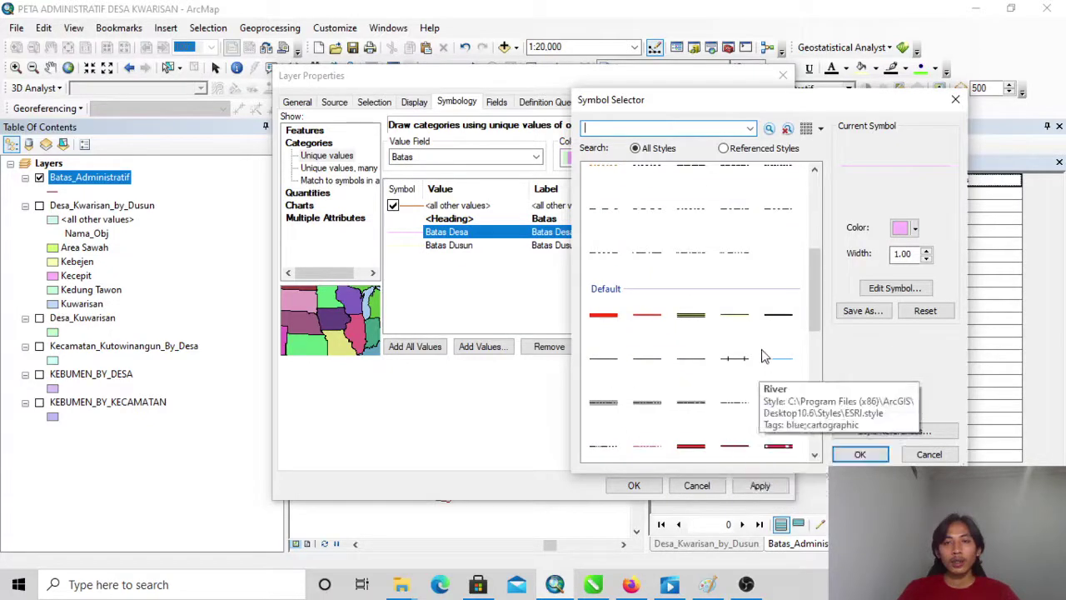
click(653, 220)
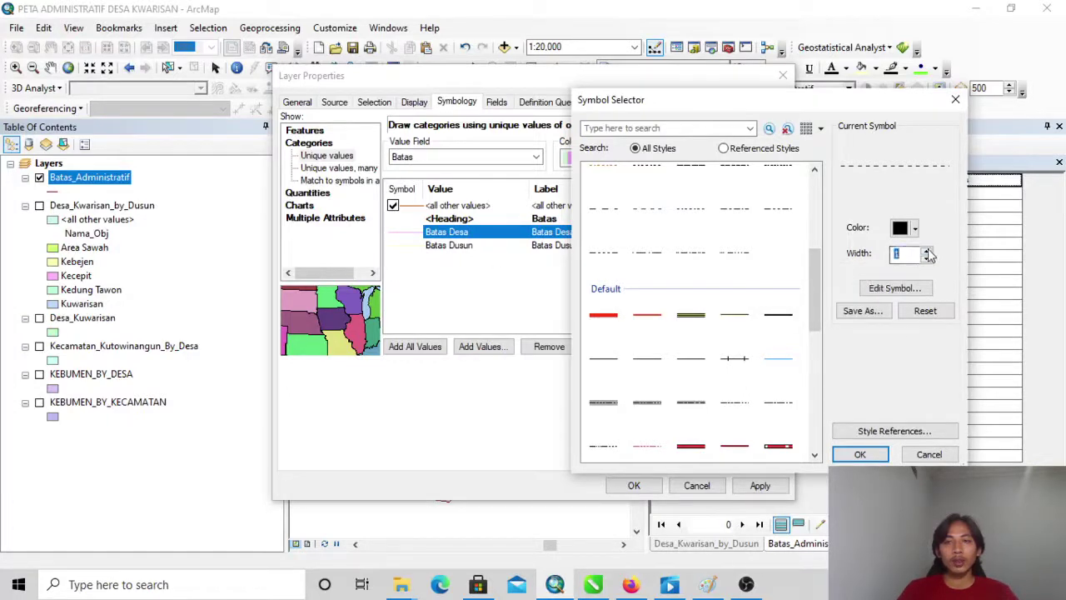
click(848, 457)
Give the Batas Dusun category a dashed line symbol 0.40 wide in dark orange-yellow and apply the layer symbology.
click(419, 247)
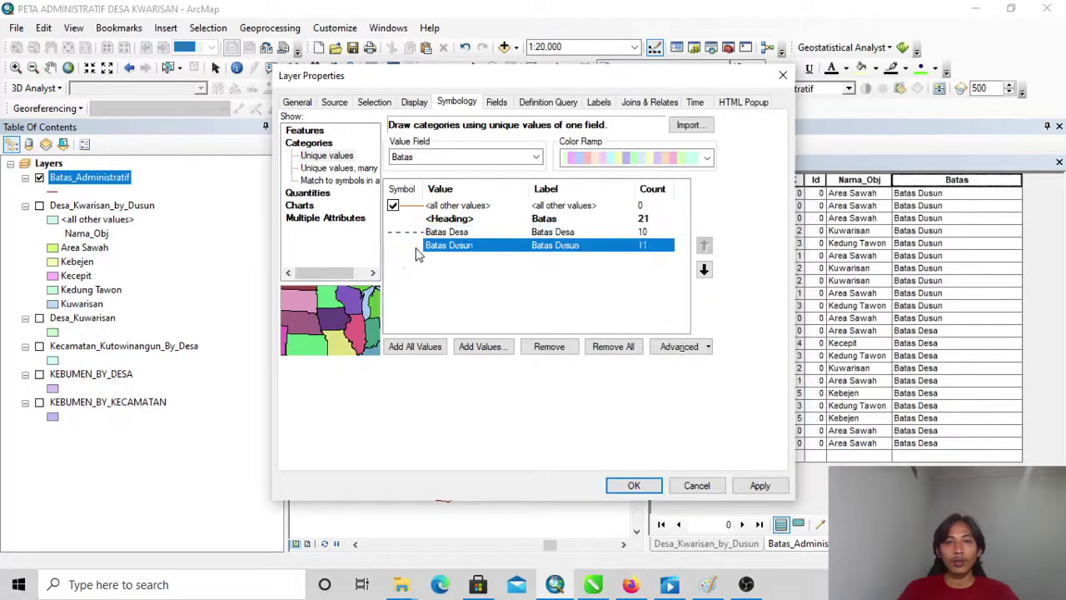
double_click(414, 246)
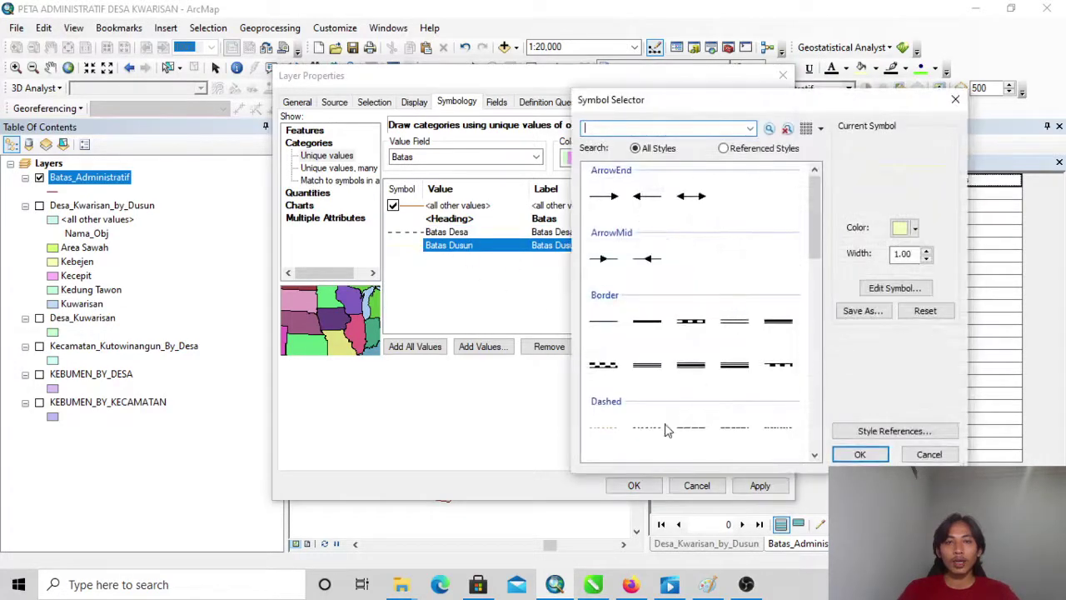
click(754, 430)
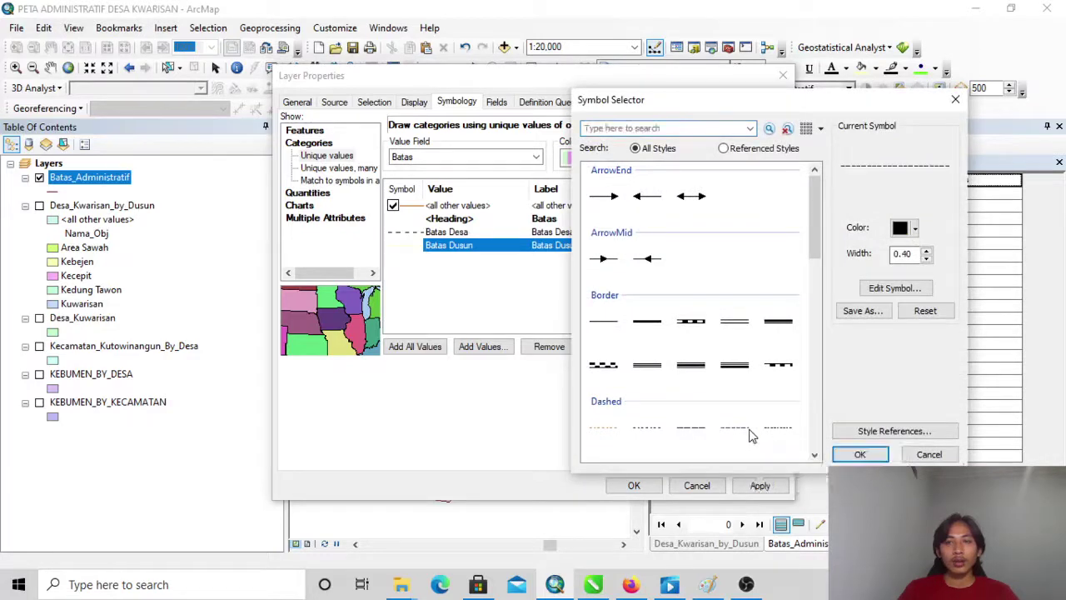
click(914, 229)
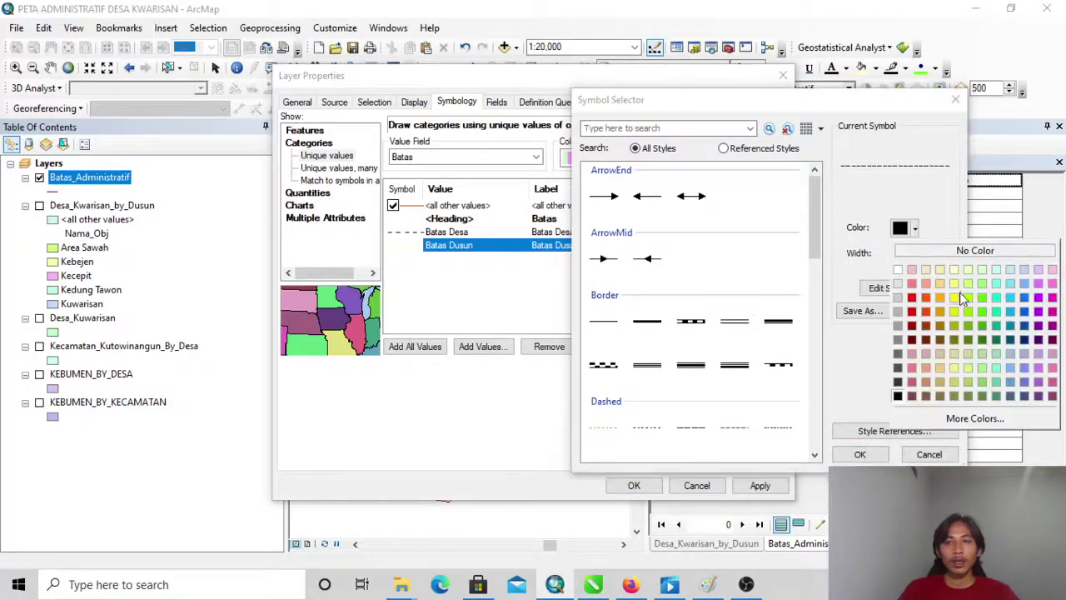
click(940, 311)
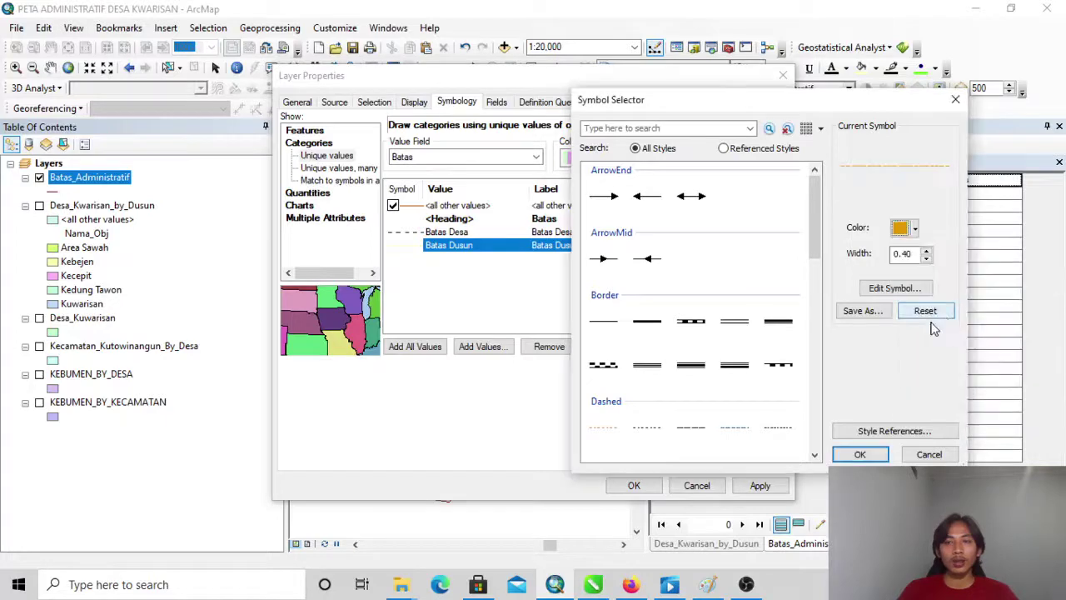
click(866, 454)
click(634, 486)
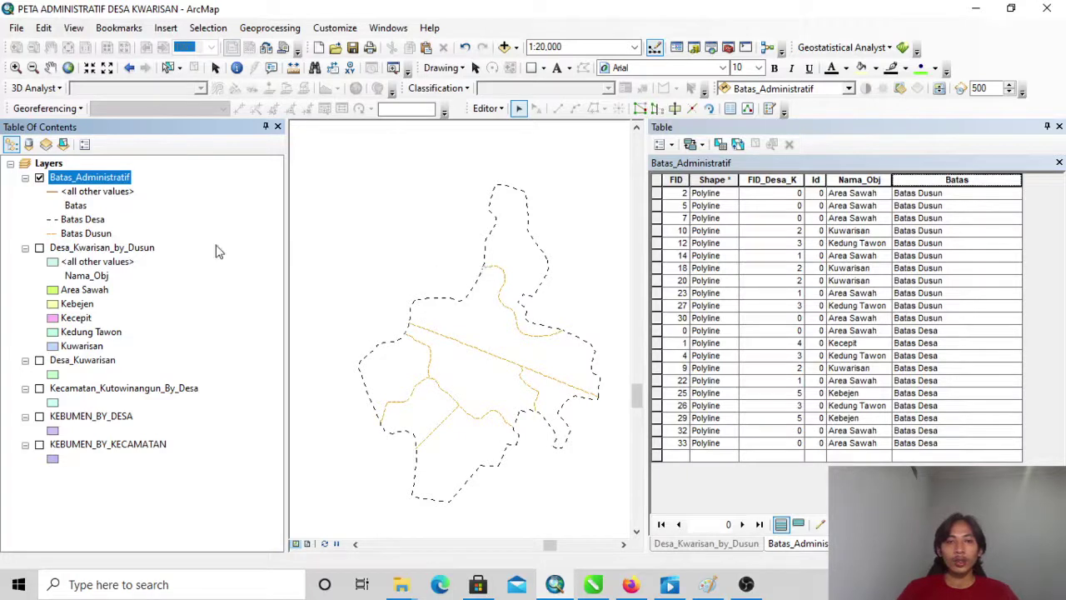
Show the Desa_Kwarisan_by_Dusun layer and set the outline color of its Area Sawah category to No Color.
click(39, 248)
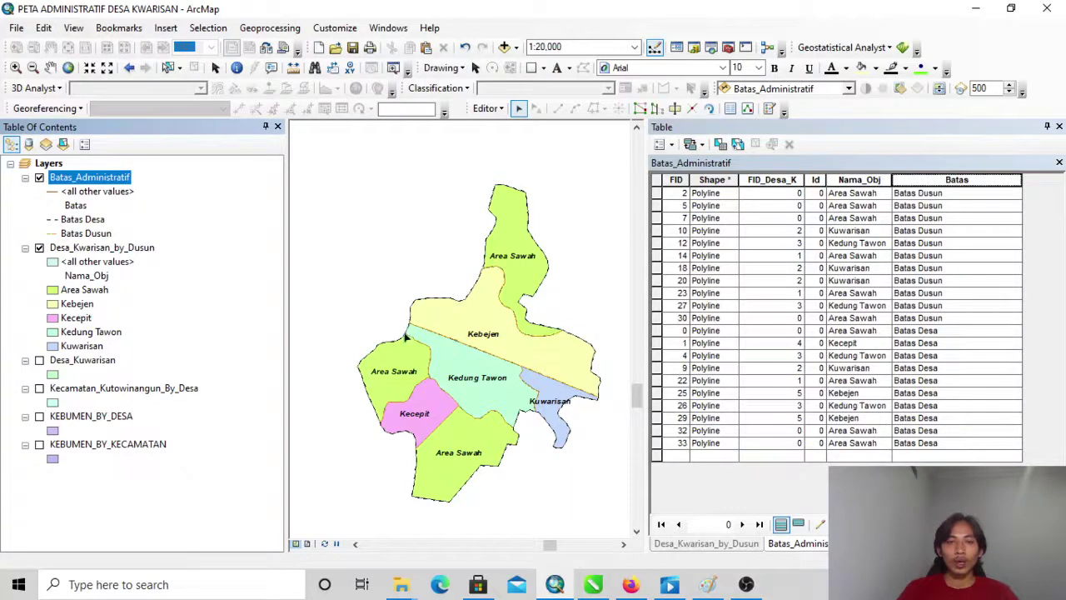
click(52, 291)
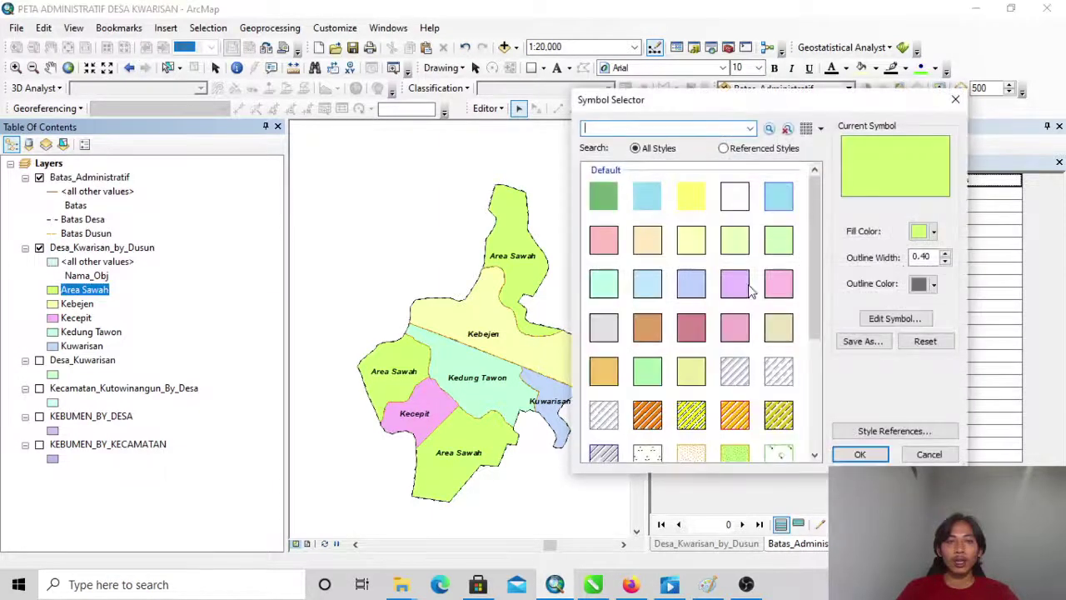
click(919, 286)
click(933, 307)
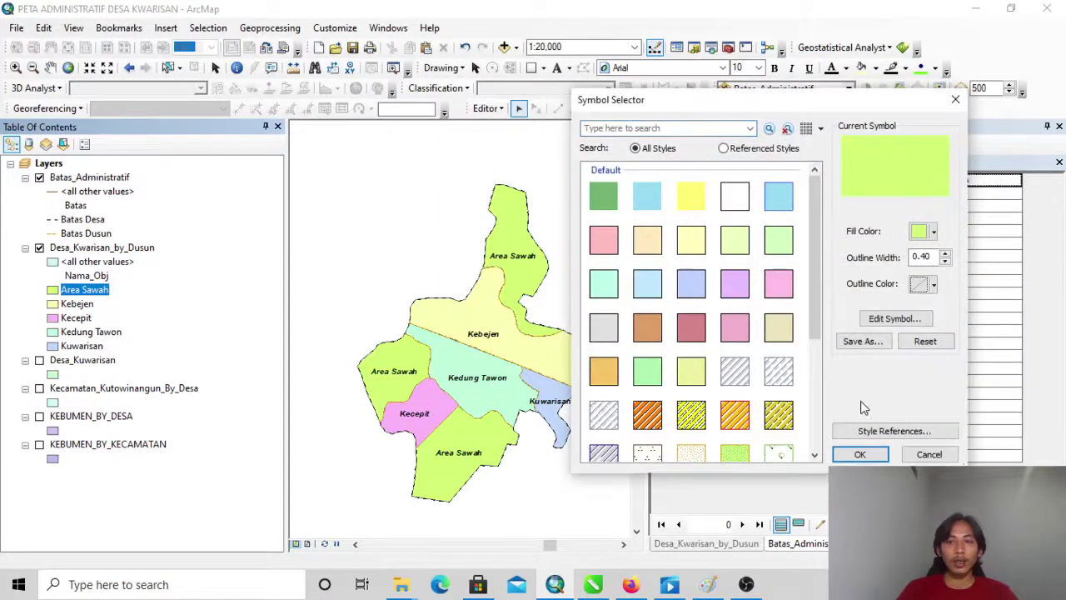
click(860, 452)
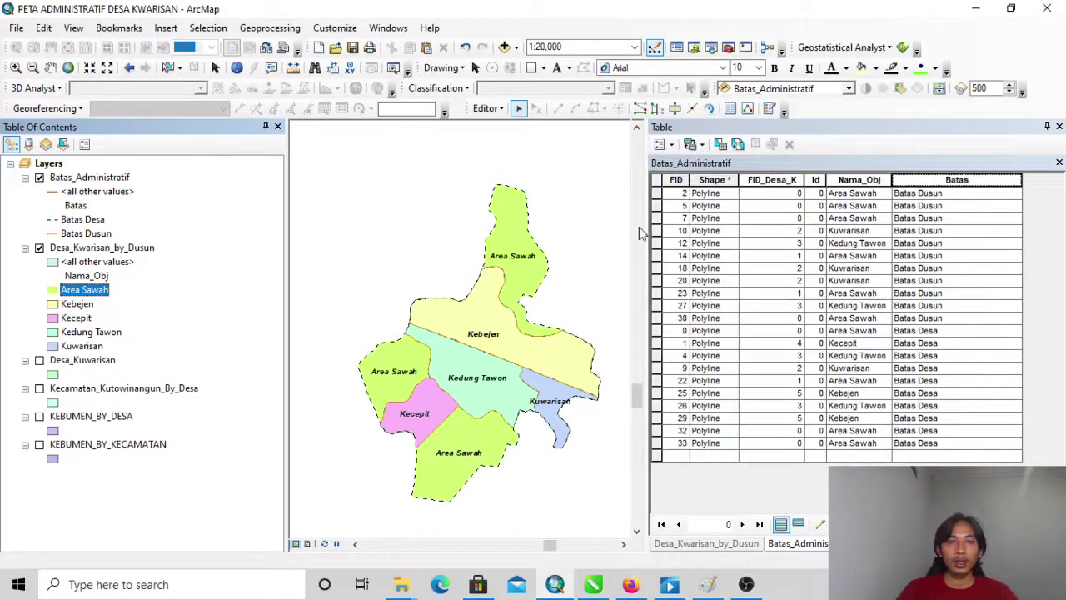
Set the outline color of the Kebejen, Kecepit and Kedung Tawon categories to No Color.
click(53, 304)
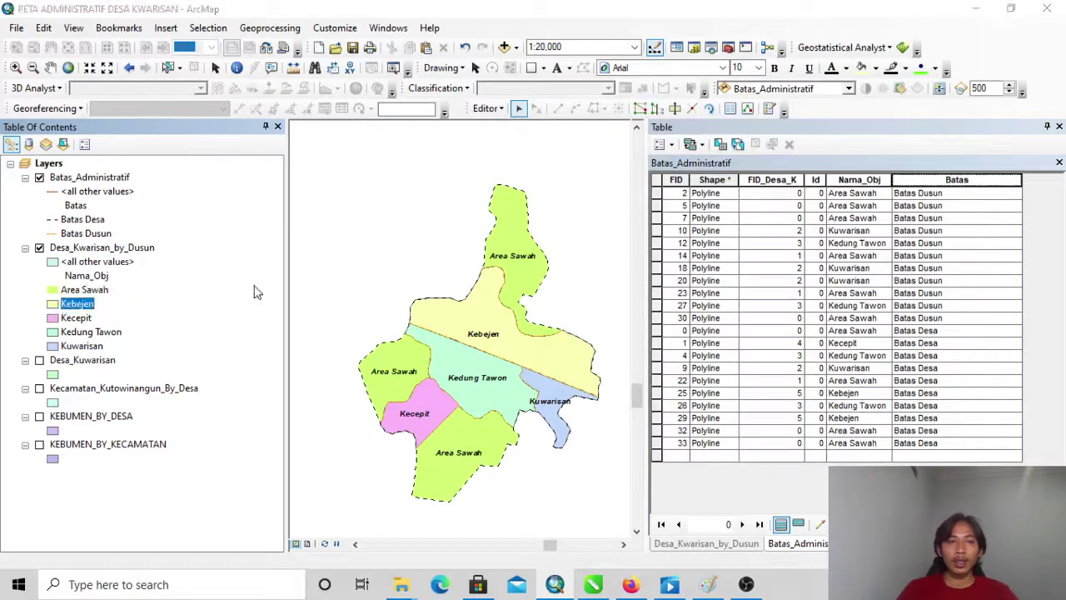
click(933, 285)
click(941, 303)
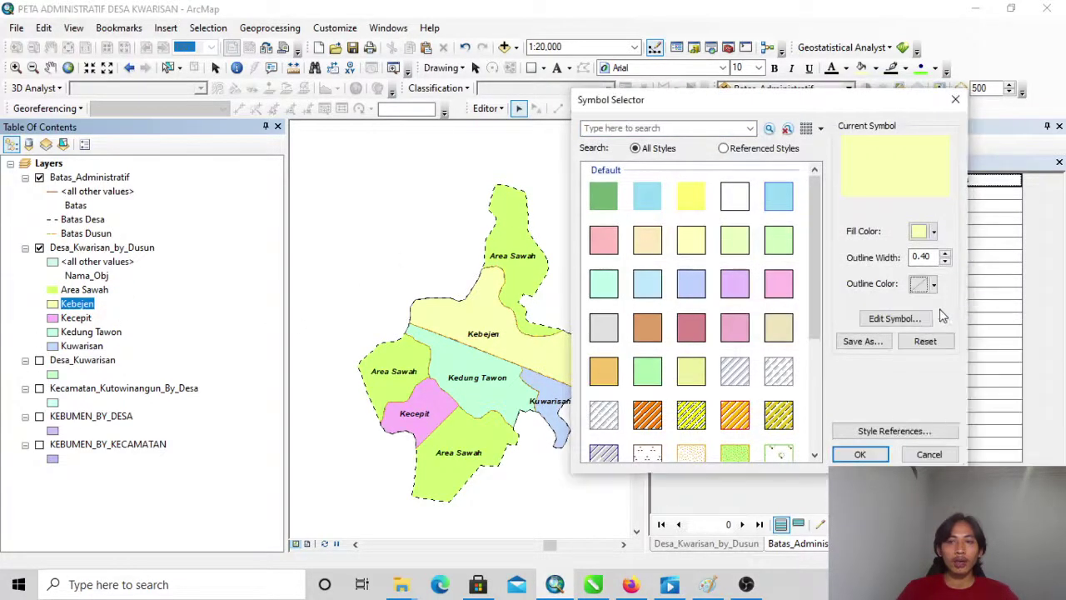
click(861, 454)
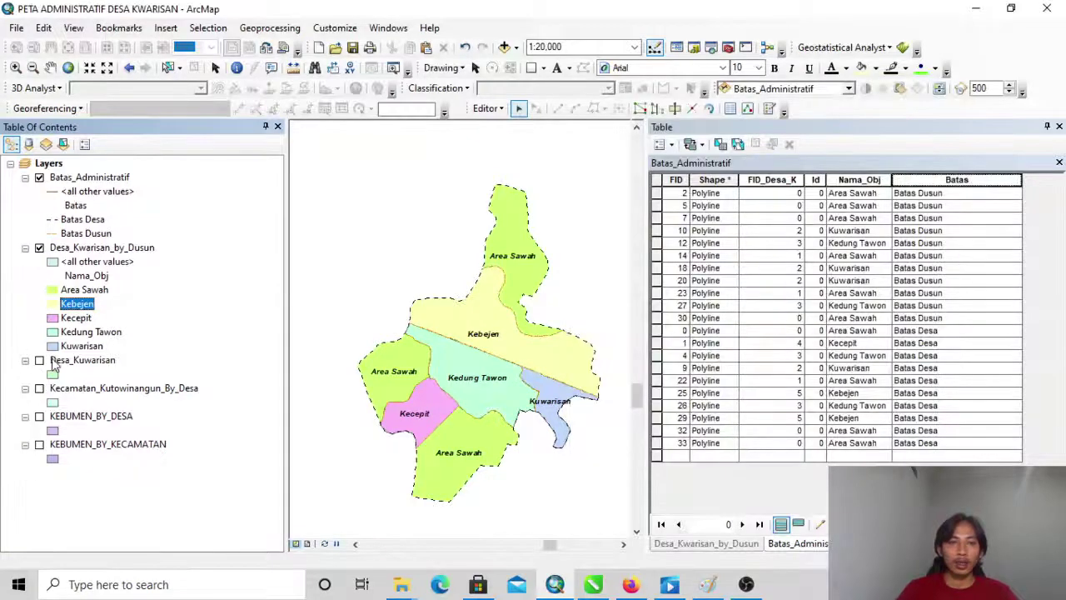
click(53, 317)
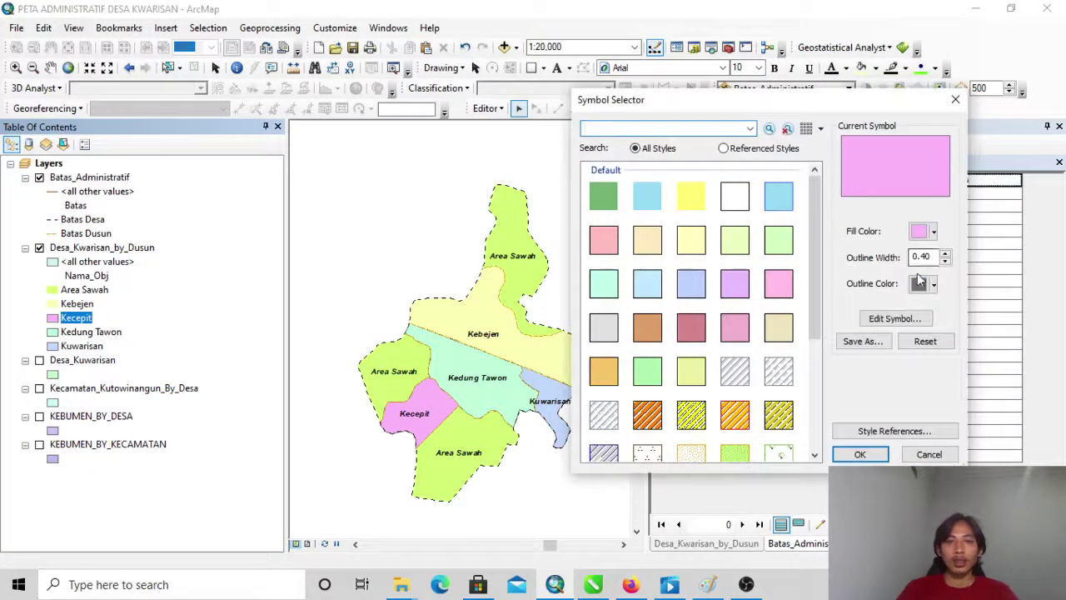
click(921, 286)
click(944, 308)
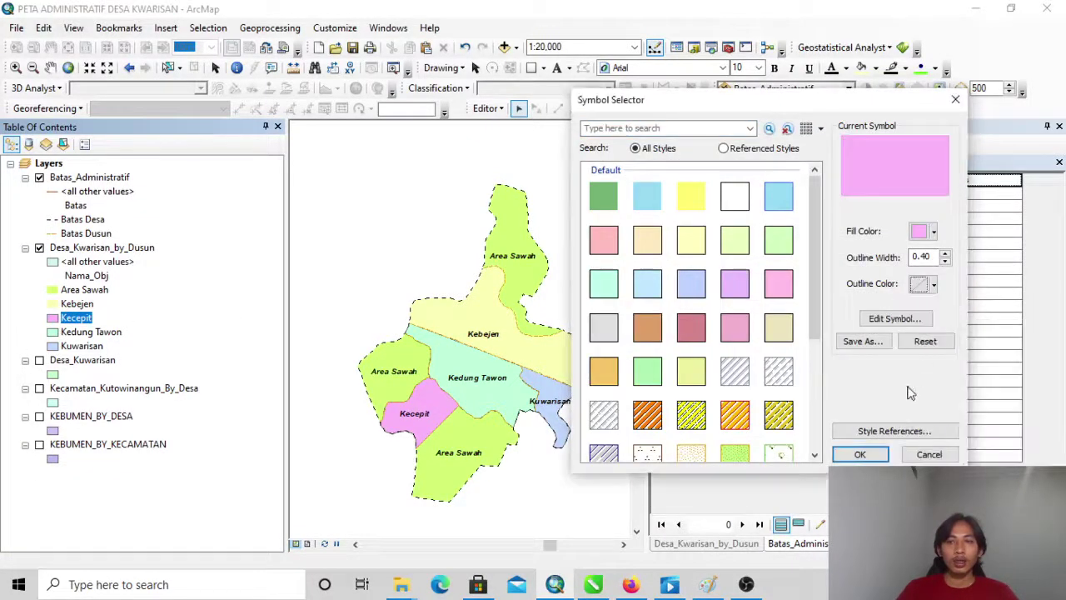
click(867, 454)
click(52, 332)
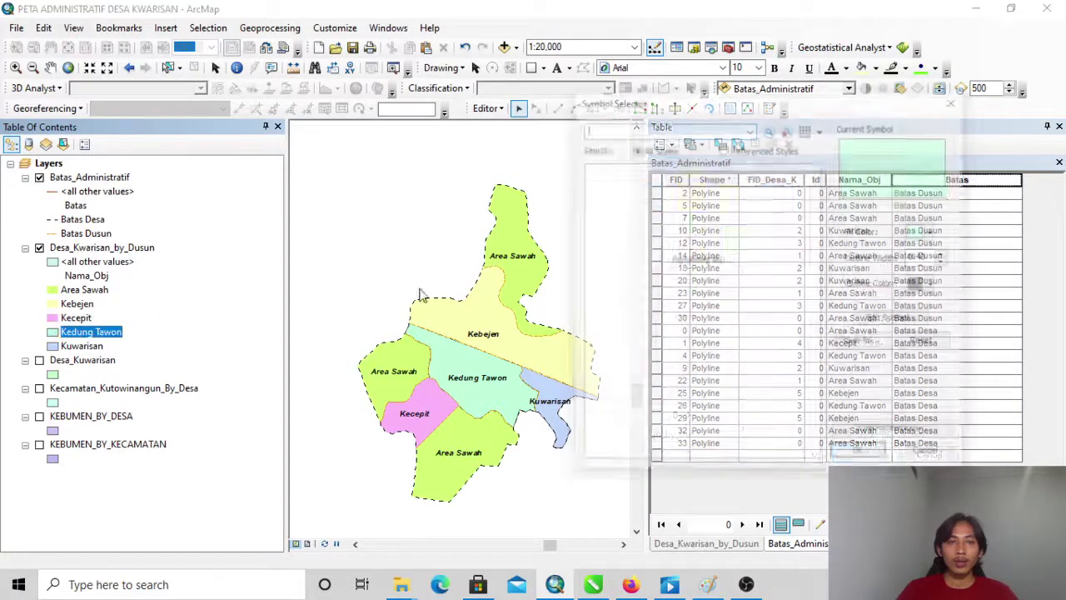
click(927, 285)
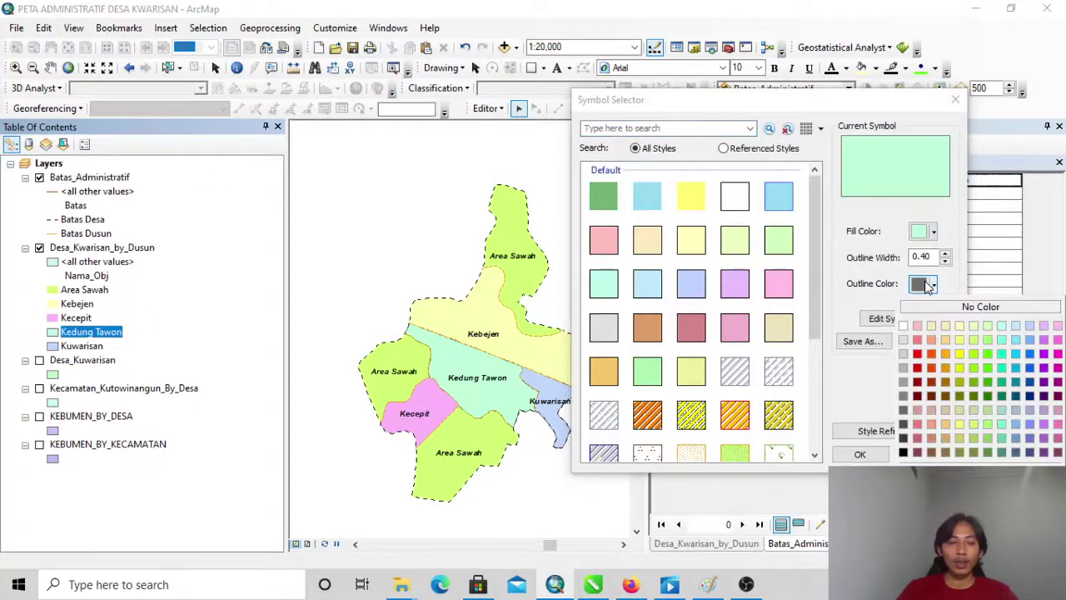
click(958, 308)
click(860, 454)
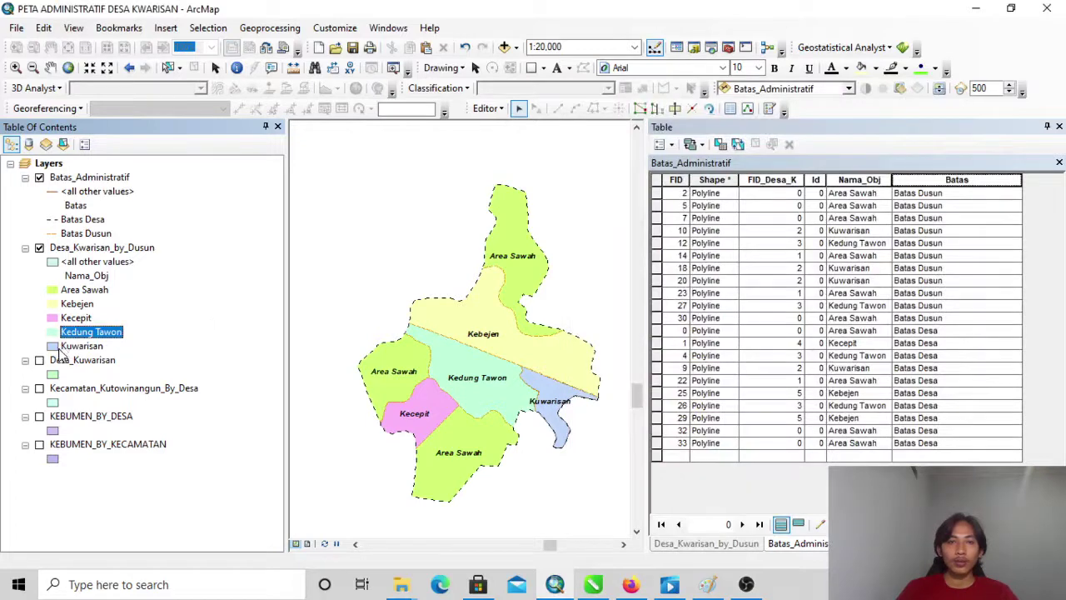
Set the outline color of the Kuwarisan category to No Color.
click(54, 346)
click(922, 285)
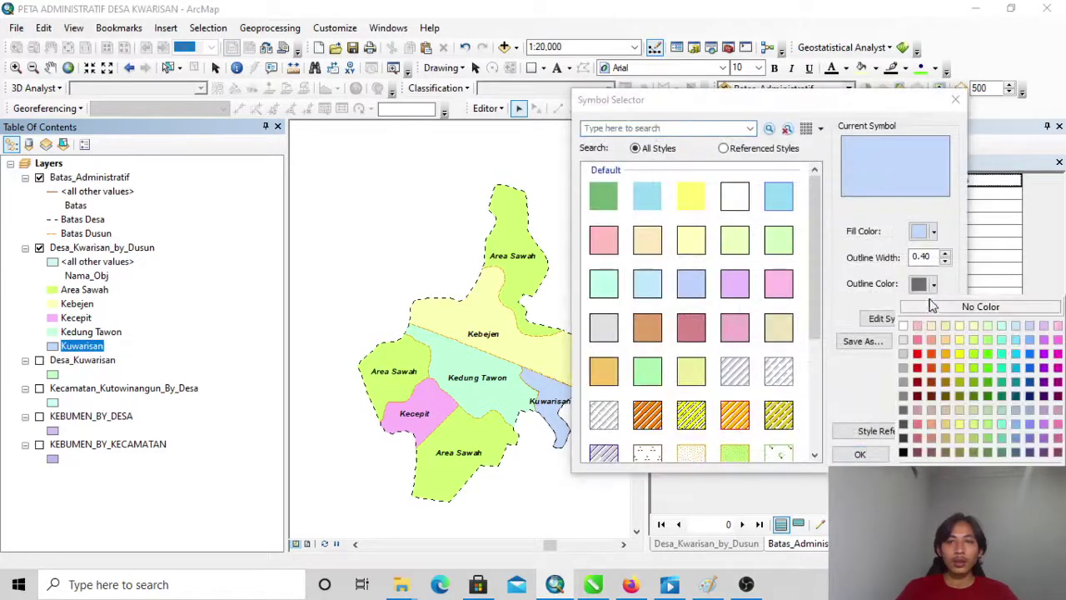
click(937, 308)
click(872, 454)
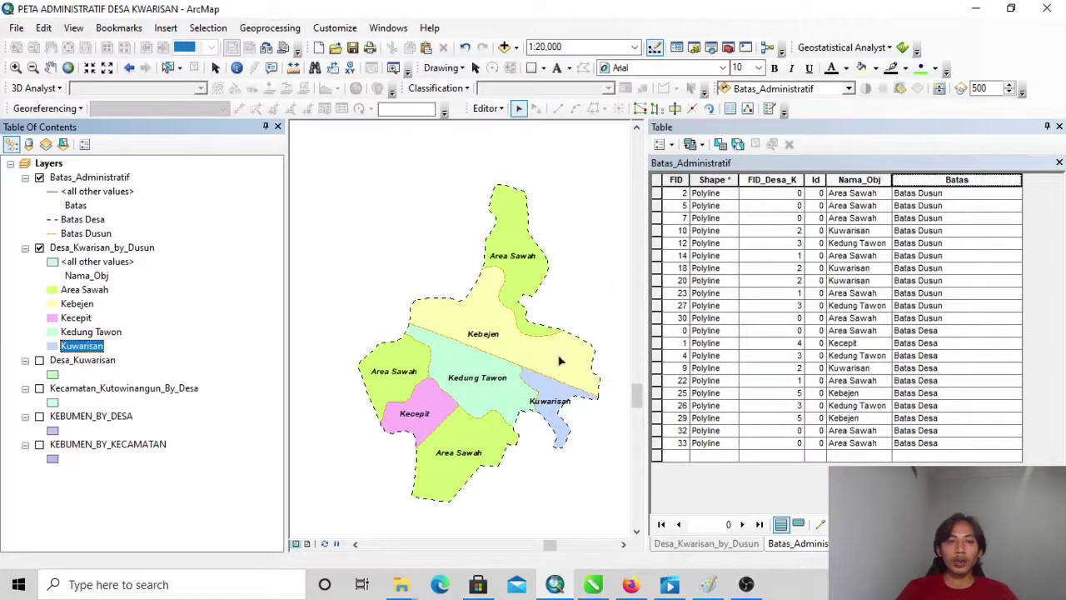
scroll(559, 360, down, 2)
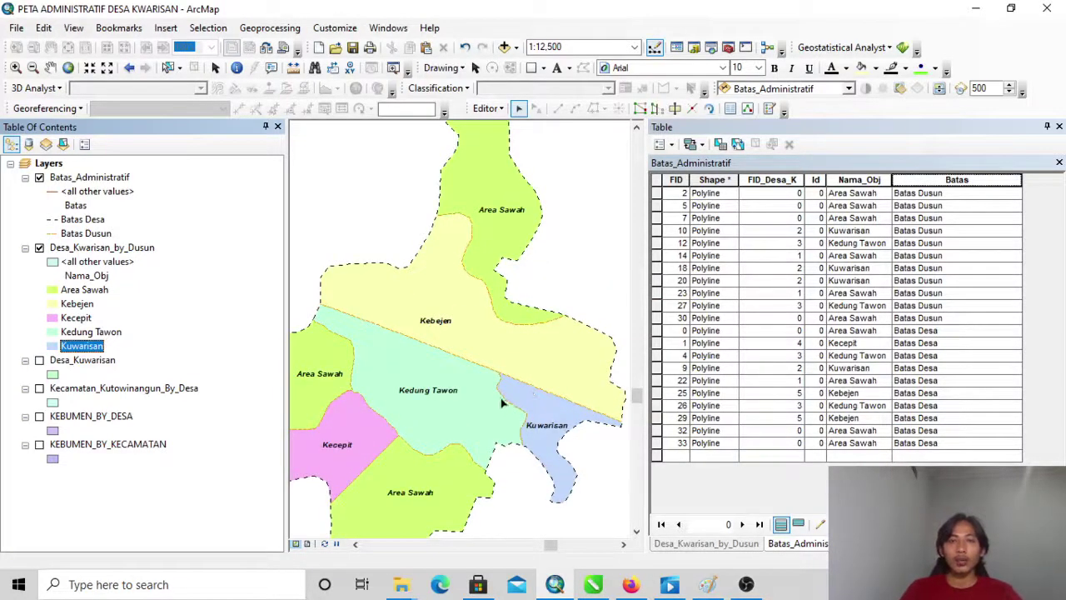
scroll(491, 359, up, 2)
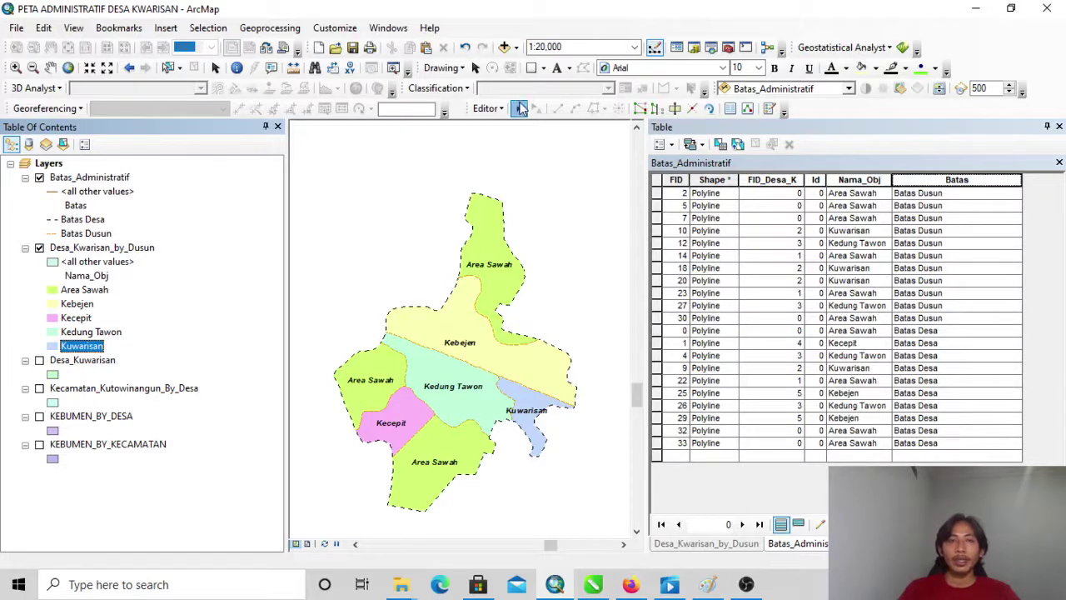
Stop the editing session and save the edits.
click(491, 109)
click(517, 150)
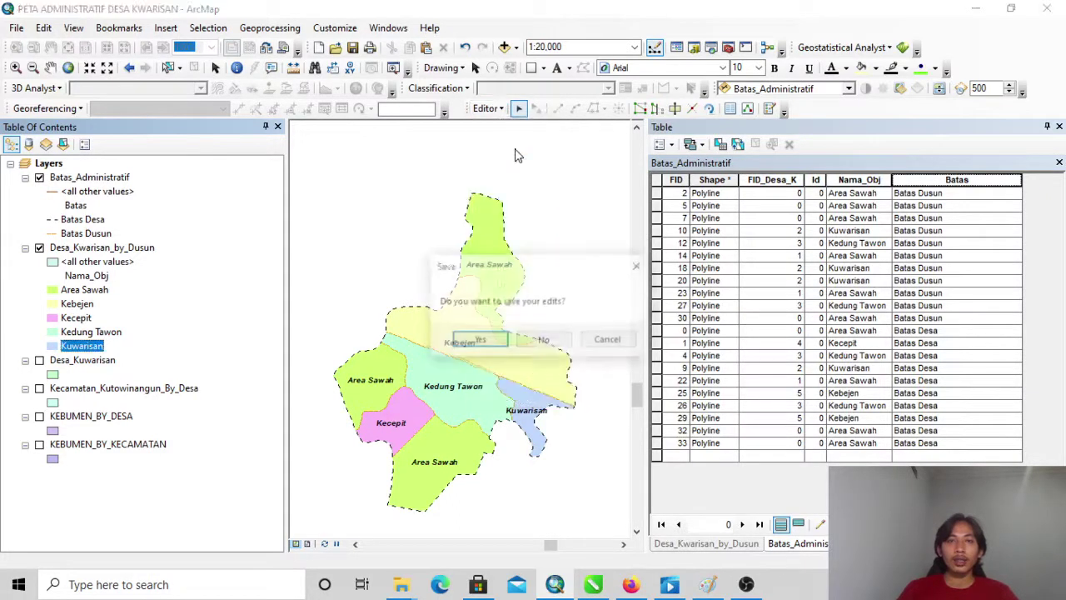
click(480, 340)
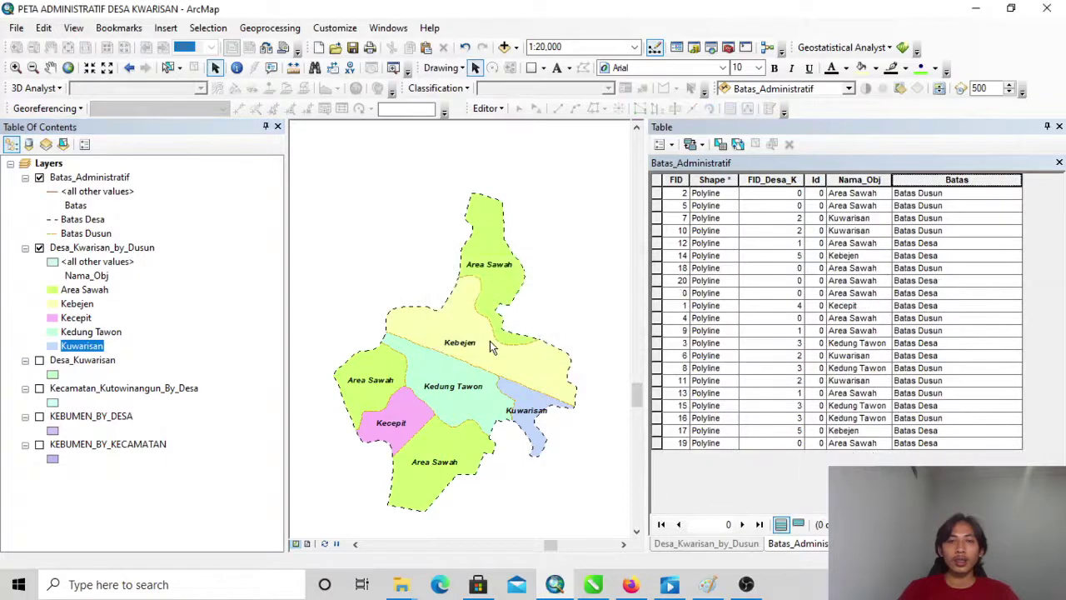
Narrow the Batas_Administratif attribute table to give the map more room and recentre the village at 1:25,000.
drag(648, 216, 790, 216)
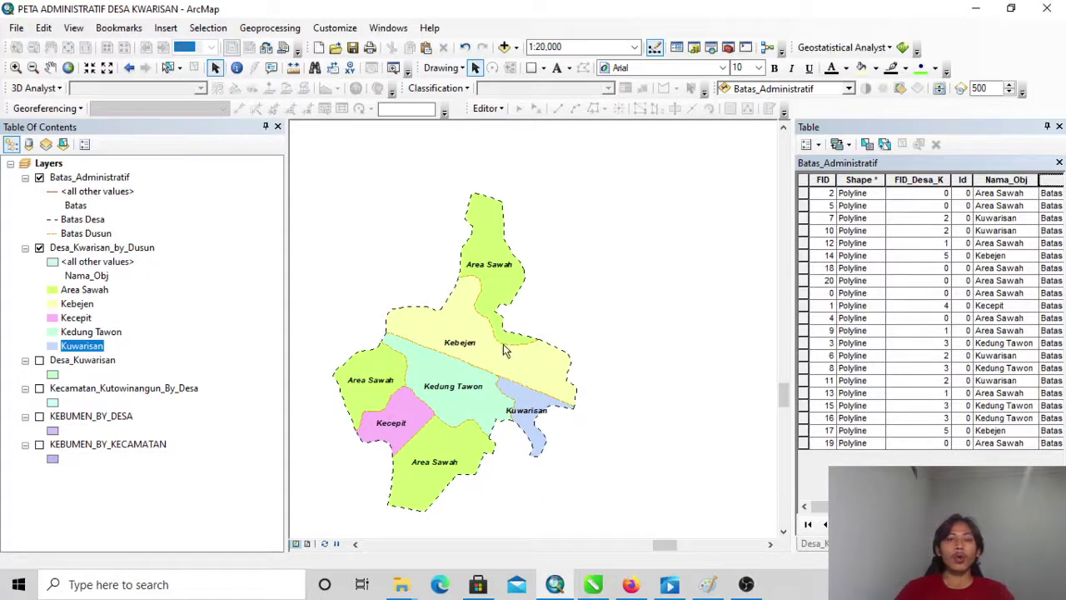
scroll(547, 342, up, 2)
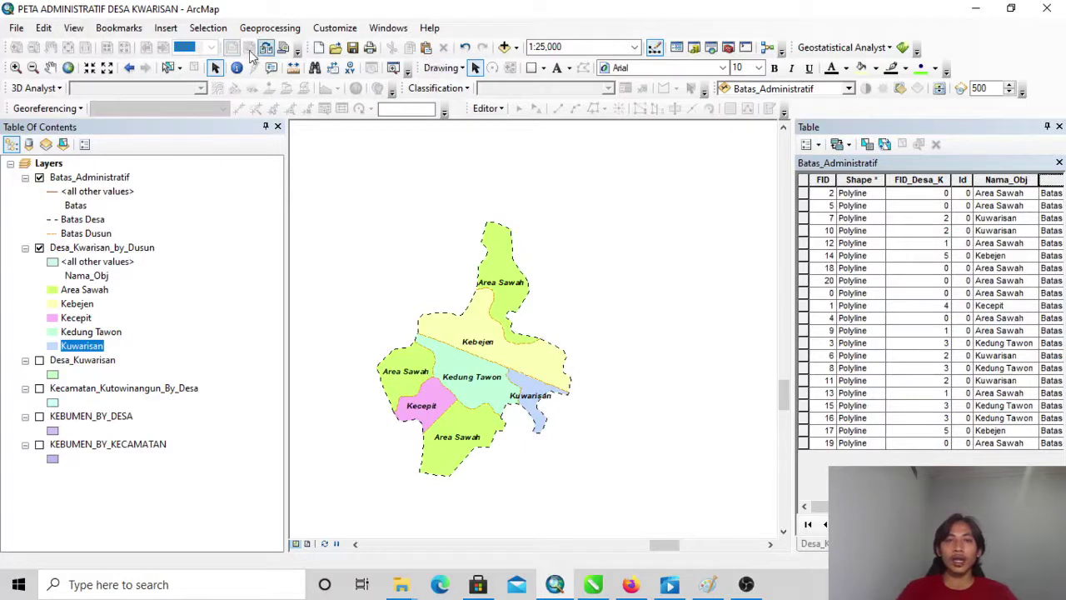
click(50, 67)
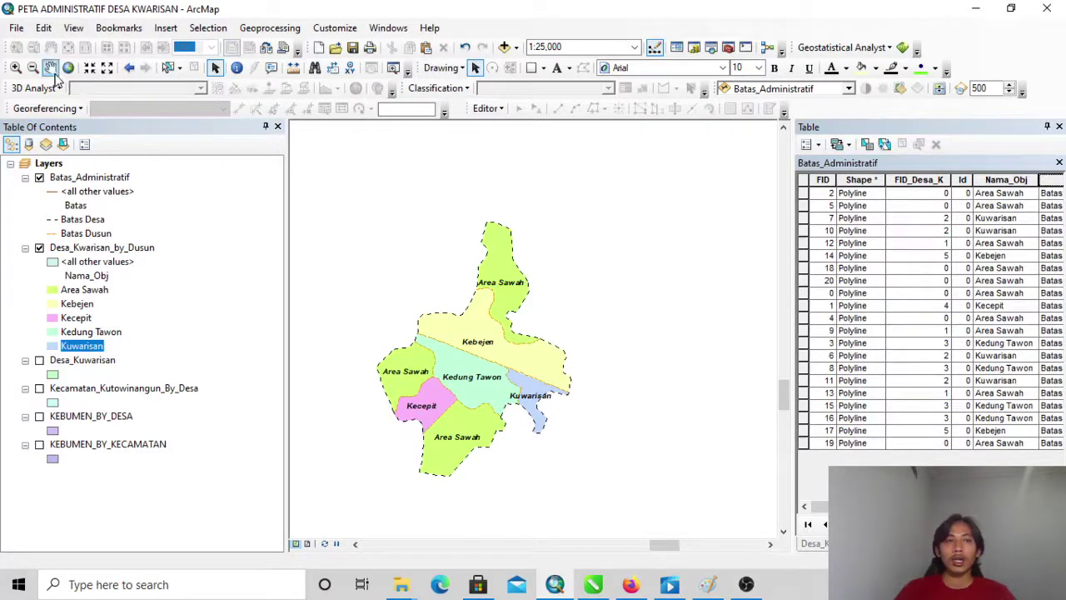
drag(461, 345, 481, 331)
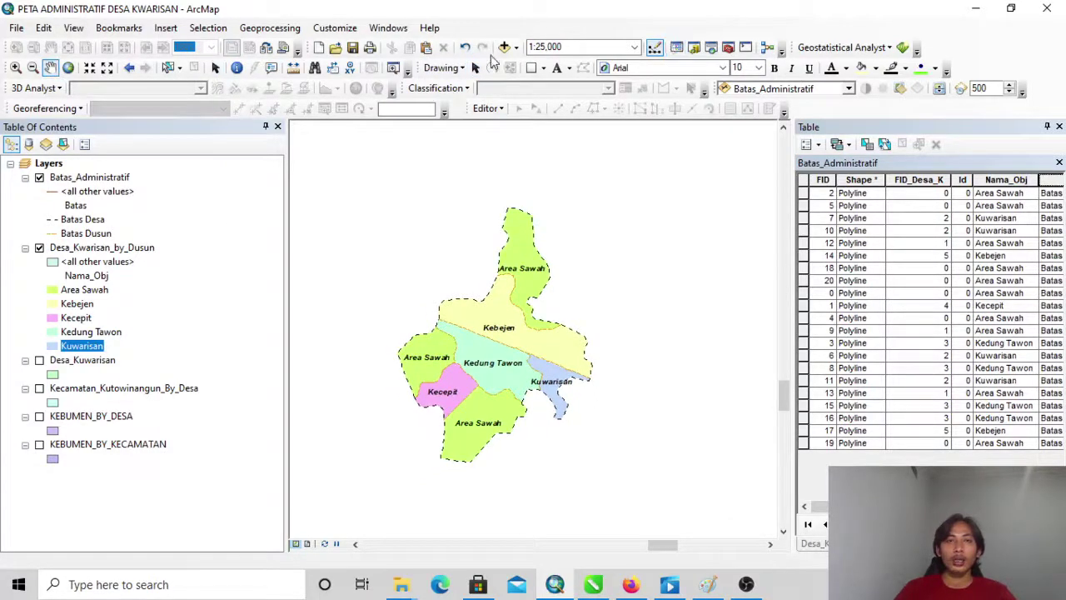
Start adding data and browse to the KEBUMEN folder in Documents, under PROYEK BARU, KUMPULAN PETA and KAB KEBUMEN.
click(504, 47)
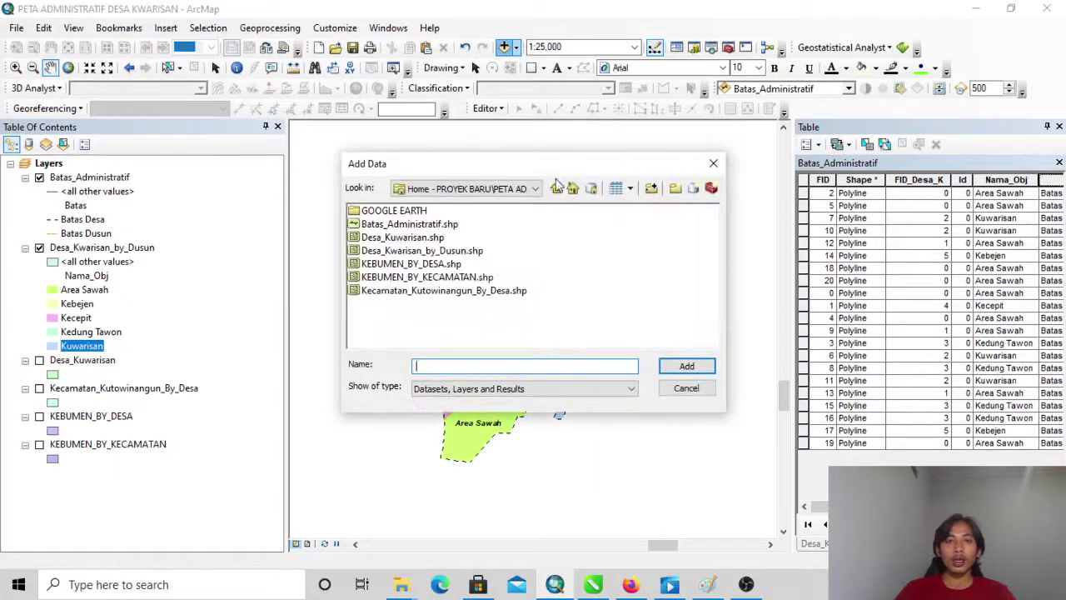
click(555, 188)
double_click(423, 224)
click(425, 224)
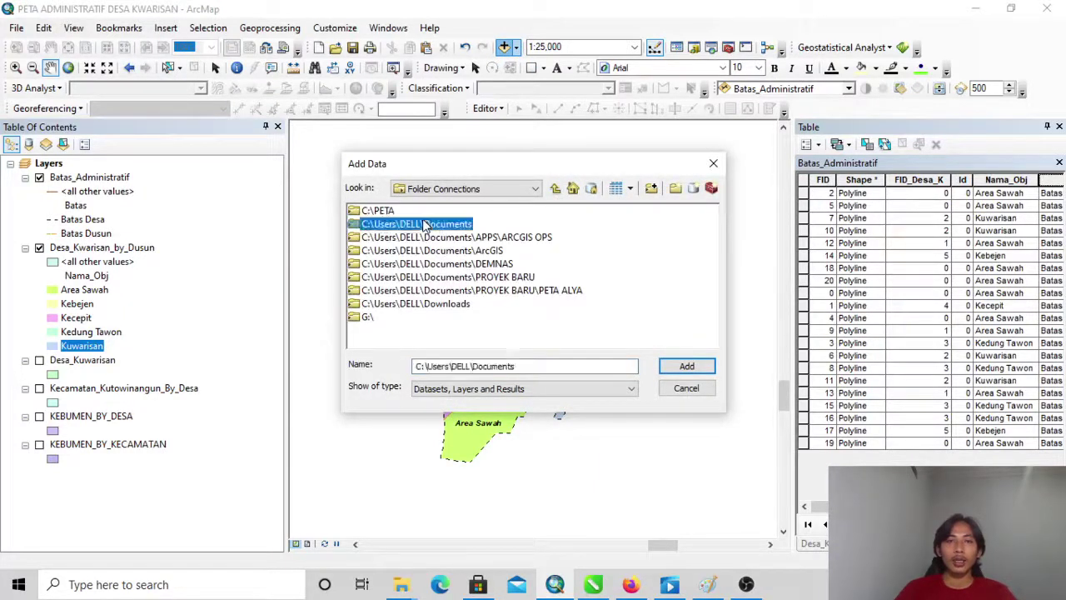
double_click(425, 224)
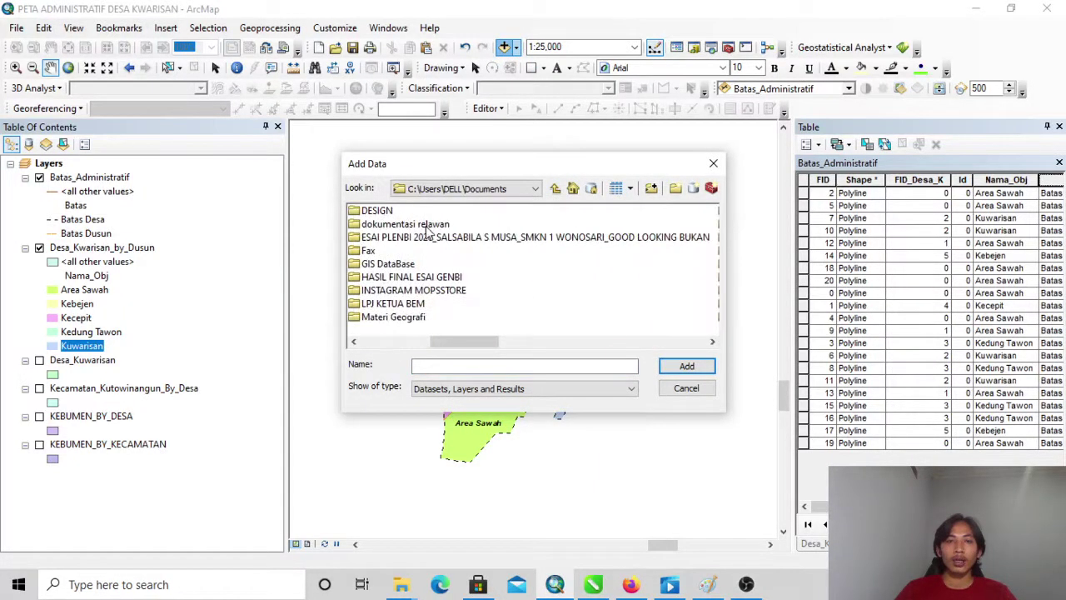
scroll(426, 232, down, 2)
scroll(421, 241, up, 2)
scroll(425, 260, down, 2)
double_click(408, 303)
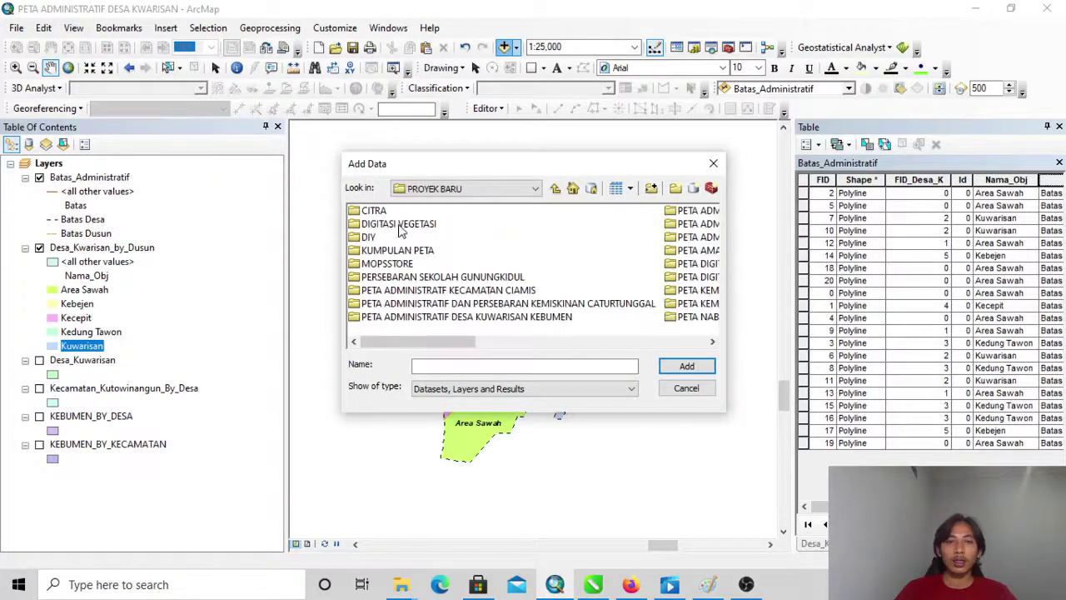
double_click(404, 251)
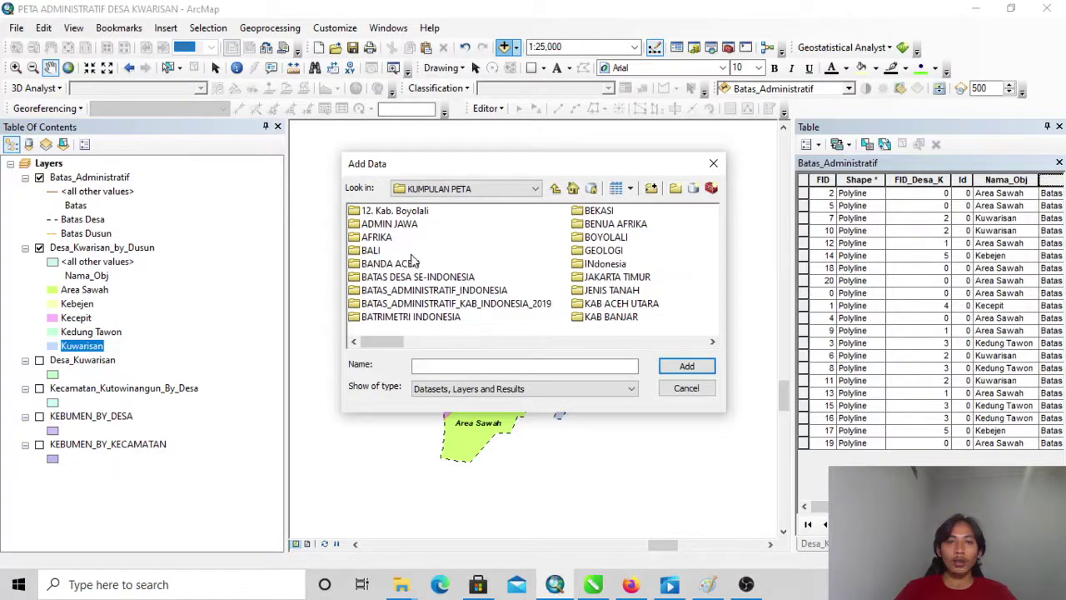
scroll(425, 269, down, 1)
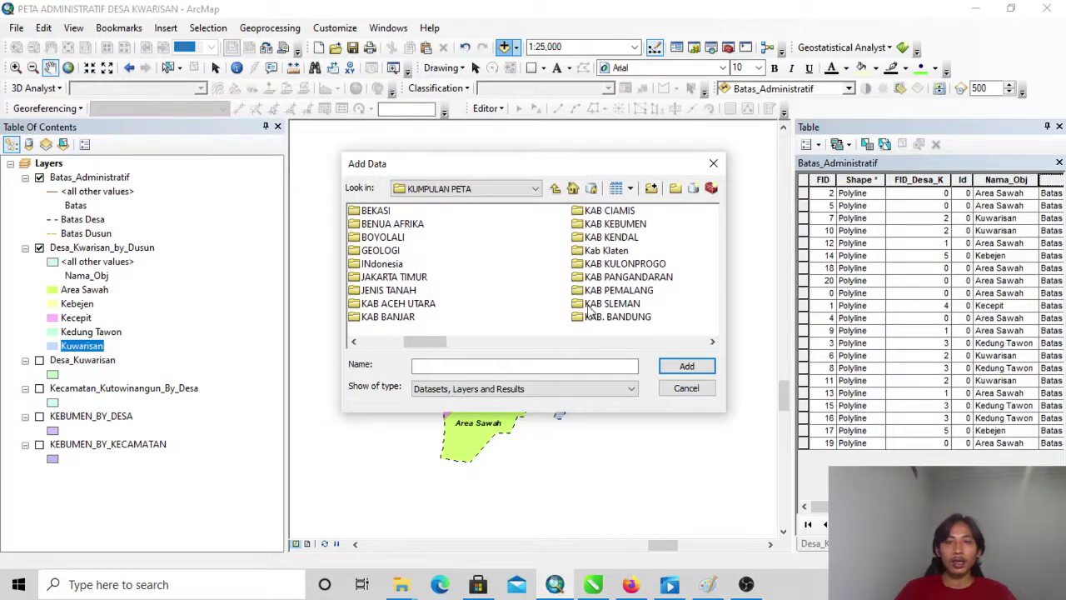
double_click(609, 226)
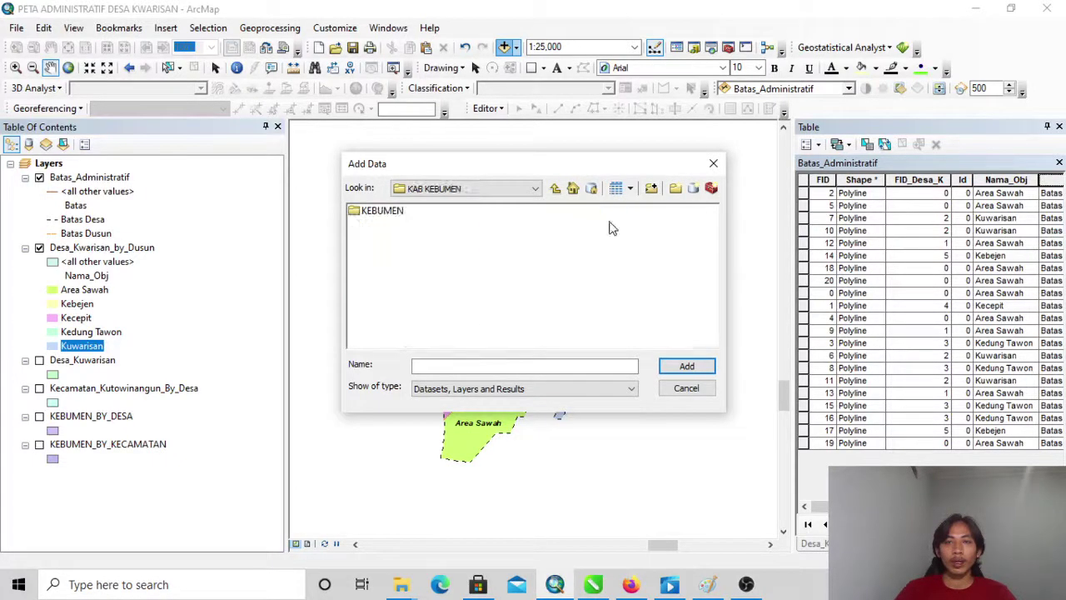
double_click(372, 215)
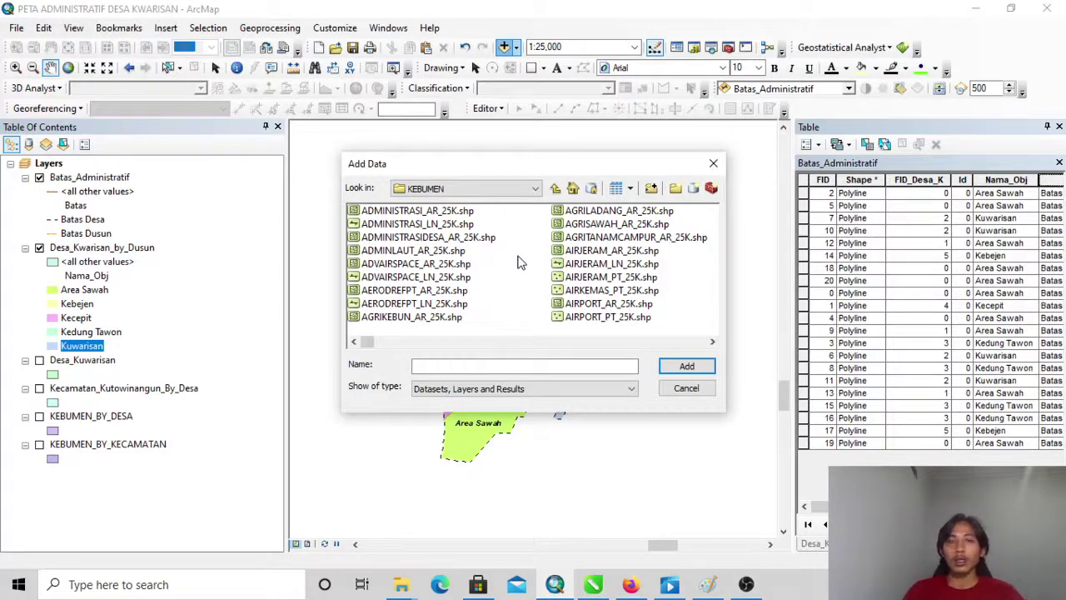
Add the ADMINISTRASIDESA_AR_25K.shp shapefile from the KEBUMEN folder to the map.
click(442, 213)
click(454, 237)
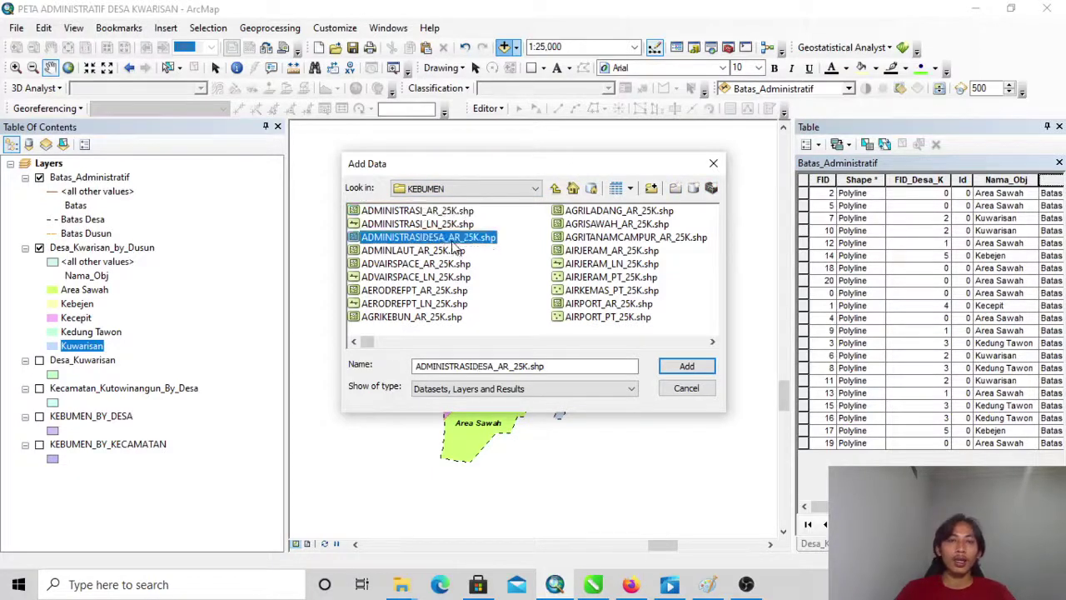
click(450, 250)
click(448, 238)
click(450, 223)
click(448, 211)
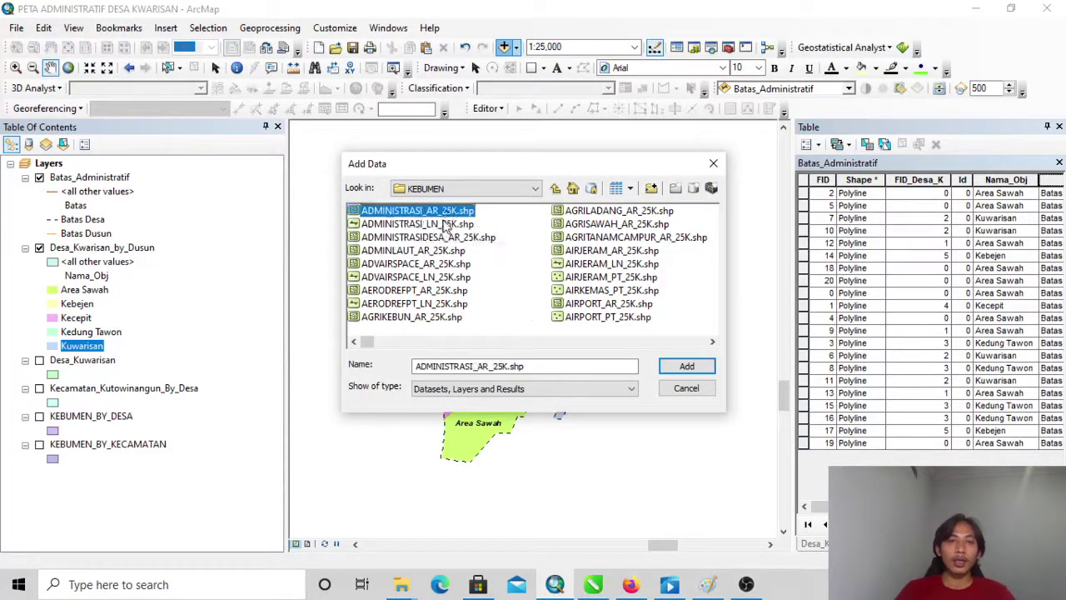
click(444, 225)
click(444, 238)
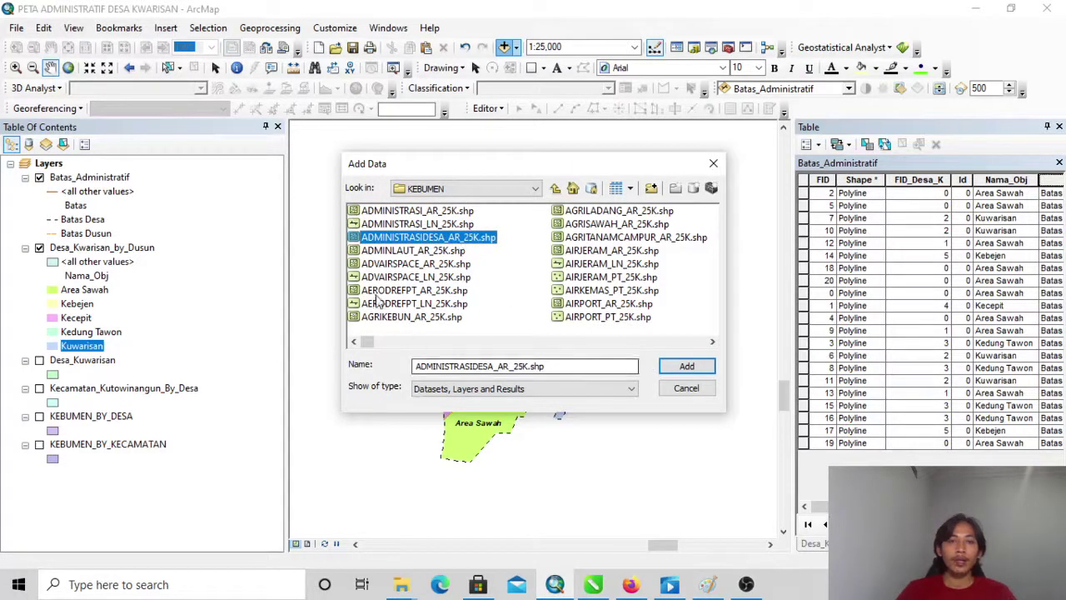
click(687, 366)
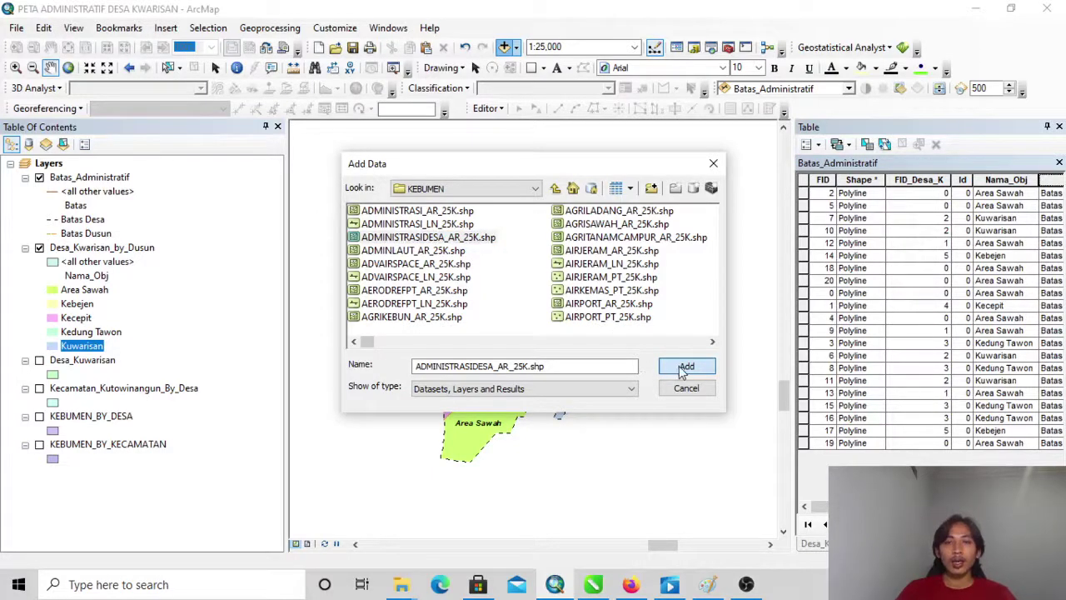
click(684, 369)
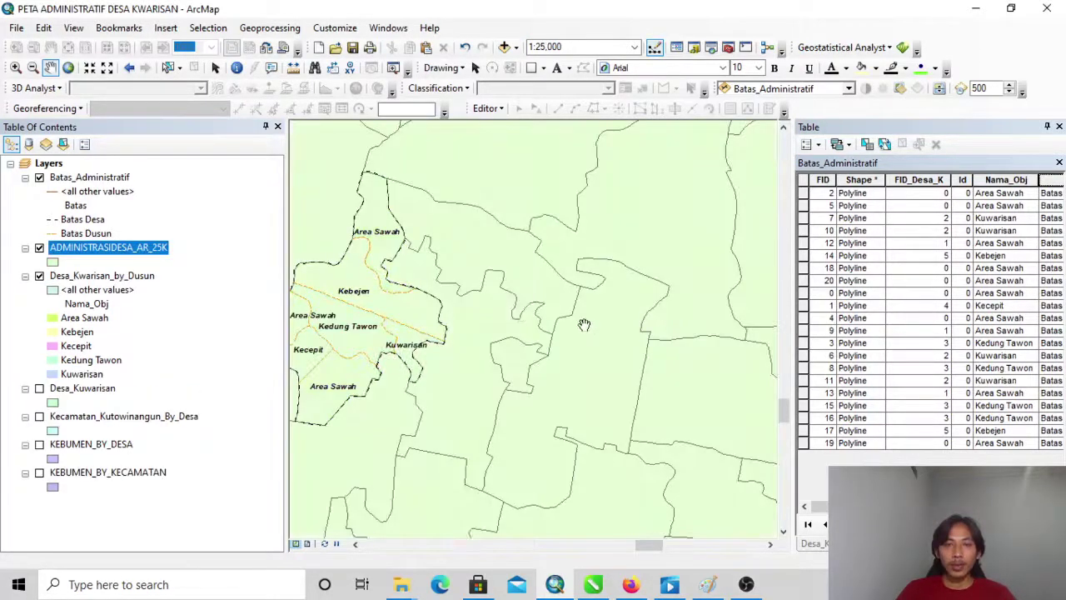
Examine the ADMINISTRASIDESA_AR_25K village polygons around Desa Kwarisan and across the layer's whole extent.
drag(635, 367, 659, 371)
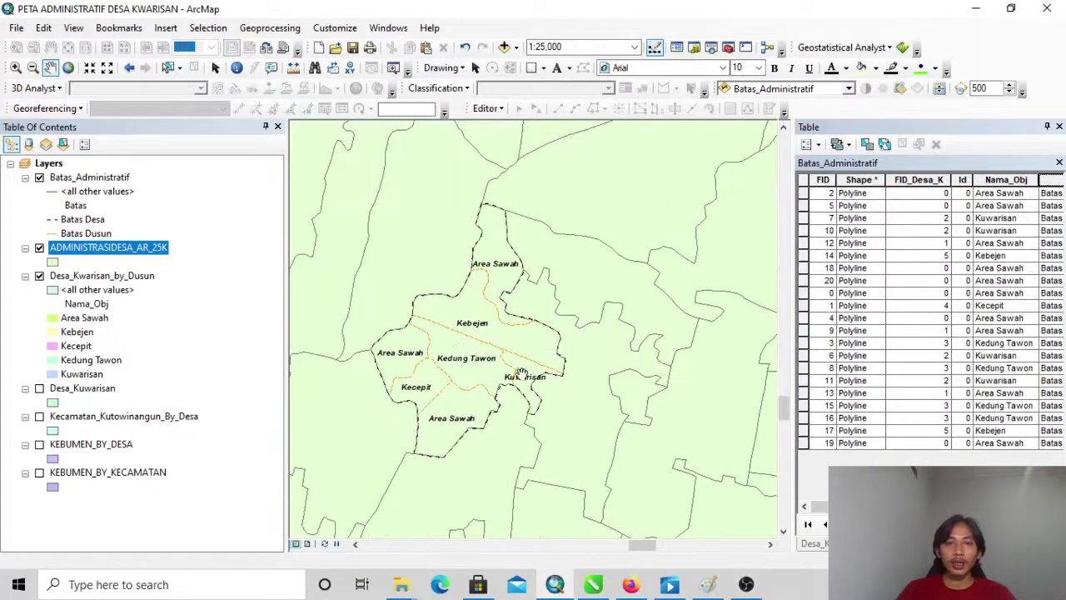
drag(570, 358, 620, 341)
scroll(579, 332, up, 2)
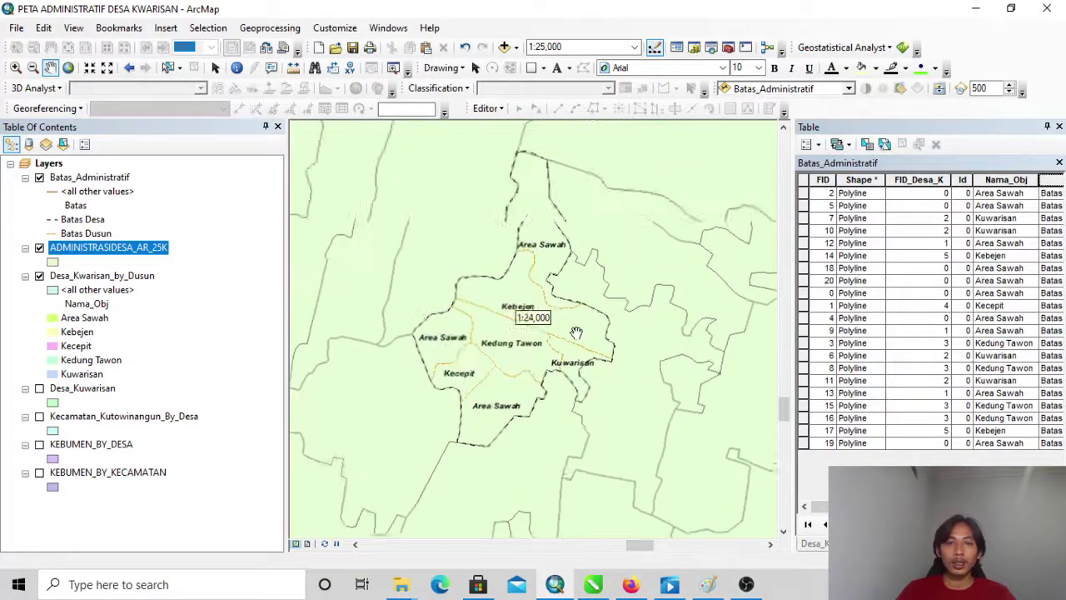
scroll(589, 320, up, 6)
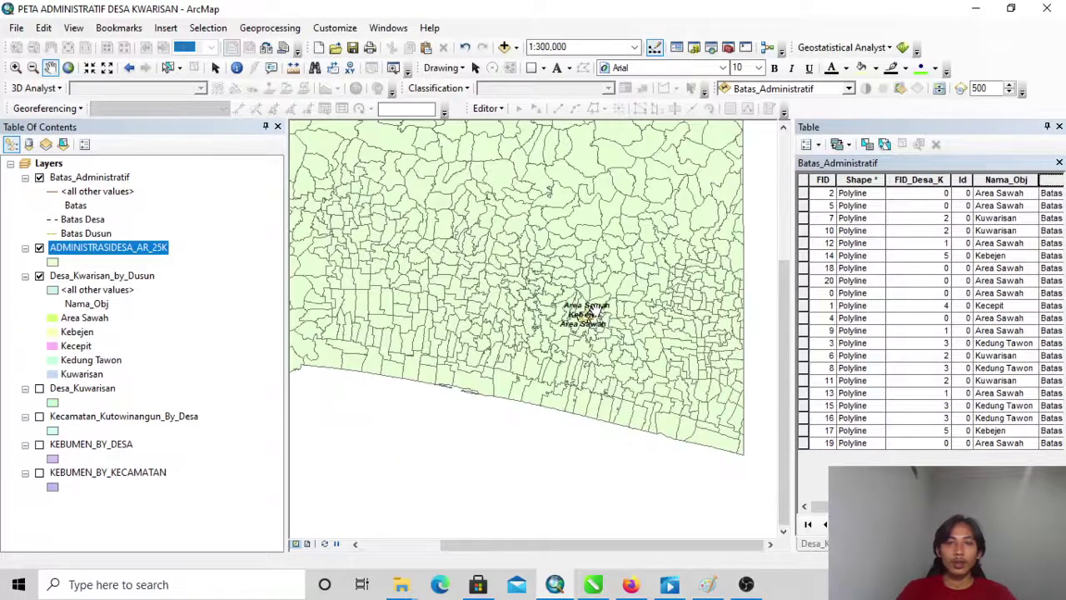
scroll(602, 300, up, 3)
scroll(575, 309, down, 3)
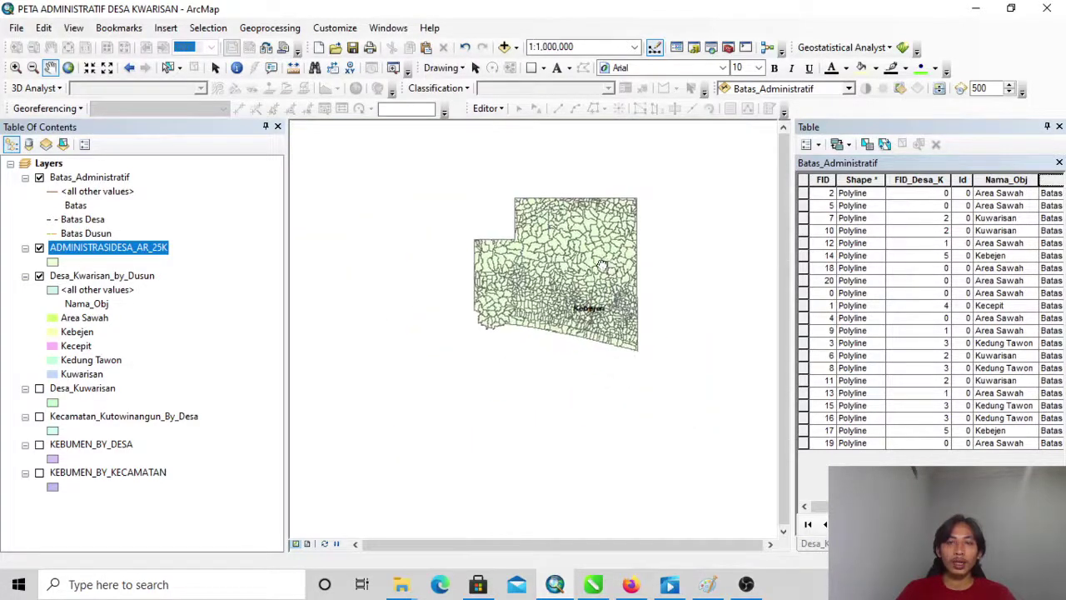
scroll(568, 315, down, 3)
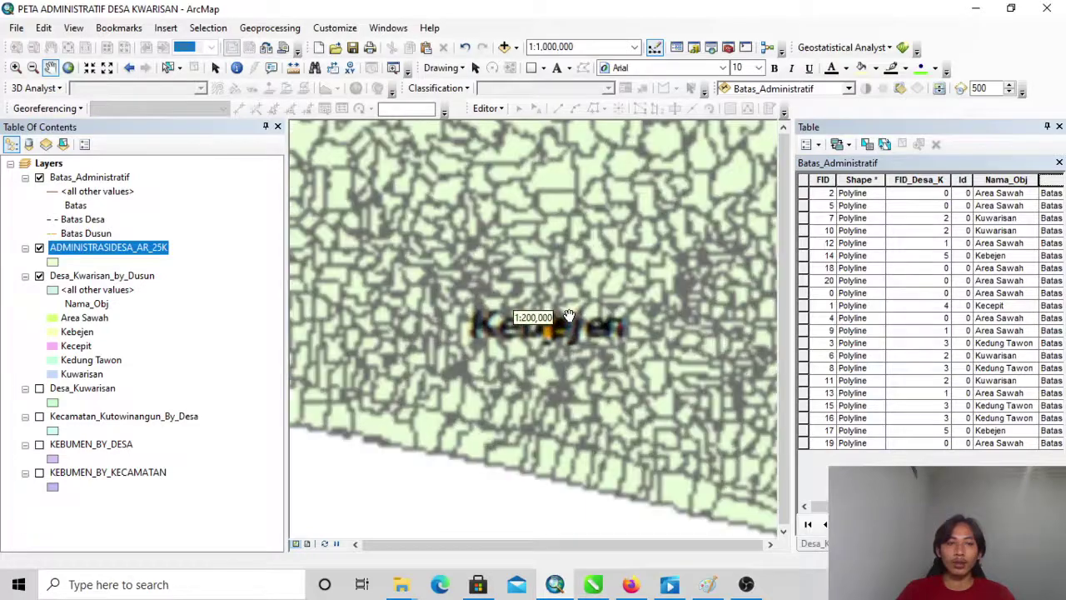
drag(577, 326, 548, 309)
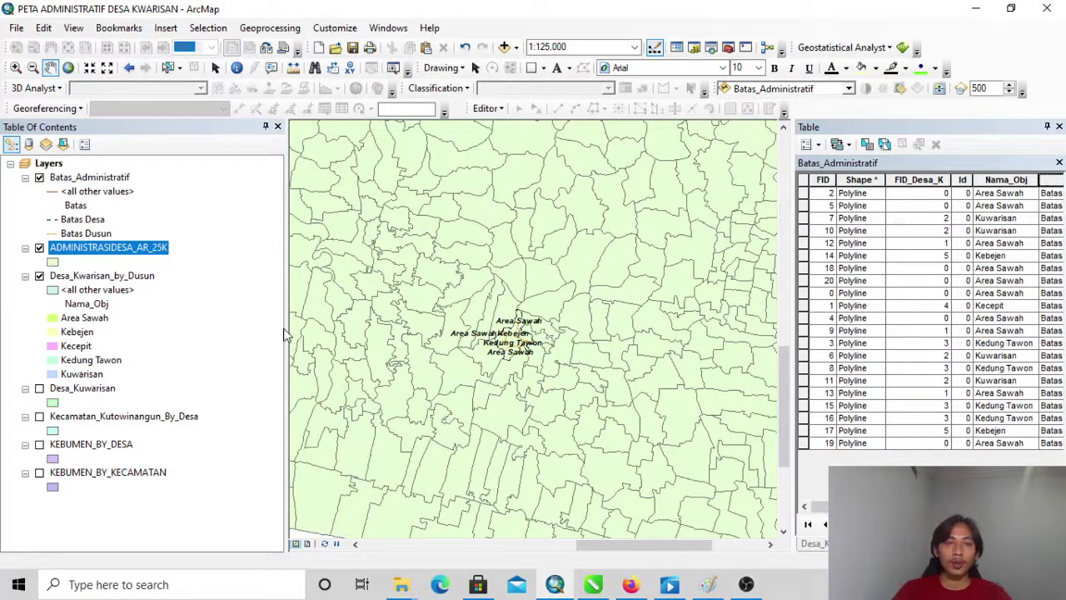
scroll(512, 346, down, 3)
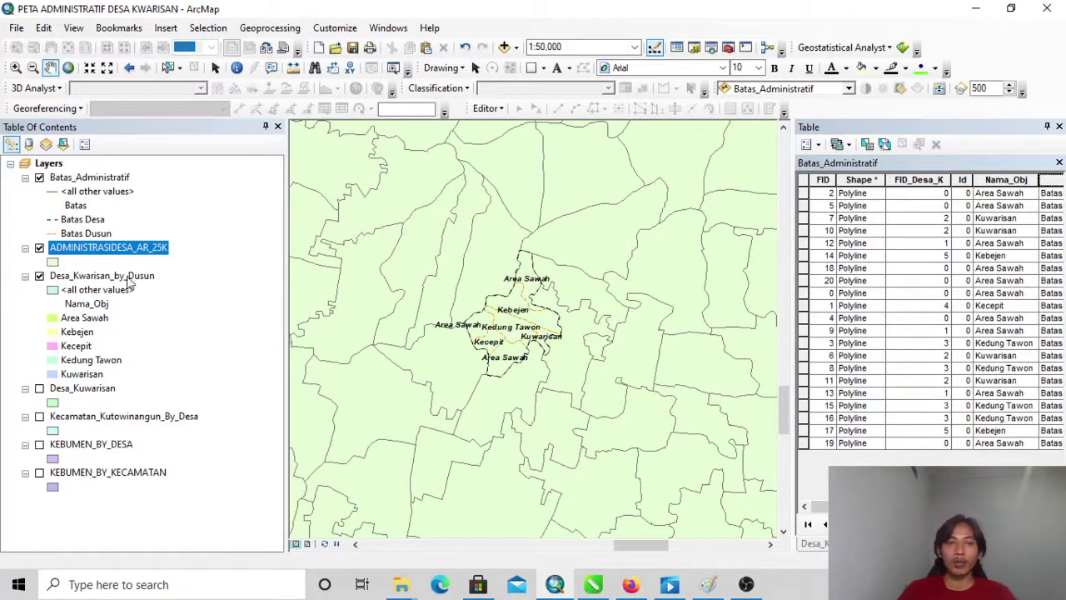
Hide the ADMINISTRASIDESA_AR_25K layer and show the KEBUMEN_BY_KECAMATAN and KEBUMEN_BY_DESA layers.
click(39, 248)
click(45, 473)
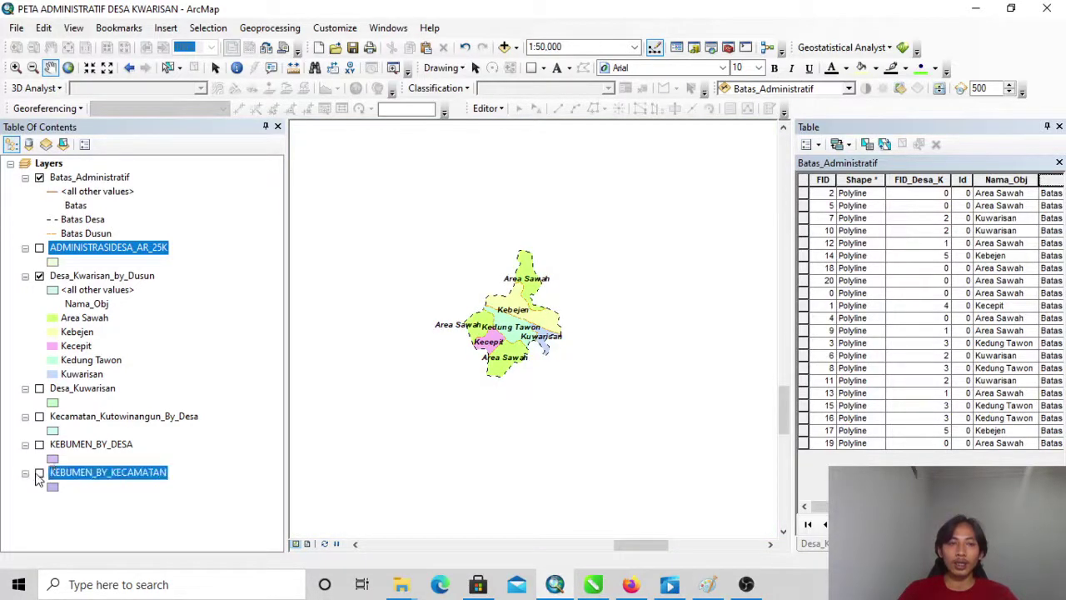
click(40, 472)
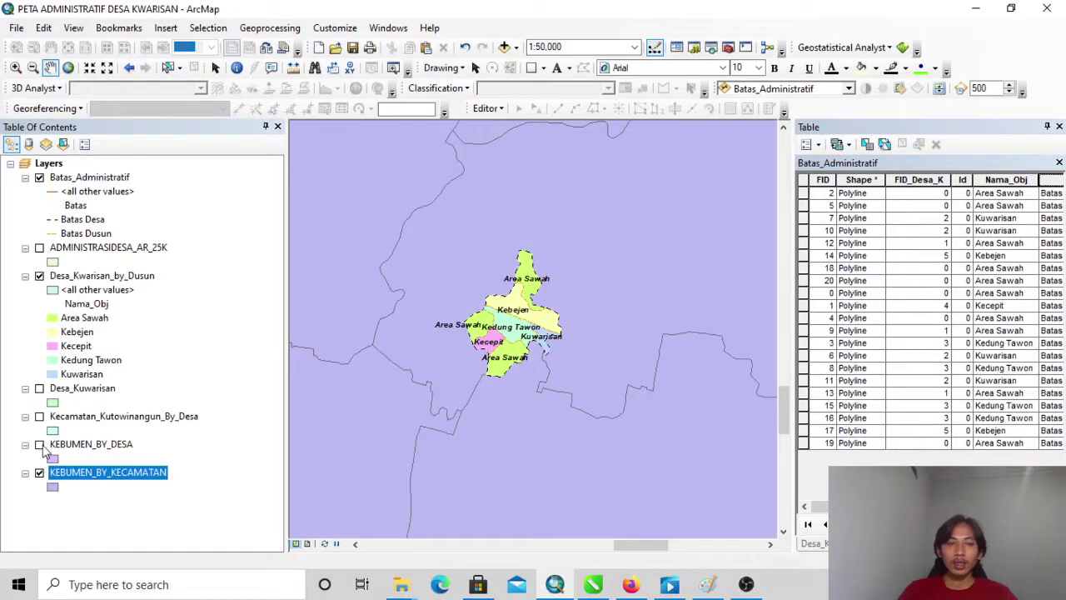
click(39, 445)
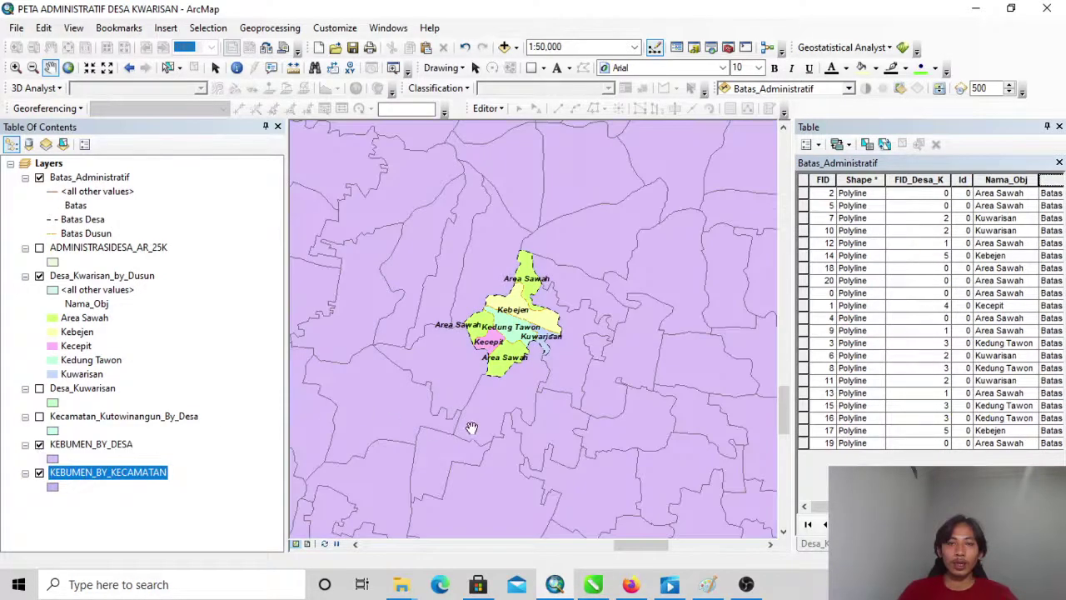
scroll(471, 427, up, 2)
scroll(490, 427, up, 3)
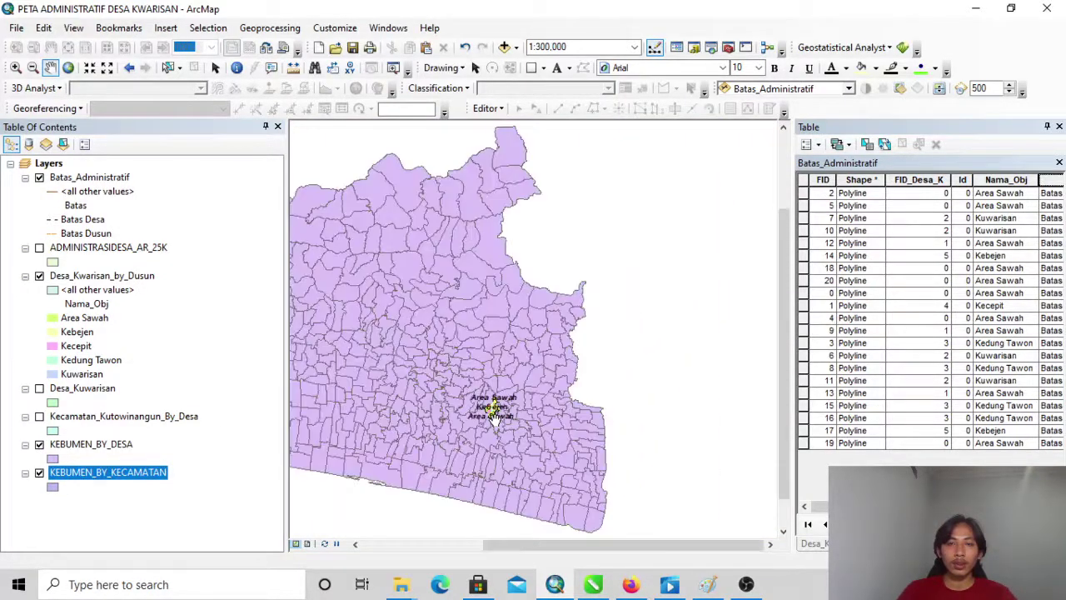
drag(492, 414, 585, 409)
scroll(598, 405, up, 3)
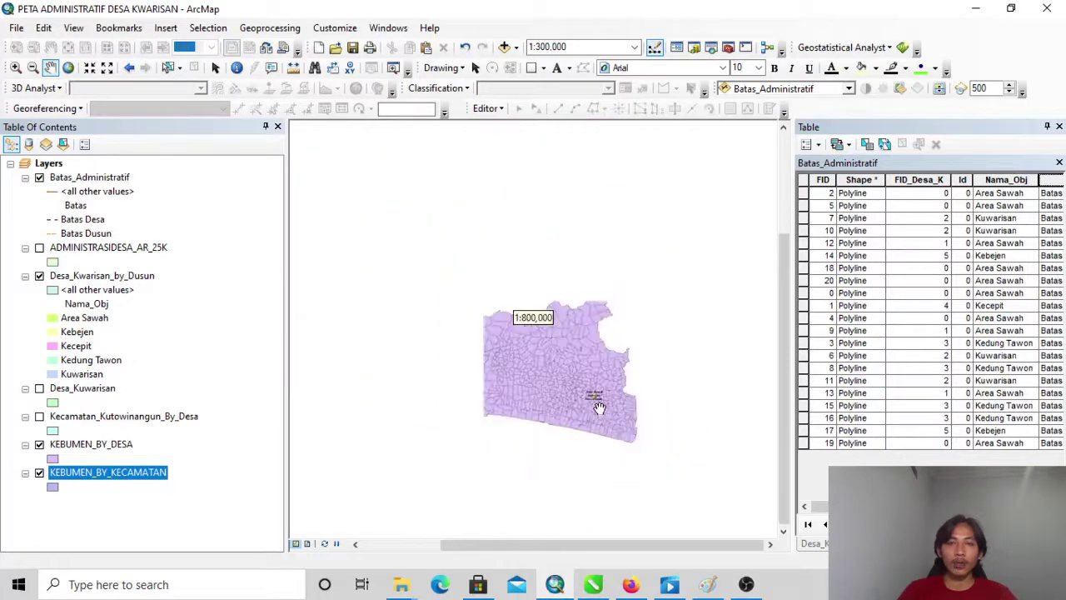
Hide the KEBUMEN_BY_DESA and KEBUMEN_BY_KECAMATAN layers and show the Kecamatan_Kutowinangun_By_Desa layer.
scroll(608, 392, down, 2)
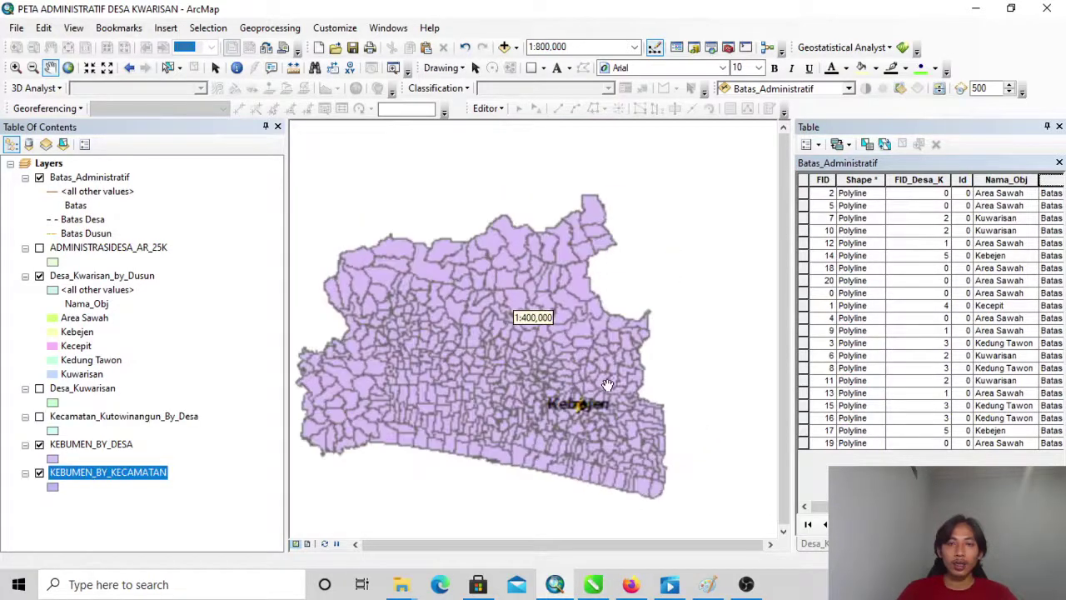
click(39, 472)
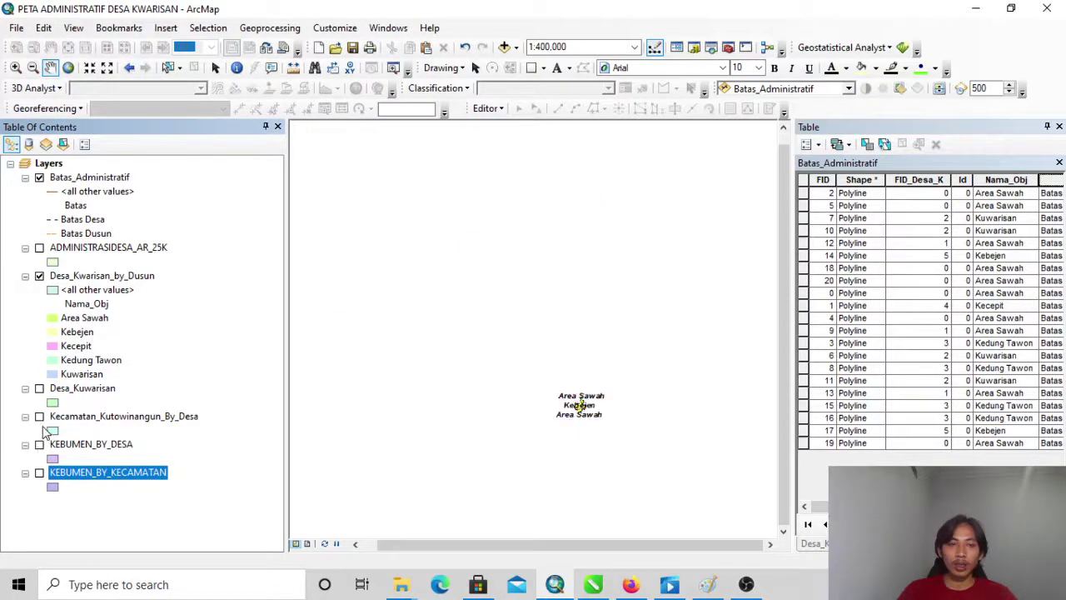
click(39, 417)
Examine the Kecamatan_Kutowinangun_By_Desa village boundaries surrounding Desa Kwarisan, including the area along its southern edge.
scroll(559, 412, up, 6)
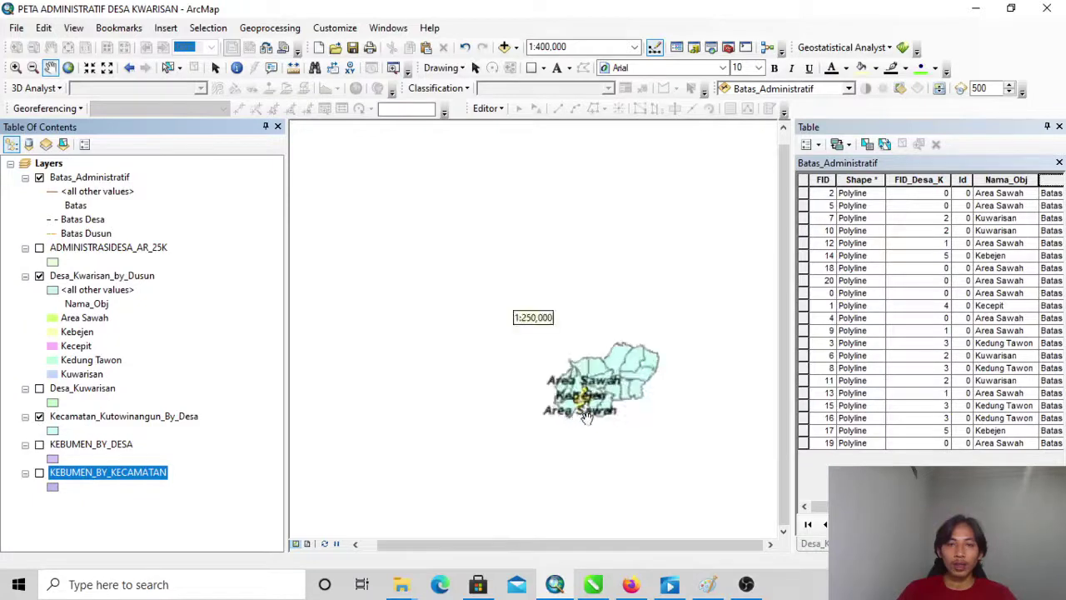
scroll(558, 354, up, 1)
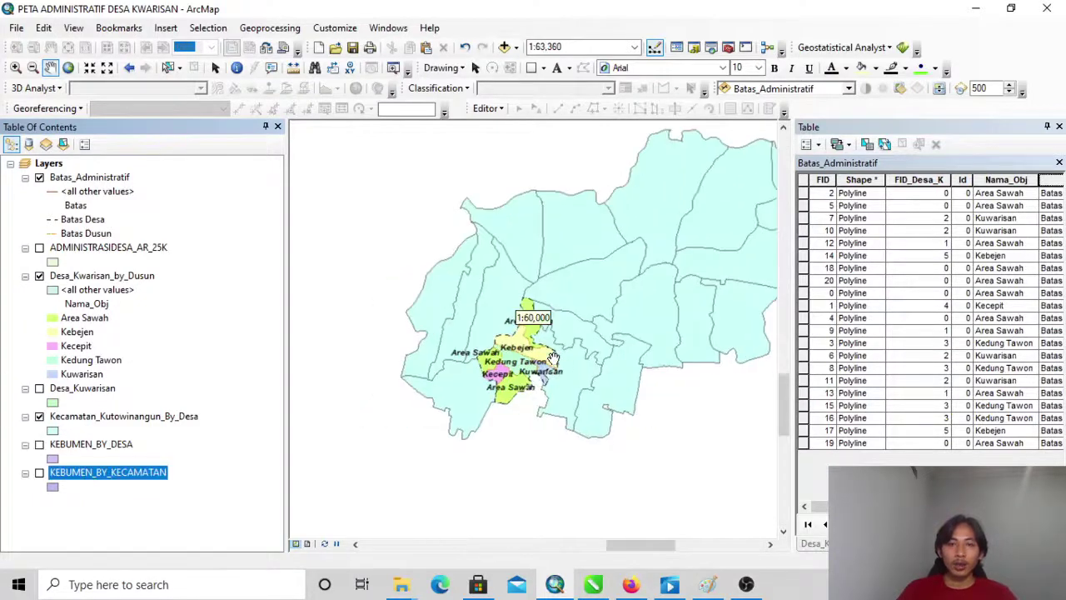
drag(583, 334, 542, 365)
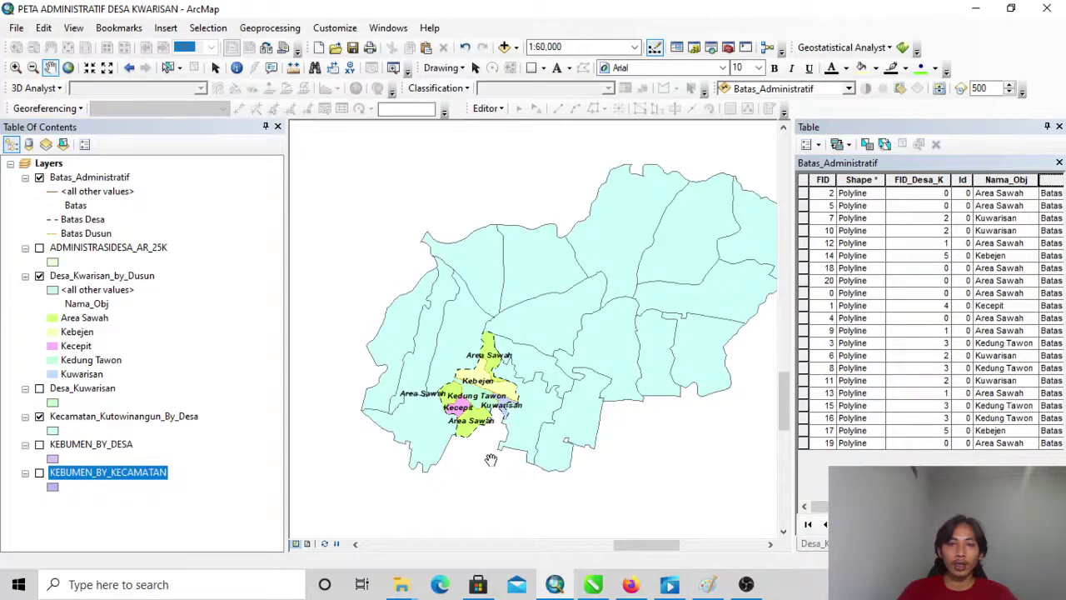
scroll(488, 441, up, 3)
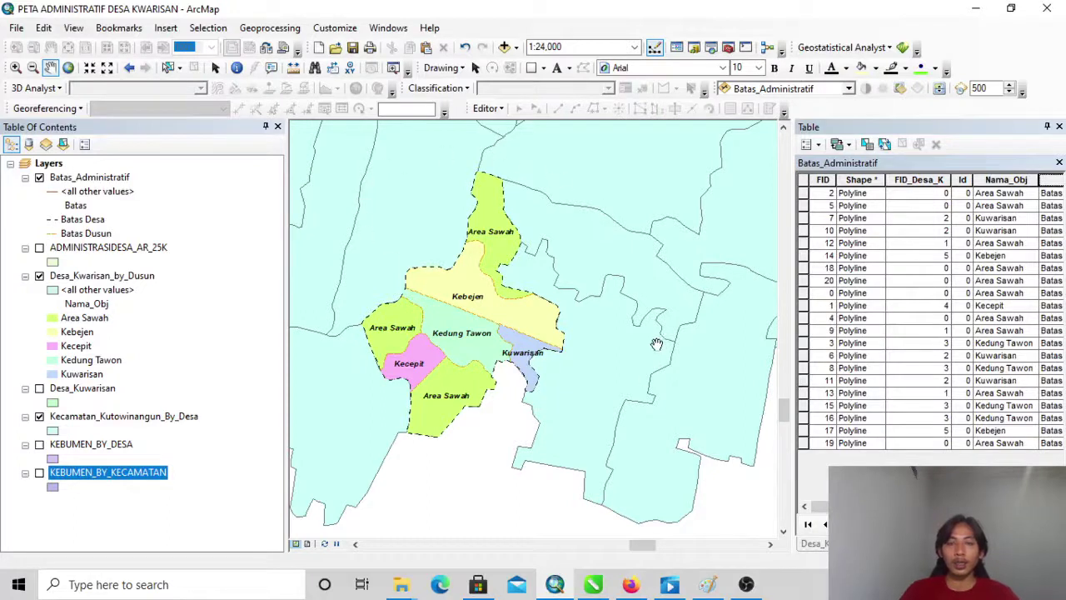
drag(466, 230, 478, 250)
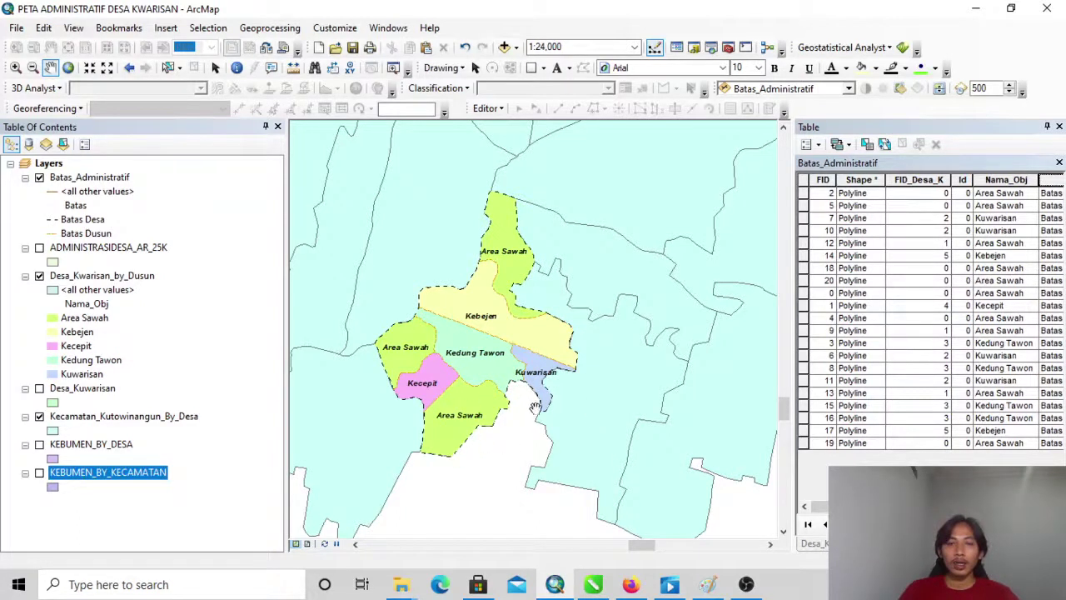
drag(546, 391, 568, 392)
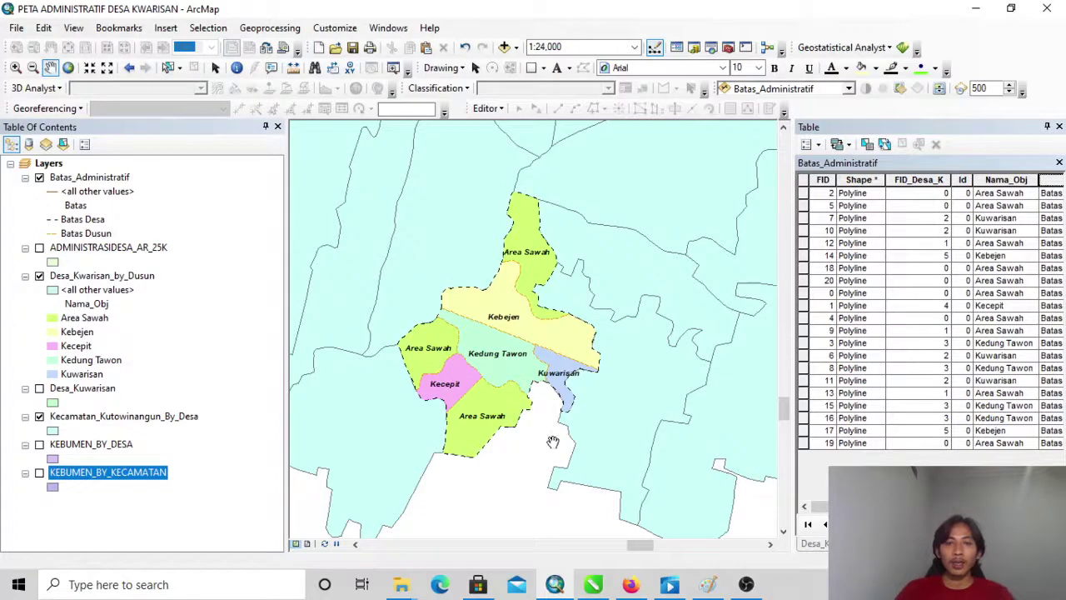
drag(553, 441, 560, 419)
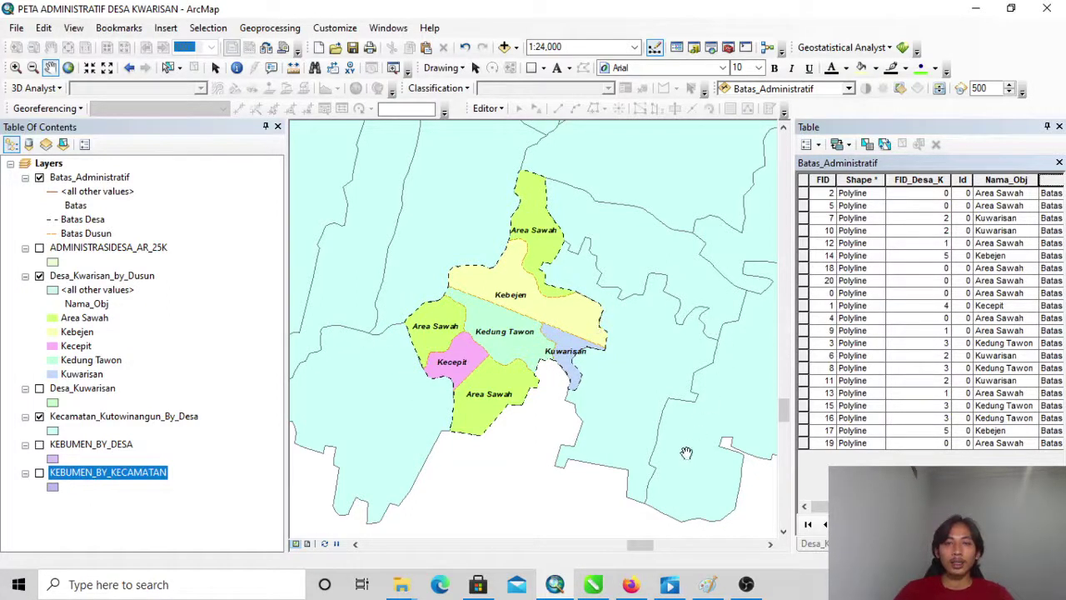
drag(589, 380, 629, 405)
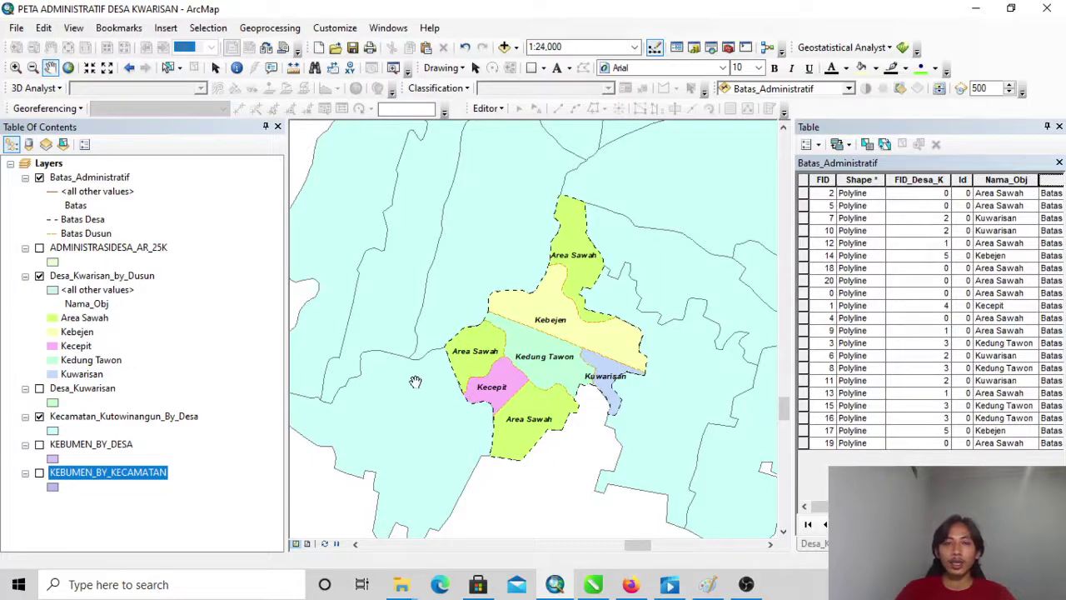
scroll(470, 375, up, 1)
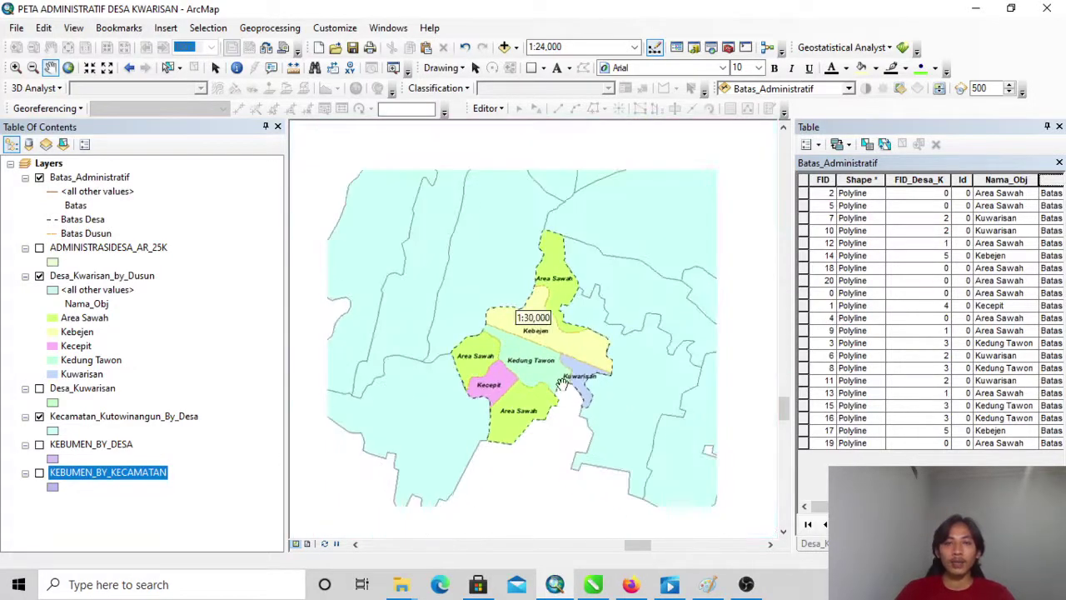
Hide the Kecamatan_Kutowinangun_By_Desa layer and start an edit session on the Batas_Administratif layer.
click(39, 416)
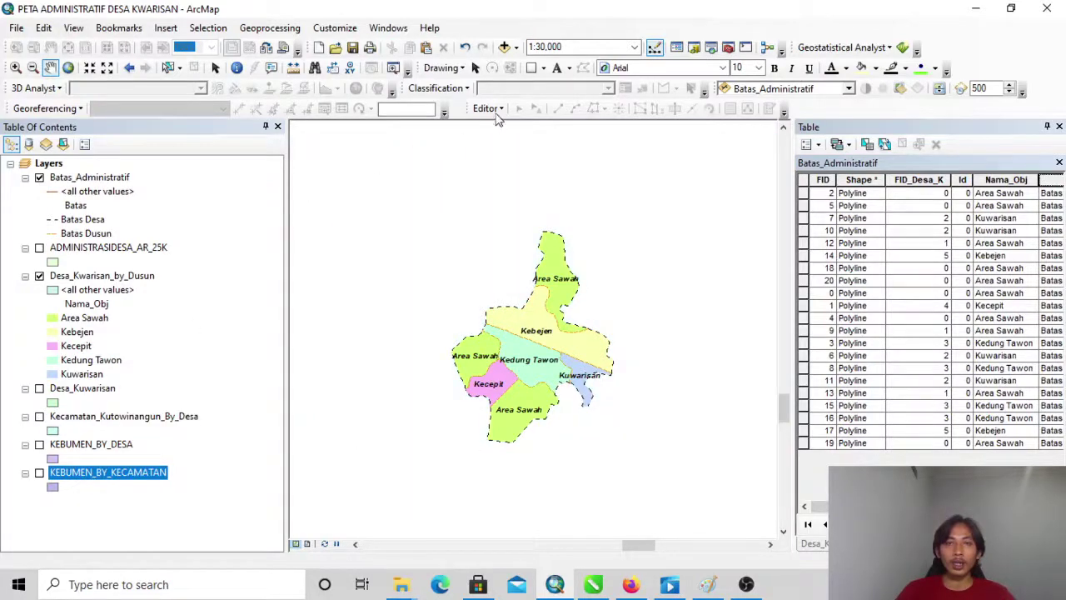
click(495, 113)
click(506, 127)
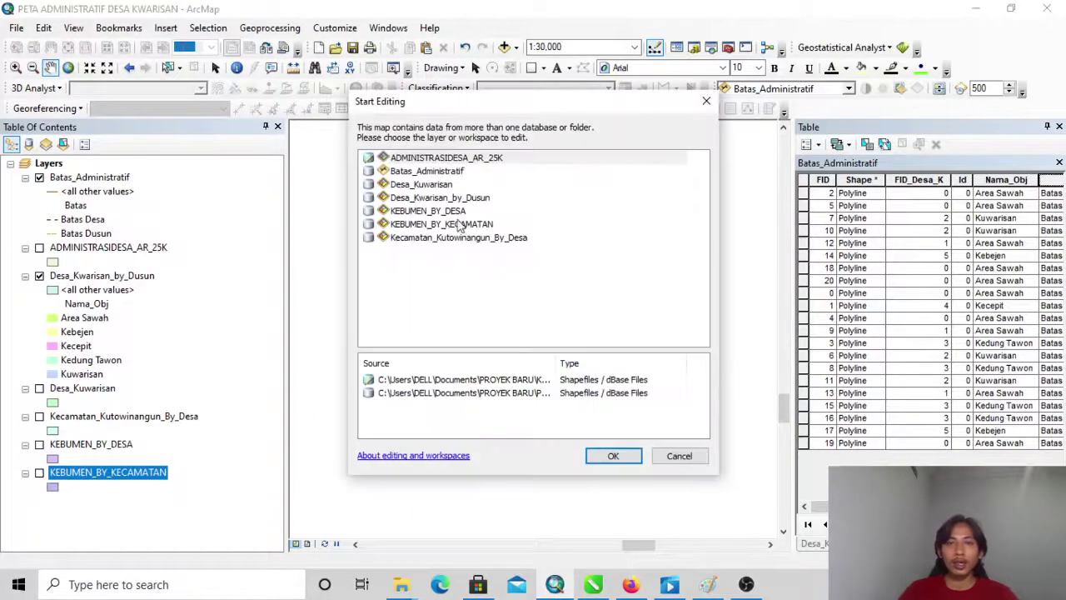
click(409, 203)
click(421, 184)
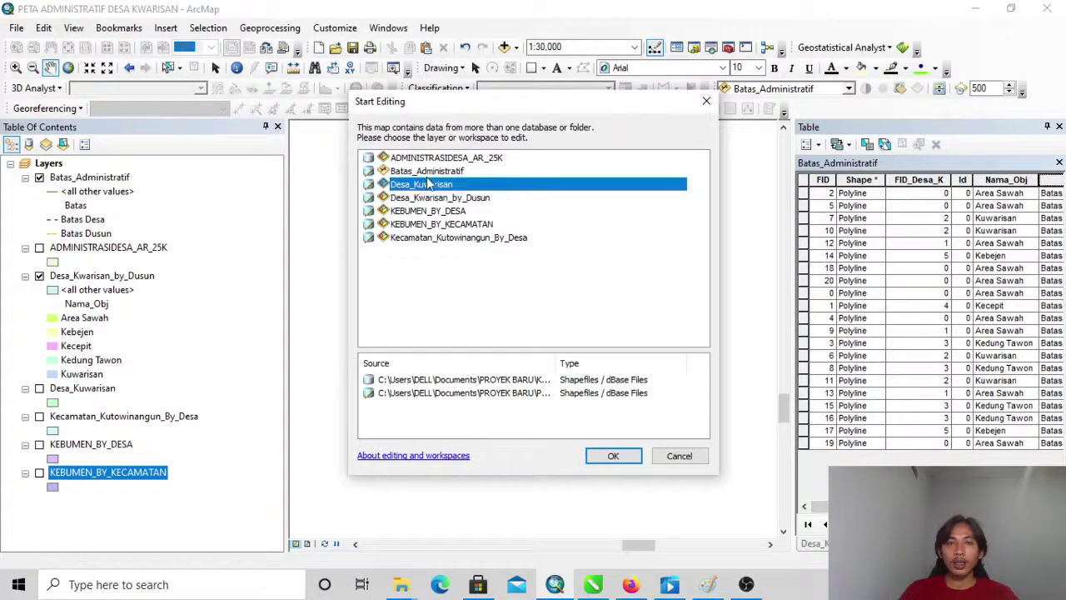
click(431, 172)
click(611, 455)
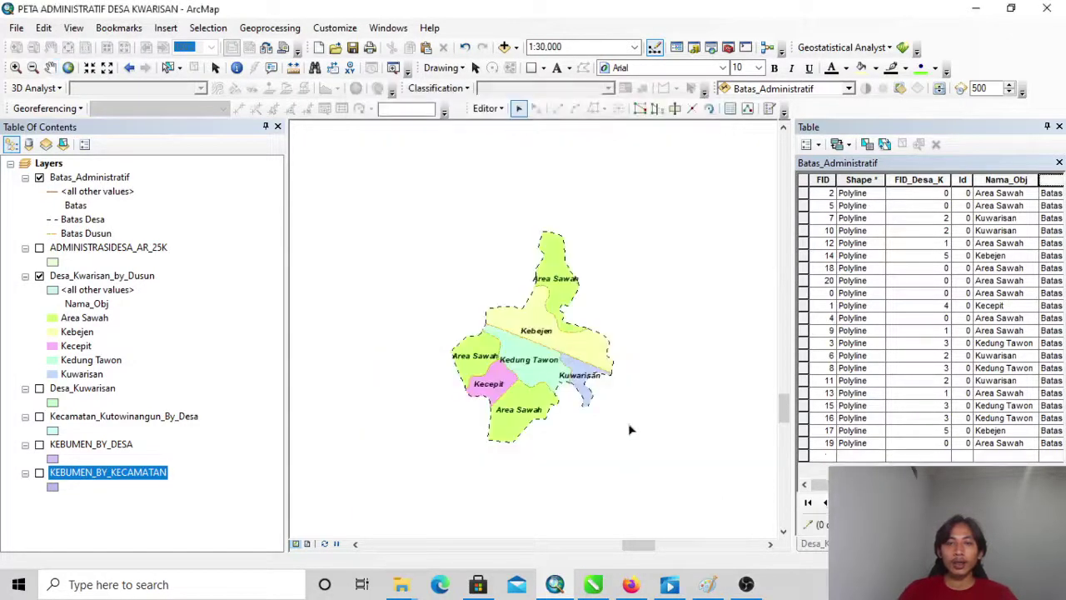
Choose the Batas_Administratif template for creating line features and show the Kecamatan_Kutowinangun_By_Desa layer again.
click(771, 109)
click(671, 197)
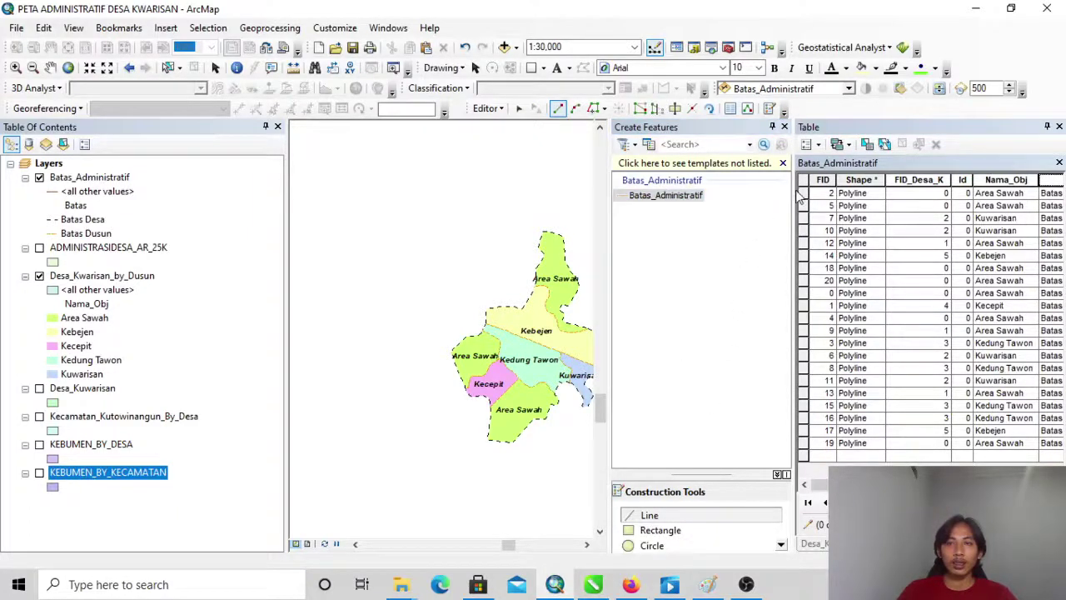
drag(798, 195, 871, 200)
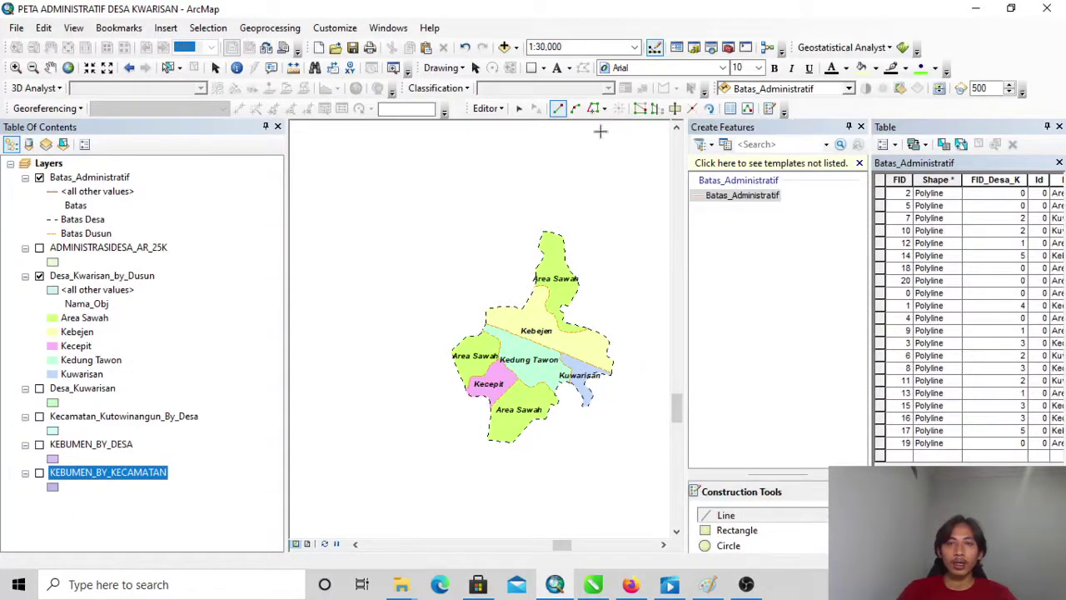
click(39, 417)
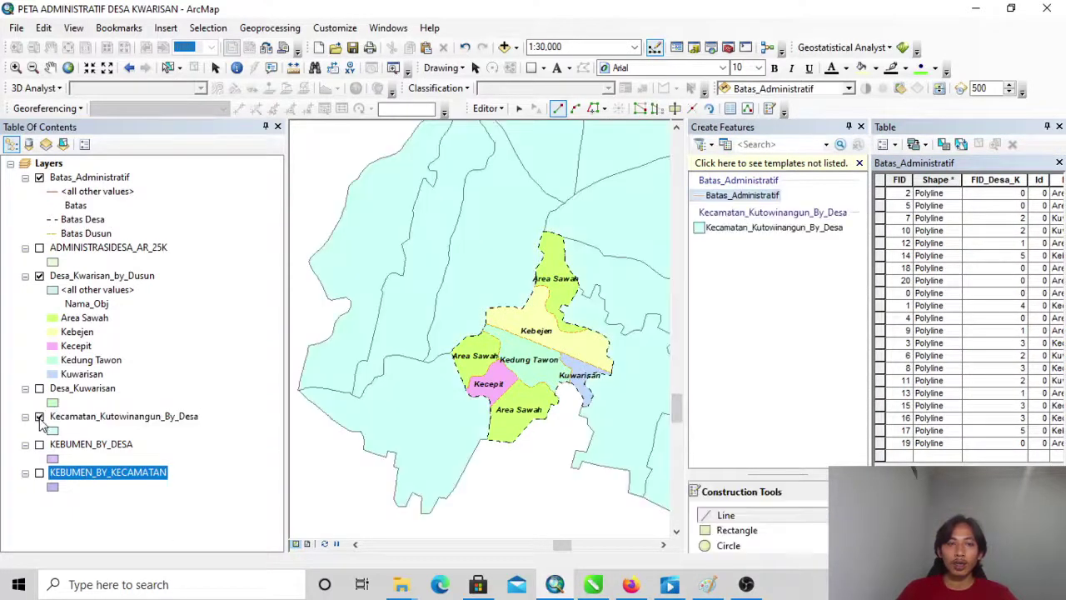
Start a Batas_Administratif line at the westernmost vertex of the village border and continue it onto the adjoining village boundary.
scroll(456, 379, up, 5)
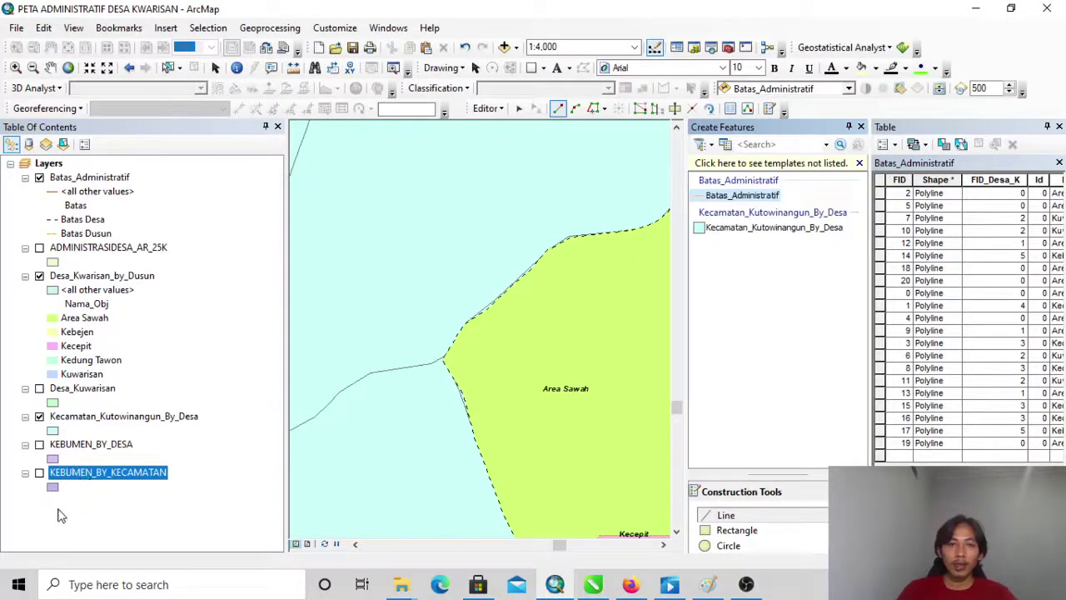
click(38, 418)
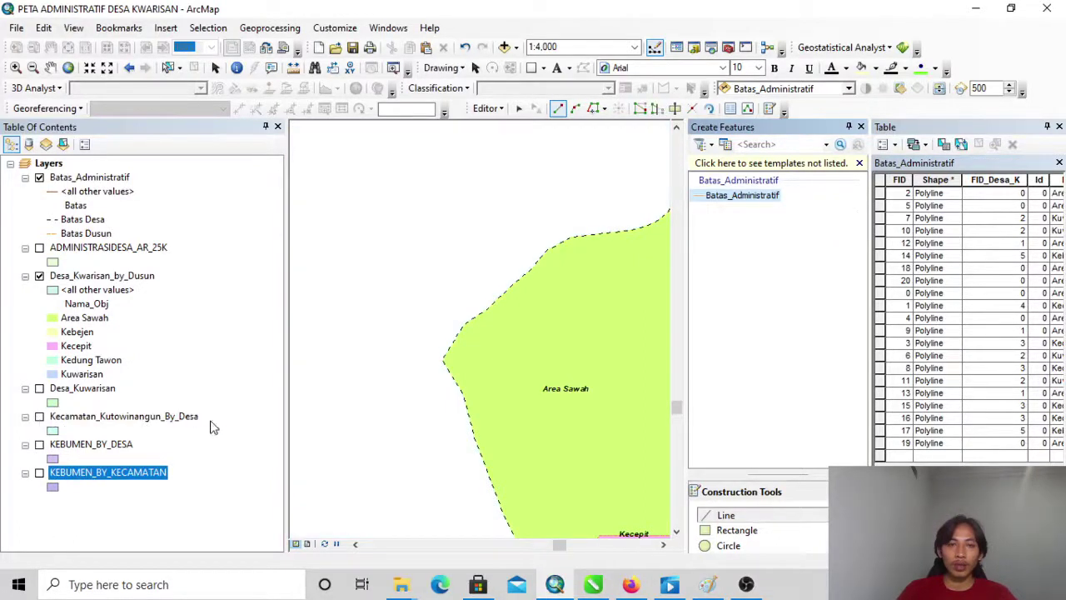
click(441, 360)
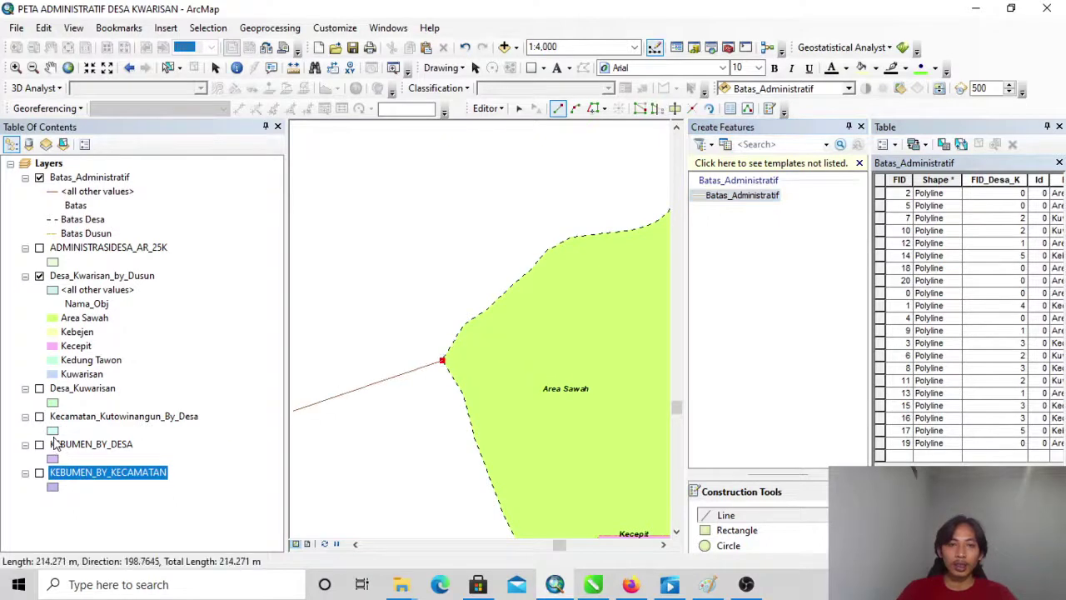
click(40, 416)
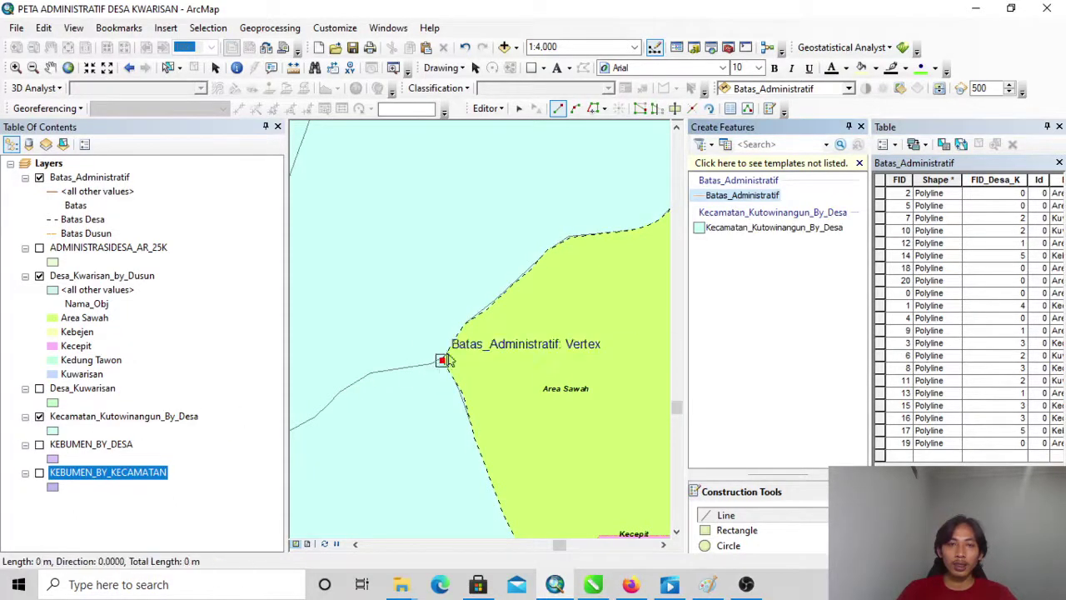
click(442, 360)
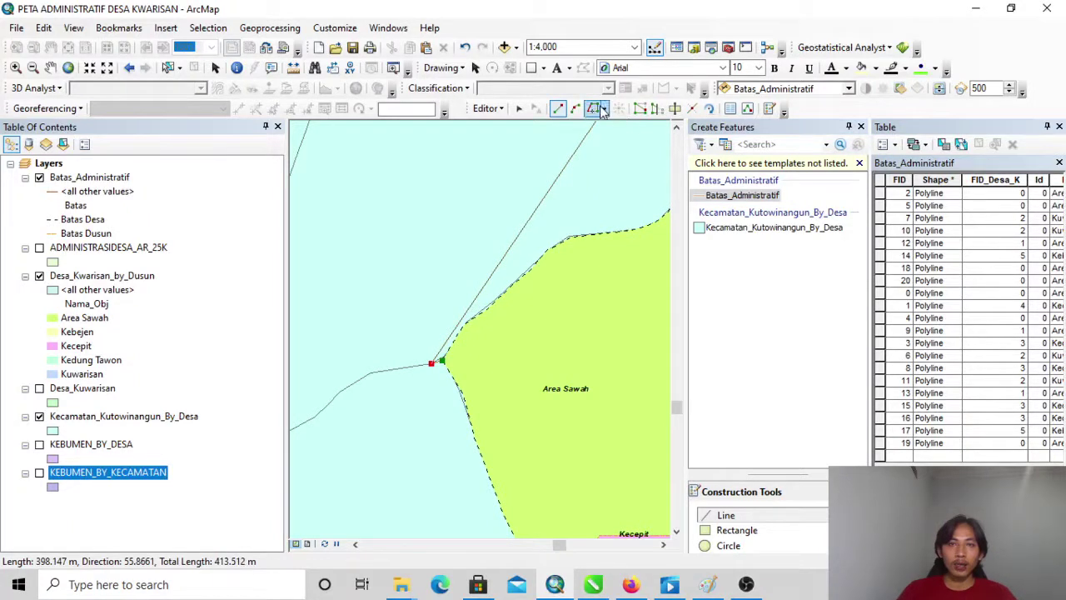
Trace the neighbouring village boundary westward to the kecamatan's western corner vertex with the Trace tool and finish the line.
scroll(593, 233, up, 3)
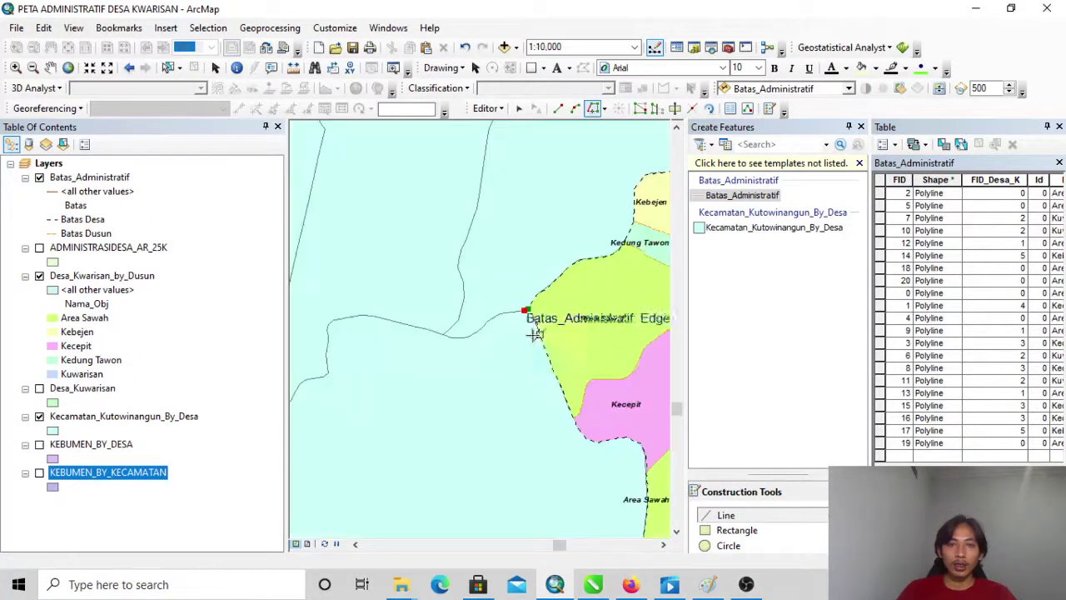
click(519, 313)
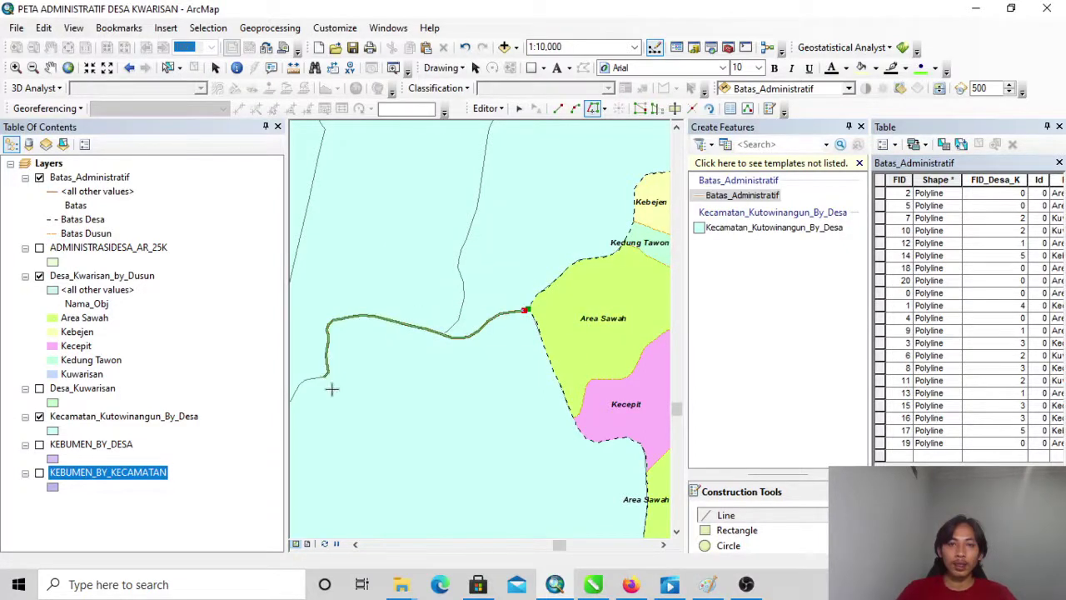
click(315, 412)
scroll(478, 423, up, 1)
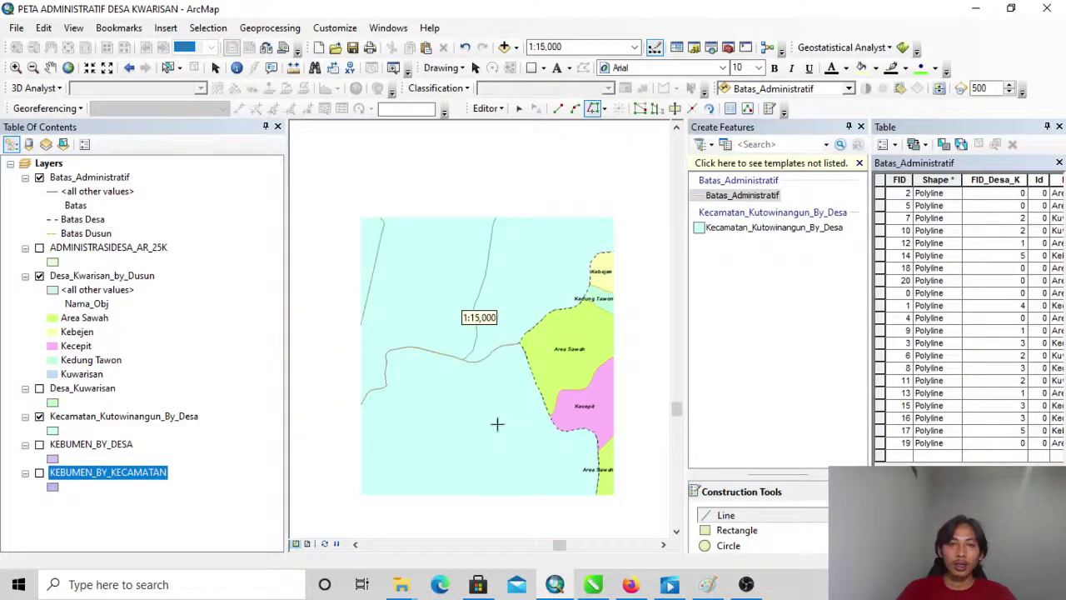
click(355, 543)
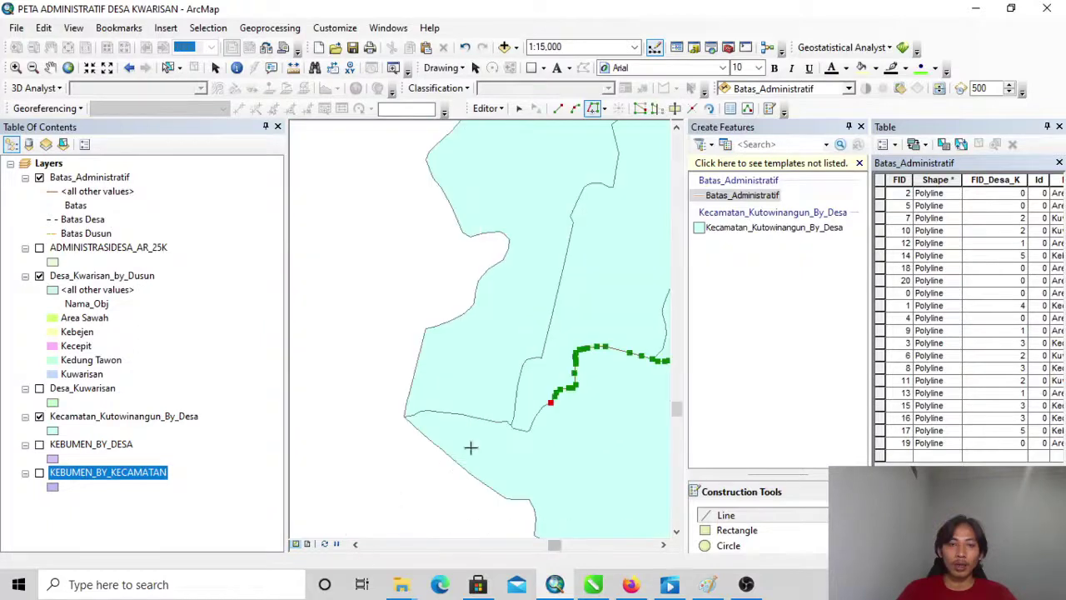
click(549, 404)
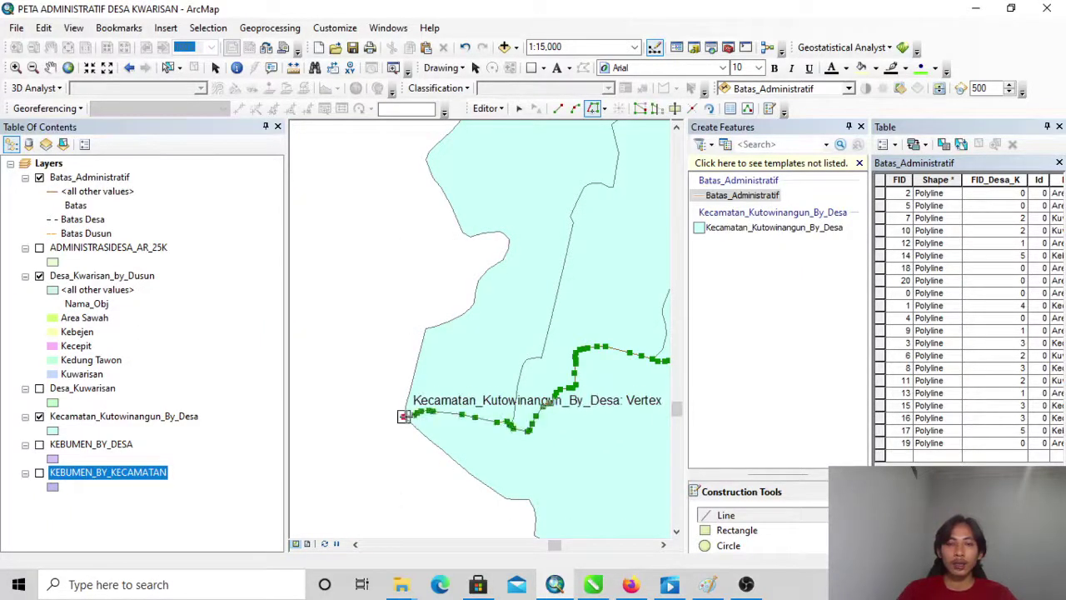
right_click(403, 416)
click(454, 435)
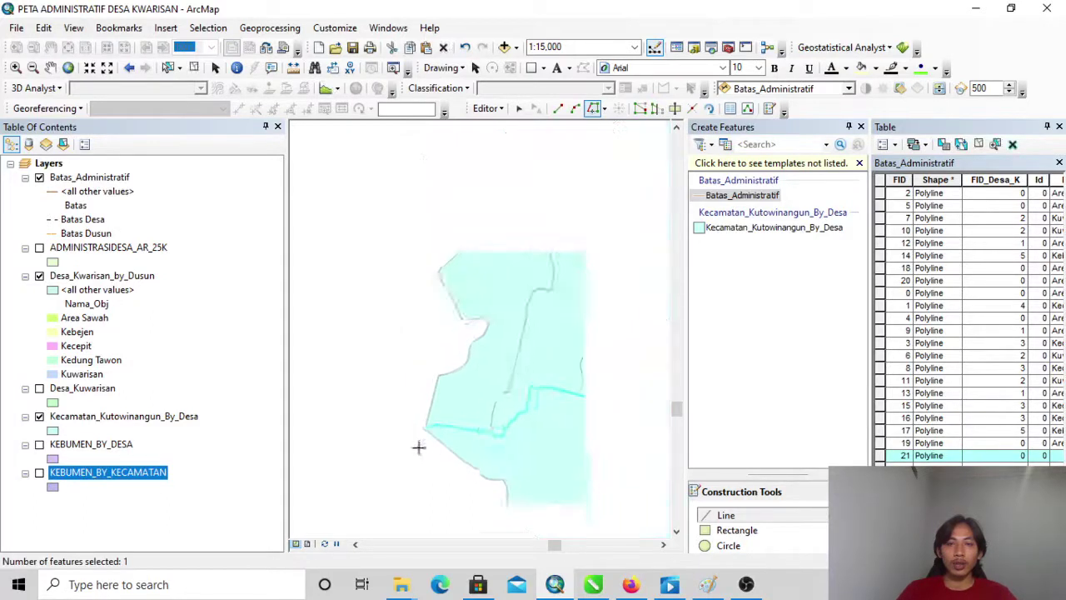
Trace the village boundary from its junction with the traced line west of Area Sawah northward to the kecamatan's outer edge and finish the line.
scroll(578, 430, down, 2)
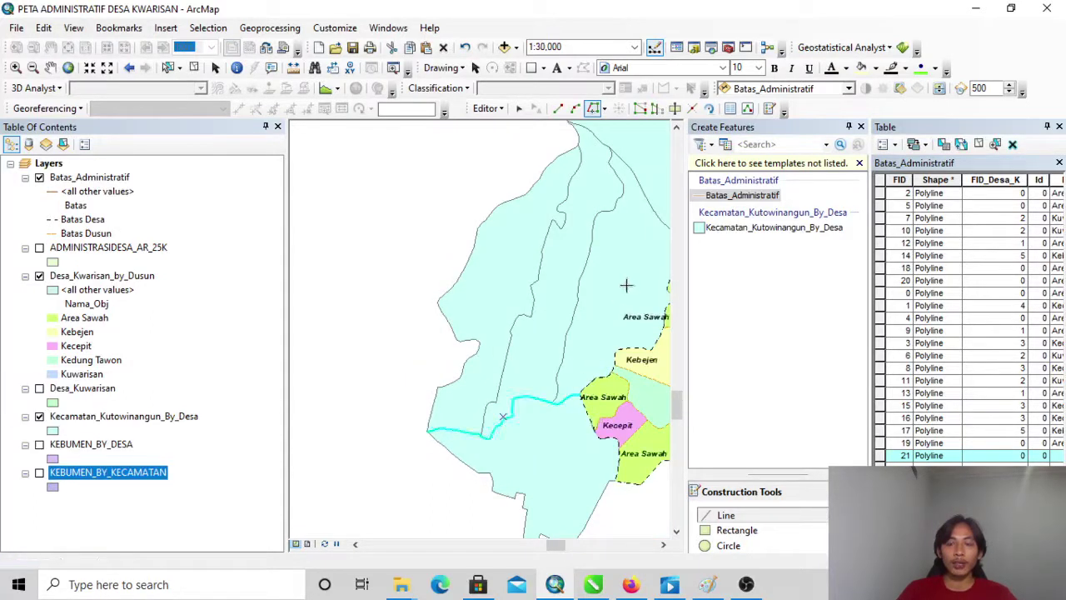
scroll(626, 285, up, 1)
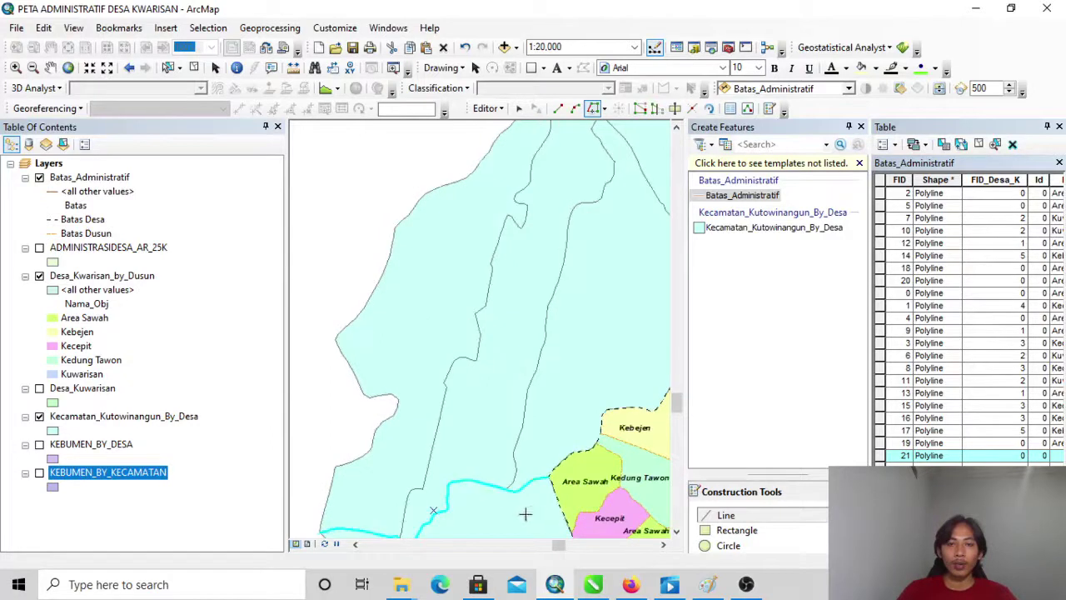
scroll(525, 514, up, 3)
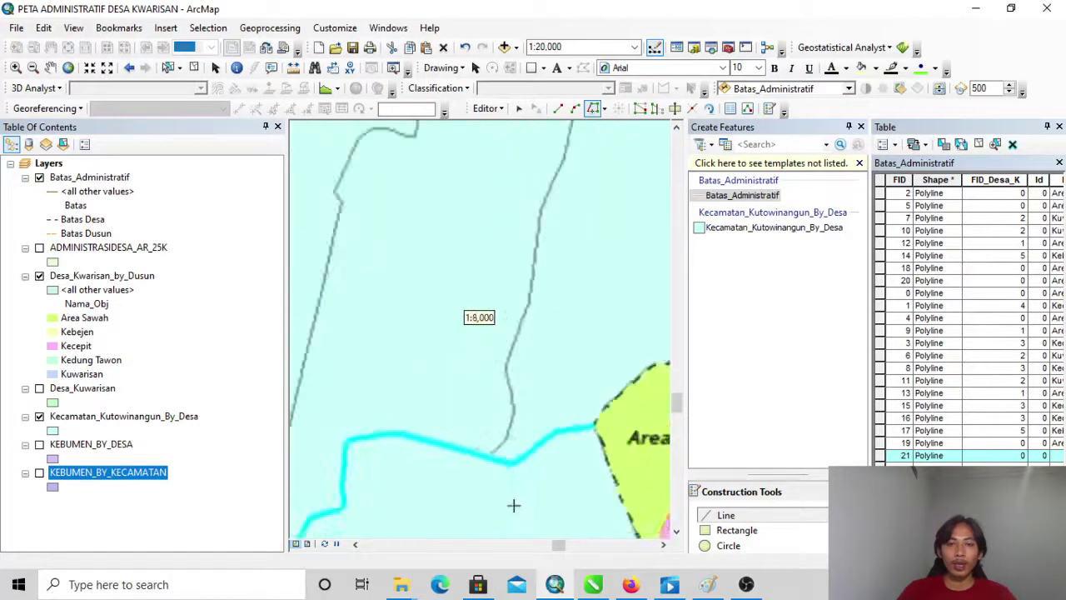
click(479, 447)
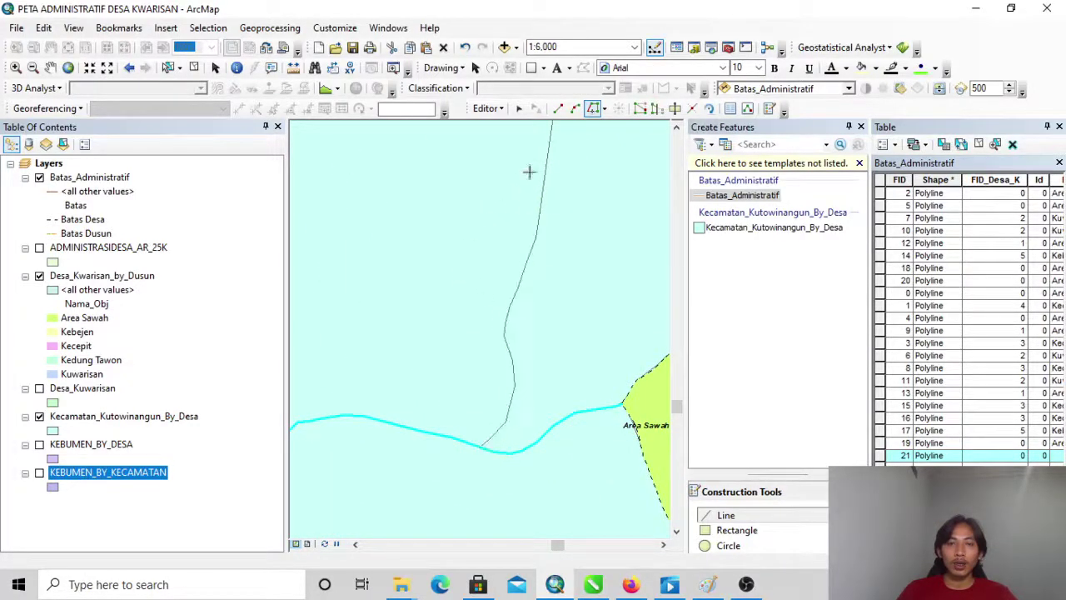
scroll(531, 285, down, 3)
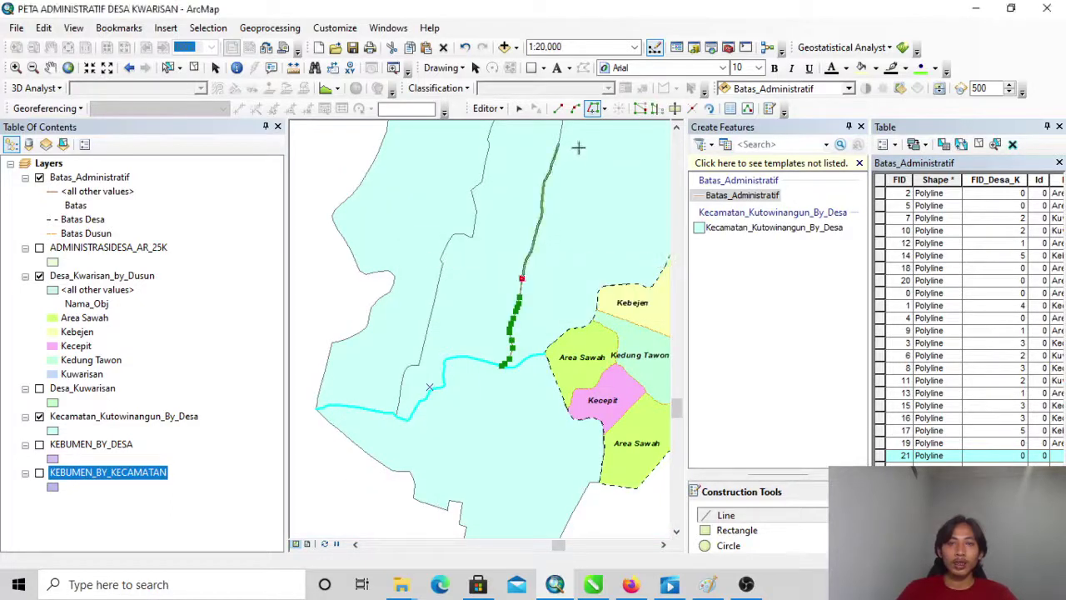
key(Up)
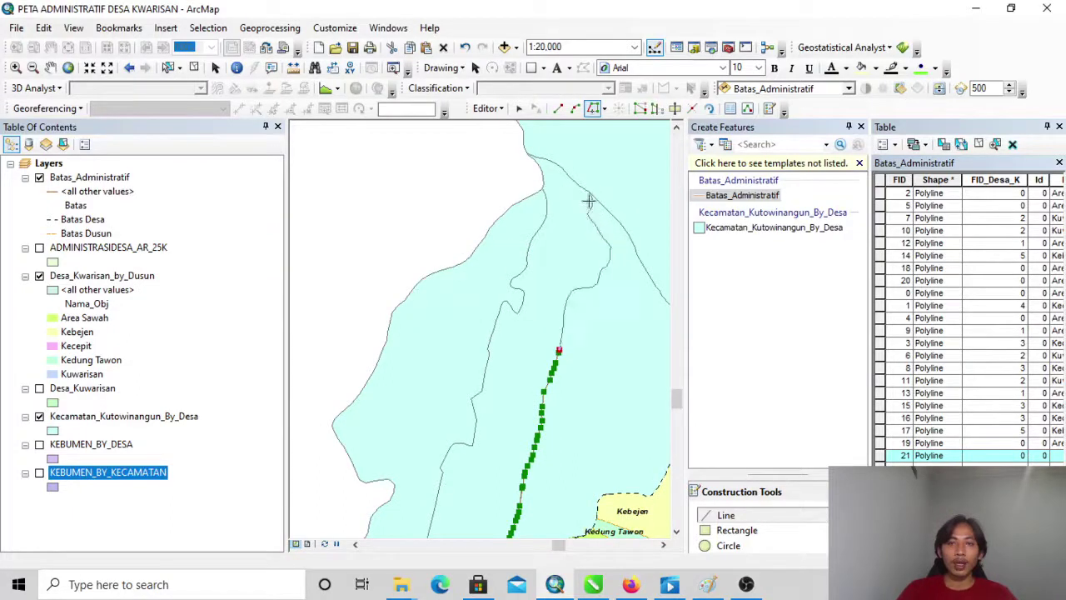
right_click(530, 158)
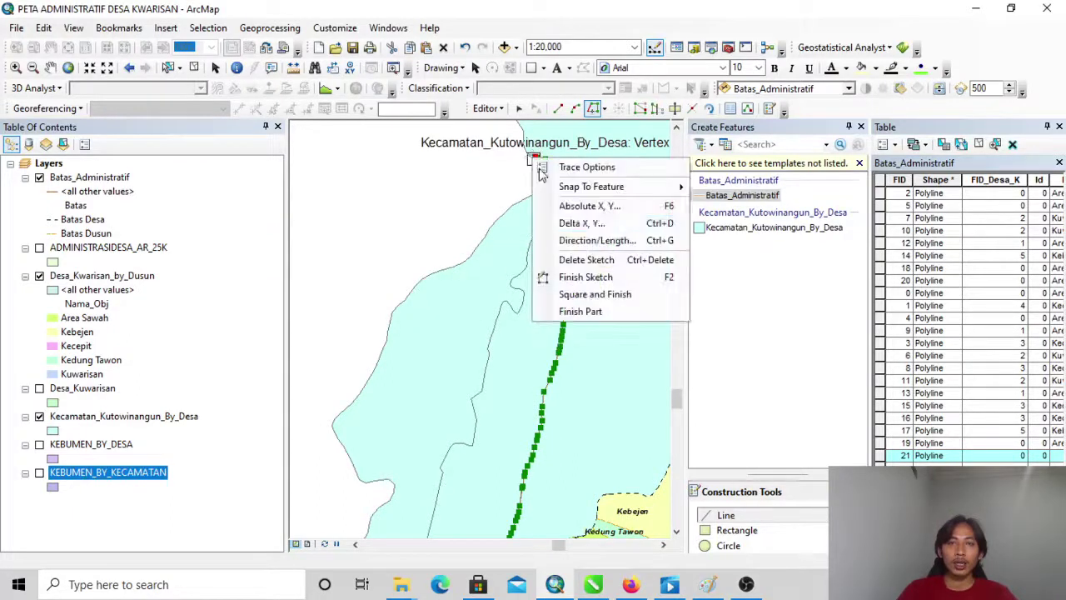
click(584, 276)
Trace the next village boundary to the west, from its southern junction northward to the kecamatan's outer edge, and finish the line.
scroll(587, 306, down, 1)
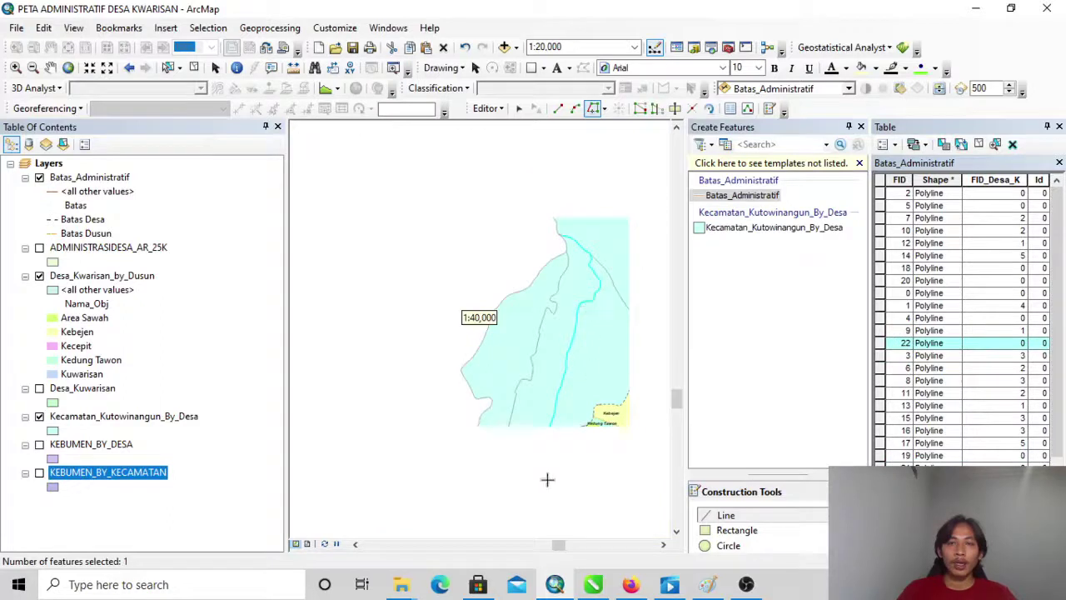
scroll(499, 486, up, 3)
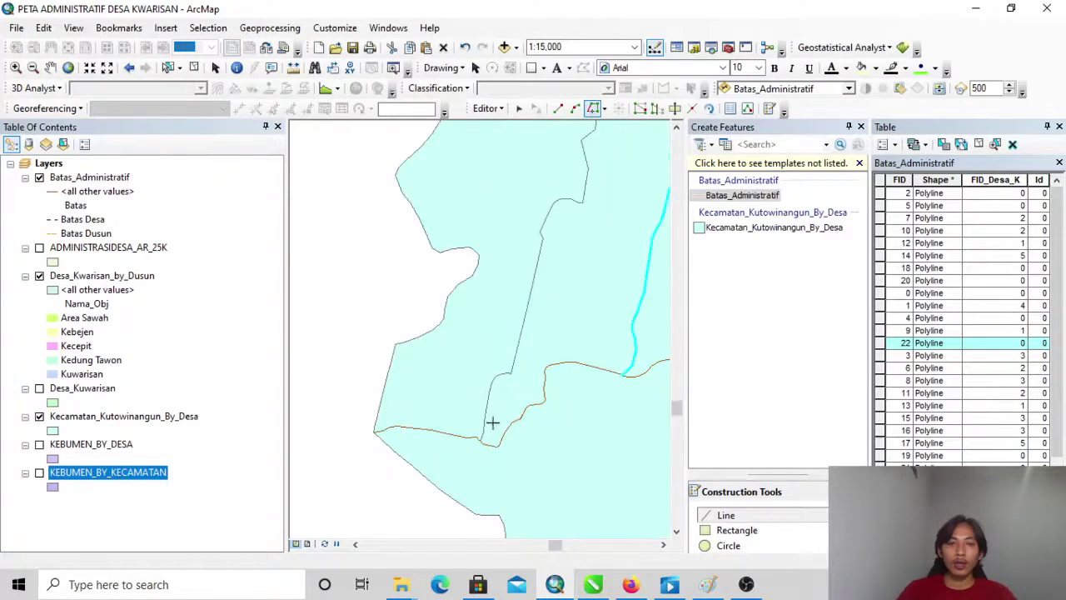
scroll(488, 430, up, 2)
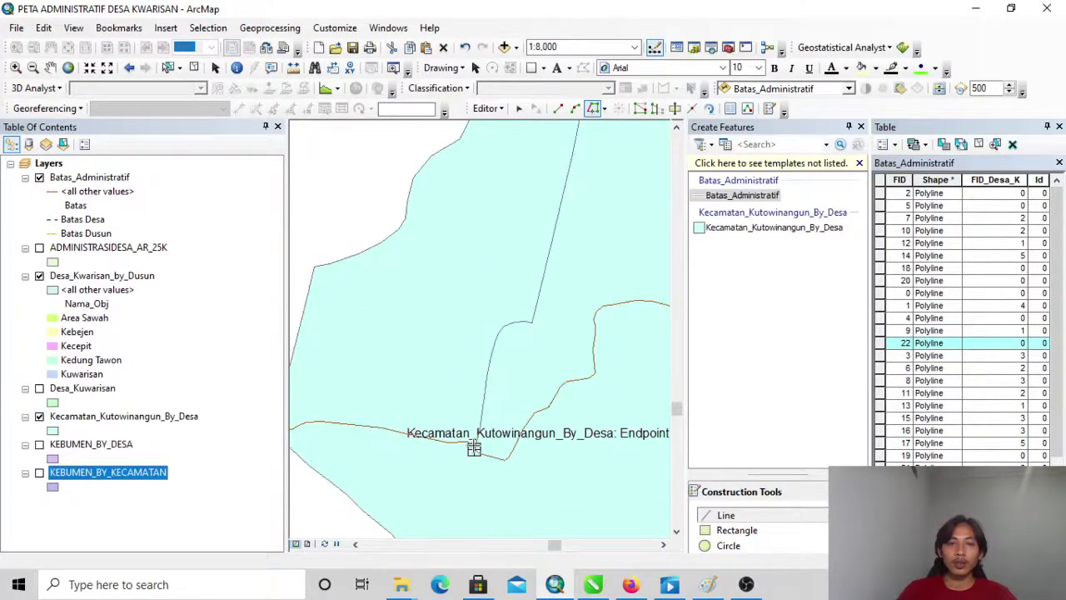
click(476, 447)
click(582, 178)
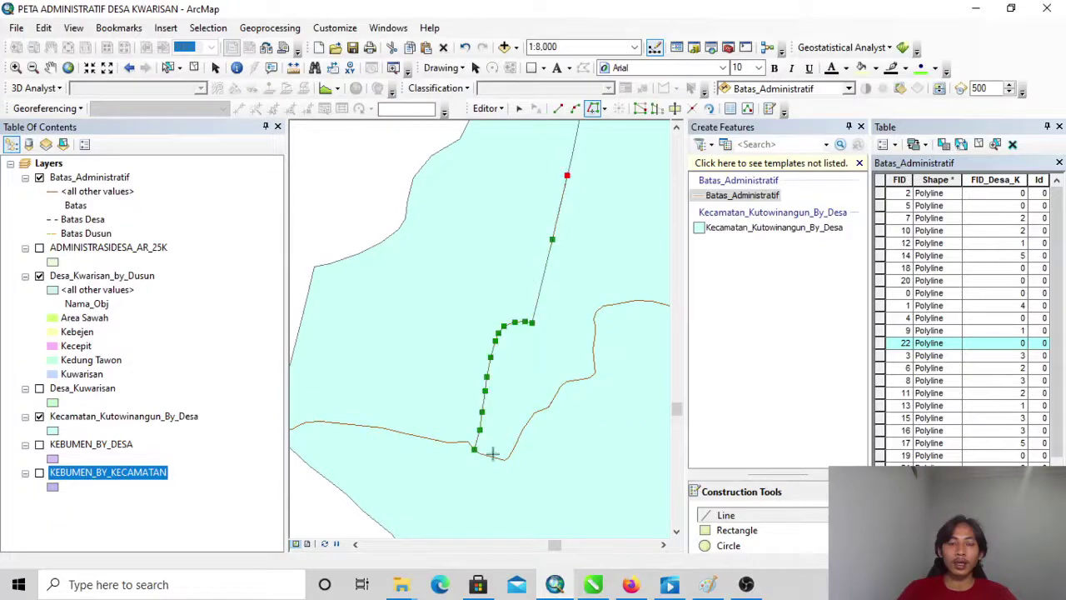
scroll(485, 485, down, 3)
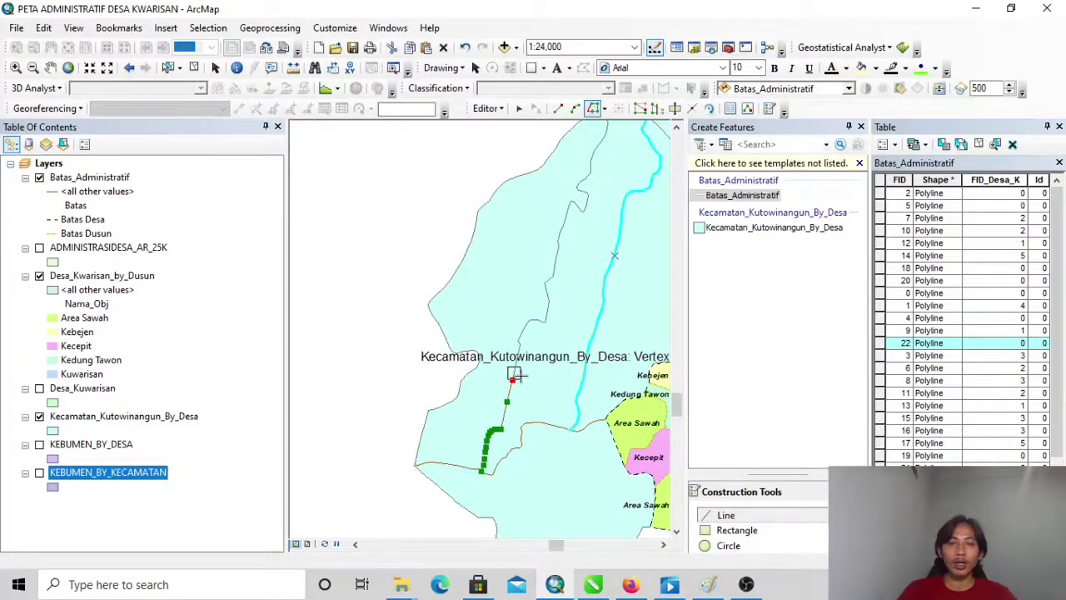
click(513, 376)
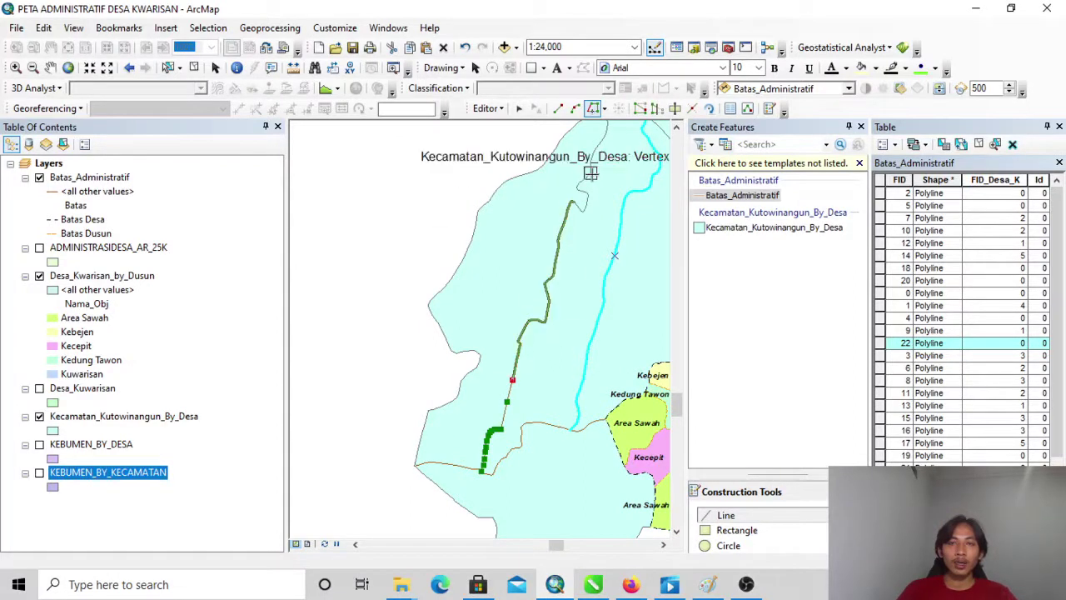
click(588, 129)
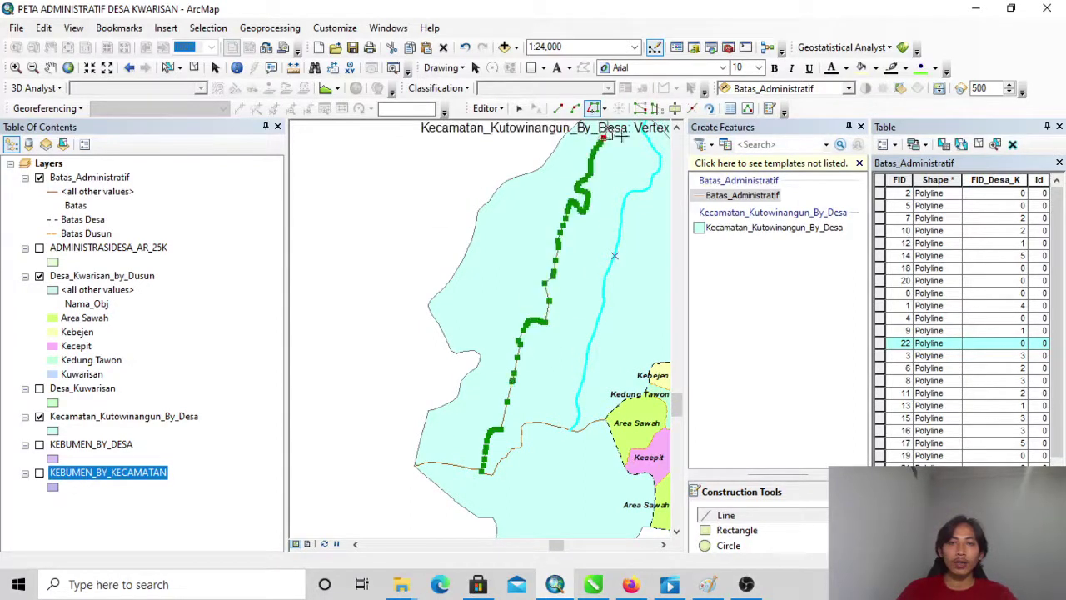
click(677, 144)
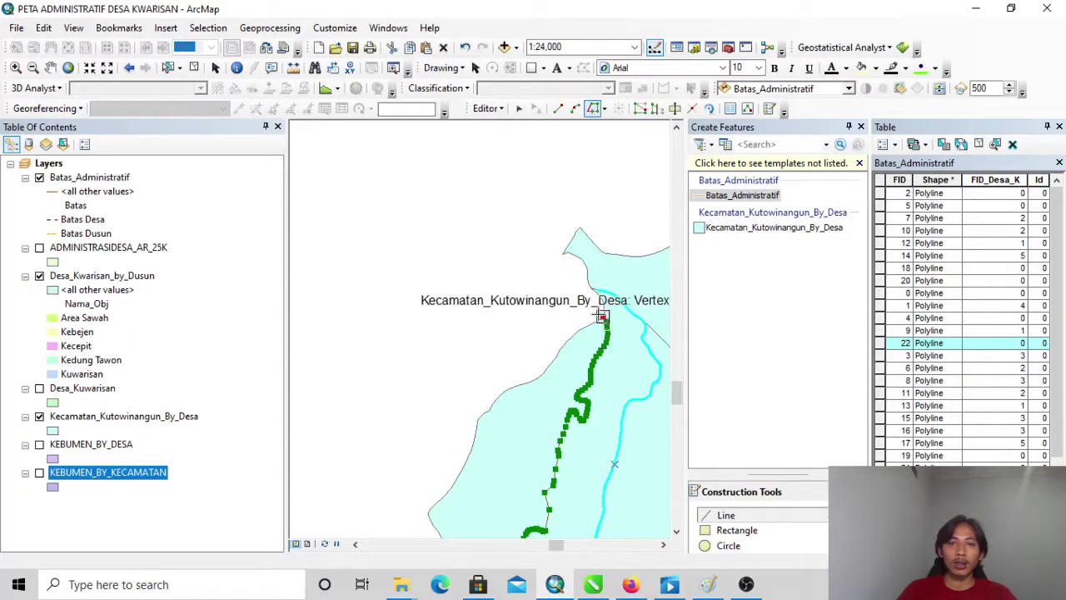
right_click(602, 316)
click(633, 434)
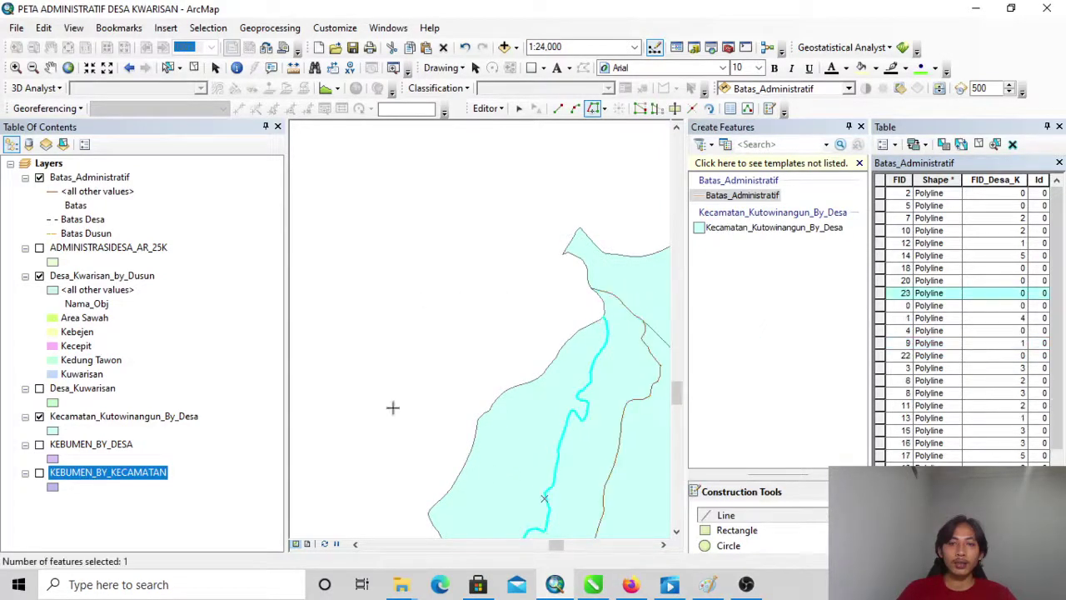
Hide the Kecamatan_Kutowinangun_By_Desa layer and start a Batas_Administratif line at the northwestern corner of the northernmost Area Sawah.
scroll(445, 405, up, 3)
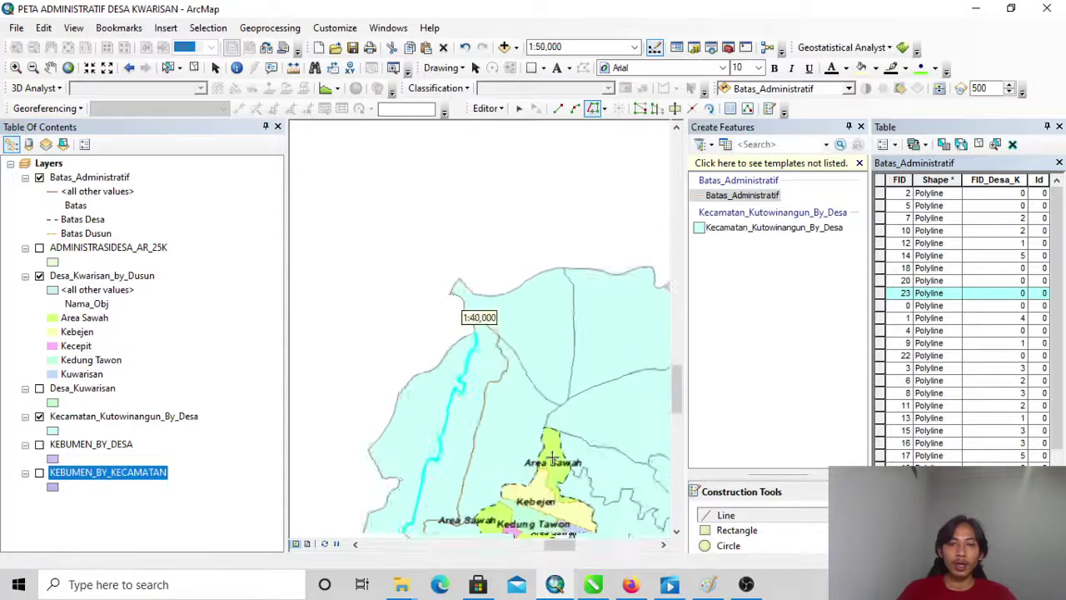
scroll(550, 458, down, 3)
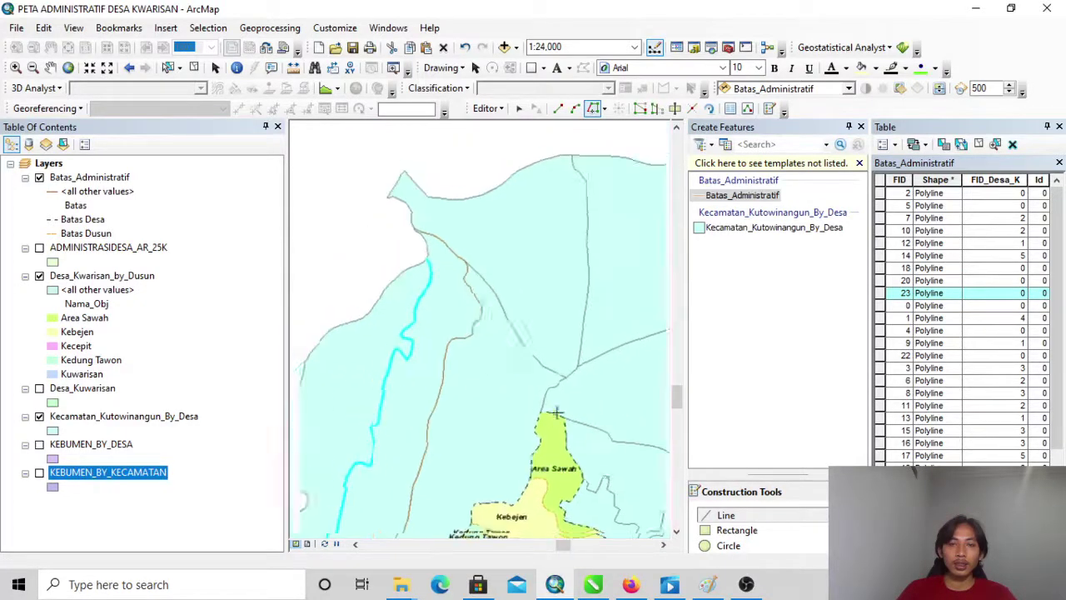
scroll(557, 414, up, 2)
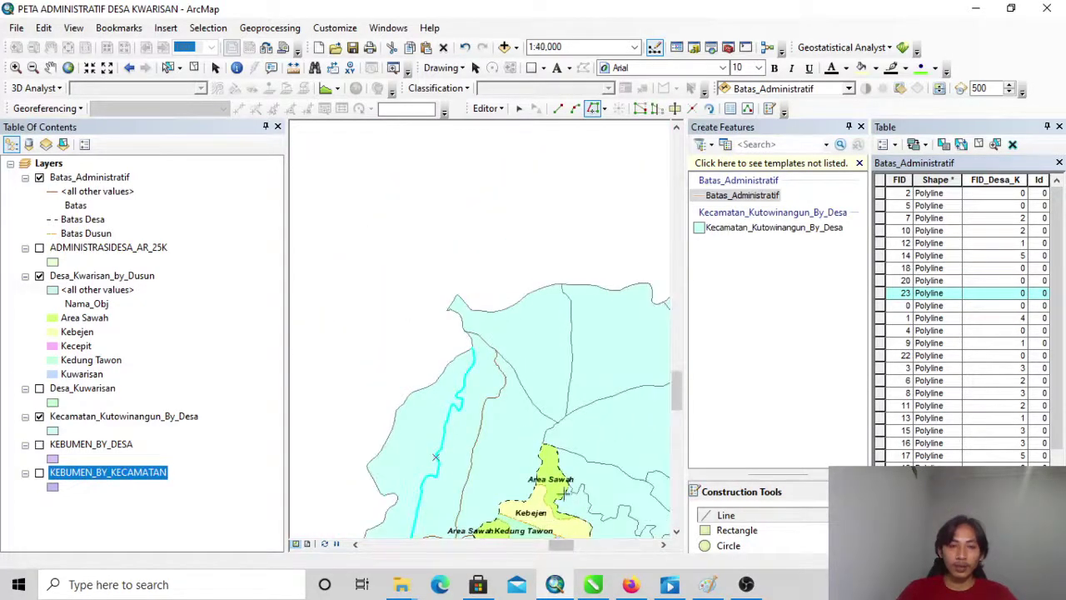
scroll(564, 491, down, 5)
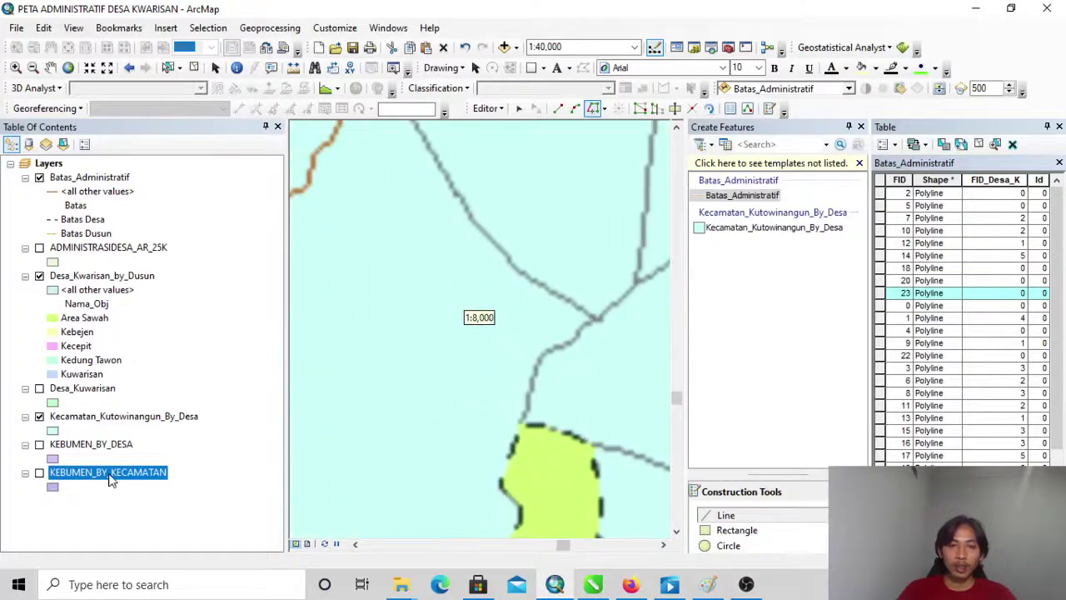
click(39, 417)
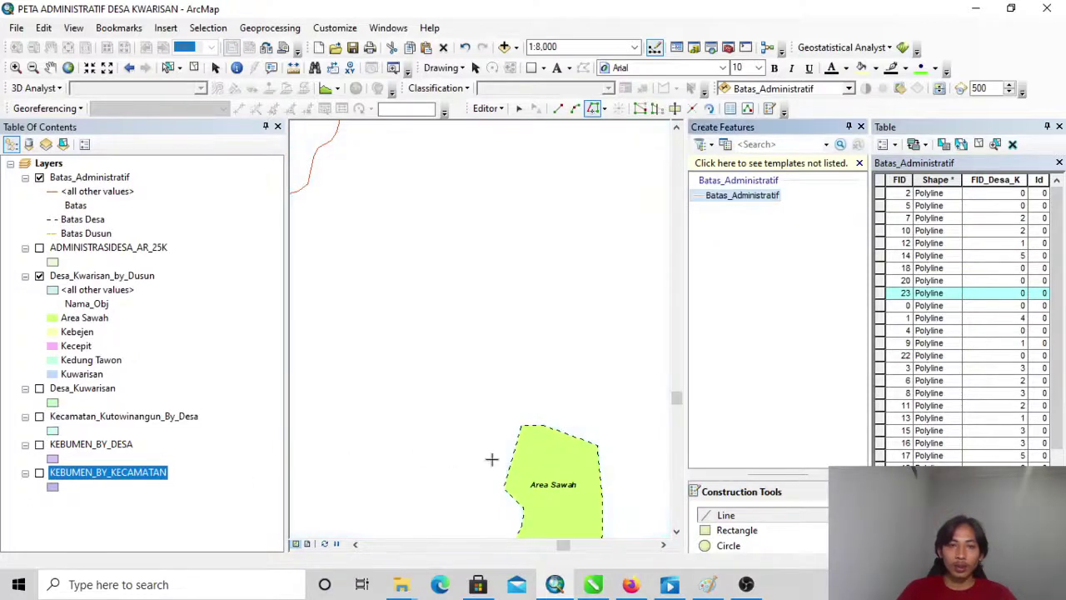
click(40, 416)
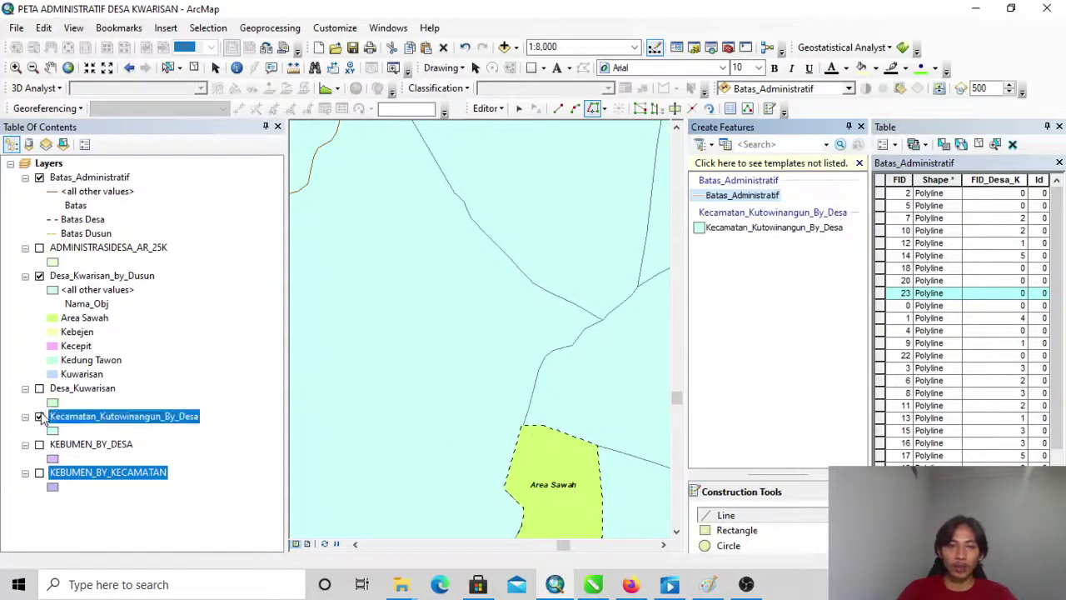
click(39, 416)
click(520, 428)
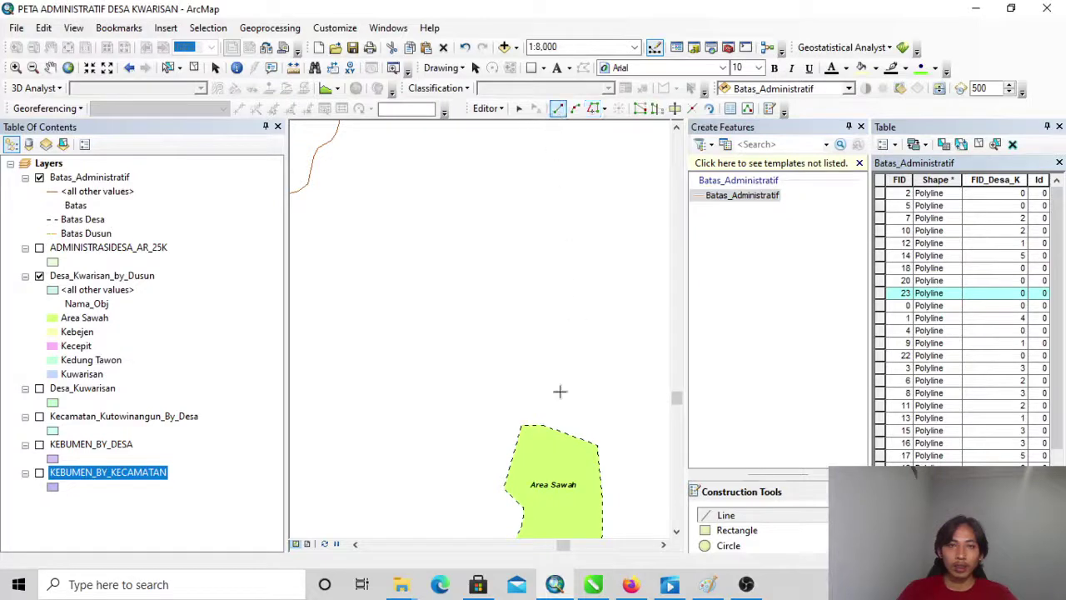
click(522, 427)
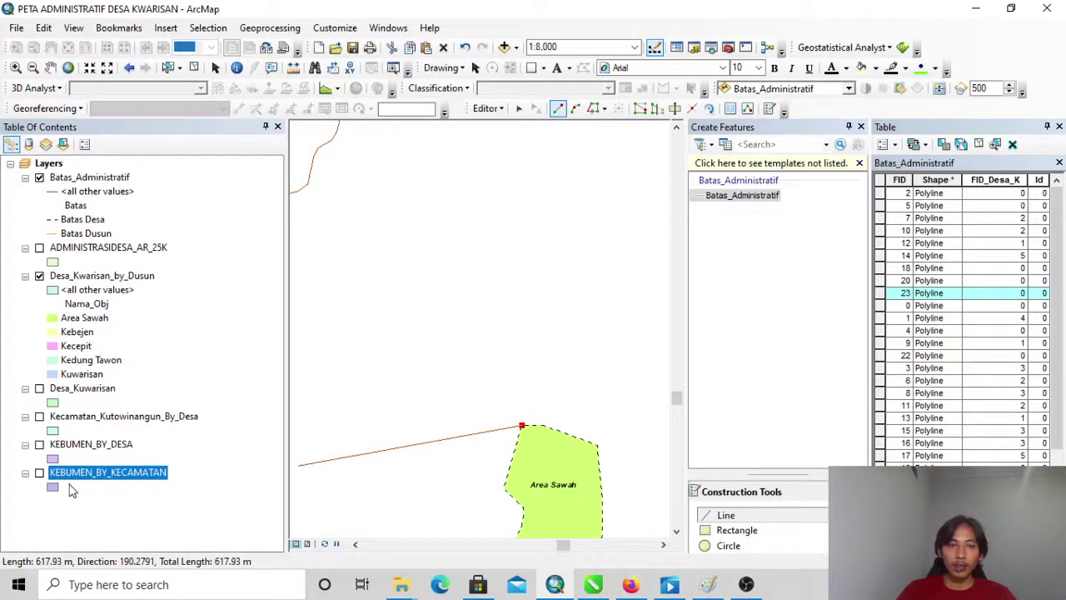
Show the Kecamatan_Kutowinangun_By_Desa layer again, trace the village boundary northward to the kecamatan's northern edge, and finish the line.
click(39, 417)
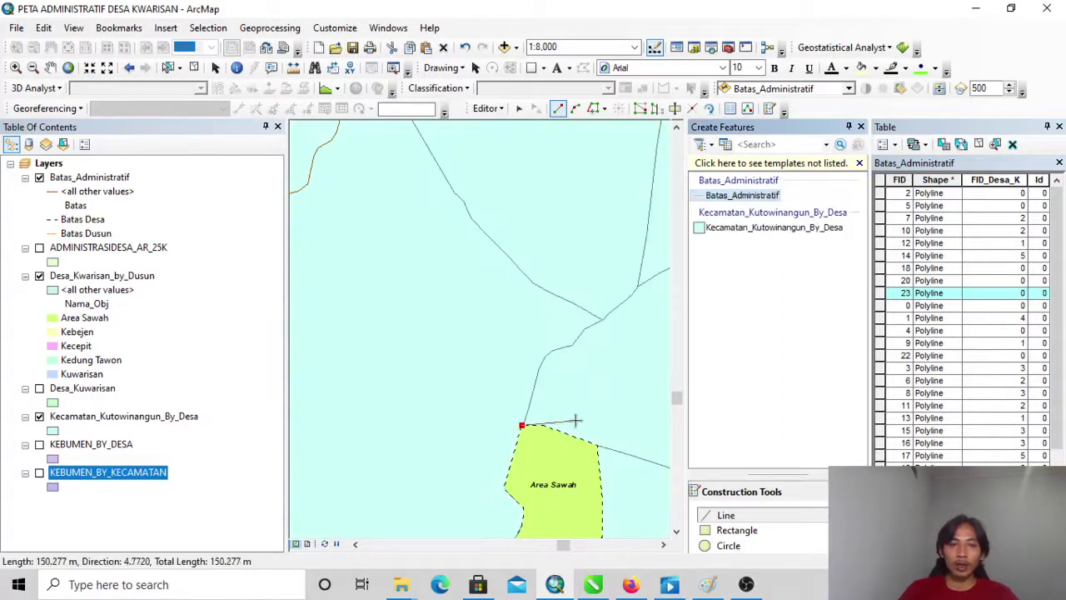
click(550, 383)
scroll(501, 458, down, 2)
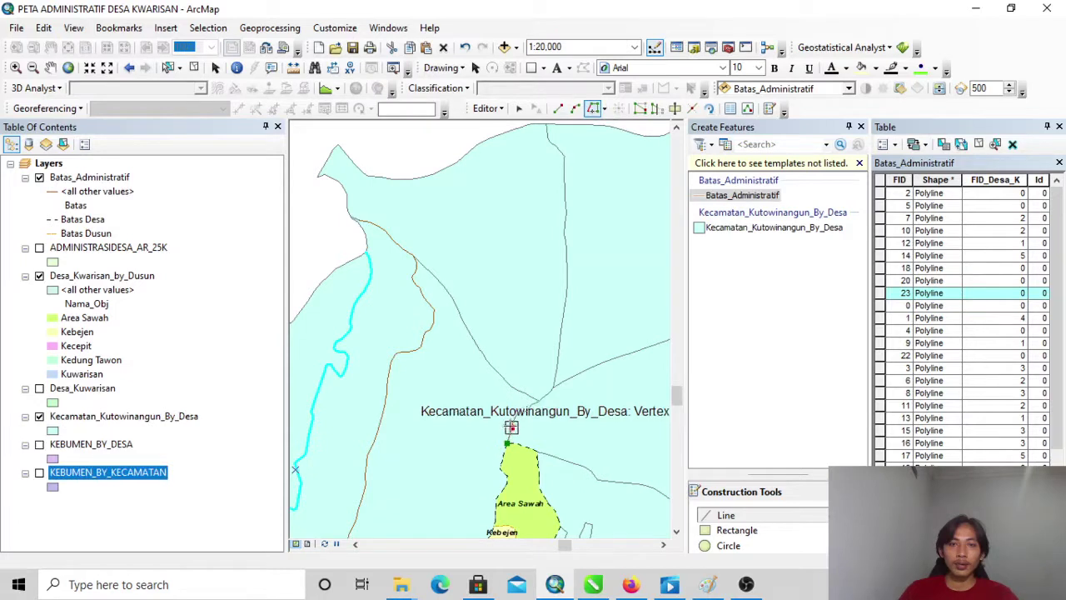
click(532, 387)
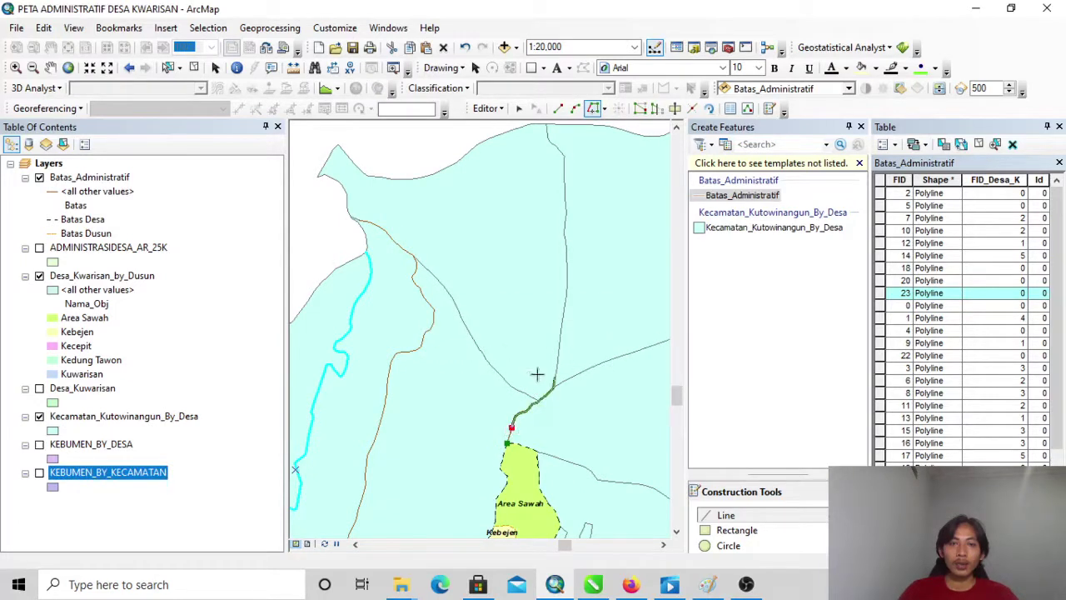
click(535, 127)
right_click(535, 129)
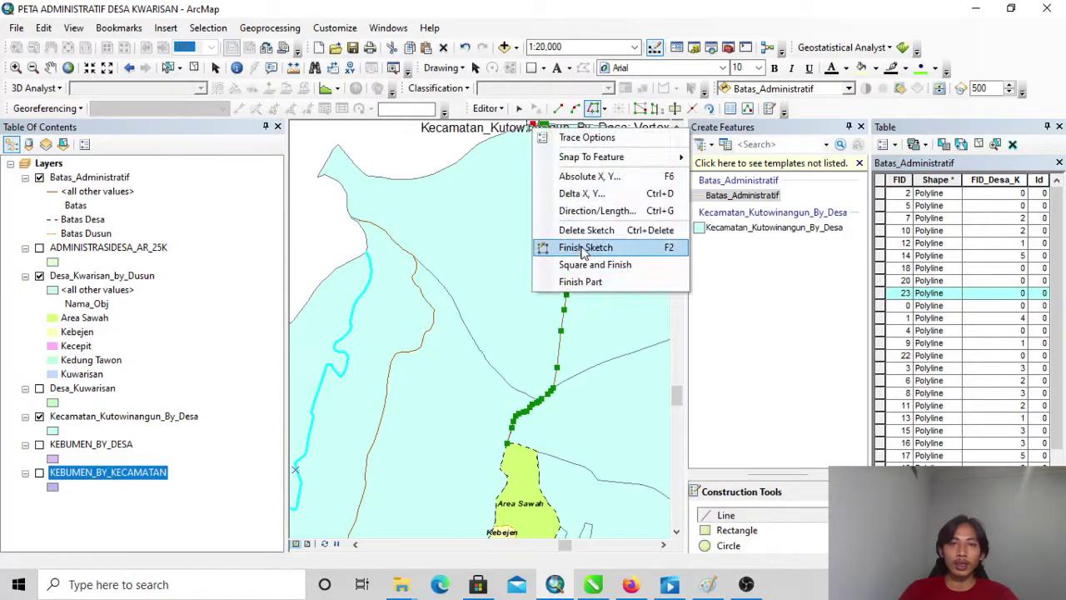
click(586, 248)
Trace the diagonal village boundary from the junction north of Area Sawah northwest to the existing line's endpoint and finish the line.
click(508, 382)
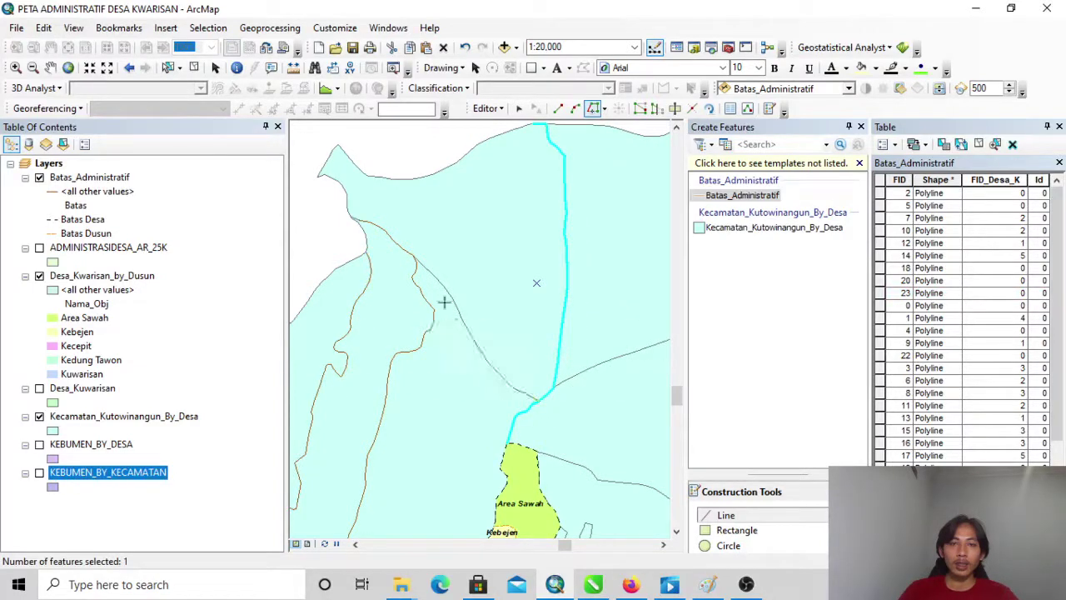
right_click(412, 255)
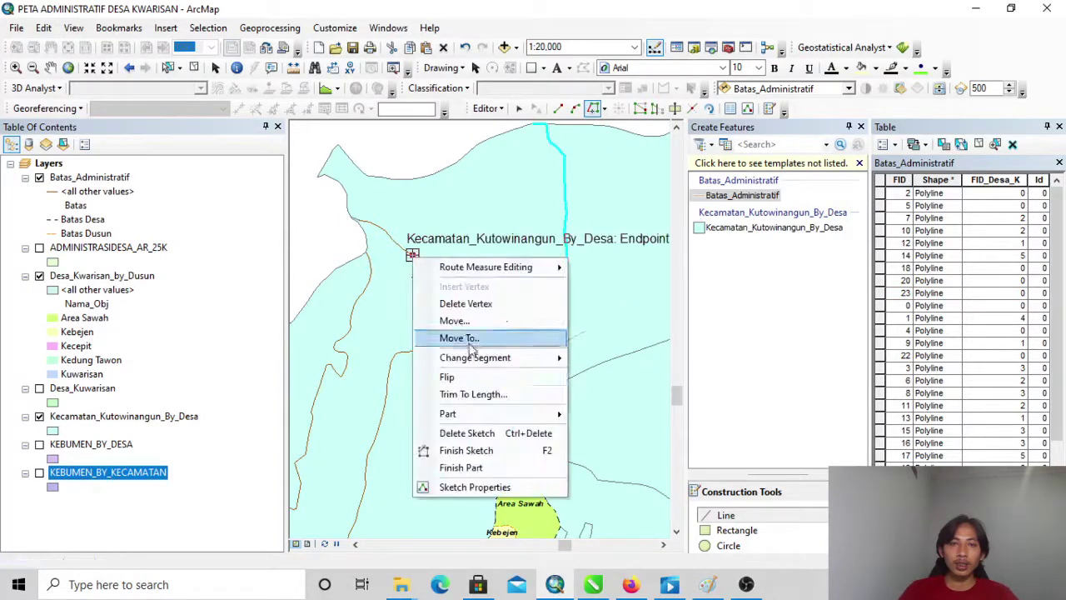
click(492, 450)
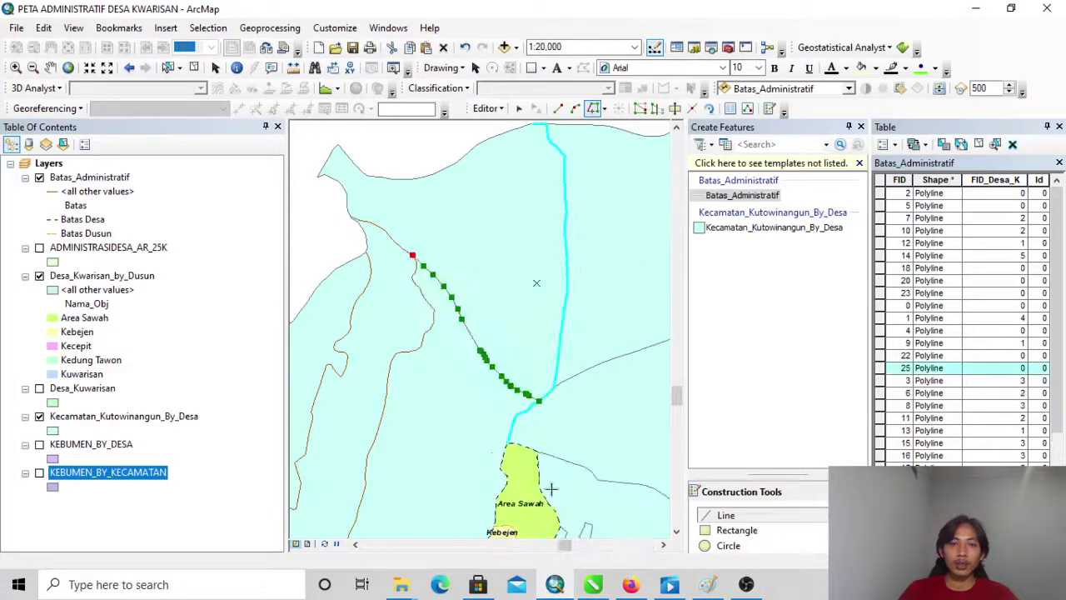
Try to trace the village boundary from the junction northeast of Area Sawah eastward, then north to the kecamatan's northern notch.
click(619, 545)
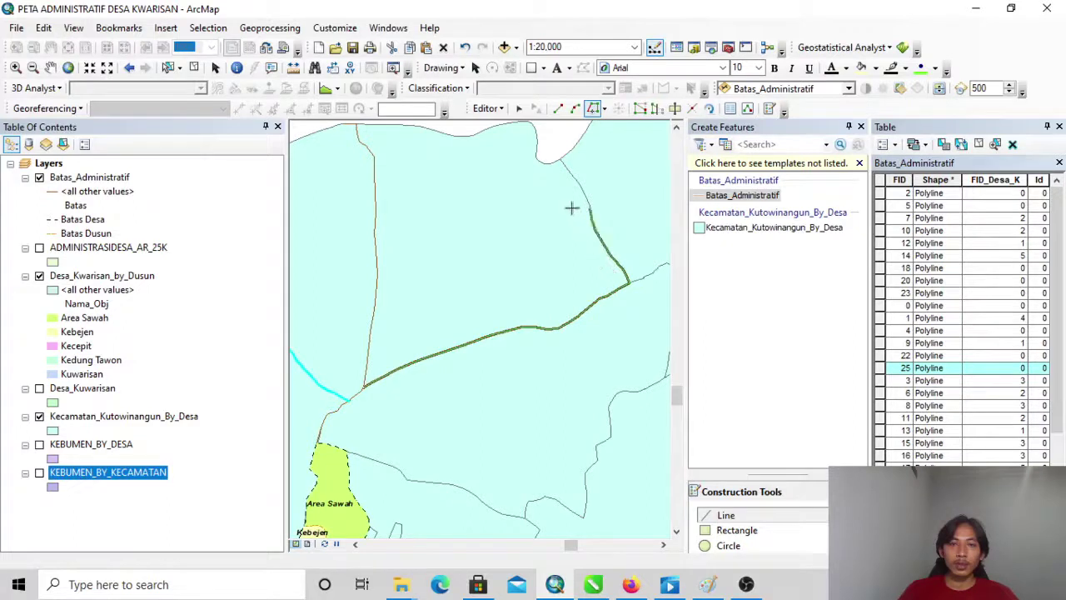
click(555, 162)
right_click(556, 165)
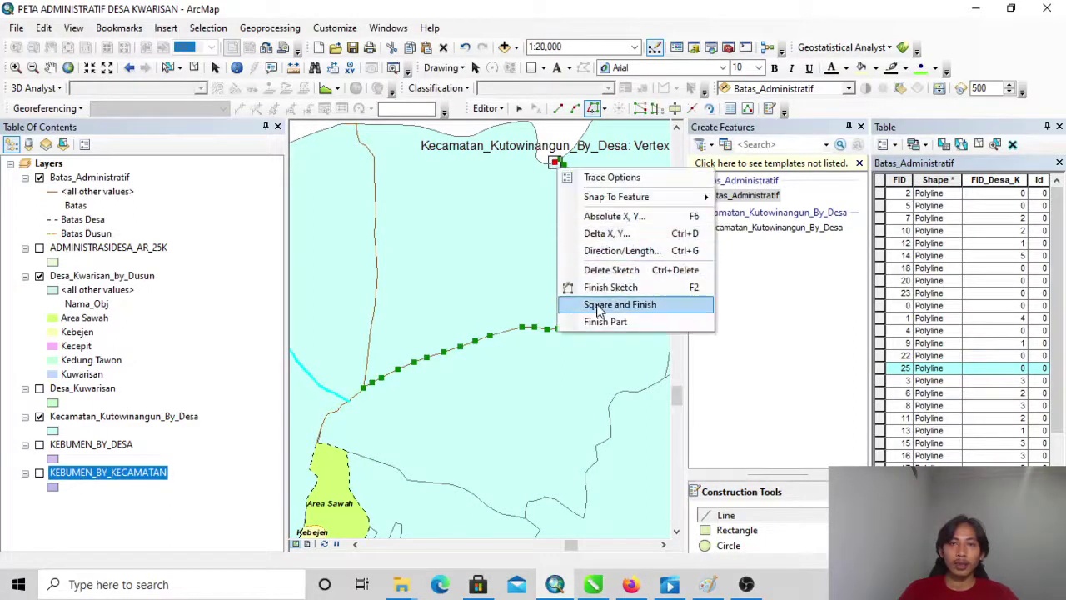
click(532, 274)
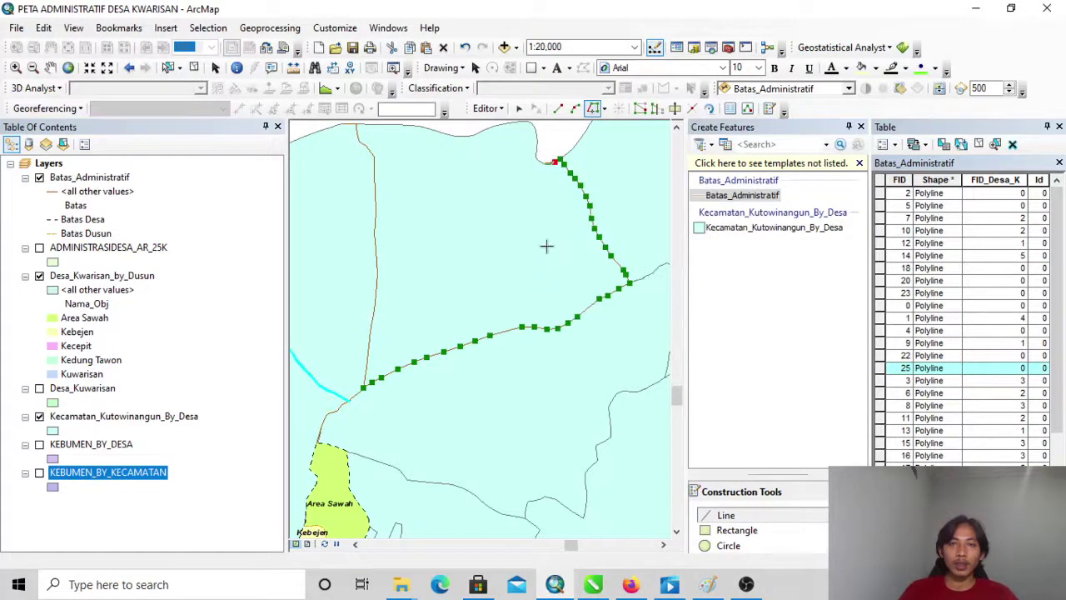
key(F2)
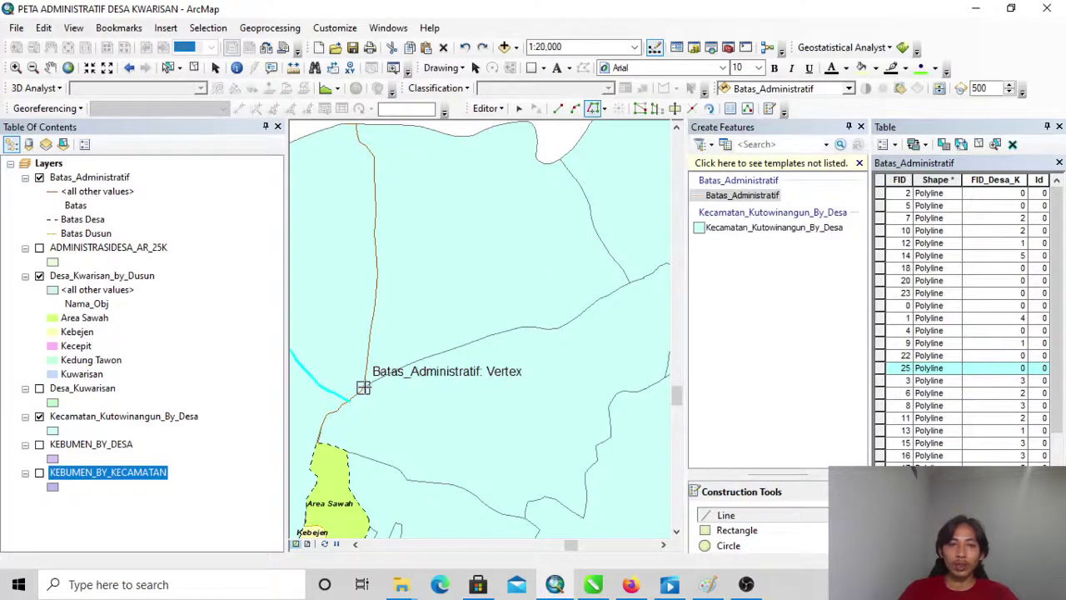
Trace the village boundary from the junction northeast of Area Sawah eastward, then north to the kecamatan's northern notch, and finish the line.
click(363, 388)
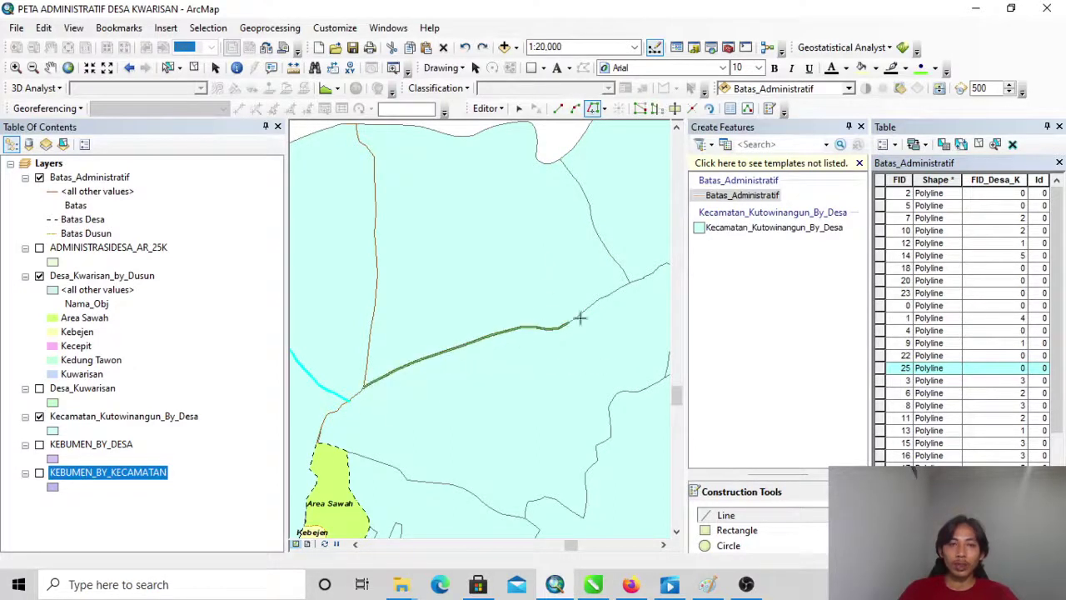
click(560, 159)
right_click(563, 158)
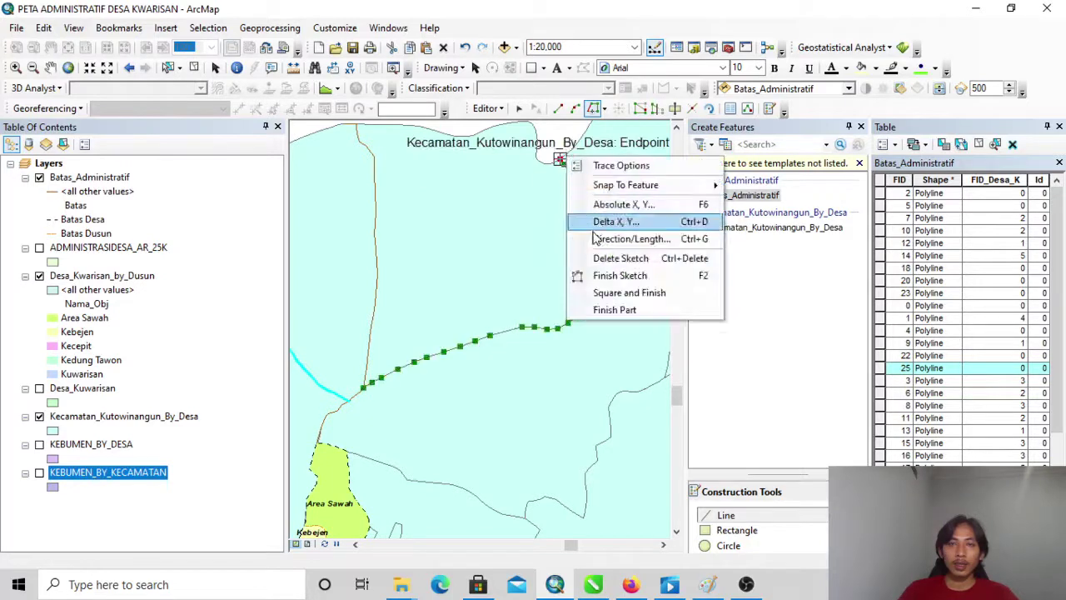
click(618, 275)
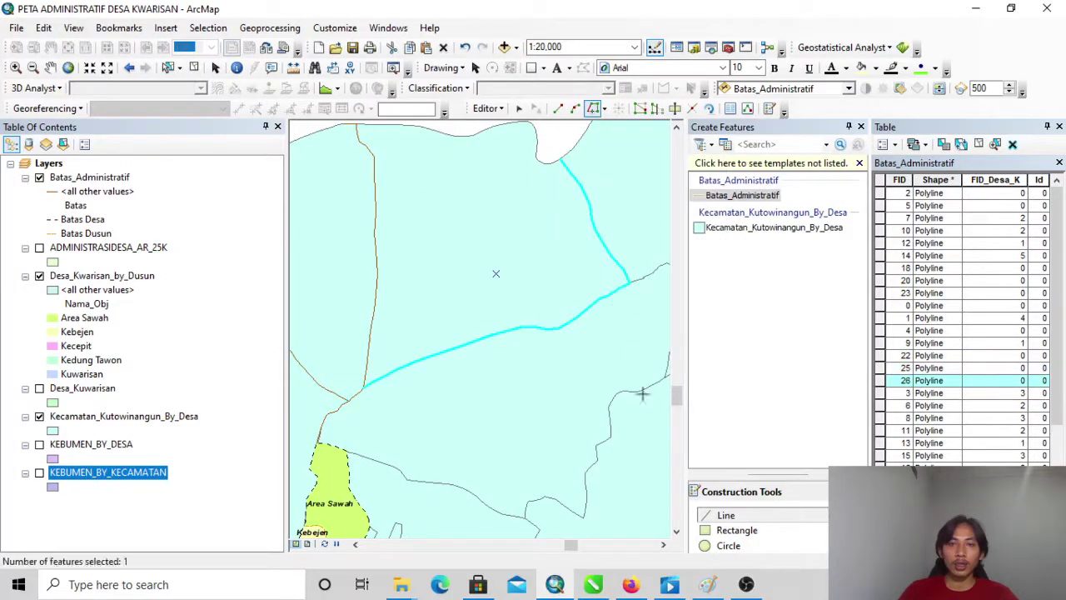
Trace the village boundary from the eastern junction south and west to Area Sawah's northeastern corner, hiding Kecamatan_Kutowinangun_By_Desa to snap the endpoint, and finish the line.
click(652, 545)
click(439, 283)
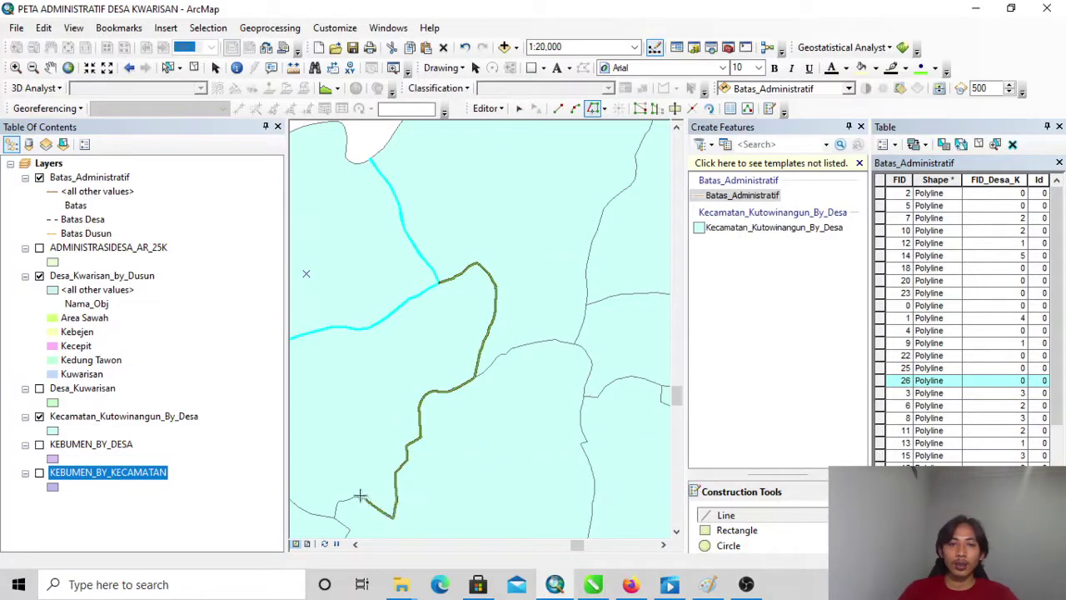
click(313, 514)
click(373, 544)
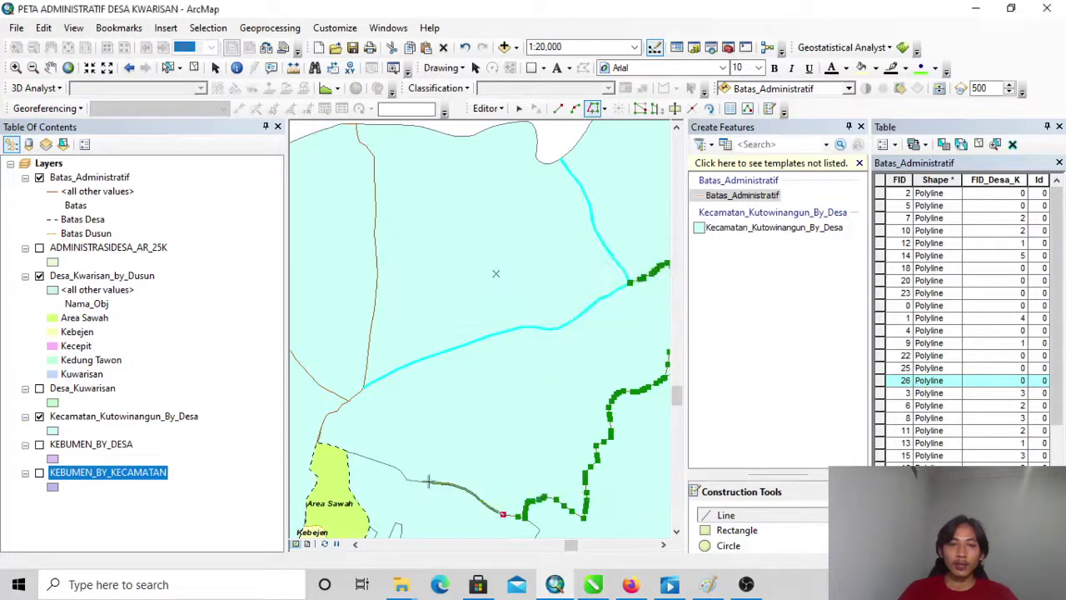
scroll(359, 460, up, 5)
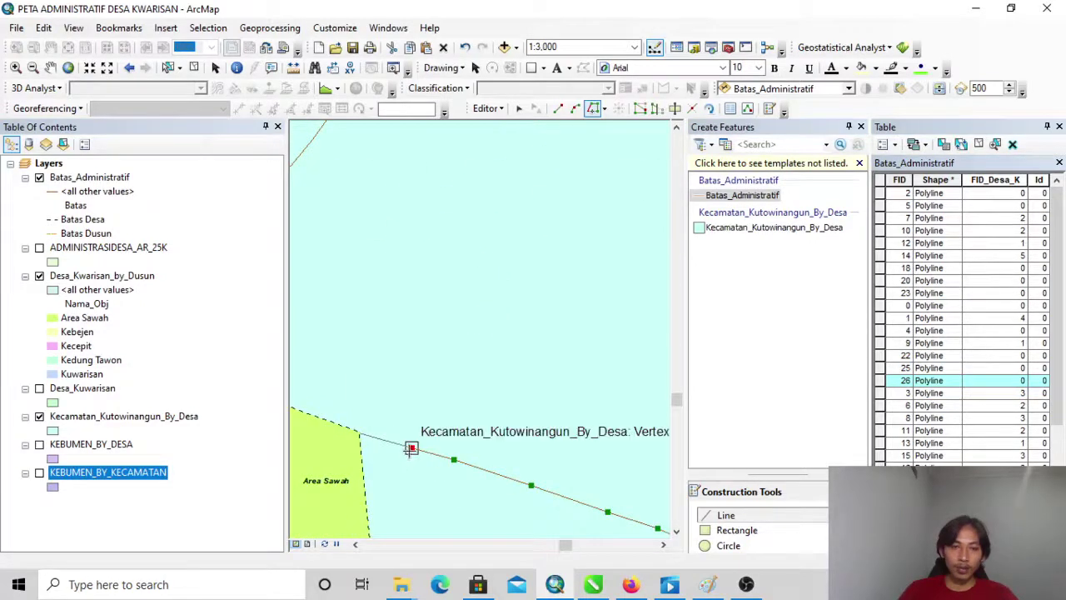
click(368, 435)
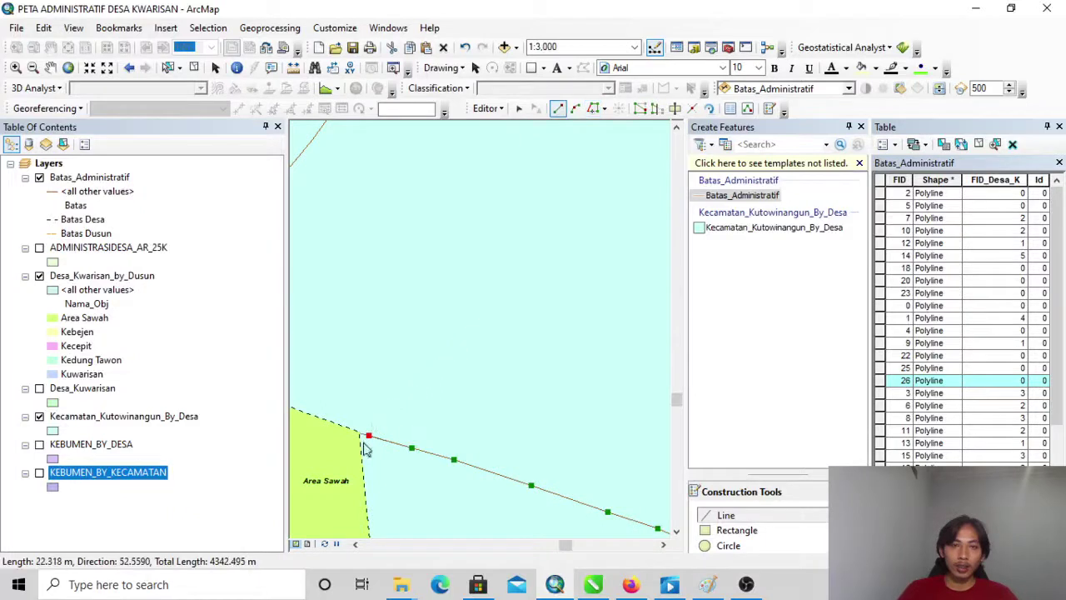
scroll(351, 452, up, 2)
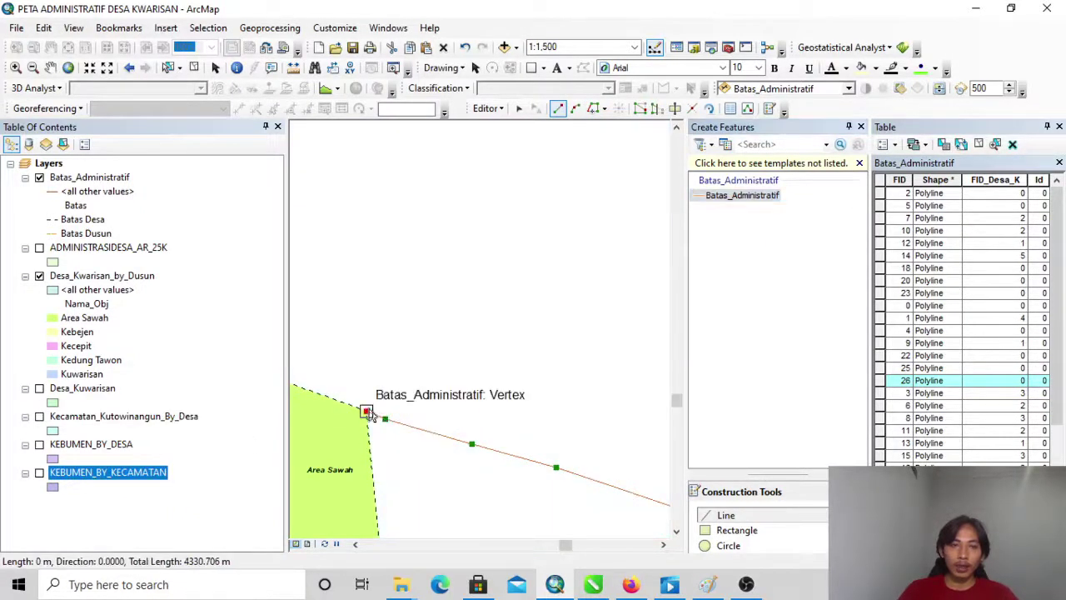
right_click(369, 409)
click(422, 361)
Show Kecamatan_Kutowinangun_By_Desa again, trace the looping boundary from the junction east of Area Sawah southeast to the kecamatan's southern edge, and finish the line.
scroll(420, 350, down, 3)
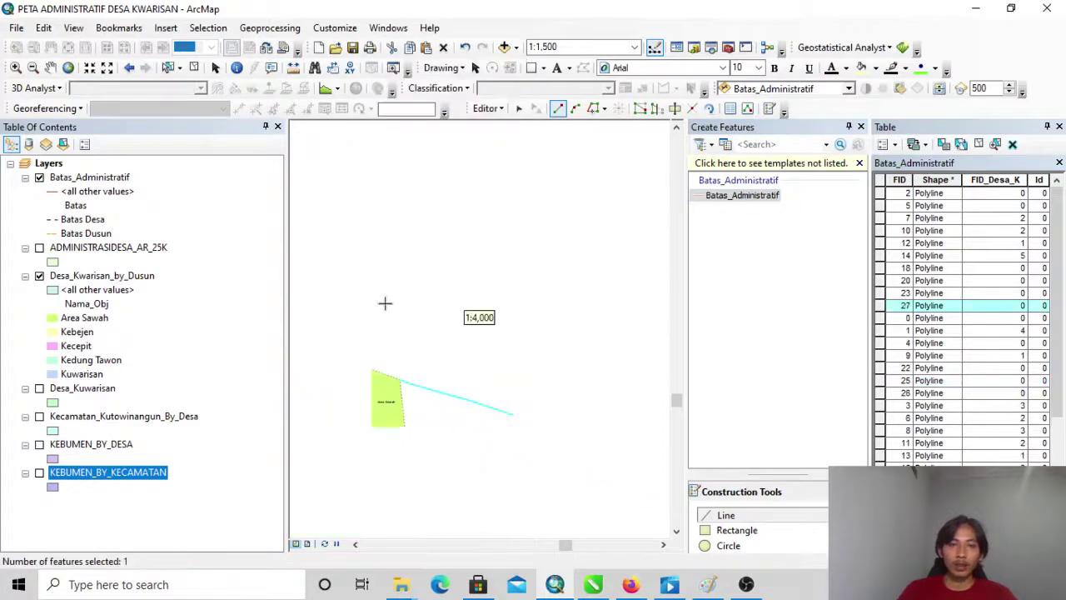
scroll(464, 445, down, 2)
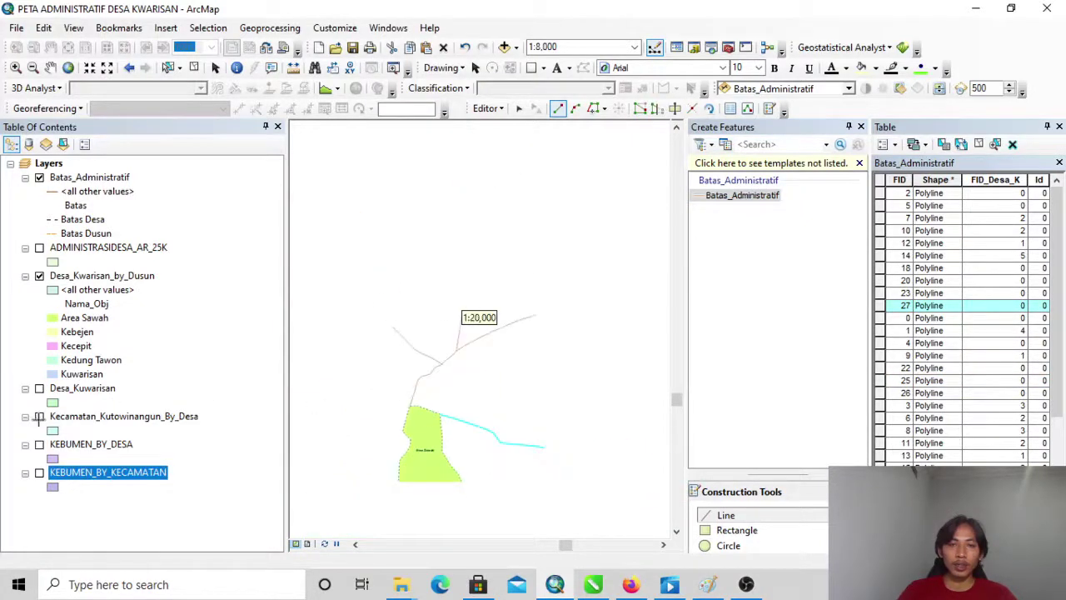
click(39, 416)
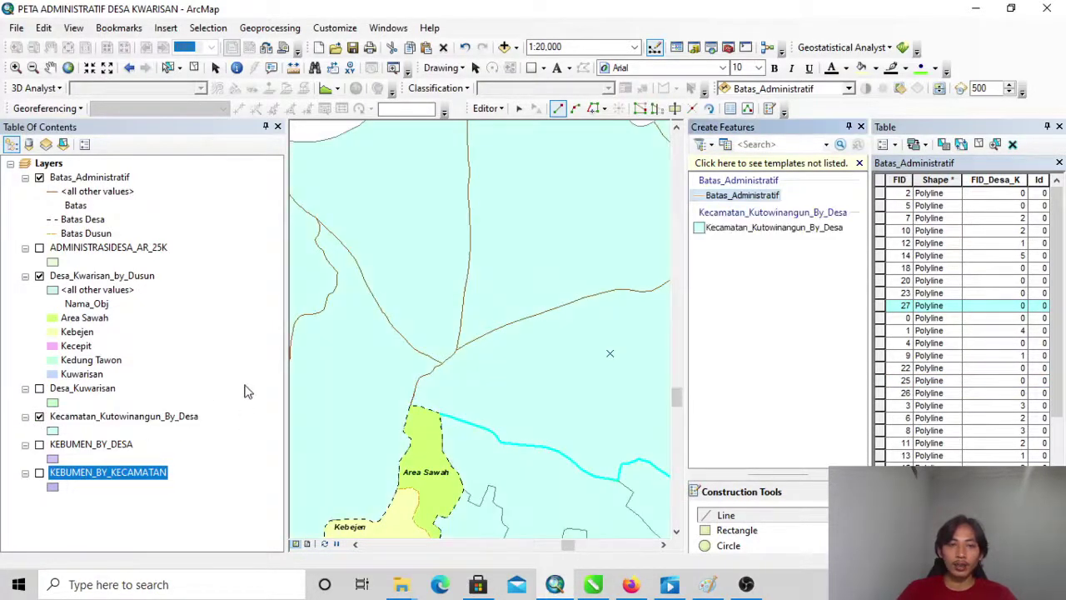
scroll(588, 497, down, 2)
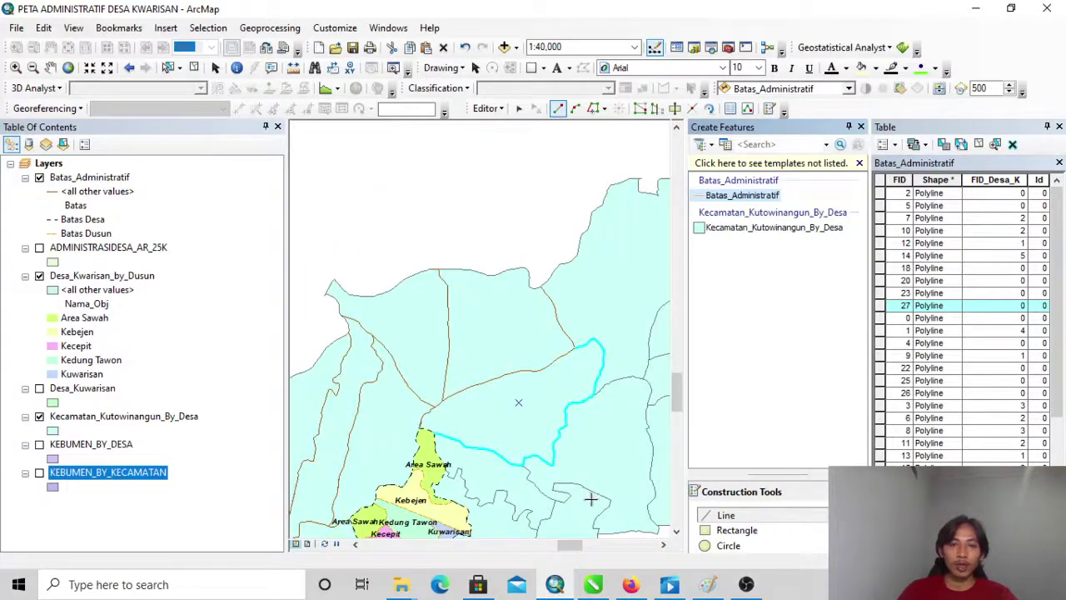
scroll(529, 475, up, 2)
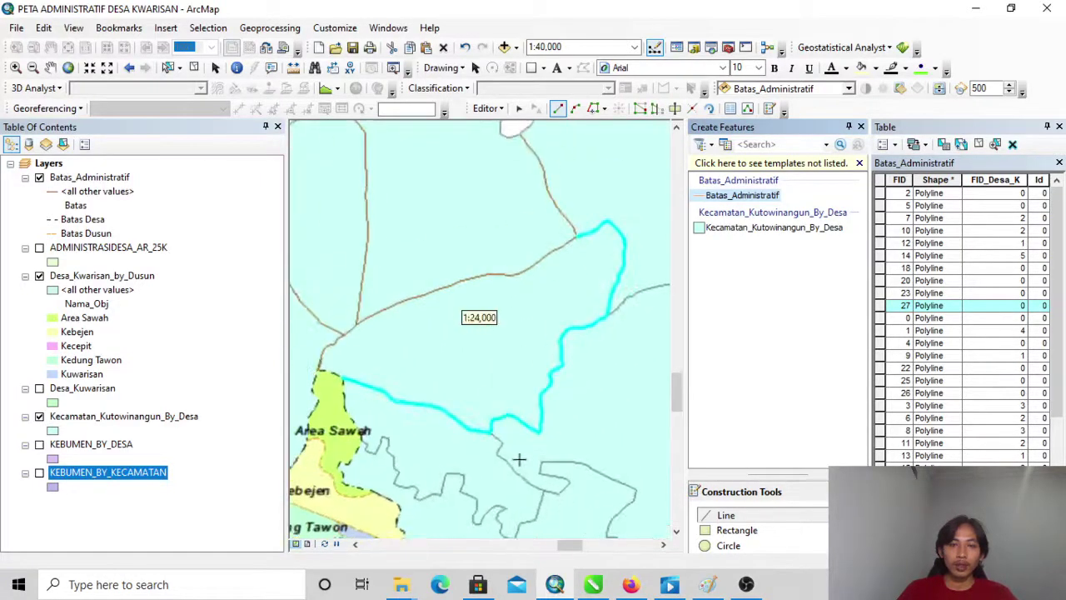
click(491, 437)
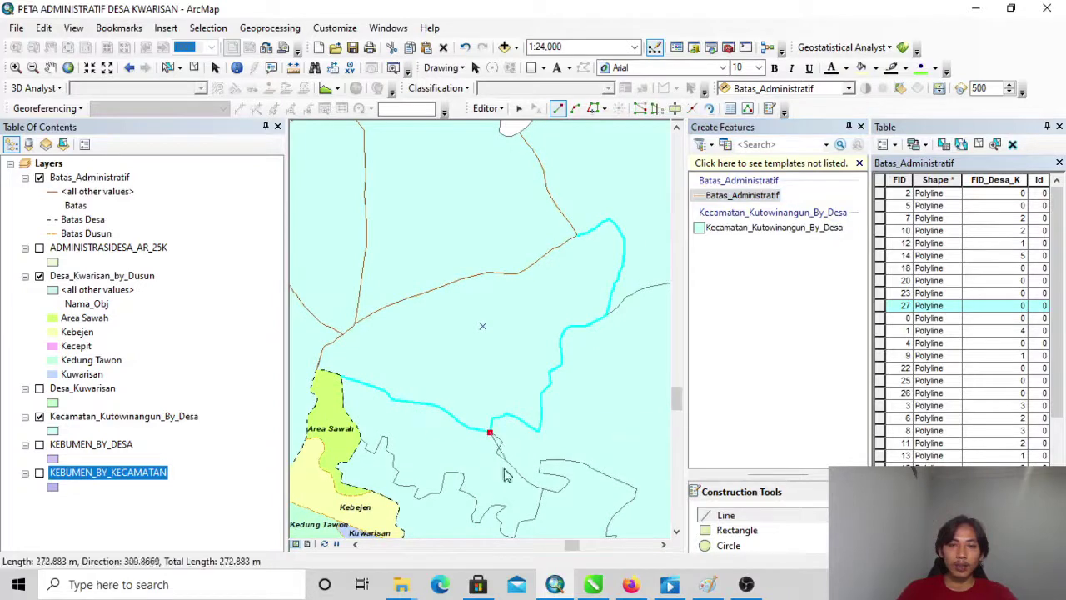
click(592, 108)
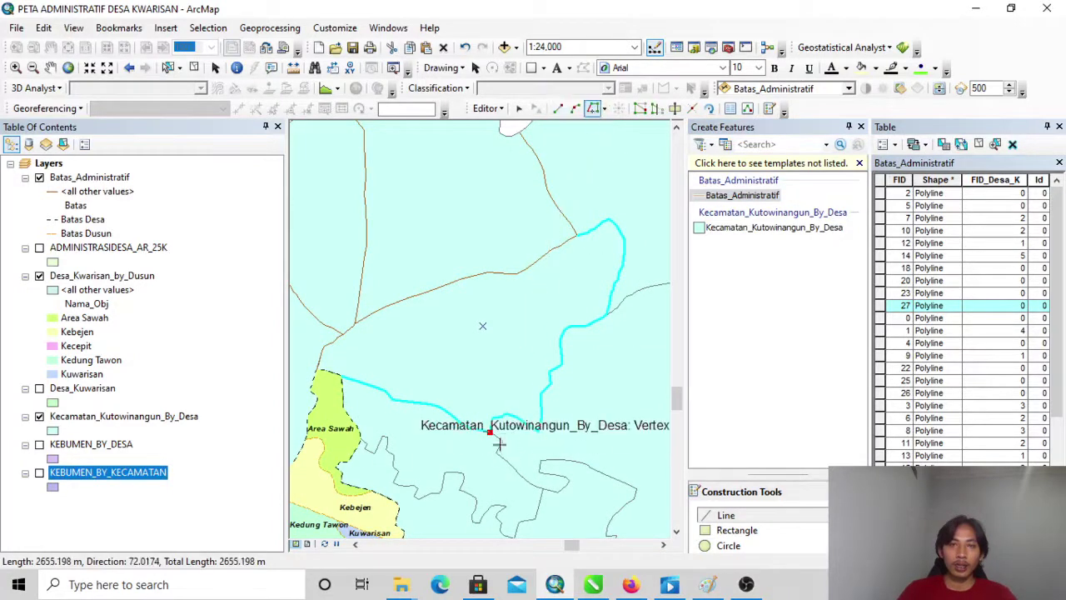
click(490, 433)
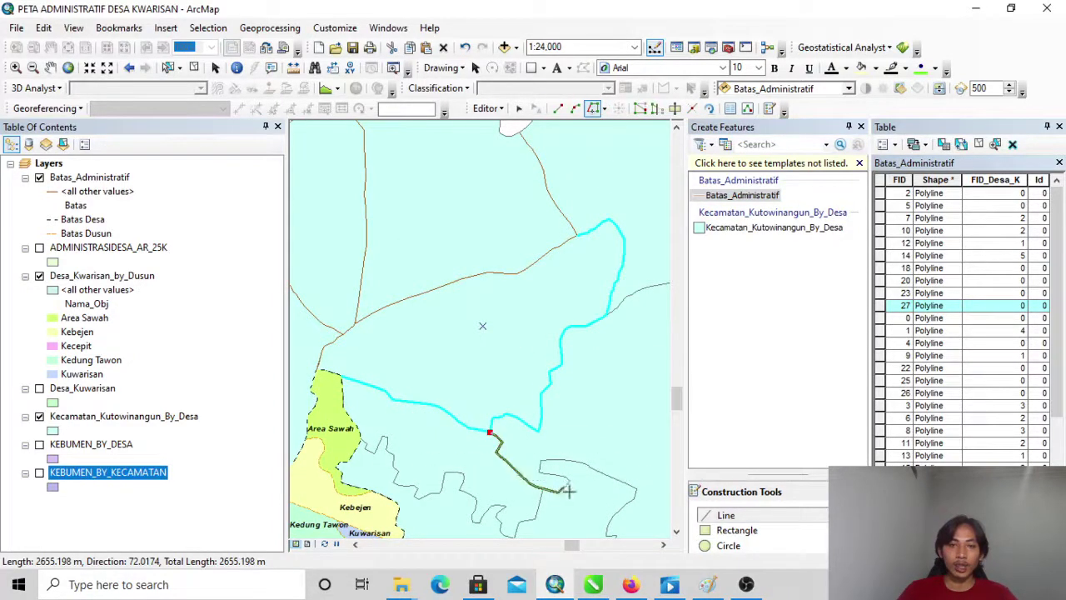
click(612, 523)
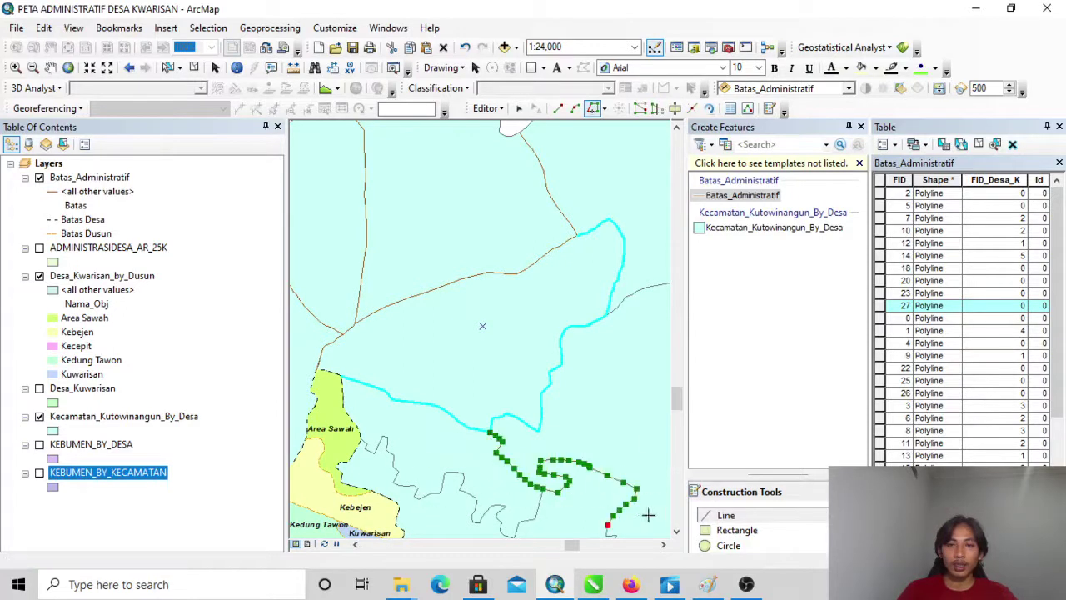
click(677, 523)
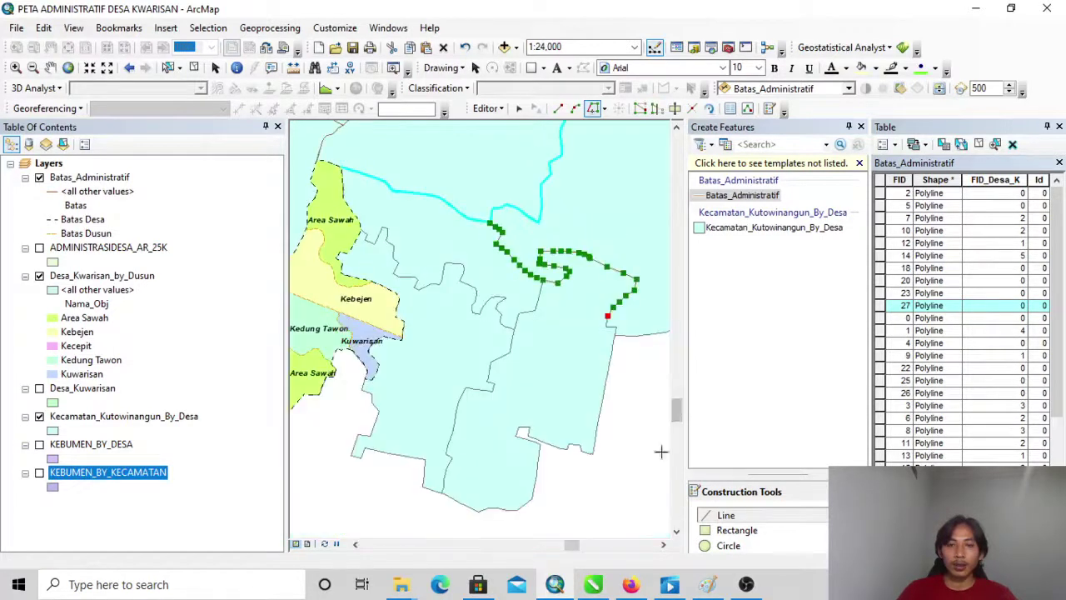
right_click(616, 327)
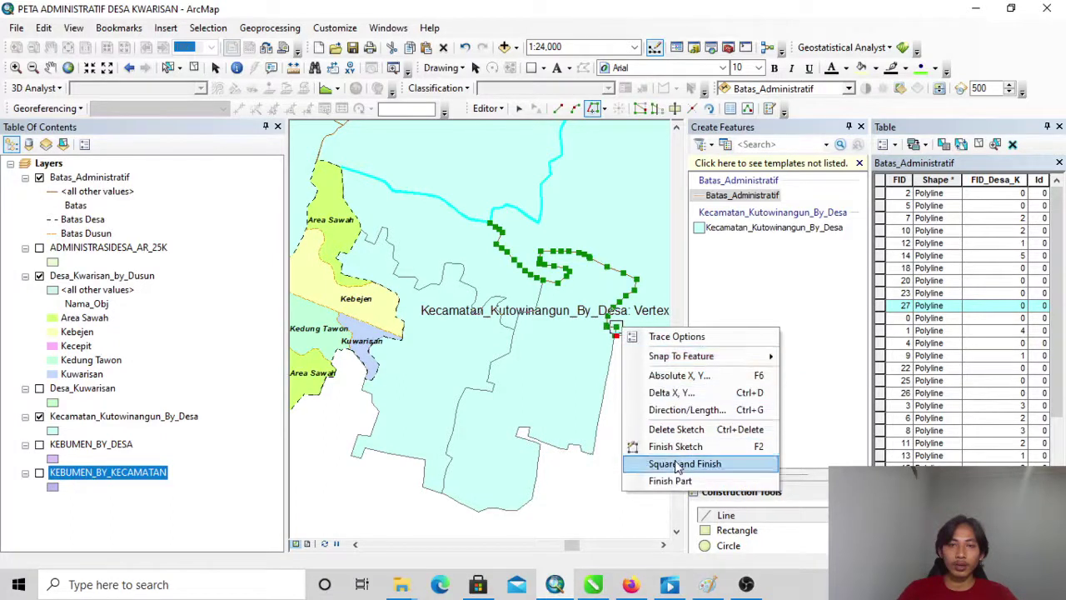
click(658, 442)
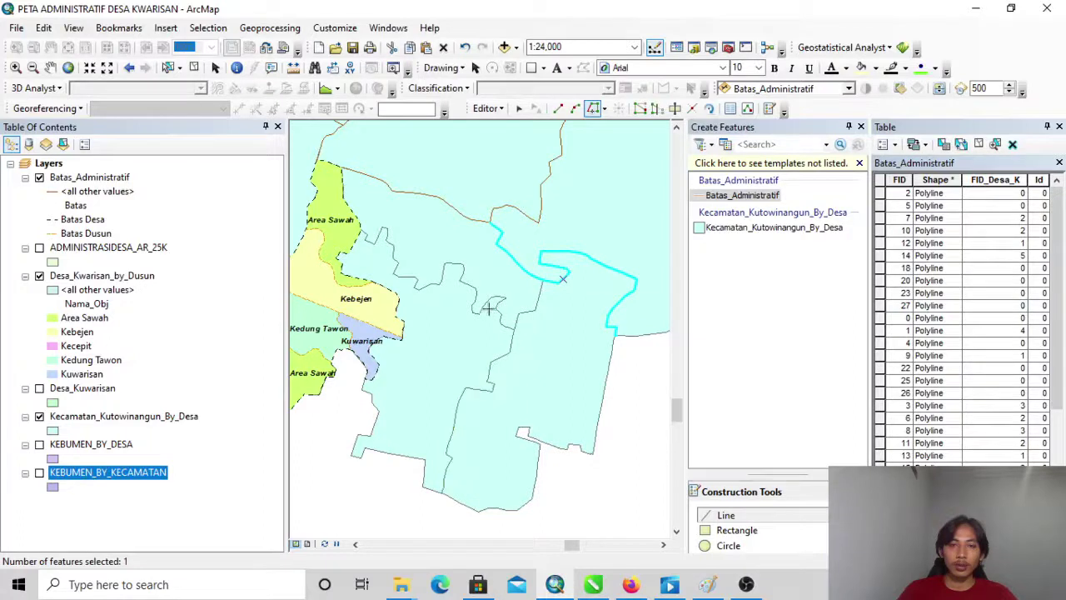
Trace the village boundary between the kecamatan's southern edge east of Kuwarisan and the looping line to its northeast, and finish the line.
click(543, 280)
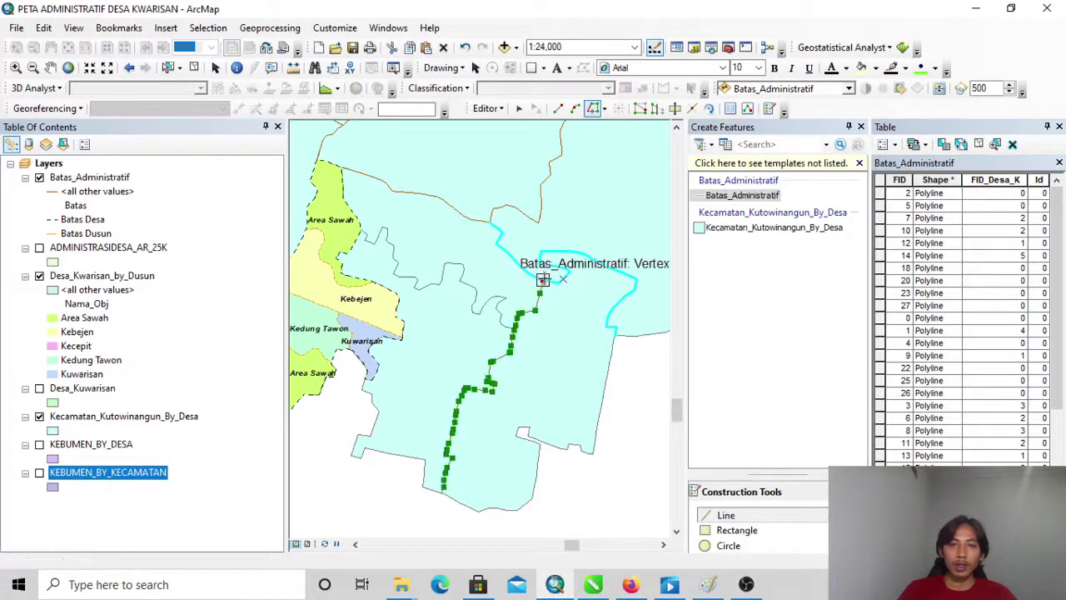
right_click(542, 280)
click(599, 472)
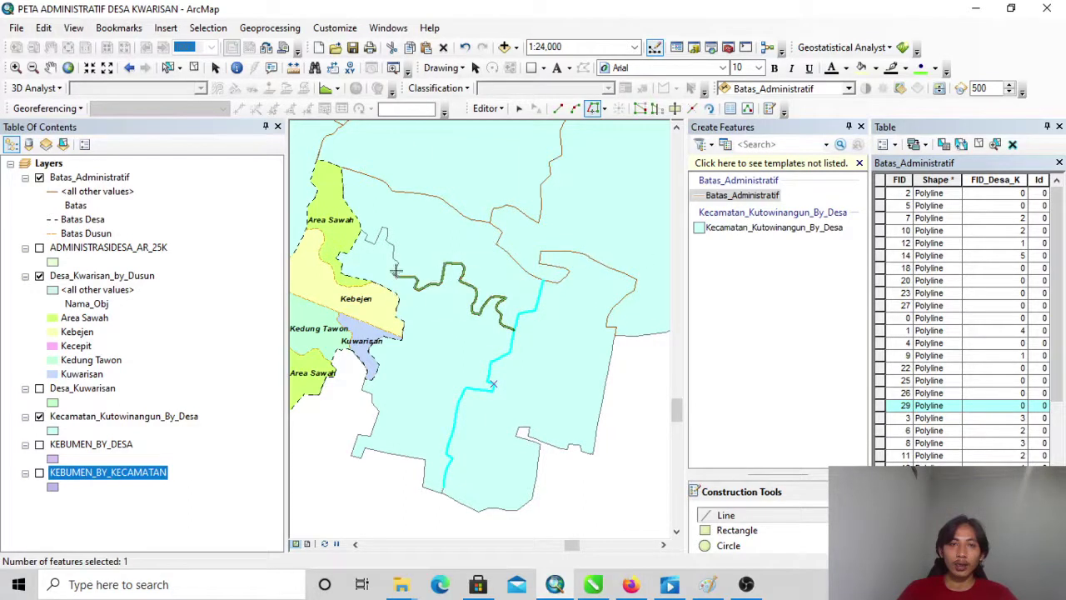
Trace the winding boundary westward to Area Sawah's eastern edge, hide Kecamatan_Kutowinangun_By_Desa to snap the endpoint to the Batas_Administratif vertex, and finish the line.
click(367, 235)
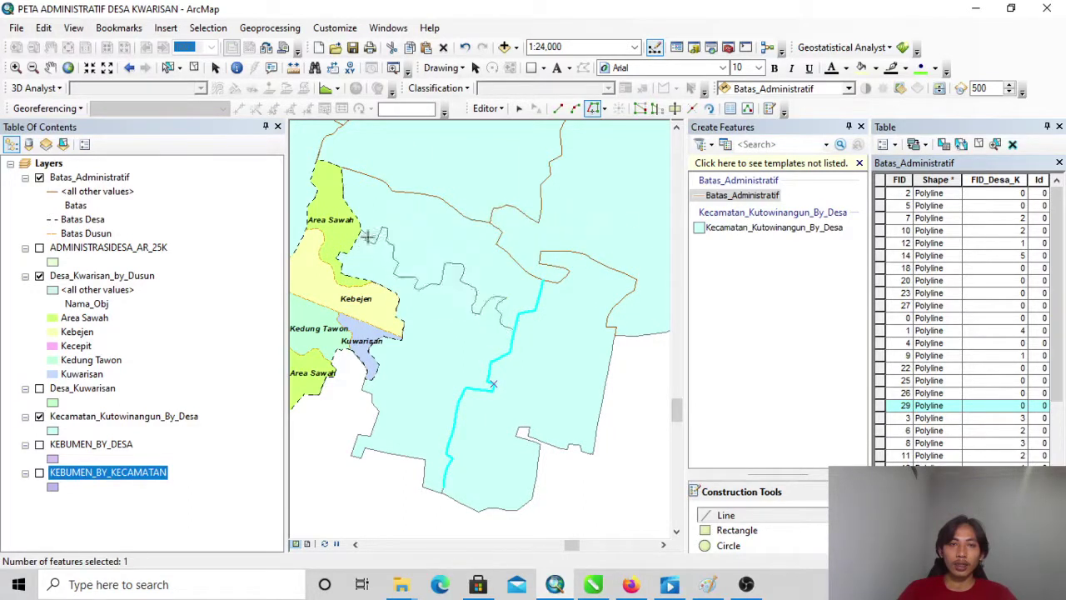
scroll(368, 235, down, 5)
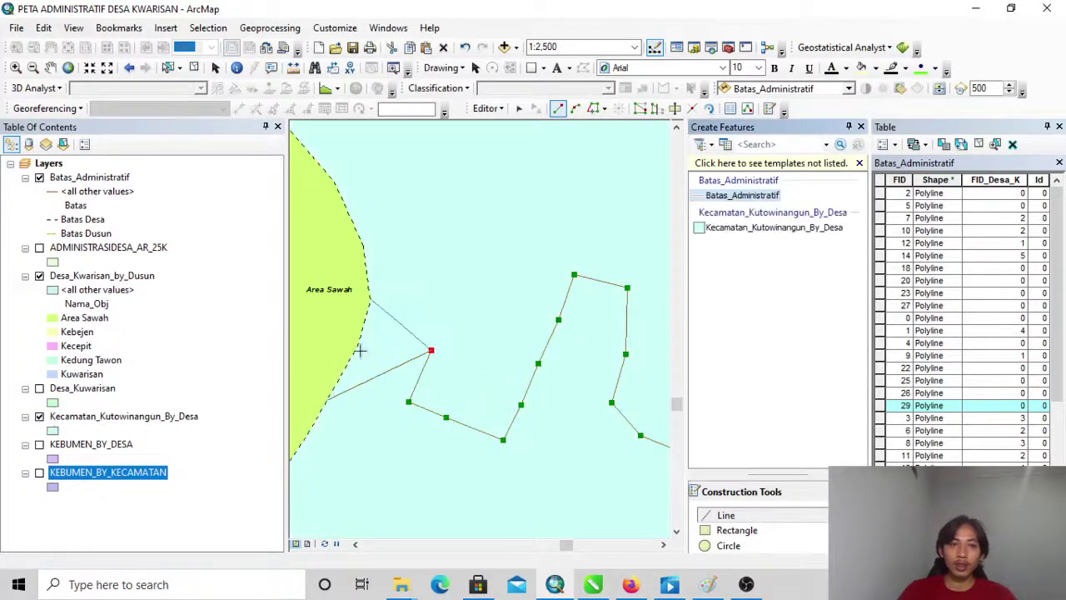
click(39, 417)
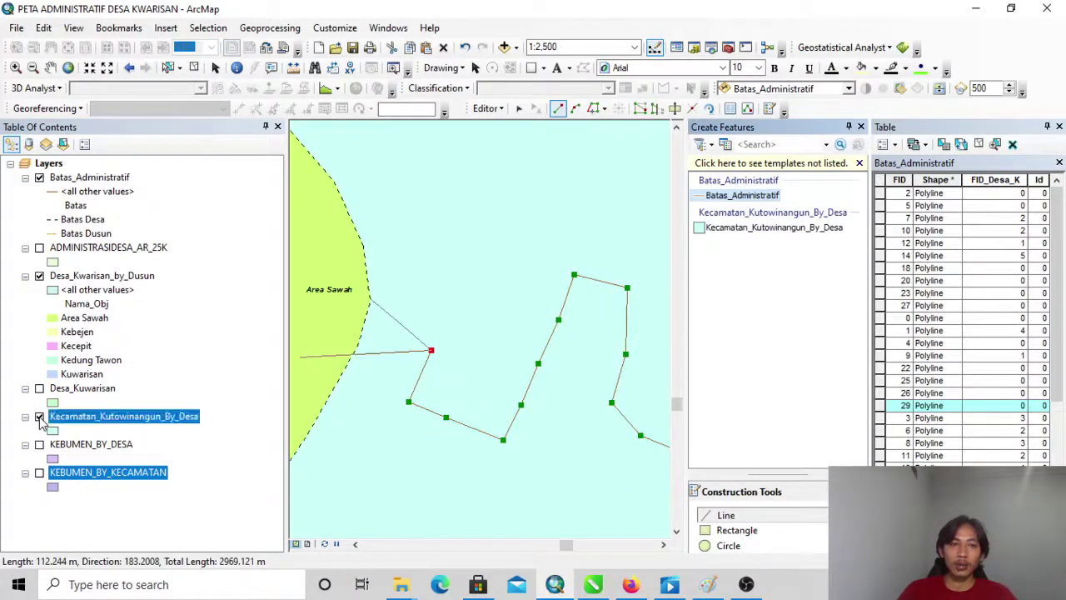
click(371, 300)
right_click(374, 303)
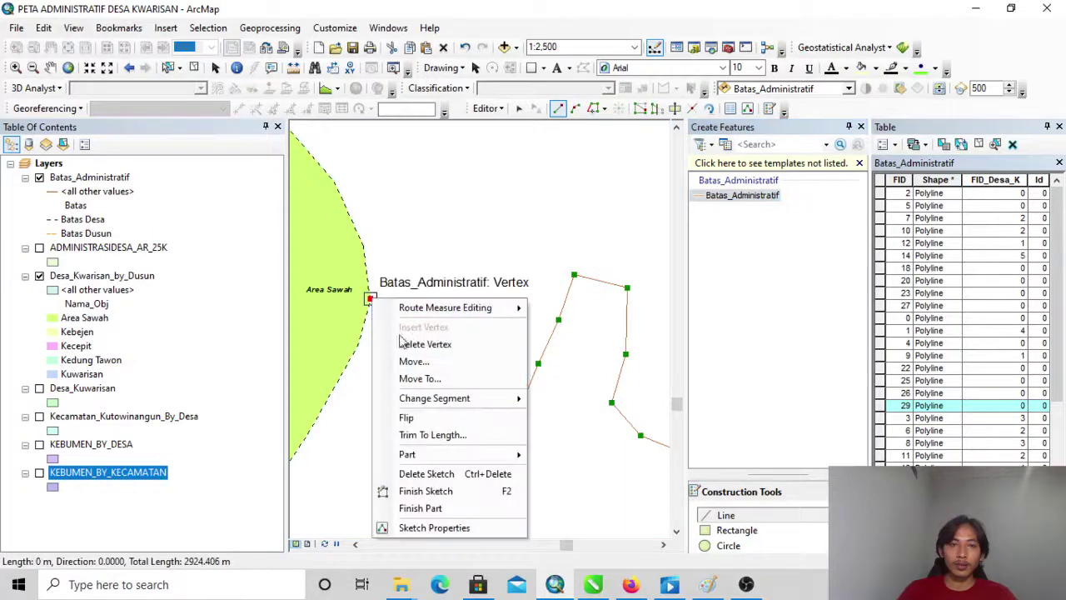
scroll(381, 411, down, 5)
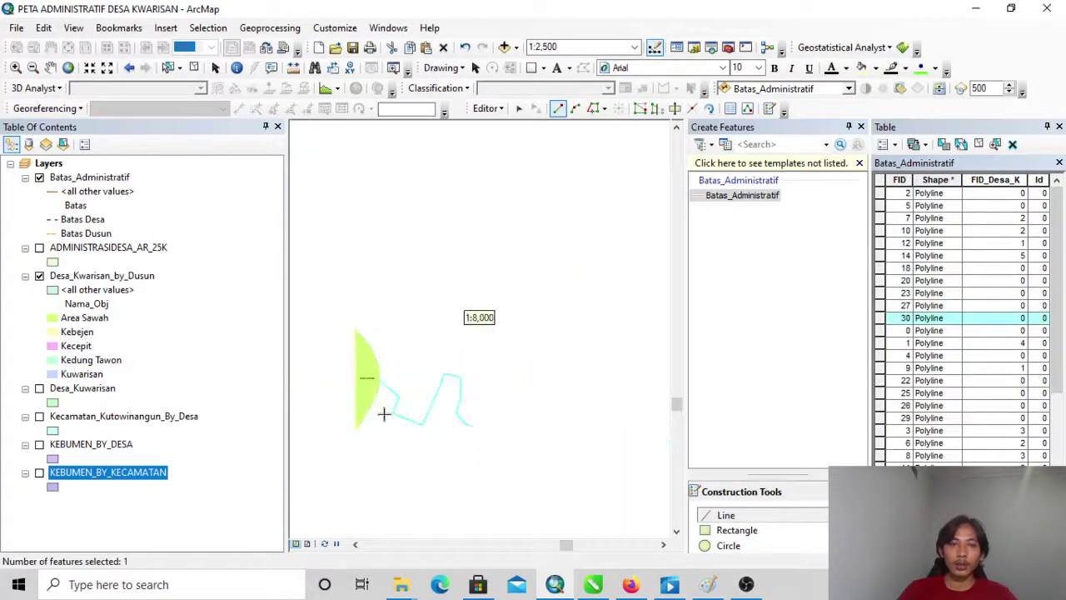
Show Kecamatan_Kutowinangun_By_Desa again, trace the next village boundary to the east, arching south to the kecamatan's southern edge, and finish the line.
click(40, 416)
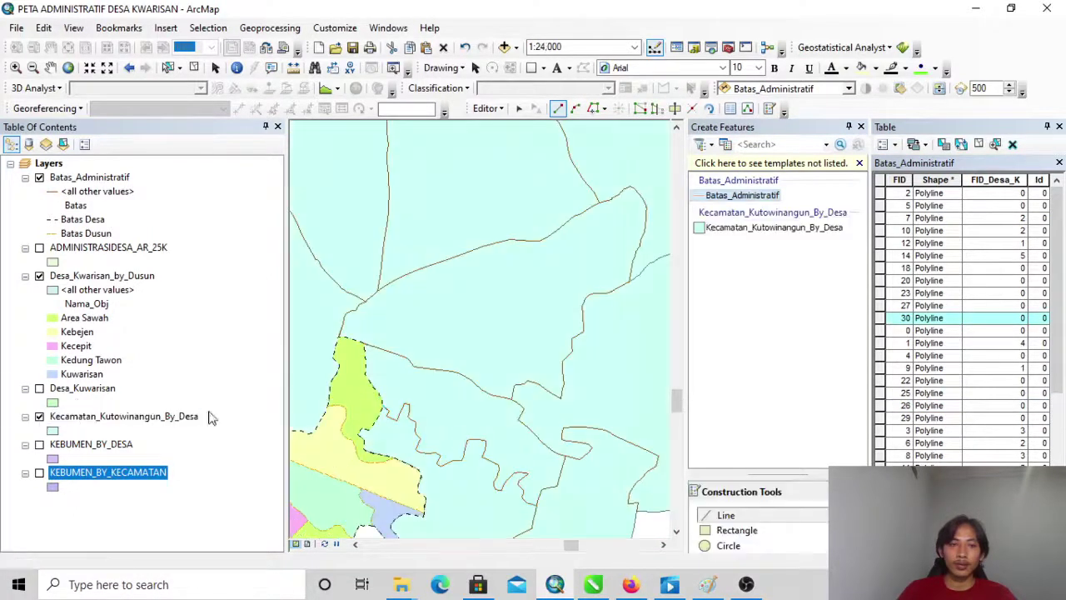
scroll(495, 397, down, 2)
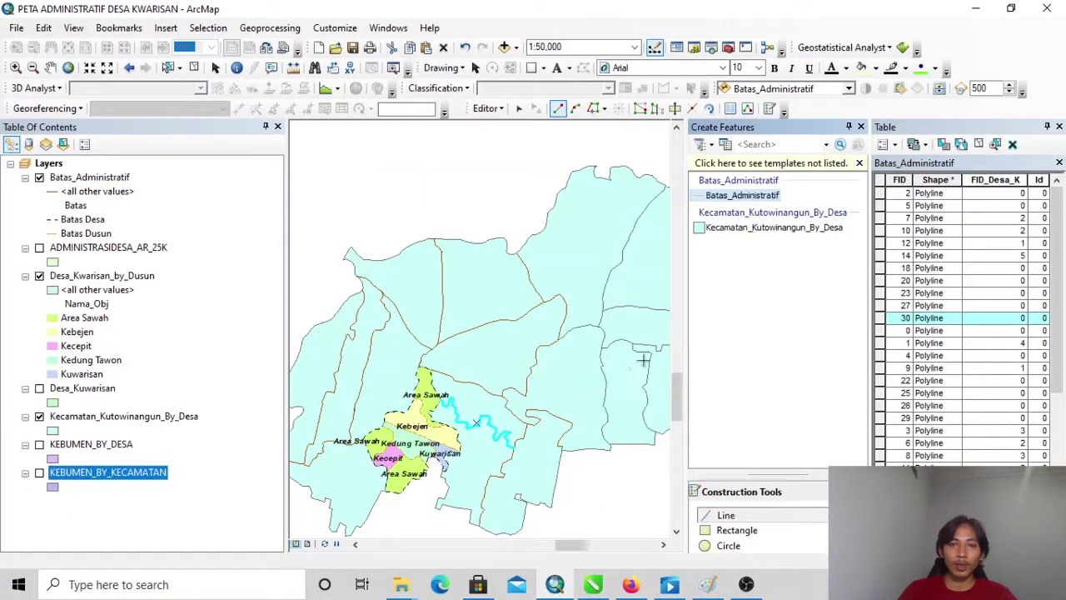
scroll(650, 364, up, 1)
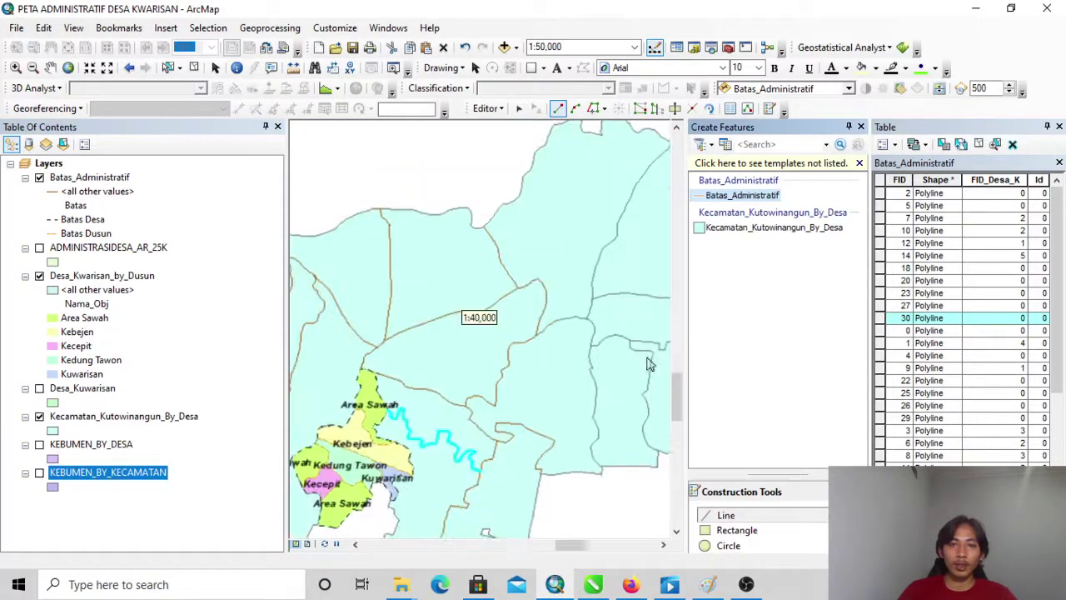
click(536, 336)
click(592, 108)
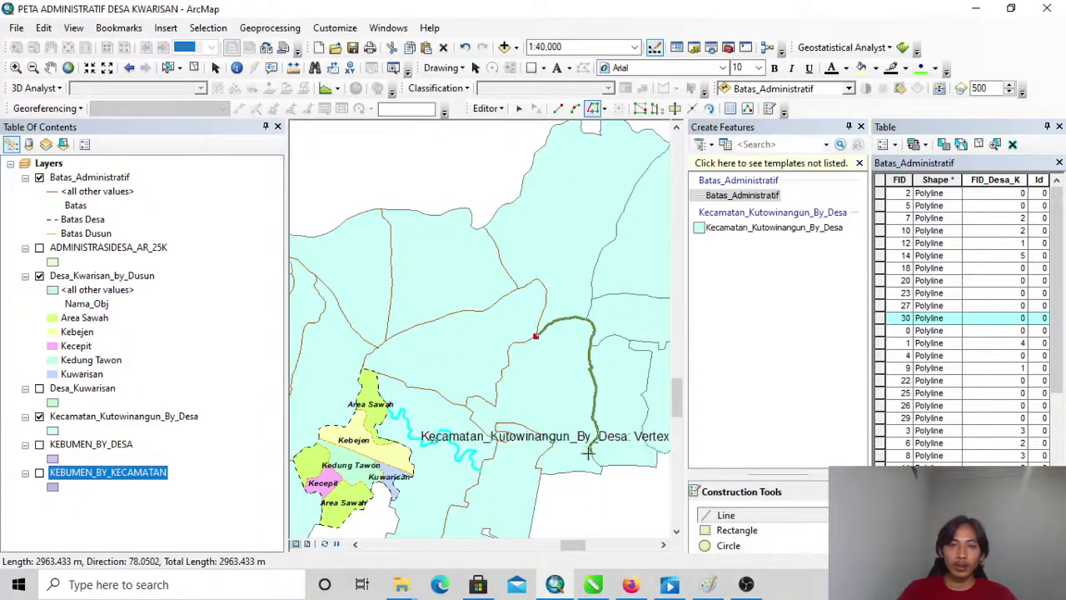
click(600, 466)
right_click(600, 466)
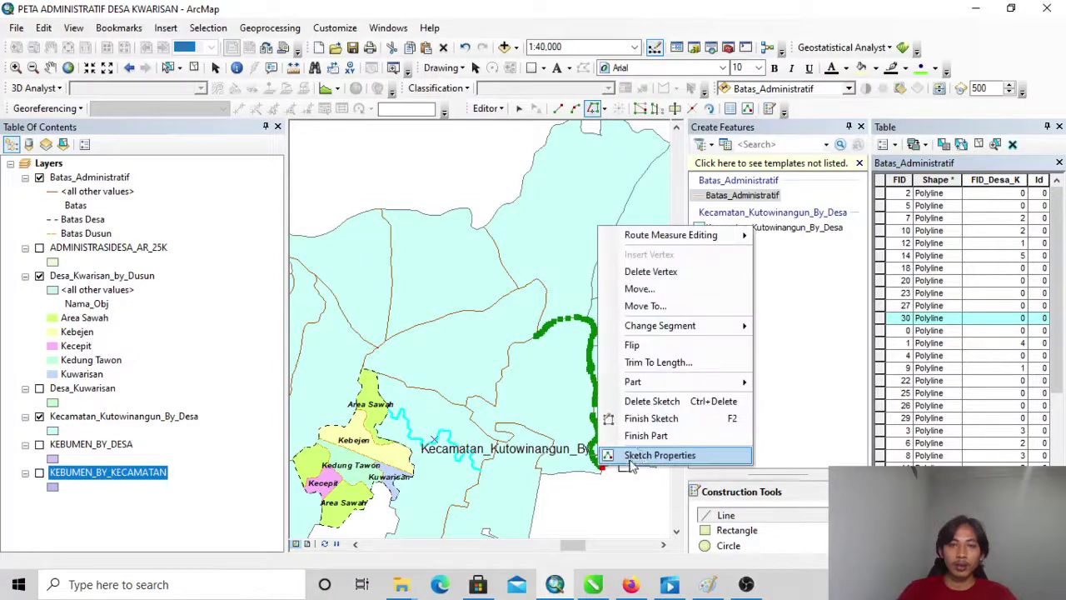
click(651, 418)
Trace the village boundary from the top of the arching line north-northeast to the kecamatan's northern edge, and finish the line.
click(641, 544)
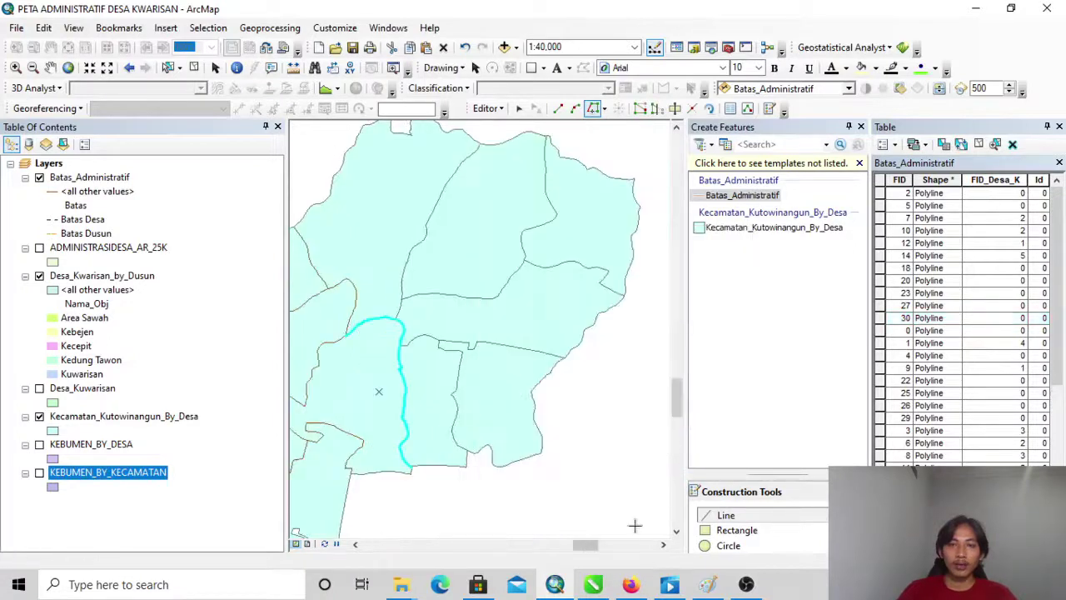
click(404, 320)
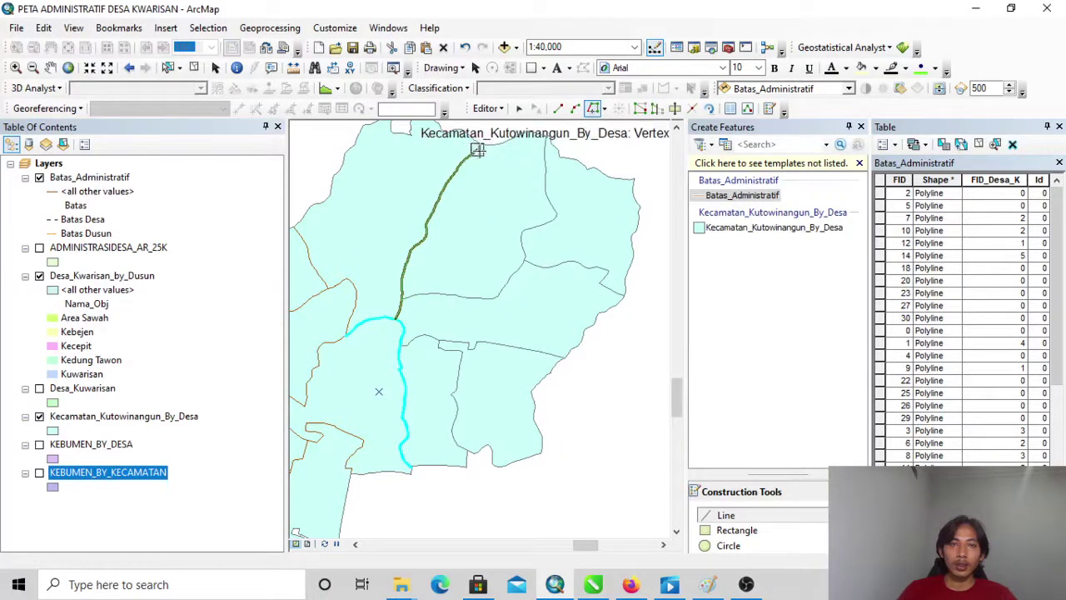
click(477, 149)
right_click(478, 149)
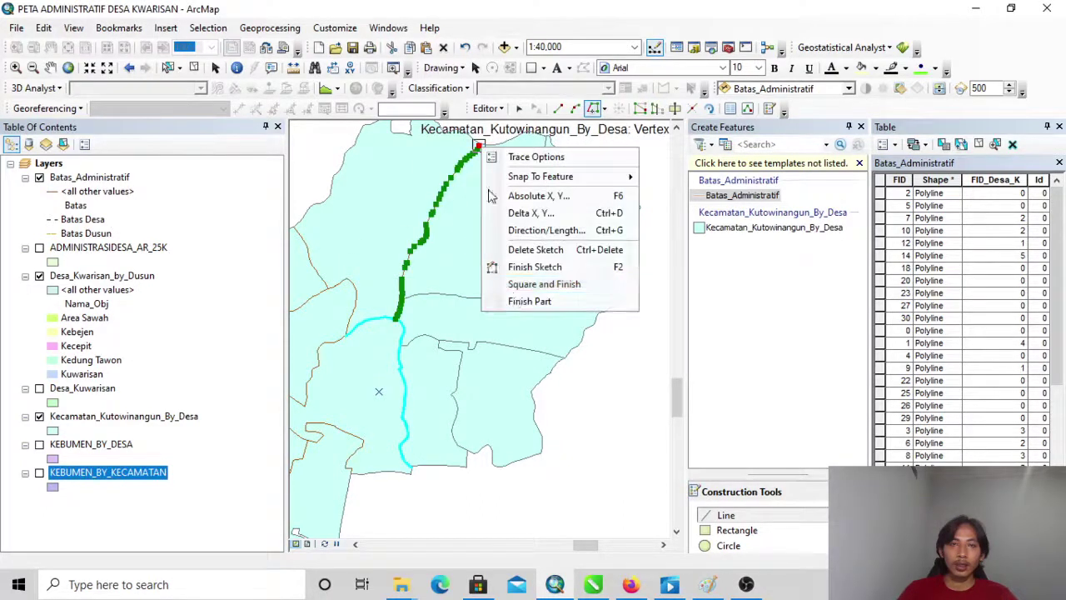
click(524, 268)
Trace the boundary branching east near the base of that line, bending north to the kecamatan's northern edge, and finish the line.
click(403, 297)
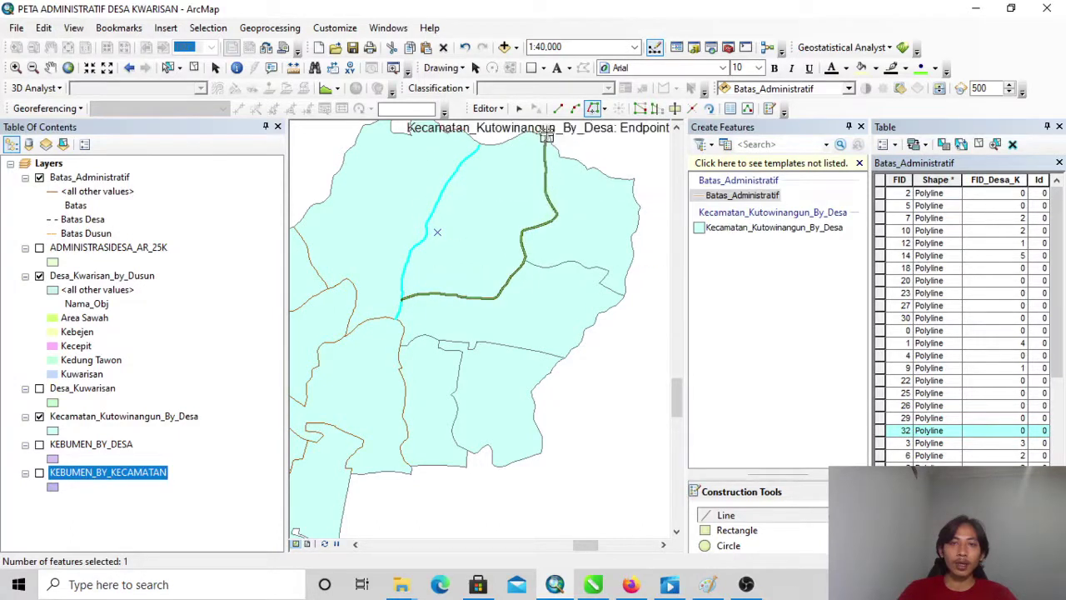
click(546, 135)
right_click(546, 134)
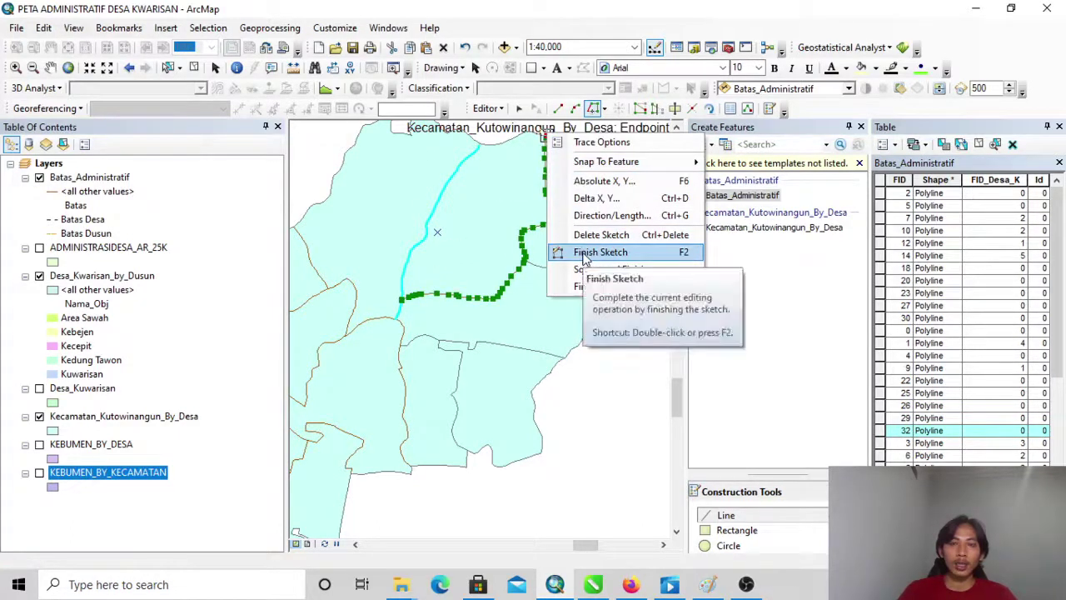
click(587, 254)
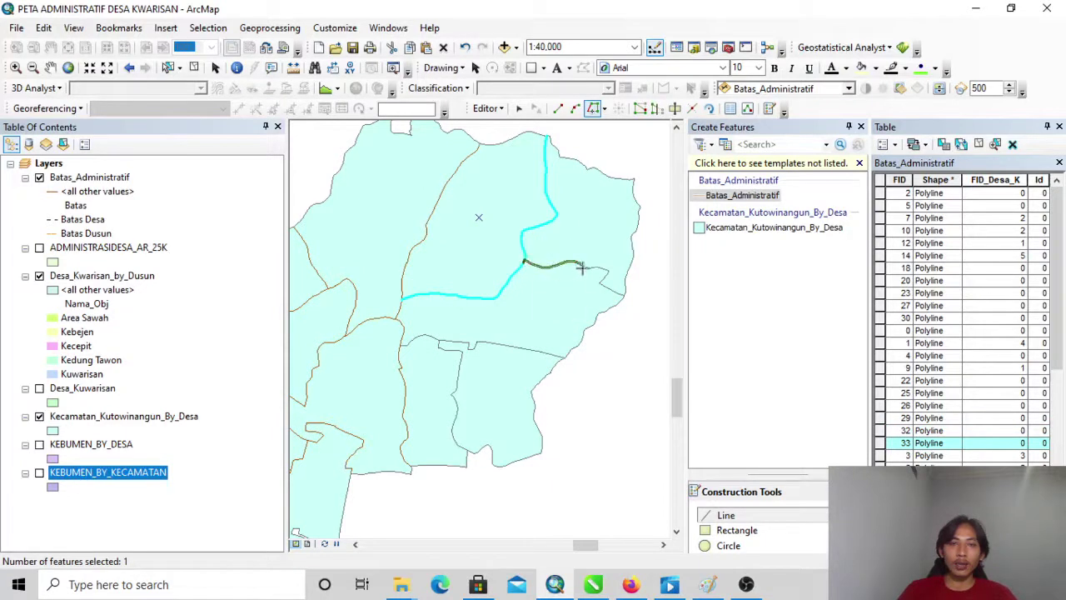
Trace the short boundary from the bend of the northeastern line east to the kecamatan's eastern edge, and finish the line.
click(619, 293)
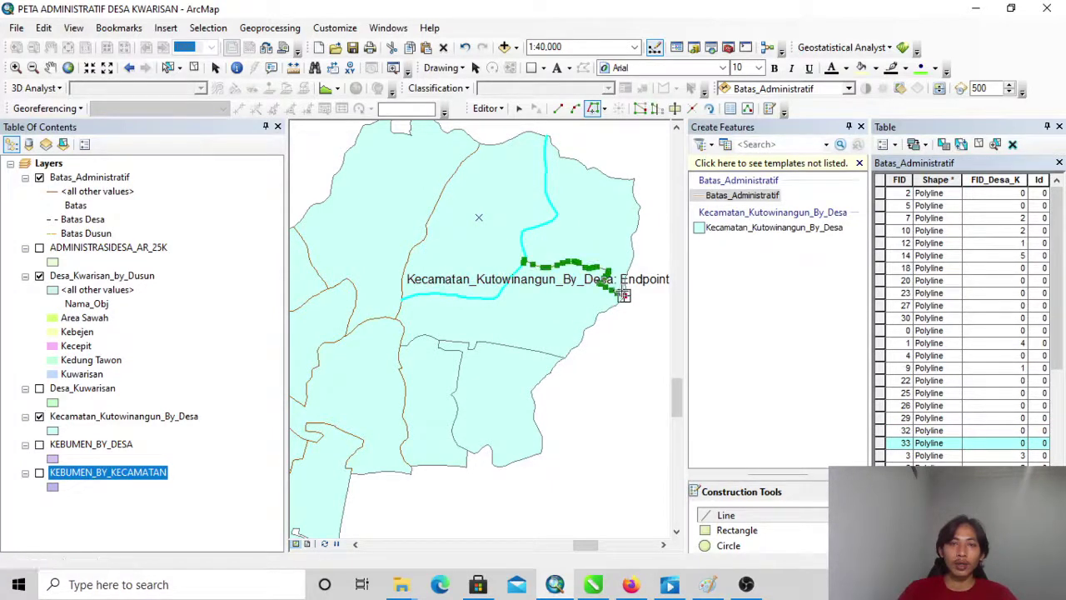
right_click(620, 292)
click(675, 410)
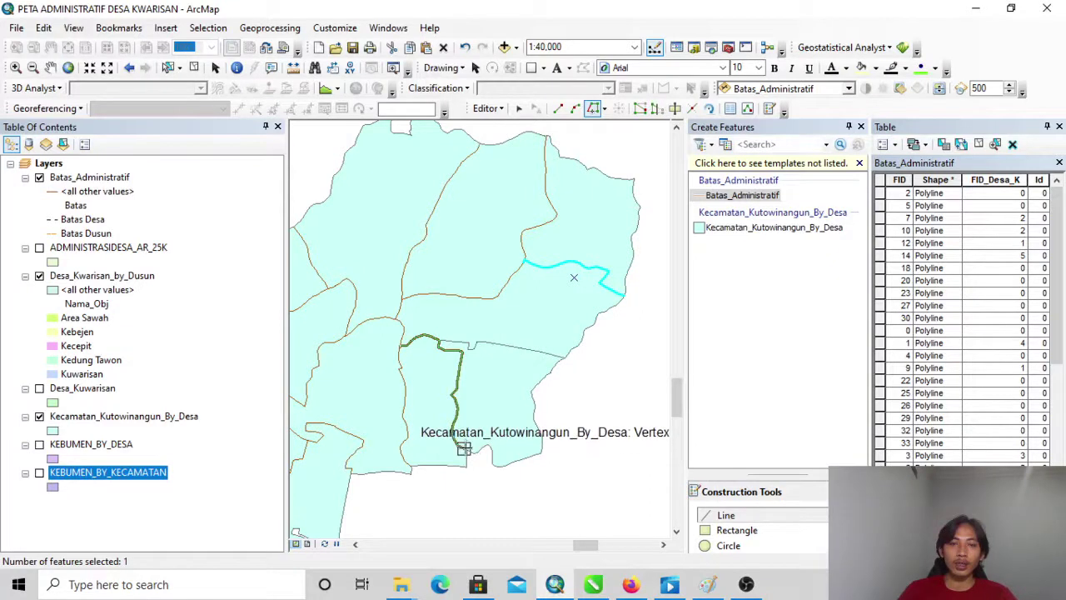
Trace the boundary starting east of the arching line, turning south to the kecamatan's southern edge, and finish the line.
click(467, 450)
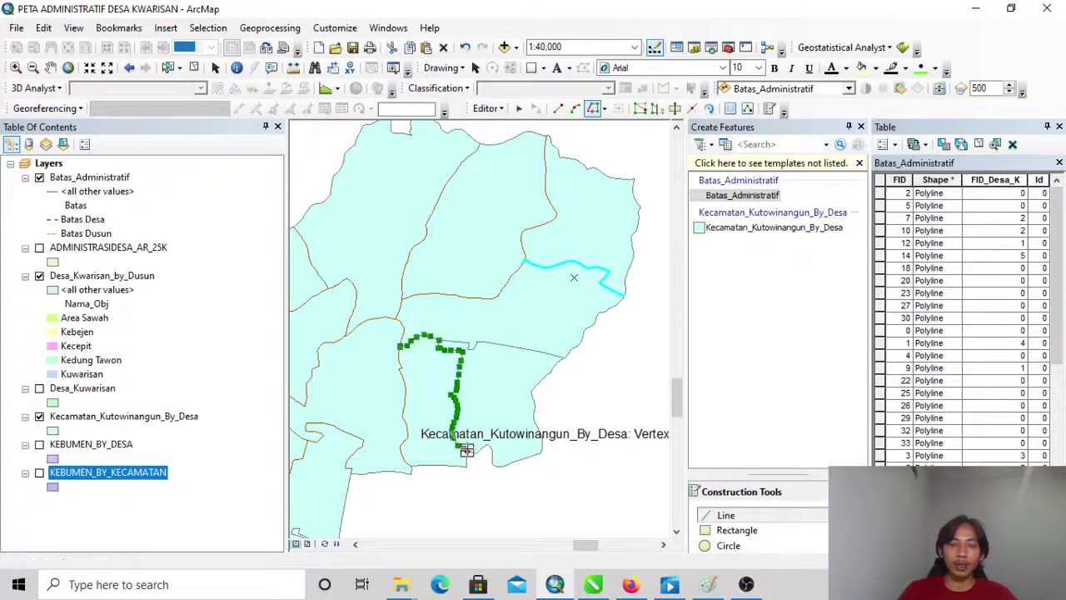
right_click(466, 450)
click(471, 405)
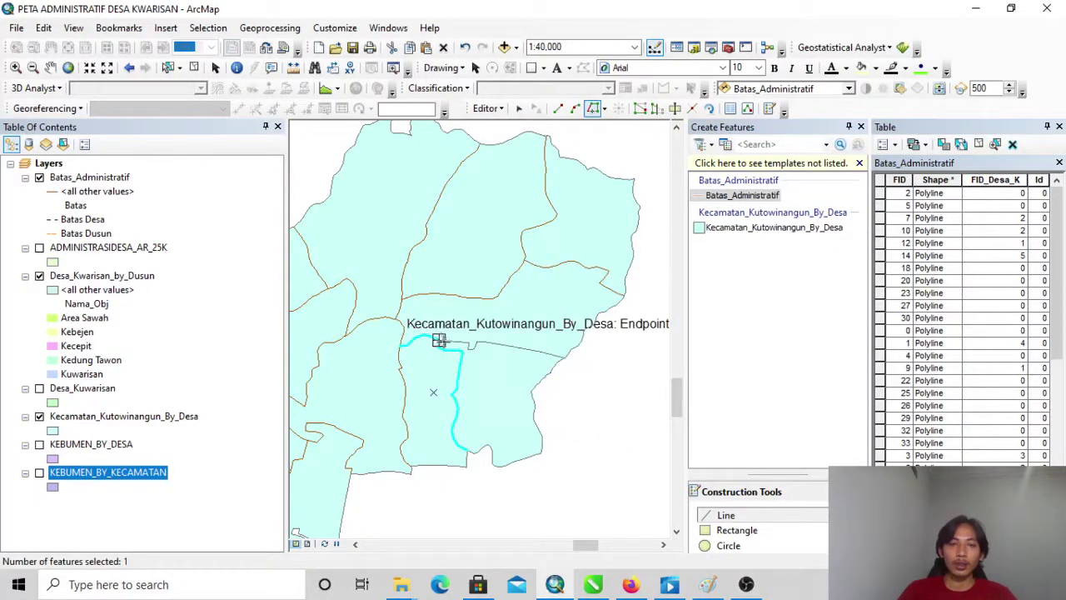
Trace the remaining boundary from the corner of the previous line east to the kecamatan's eastern edge, and finish the line.
click(439, 340)
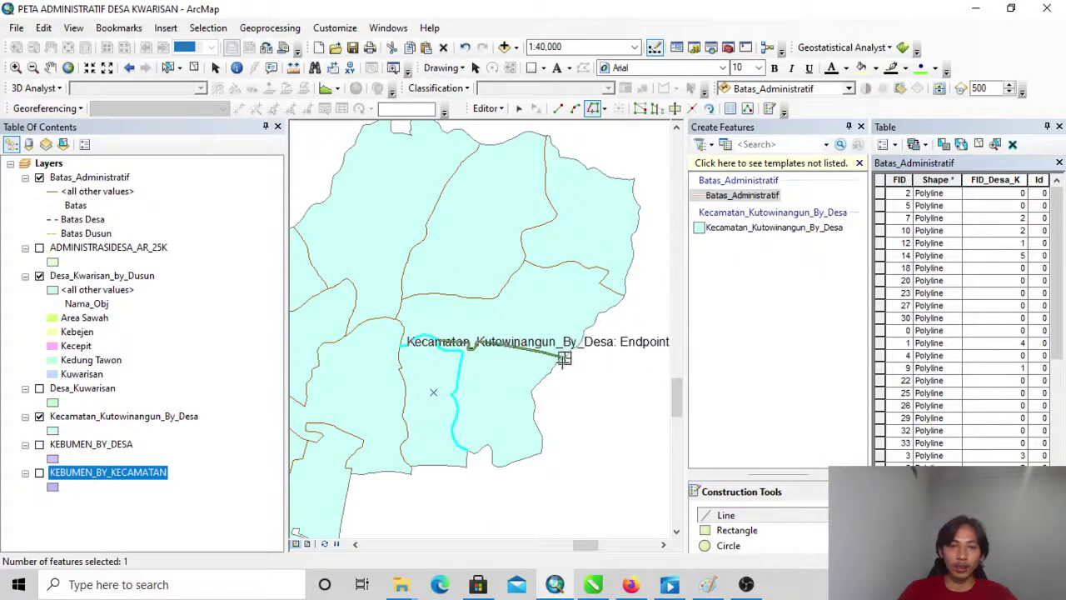
click(564, 358)
right_click(564, 359)
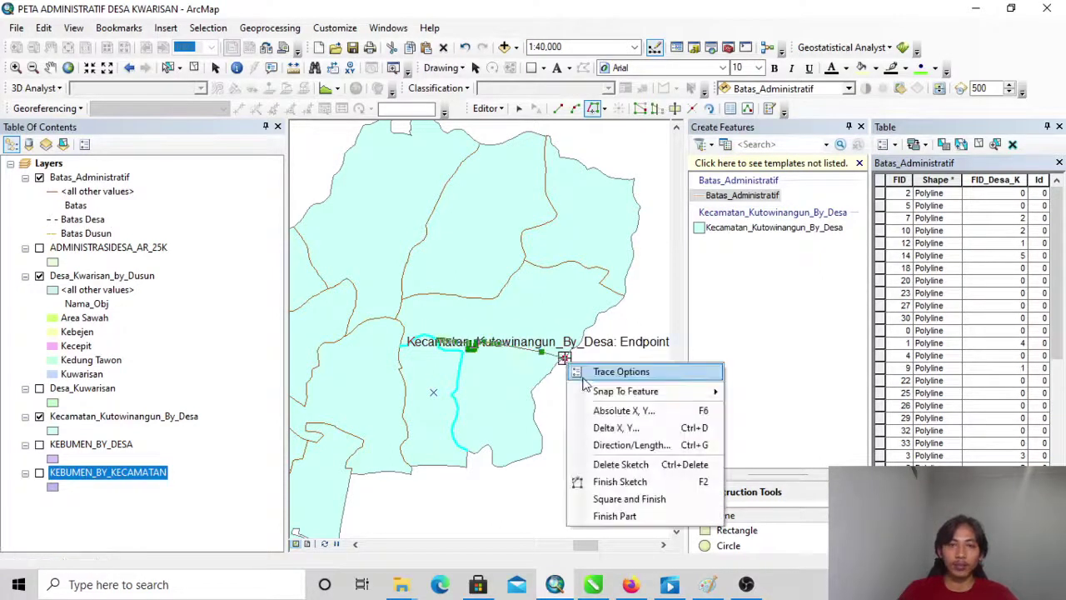
click(618, 488)
Check the traced boundaries on the map, and sort the Batas_Administratif table by the Batas field so blank values come first.
scroll(564, 433, up, 4)
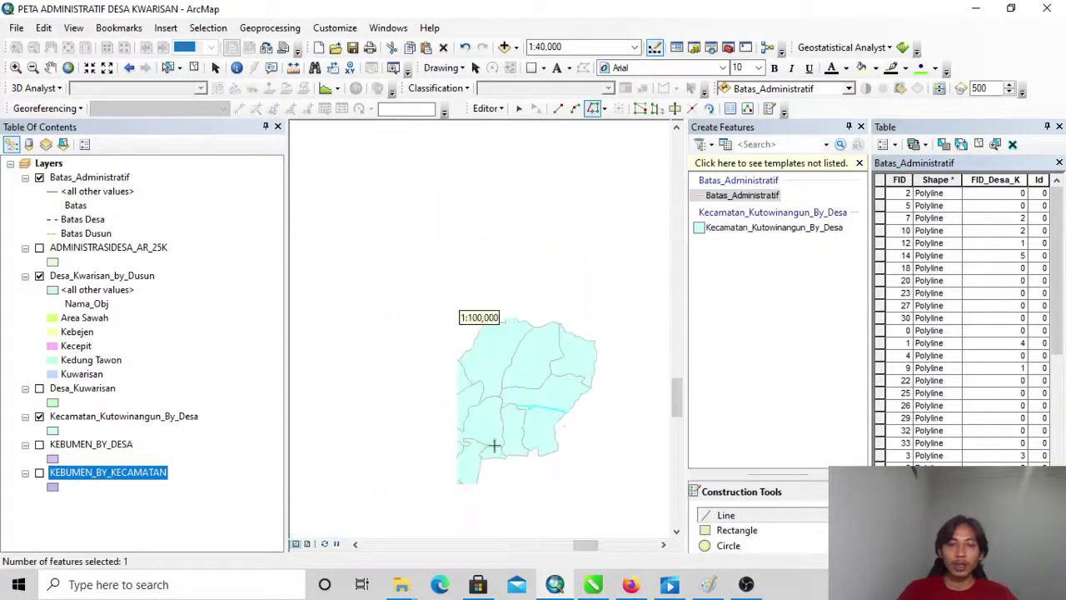
scroll(409, 511, down, 2)
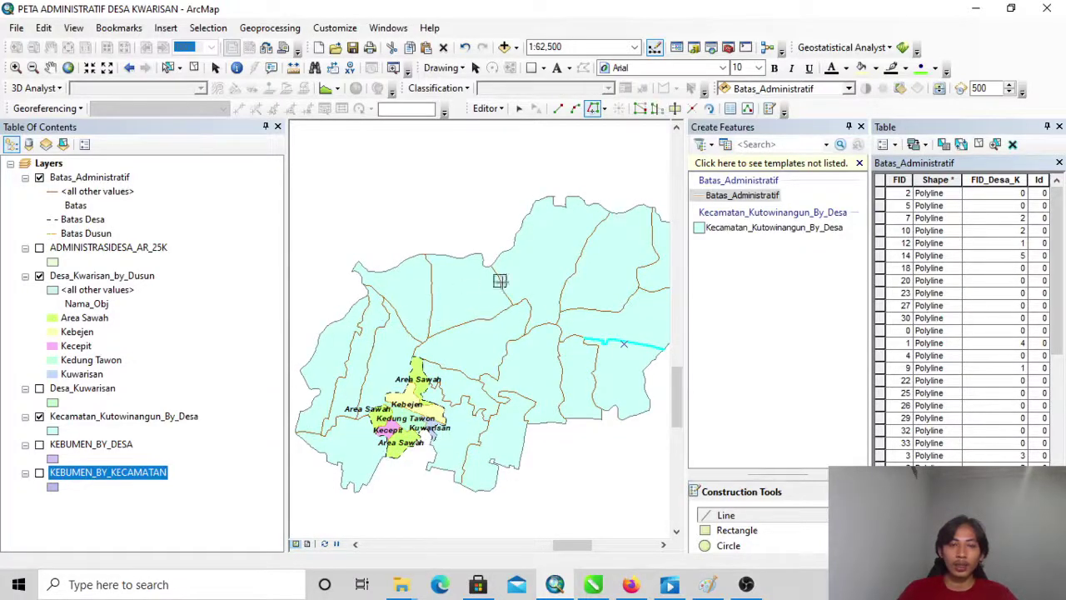
scroll(403, 478, down, 4)
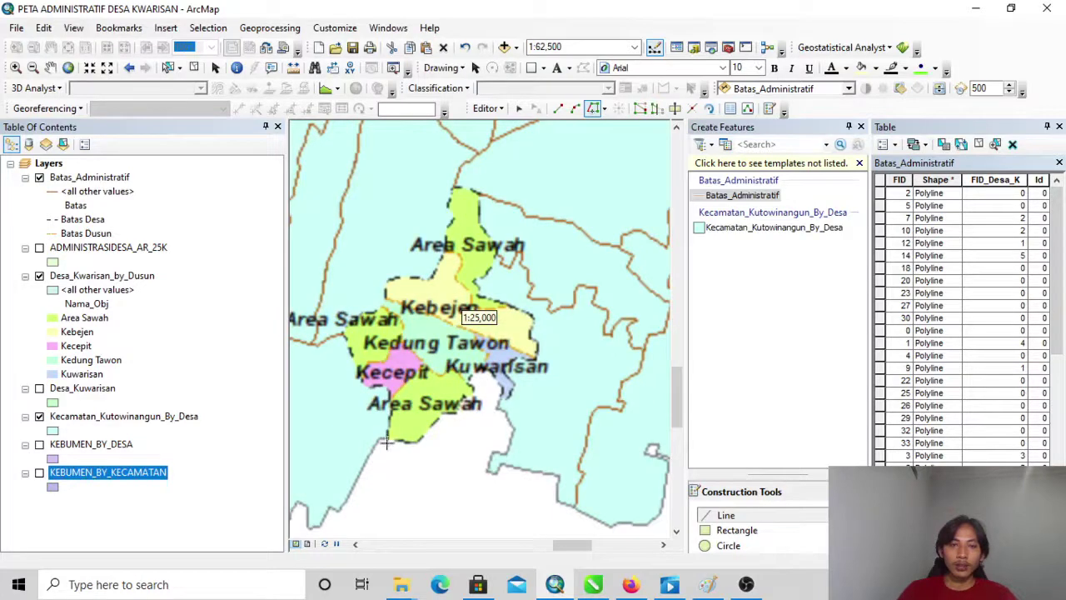
scroll(385, 442, down, 1)
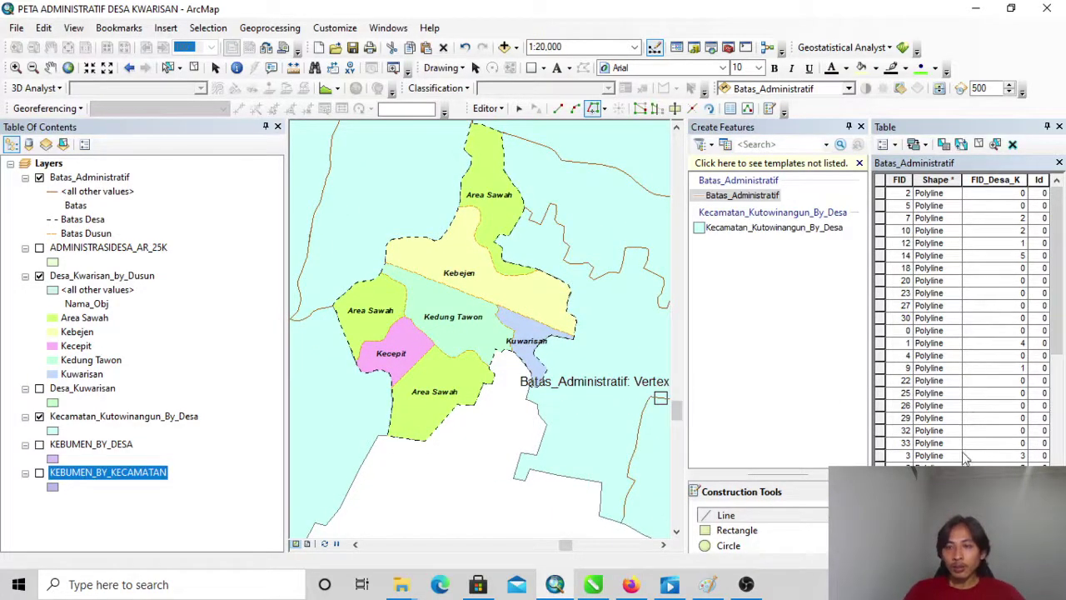
scroll(914, 471, right, 6)
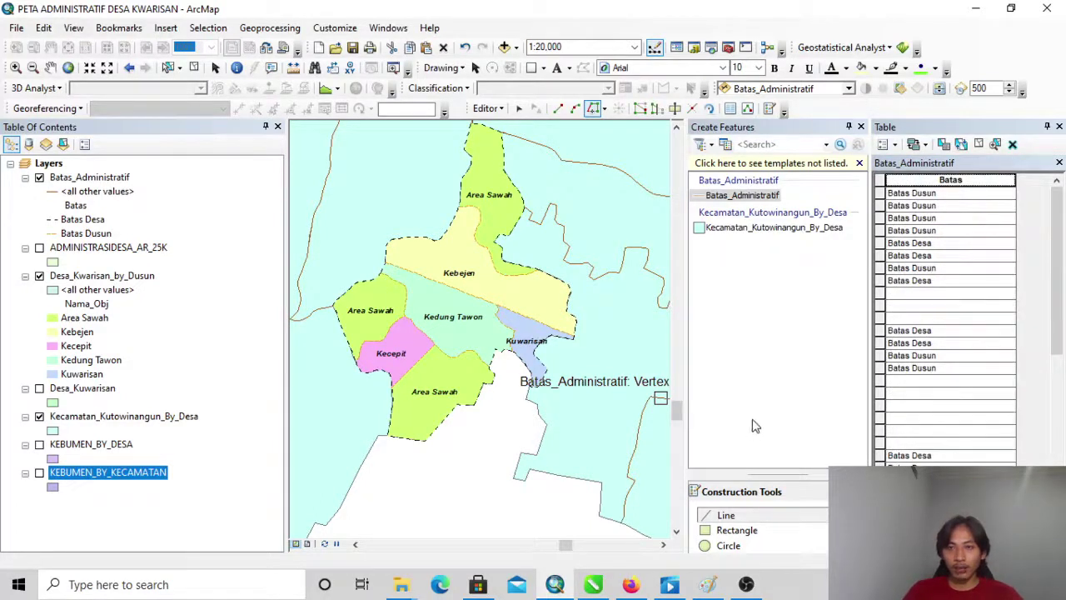
double_click(939, 179)
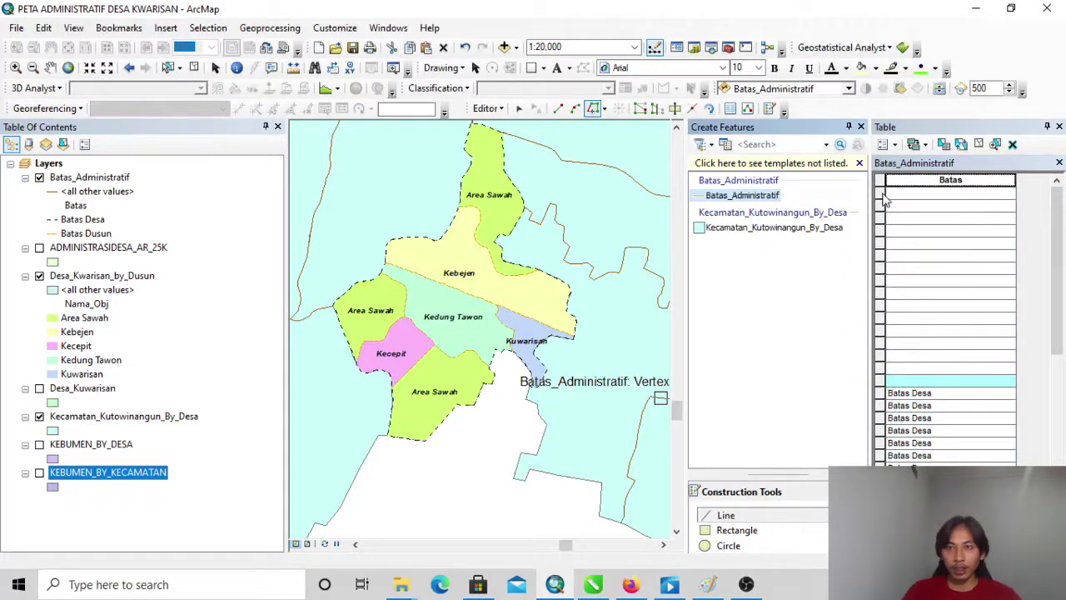
Try to select the records with a blank Batas value and check the selection on the map.
drag(880, 194, 880, 377)
scroll(482, 421, up, 4)
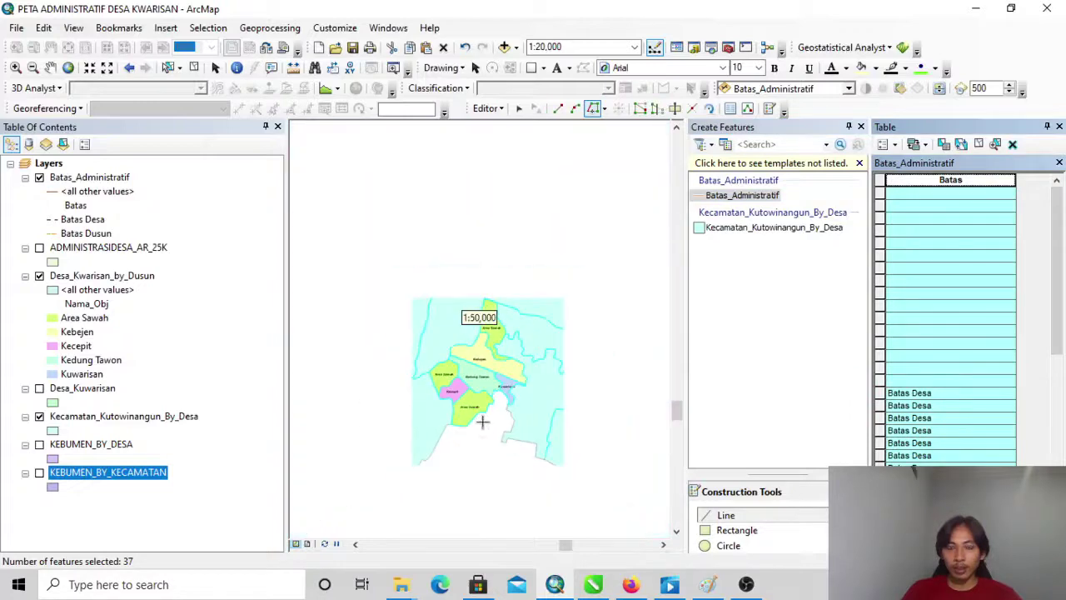
scroll(488, 412, up, 1)
scroll(516, 390, up, 4)
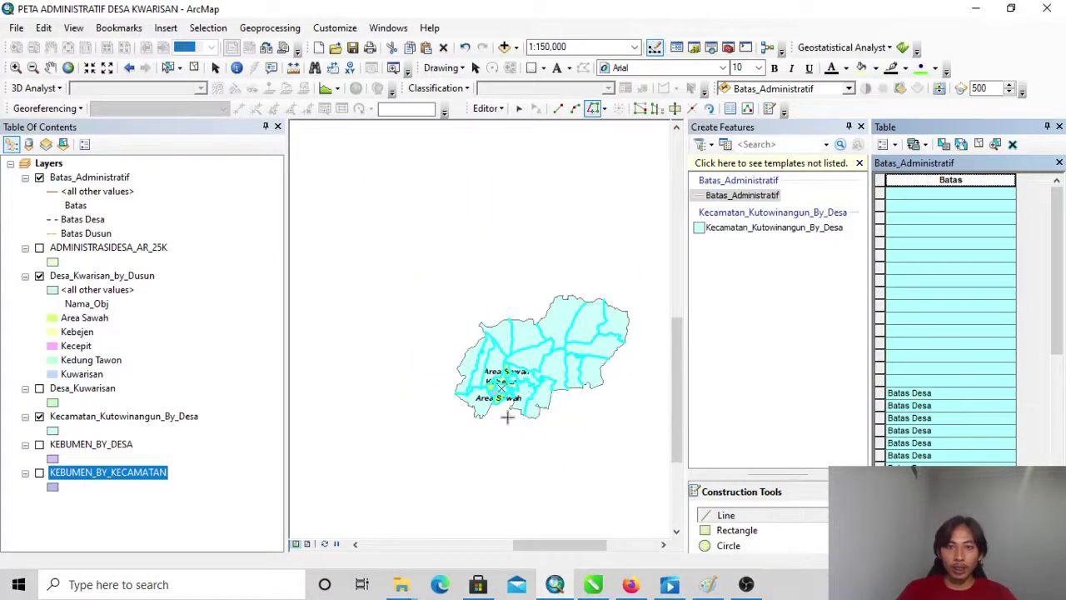
scroll(507, 414, down, 4)
scroll(500, 395, down, 4)
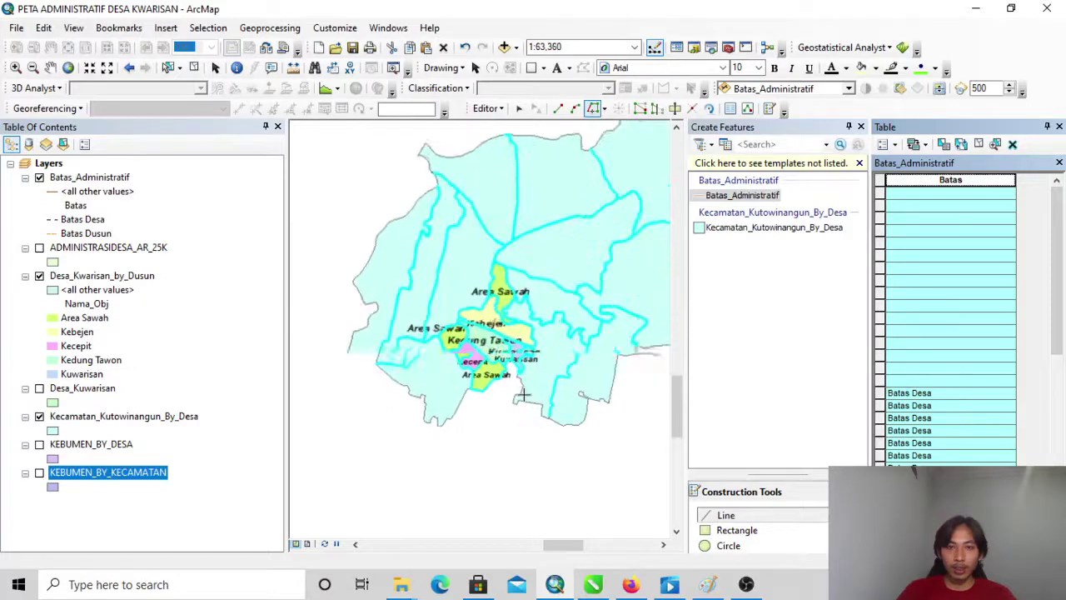
Select only the consecutive table records with a blank Batas value and check them on the map.
click(881, 381)
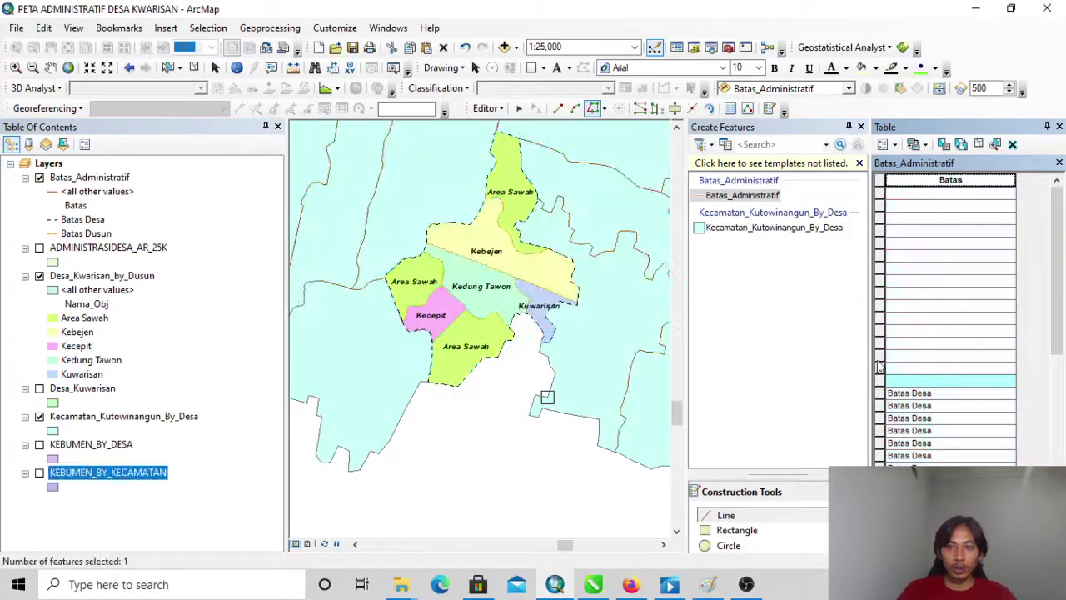
shift+click(882, 193)
scroll(548, 425, up, 4)
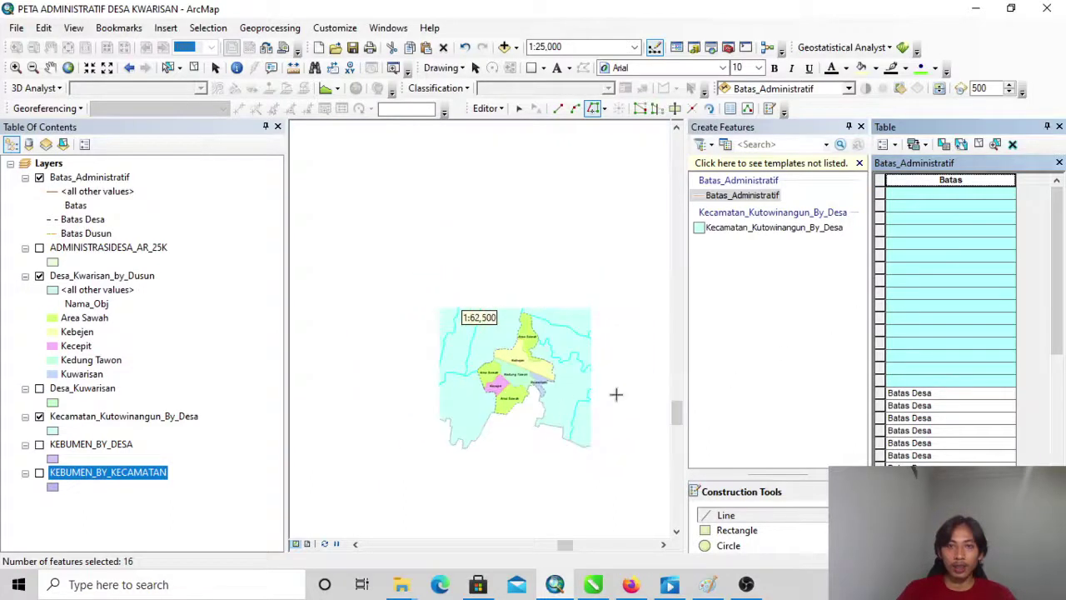
Fill the Batas field of the selected records with "Batas Desa" using the Field Calculator, and clear the selection.
right_click(922, 182)
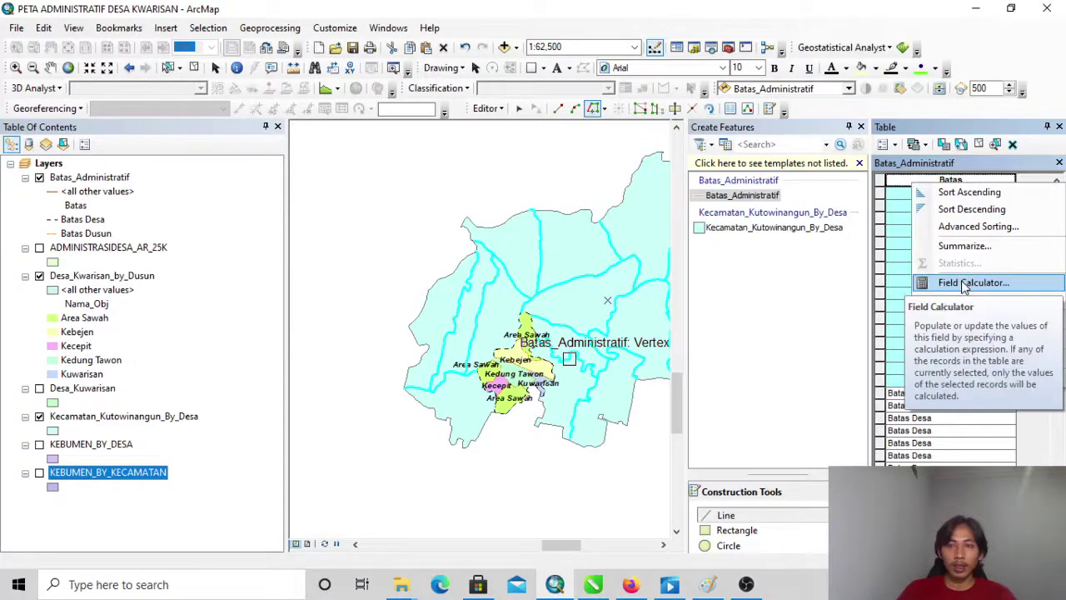
click(956, 285)
click(418, 316)
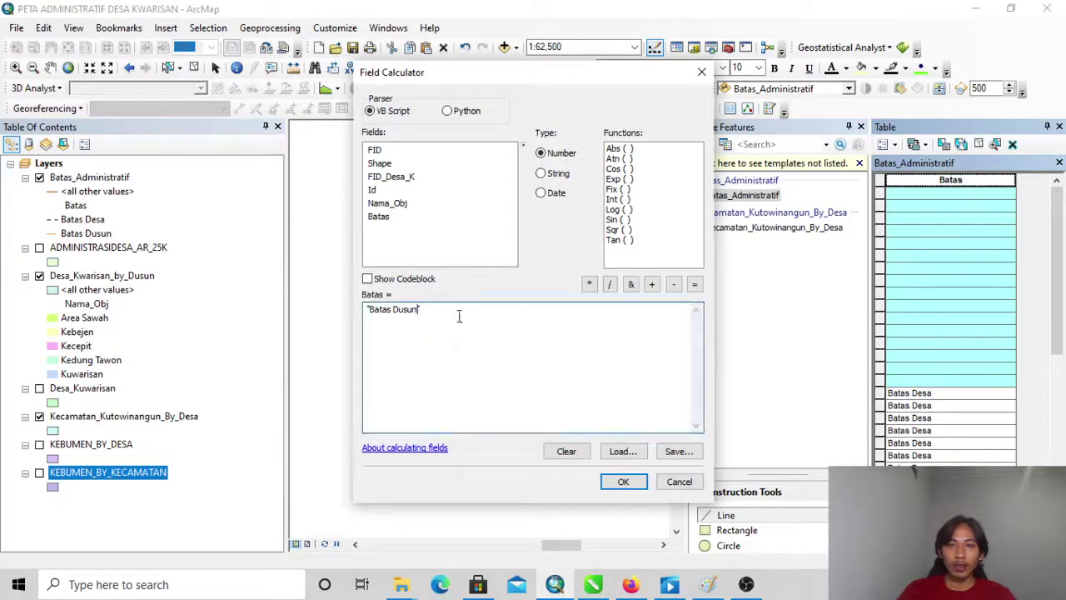
key(BackSpace)
key(BackSpace)
key(BackSpace)
key(BackSpace)
text(esa)
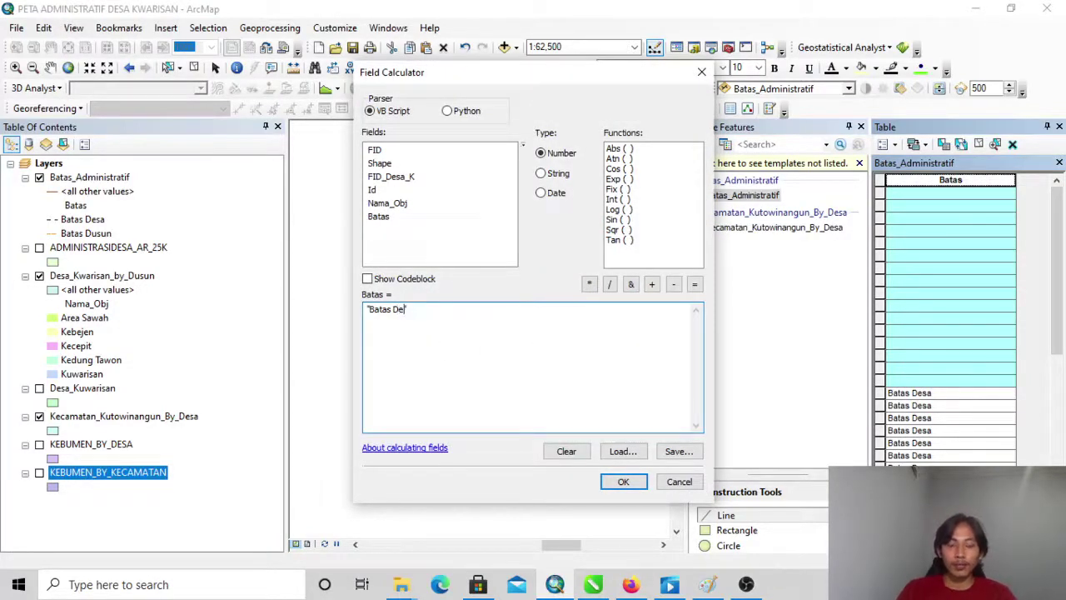
click(623, 481)
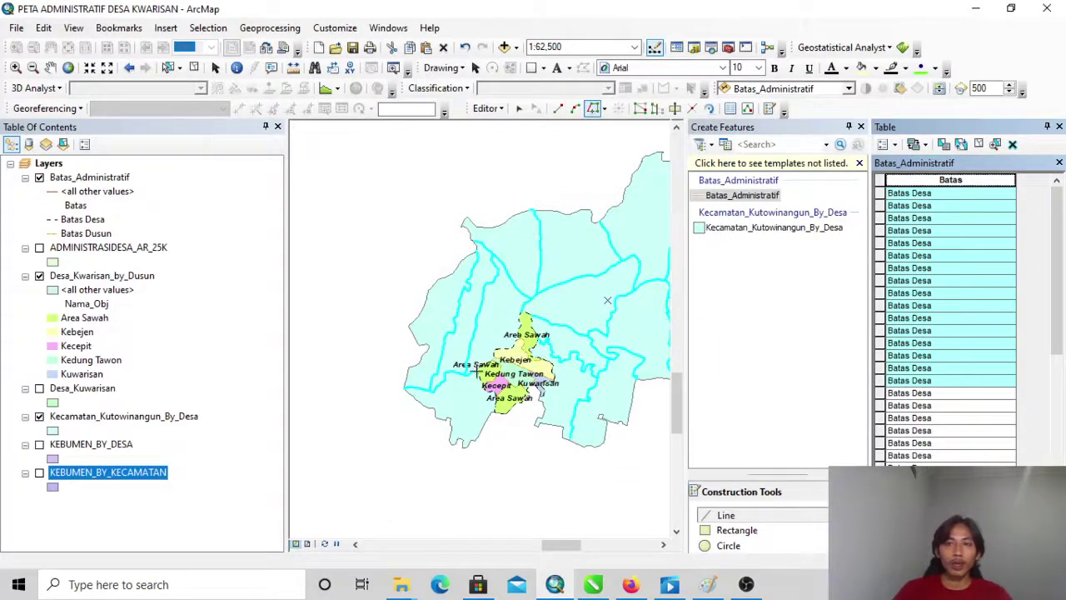
click(883, 190)
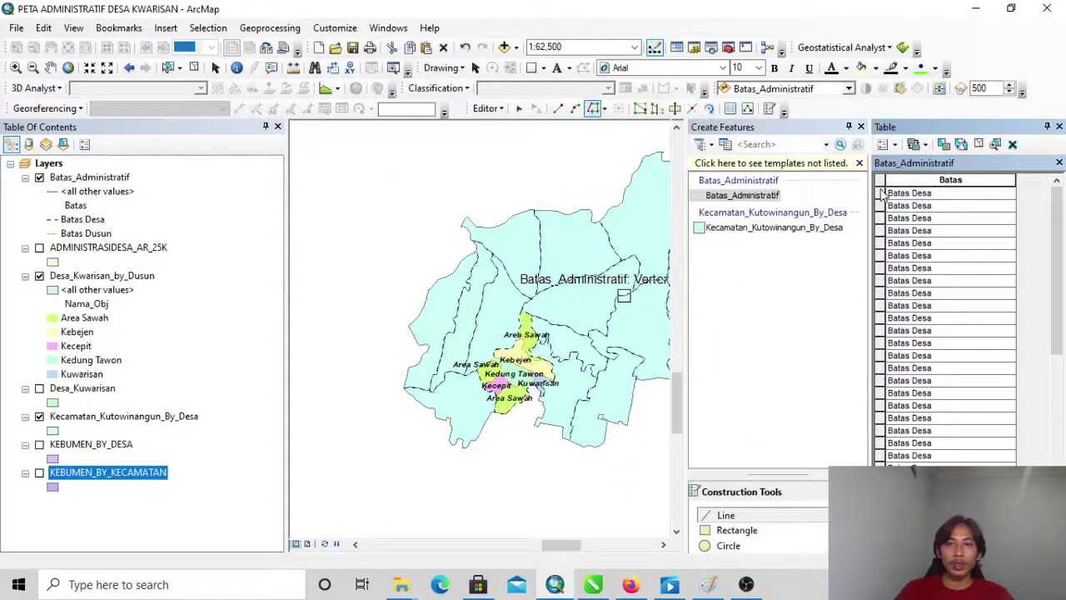
Trace the outer kecamatan boundary into Batas_Administratif from its northwest corner along the northern and eastern edges to just south of Kuwarisan.
click(664, 545)
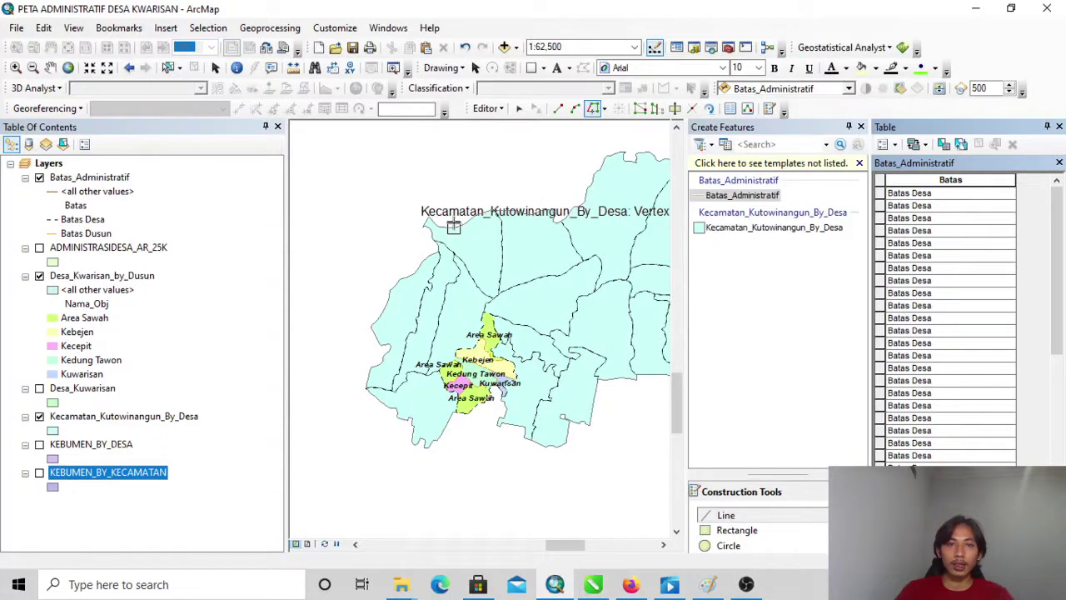
click(455, 225)
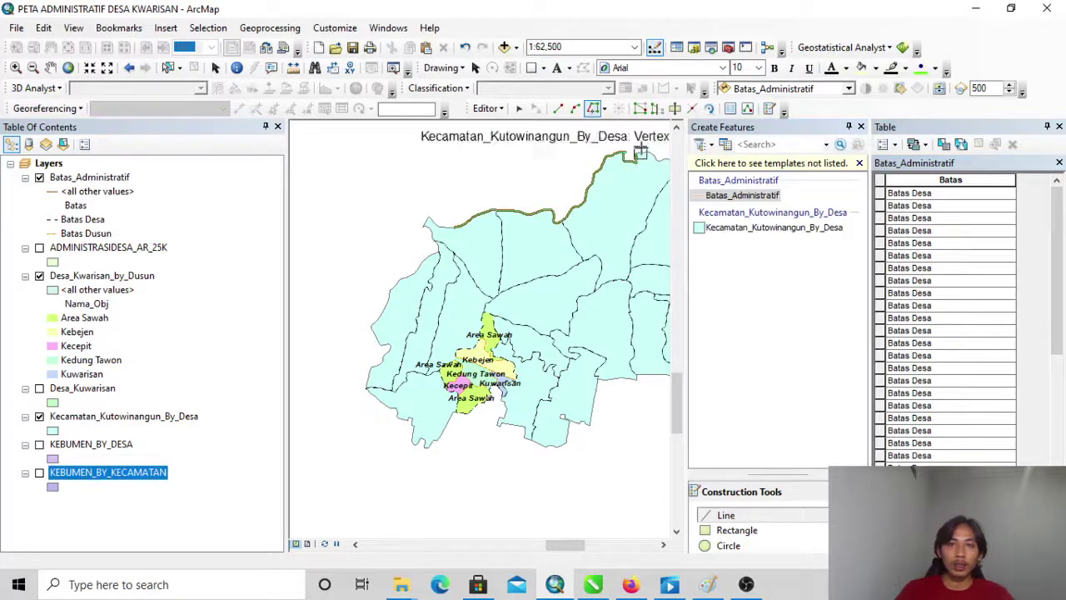
click(660, 160)
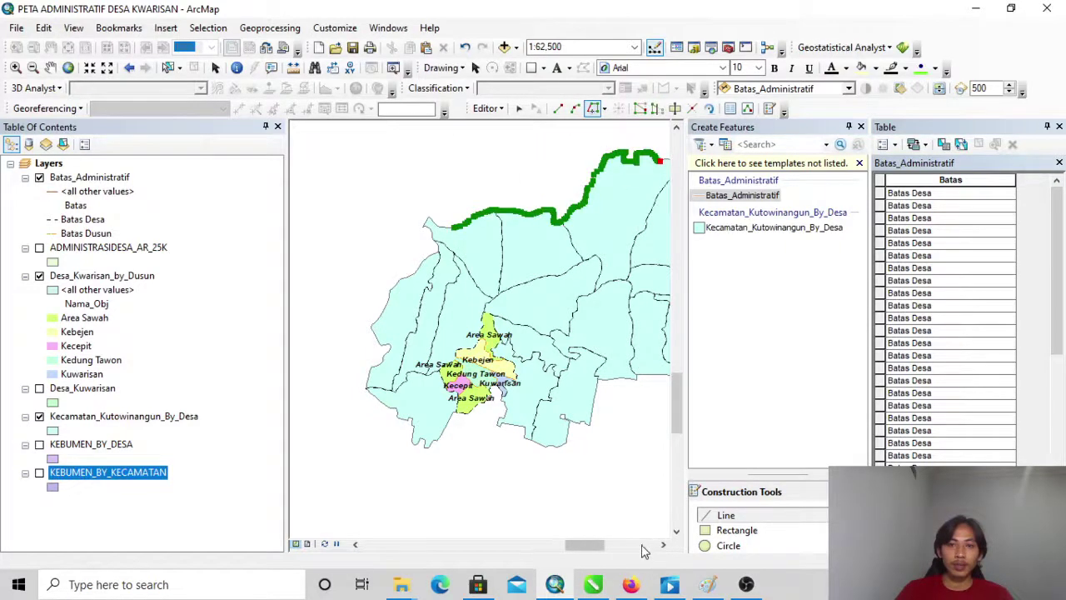
click(641, 544)
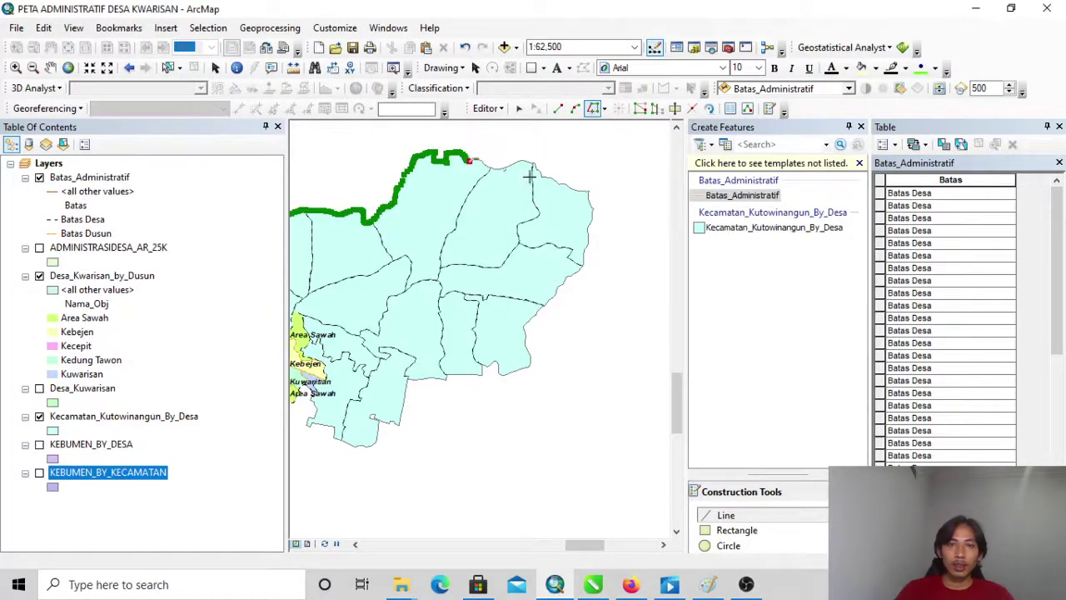
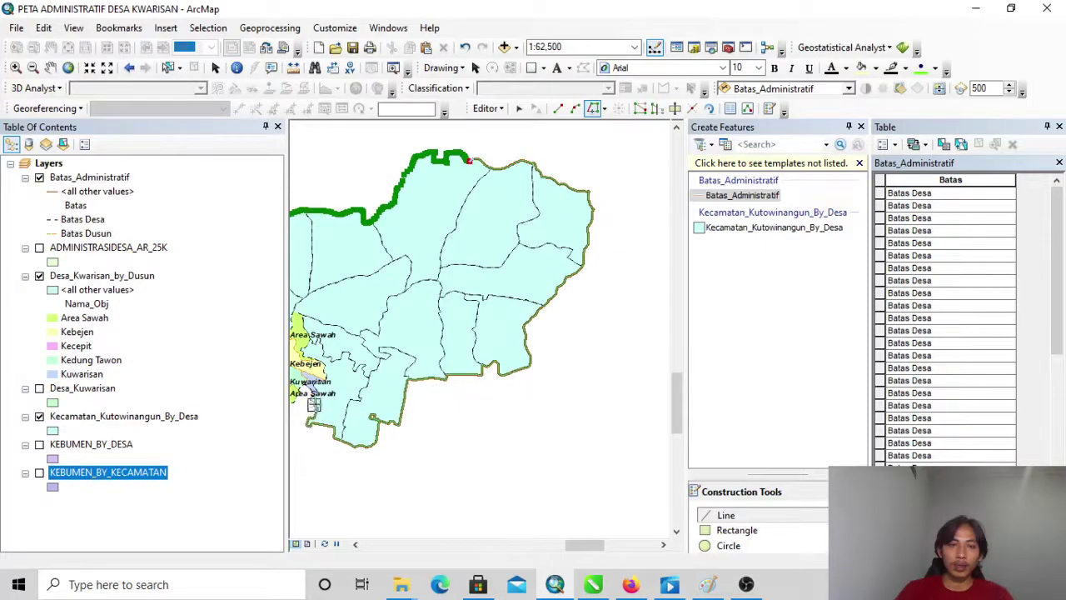
click(374, 544)
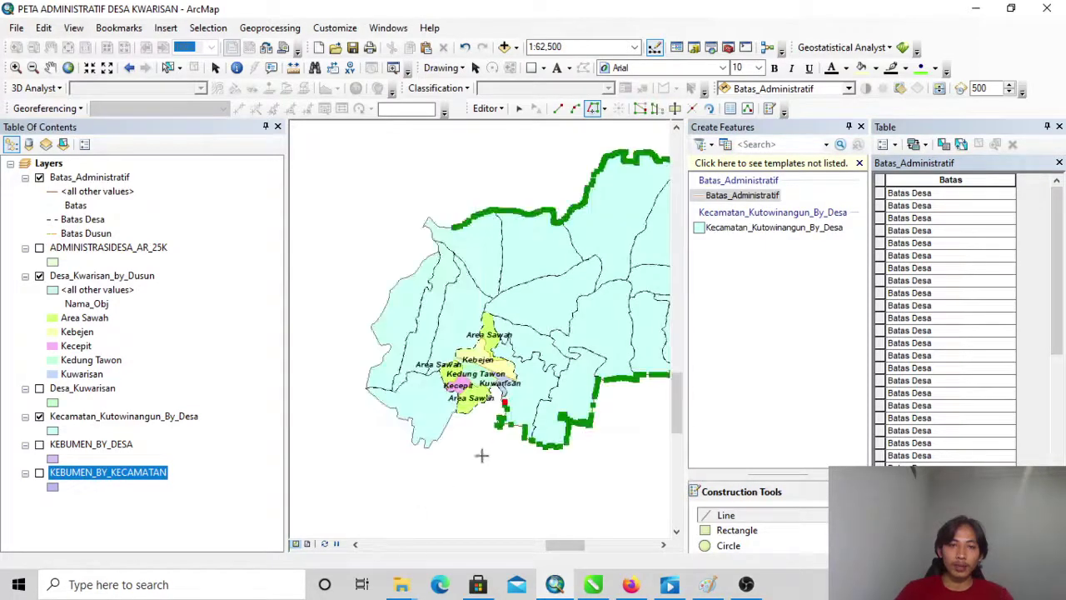
Continue tracing the outer boundary from Kuwarisan along the southern edge and around the western corner.
scroll(438, 436, down, 2)
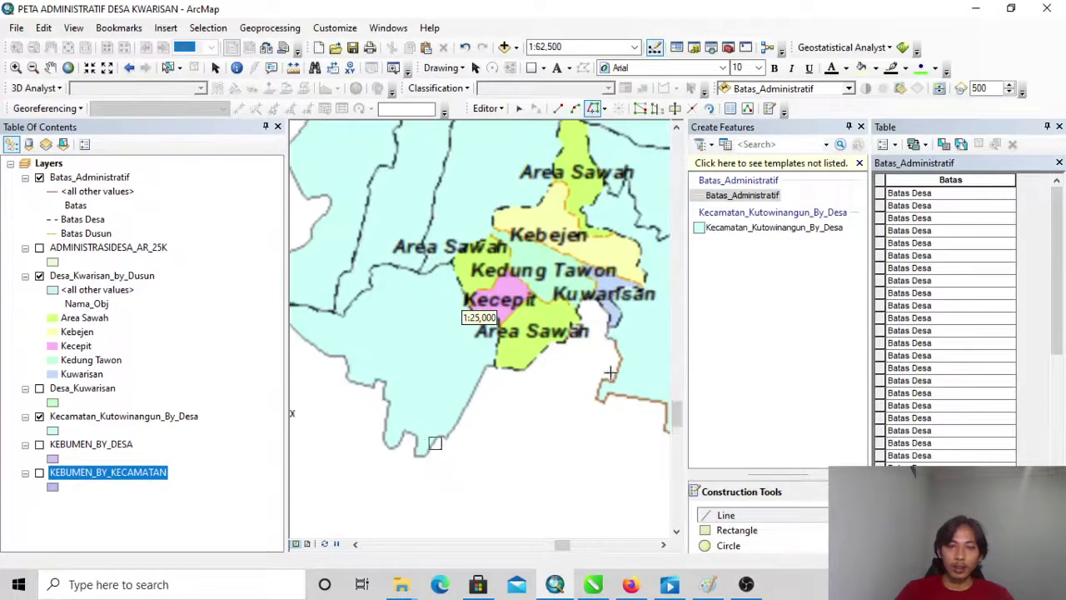
click(617, 340)
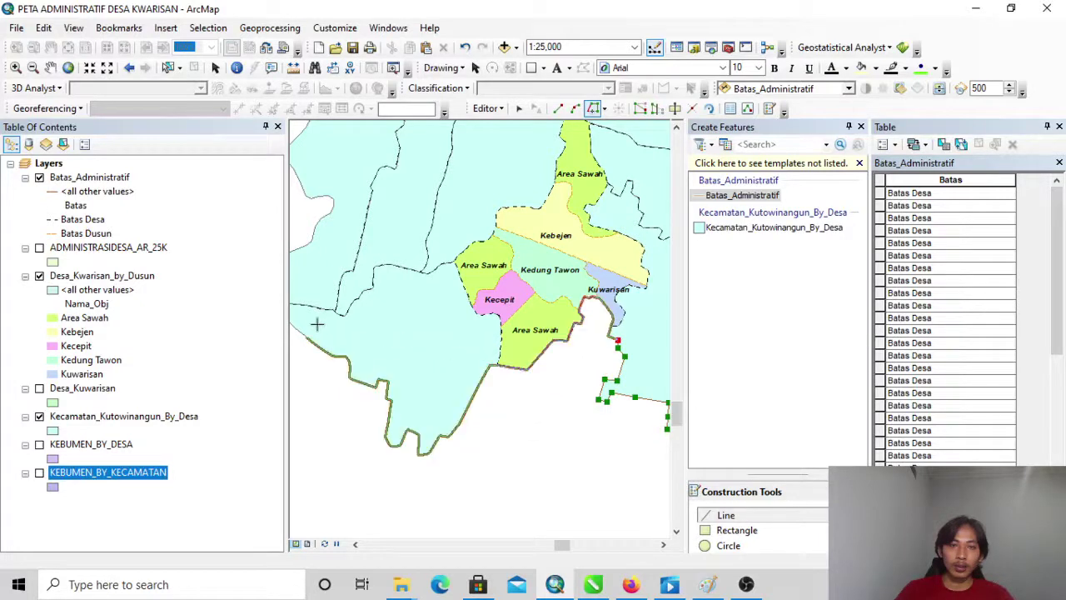
click(385, 547)
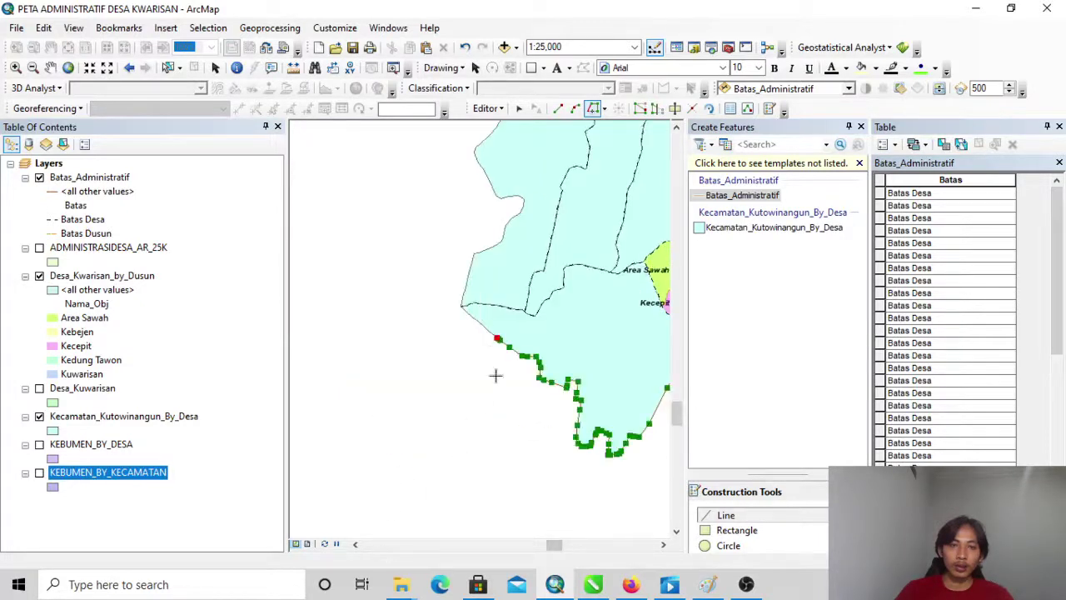
click(495, 338)
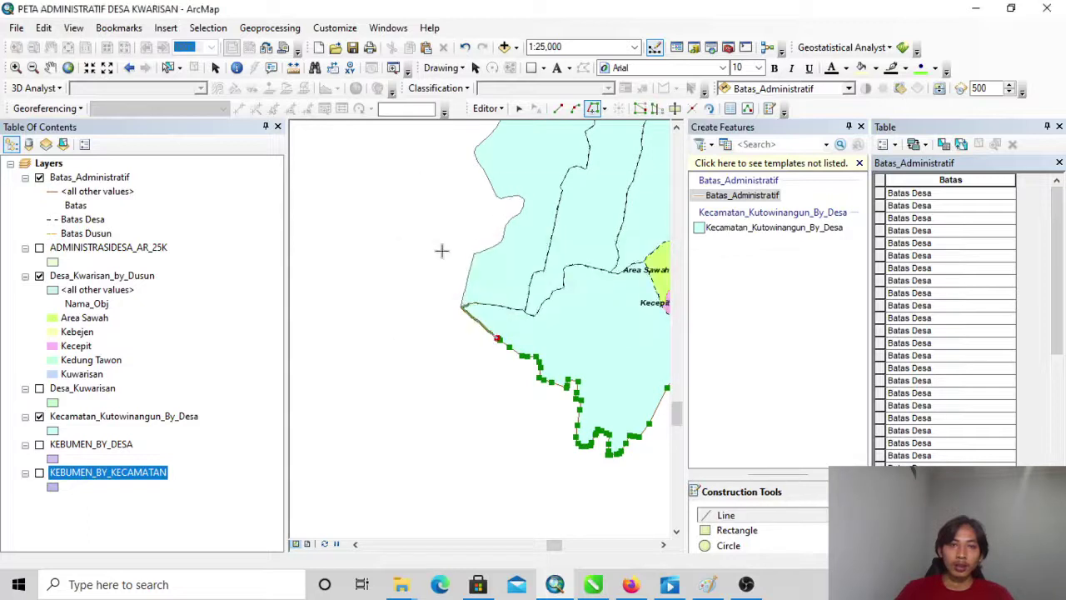
click(489, 135)
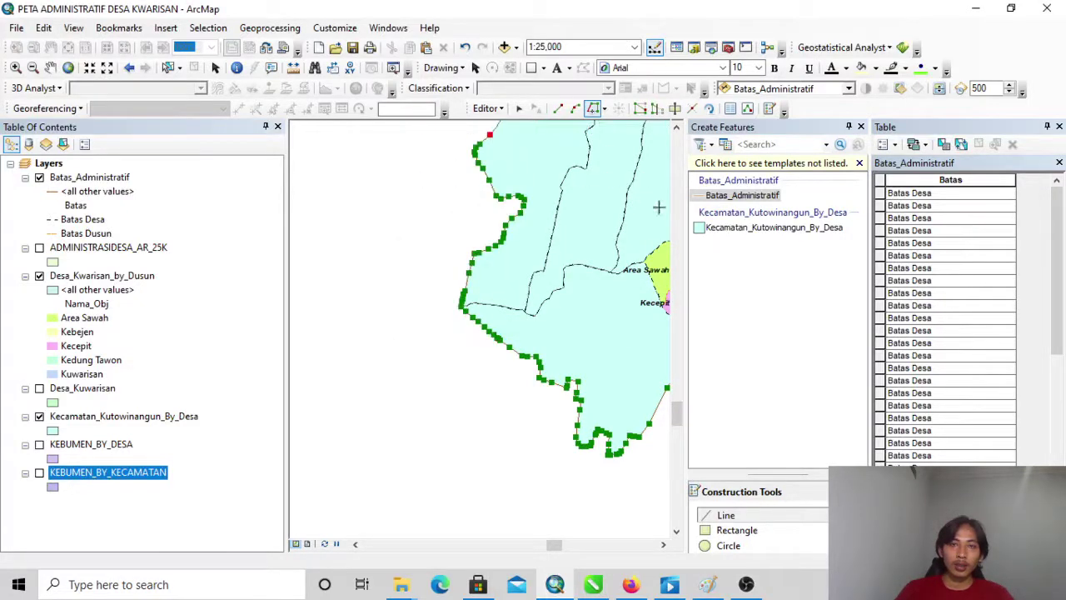
Trace the remaining western edge back to the northwest starting point and finish the boundary sketch.
scroll(591, 397, up, 3)
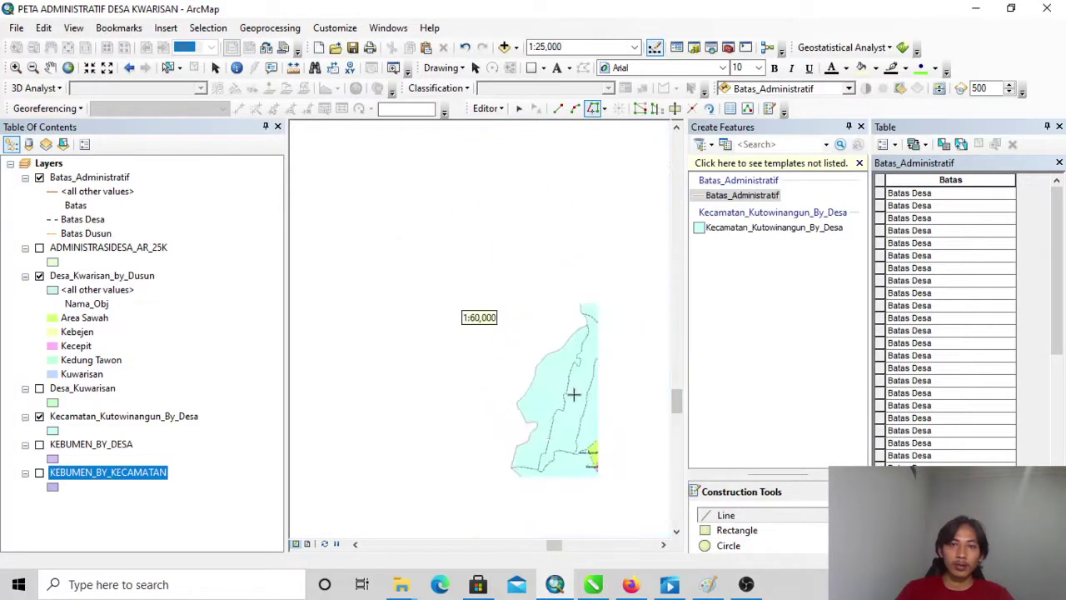
click(522, 396)
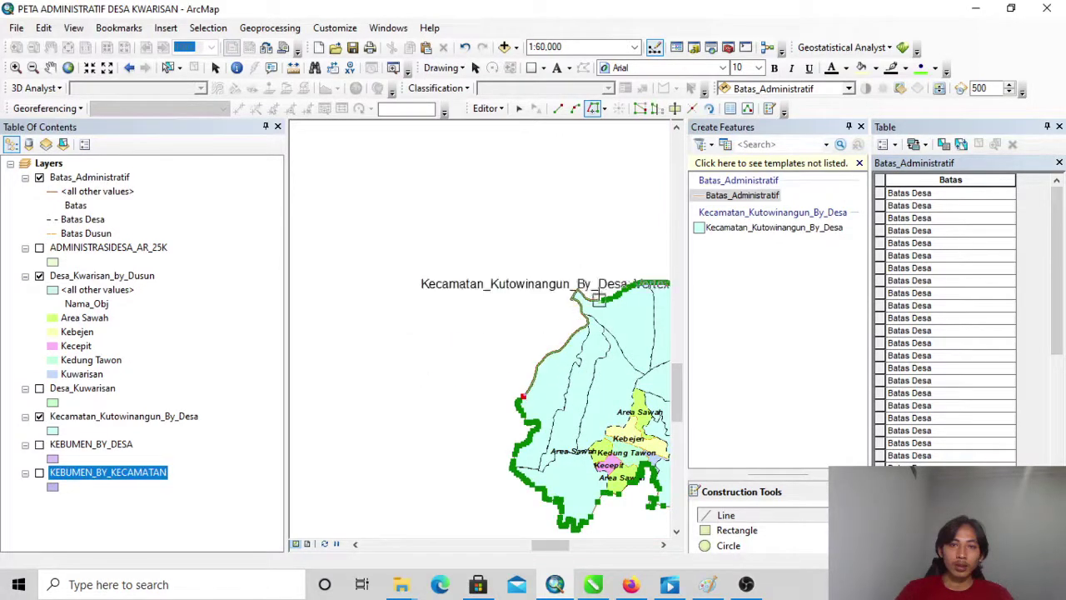
scroll(600, 307, up, 4)
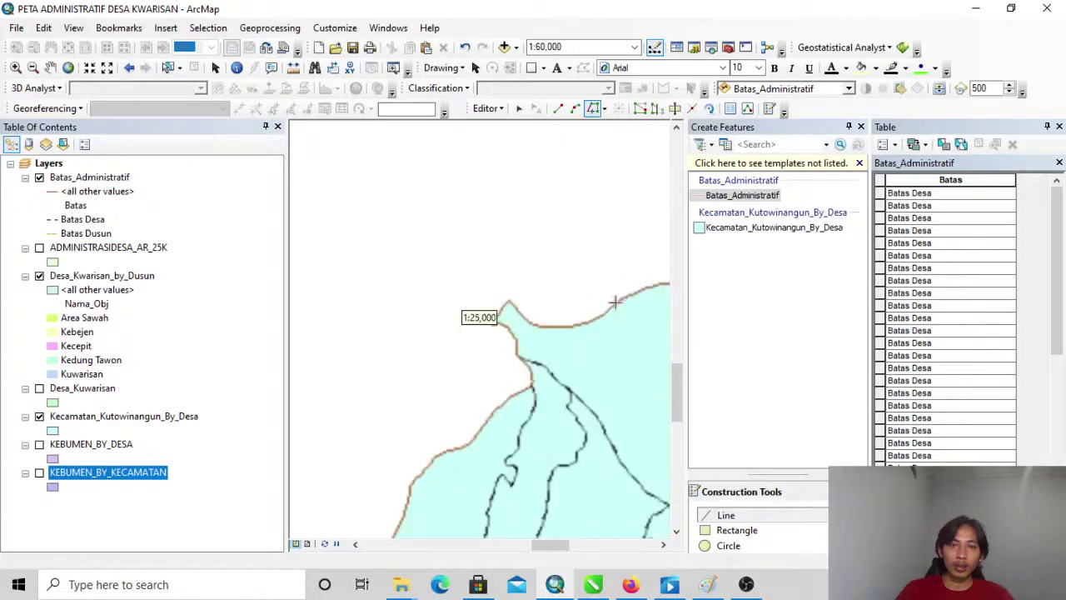
right_click(570, 312)
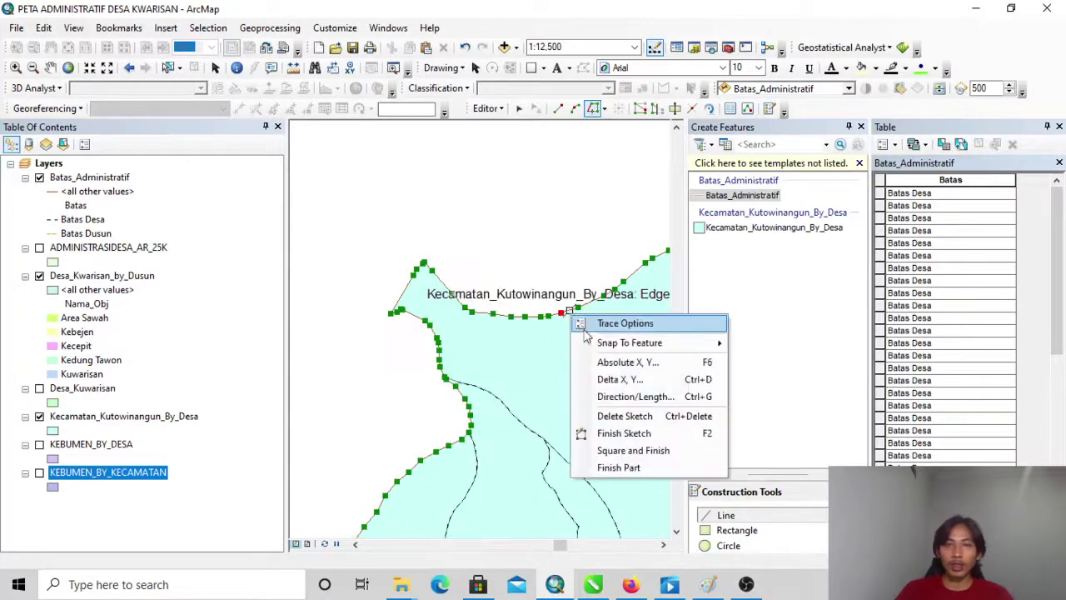
click(624, 433)
Fill the Batas field of the newly traced outer boundary with "Batas Kecamatan" using the Field Calculator.
scroll(352, 393, down, 4)
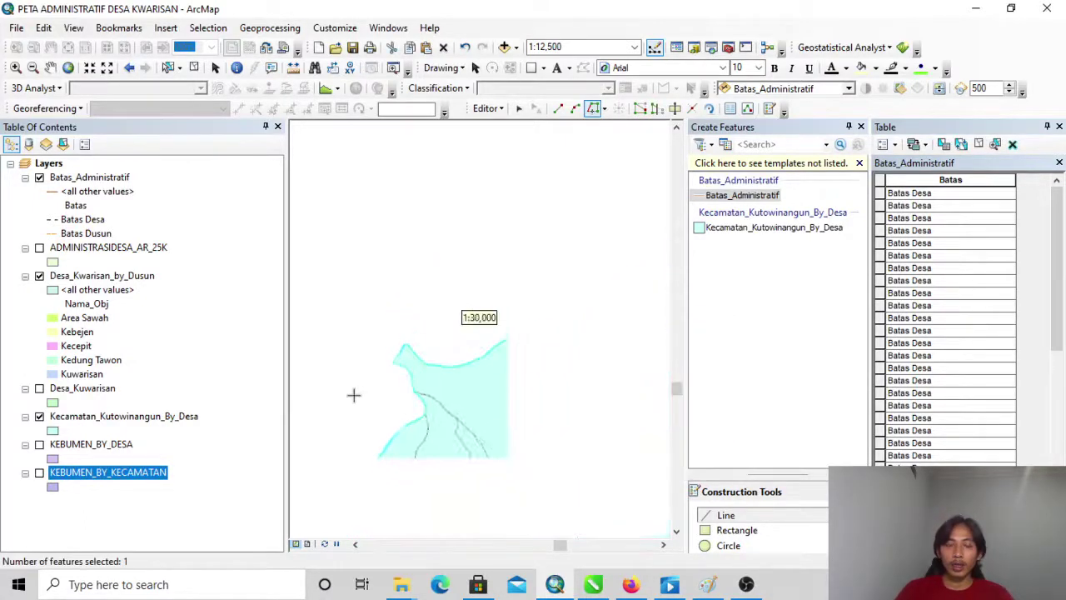
click(676, 513)
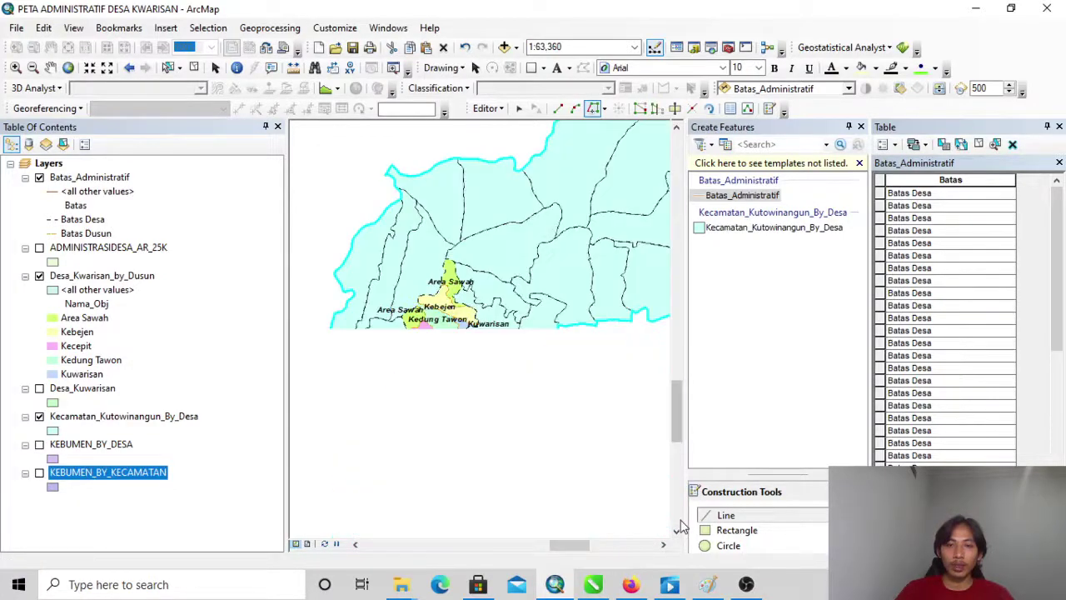
right_click(943, 179)
click(971, 280)
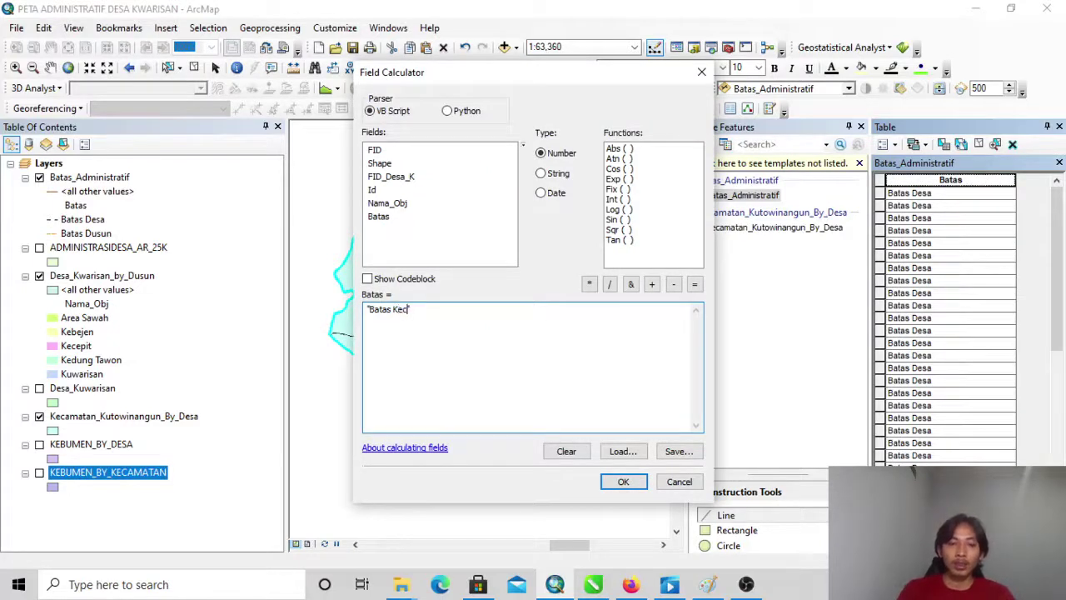
text(tan)
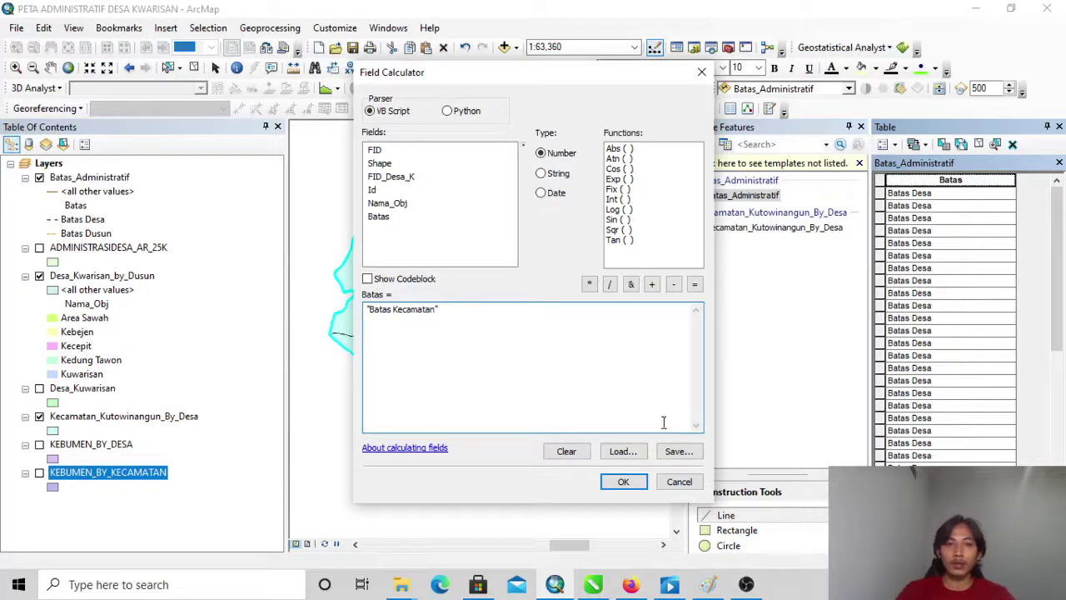
click(623, 482)
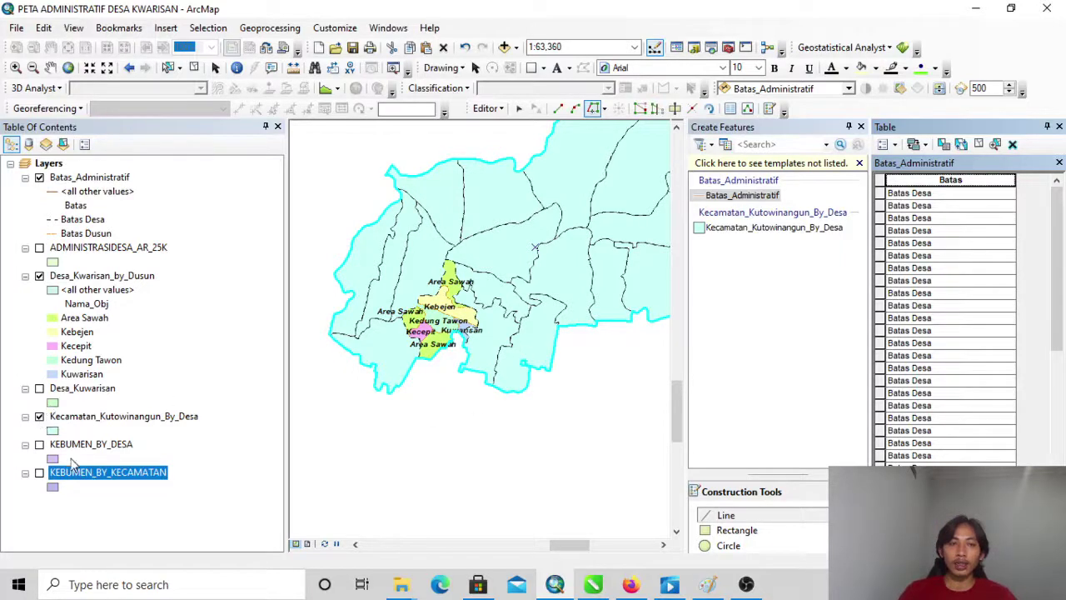
Show the KEBUMEN_BY_KECAMATAN layer and examine the neighbouring kecamatan boundaries around the traced outline.
click(39, 472)
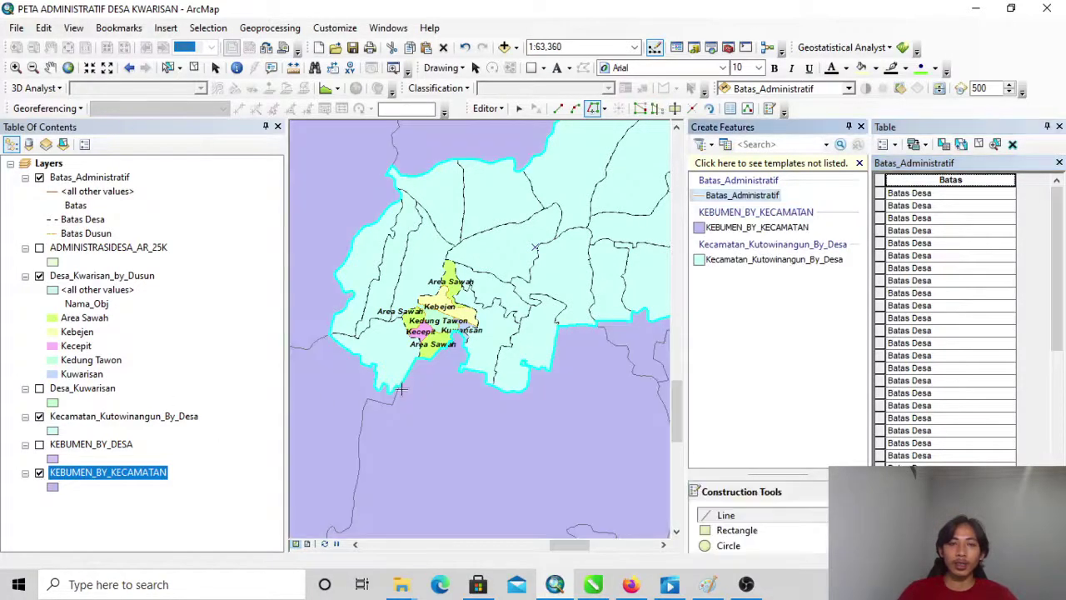
scroll(418, 428, up, 2)
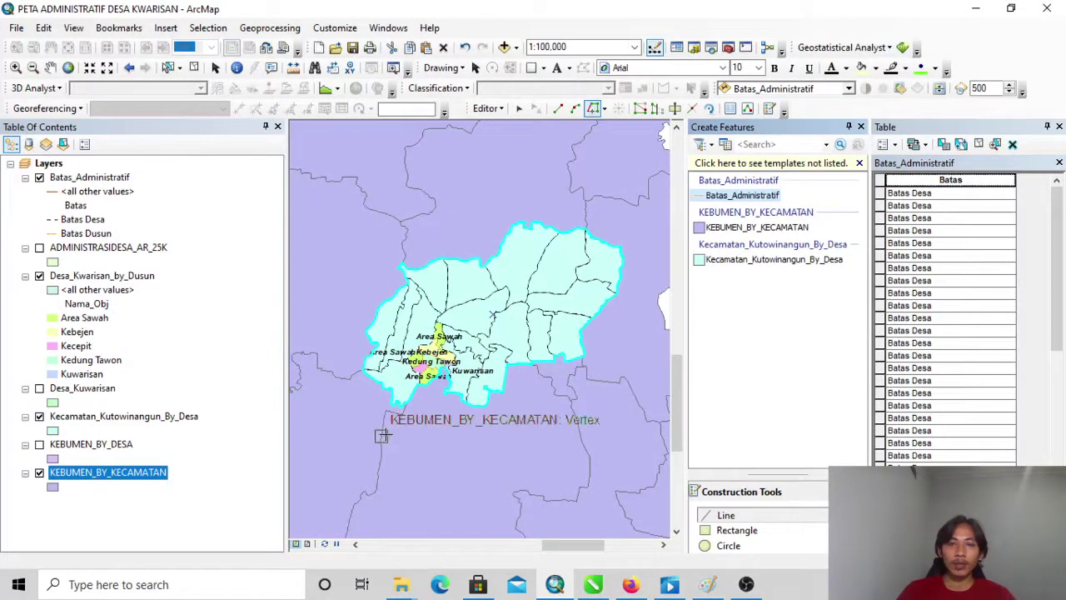
scroll(443, 356, down, 2)
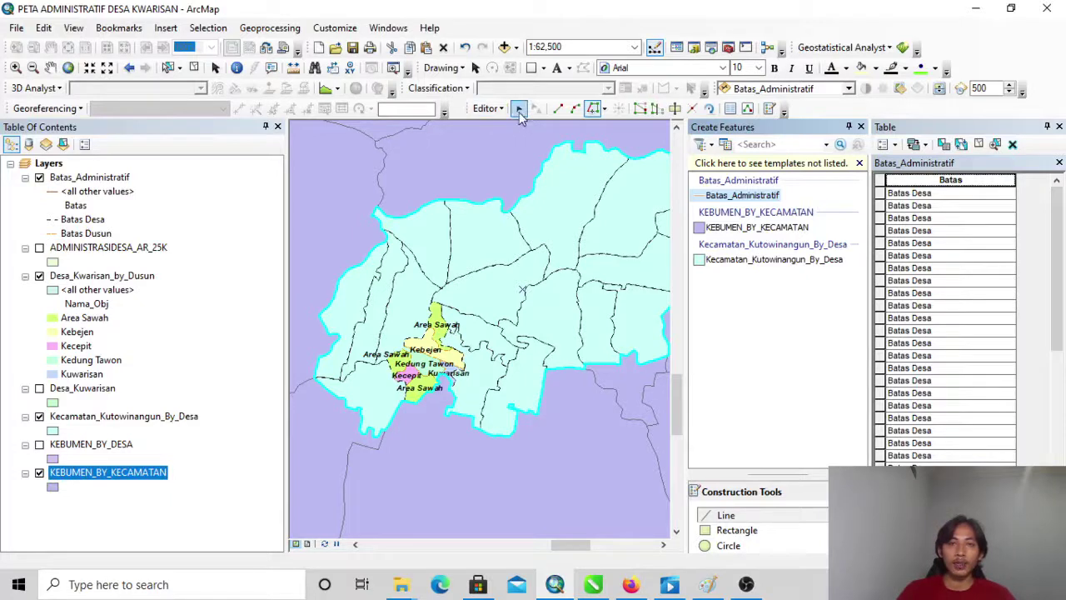
Save the edits and switch the map to layout view.
click(487, 109)
click(517, 143)
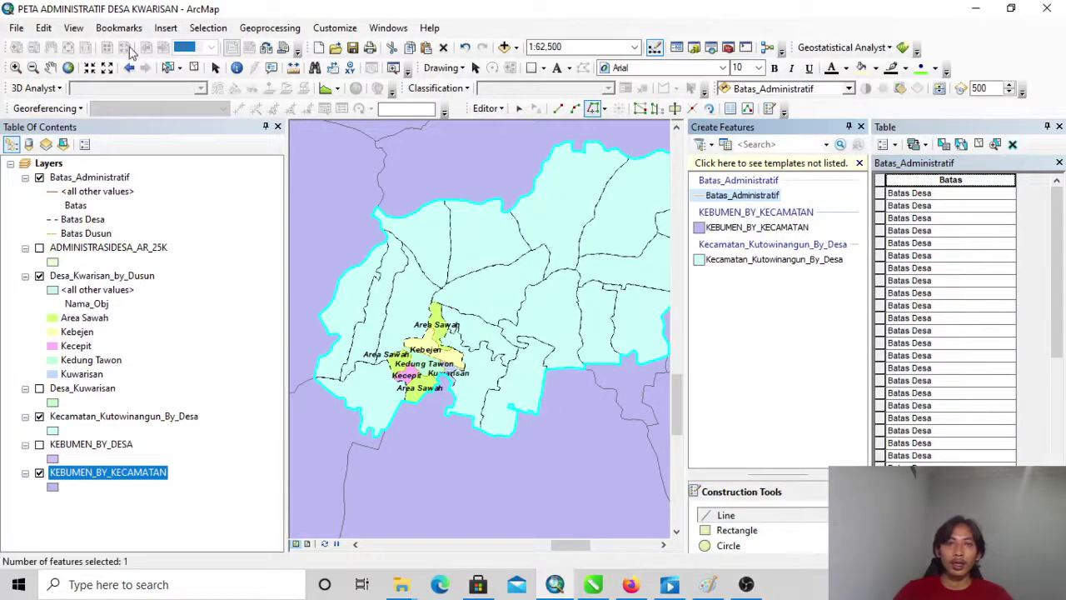
click(74, 28)
click(106, 63)
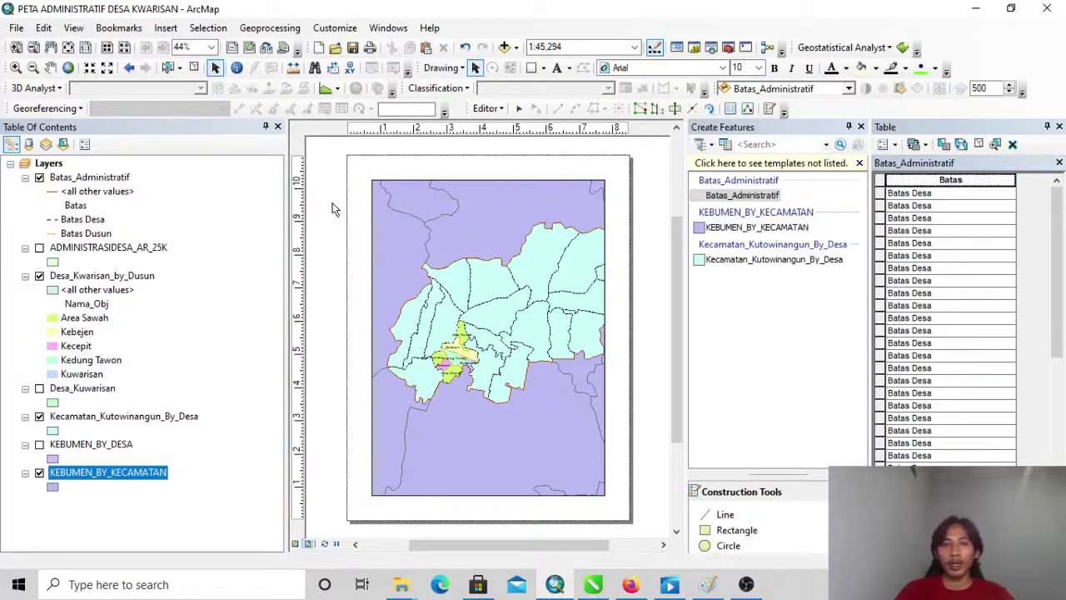
Set the paper orientation to landscape and stop using the printer paper settings, keeping an 11 by 8.5 inch Letter map page.
click(16, 28)
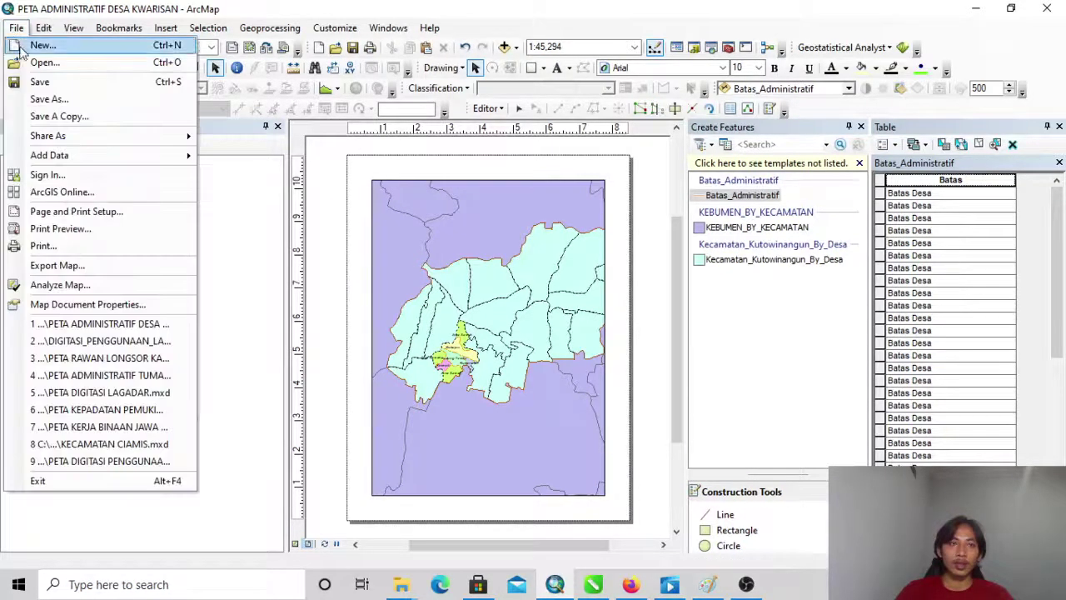
click(128, 213)
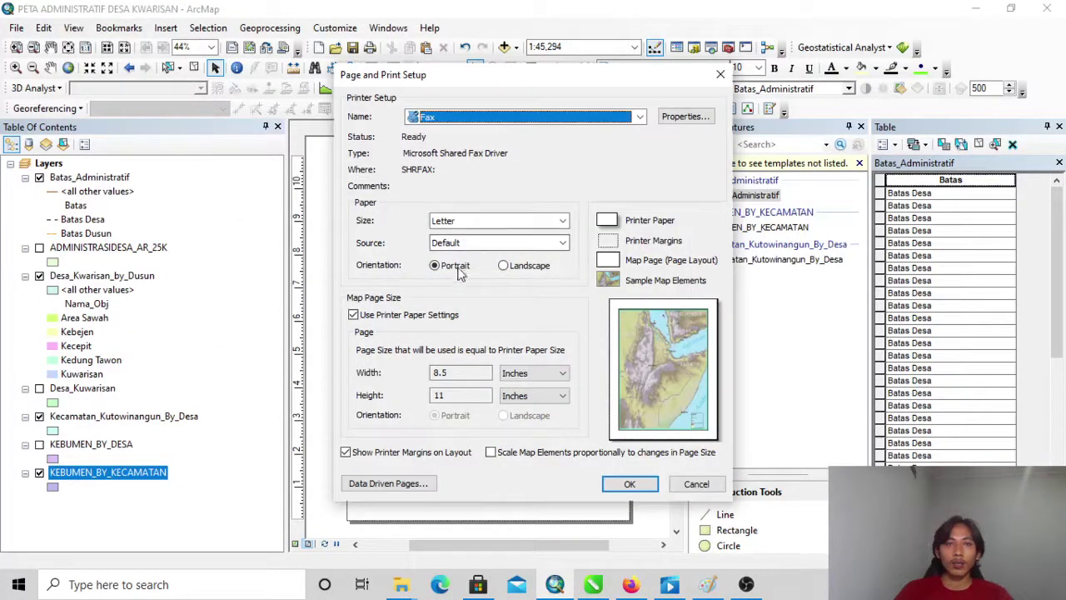
click(514, 268)
click(353, 318)
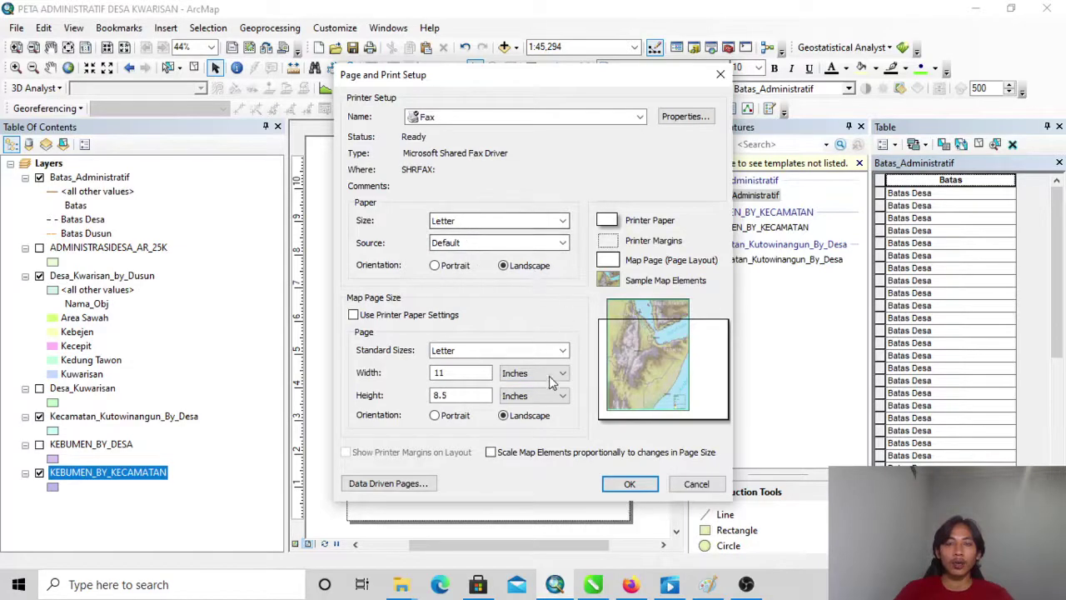
click(629, 484)
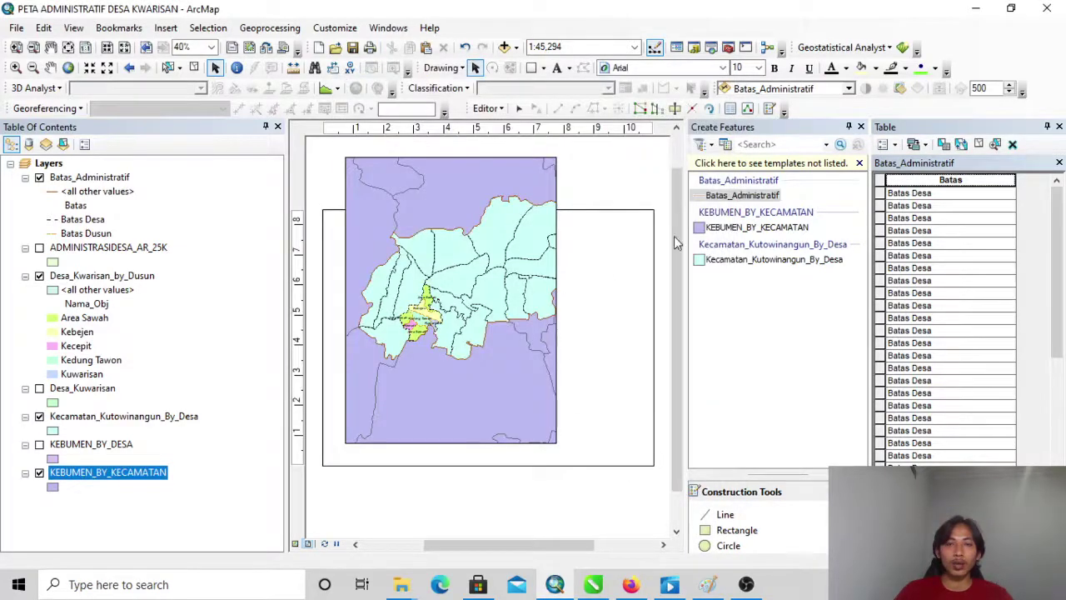
Lower the data frame's upper edge to fit inside the landscape page, and zoom its map in on Desa Kwarisan.
click(482, 206)
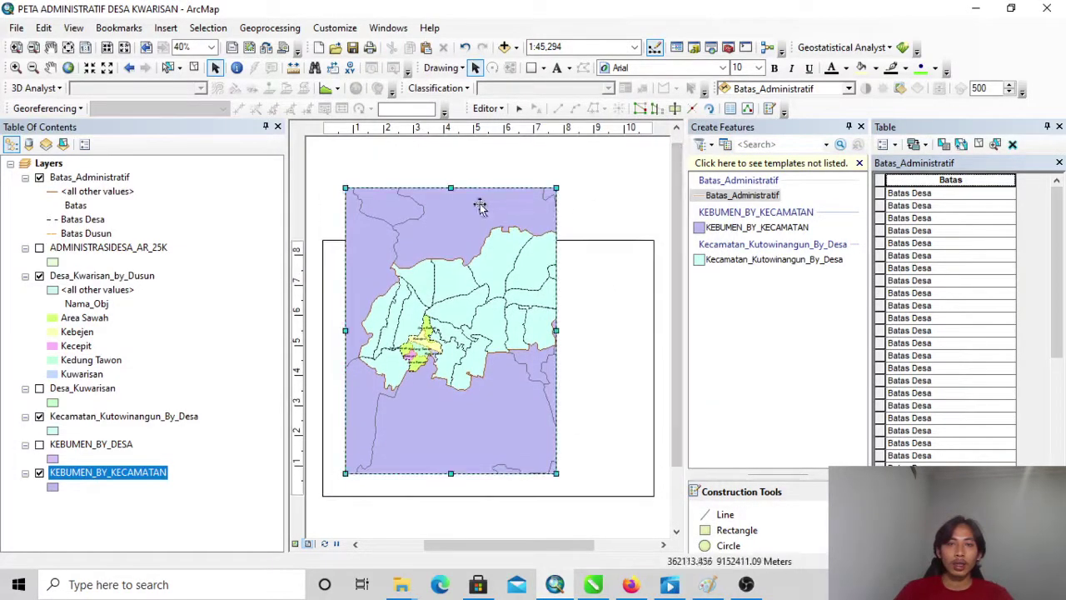
drag(450, 189, 445, 256)
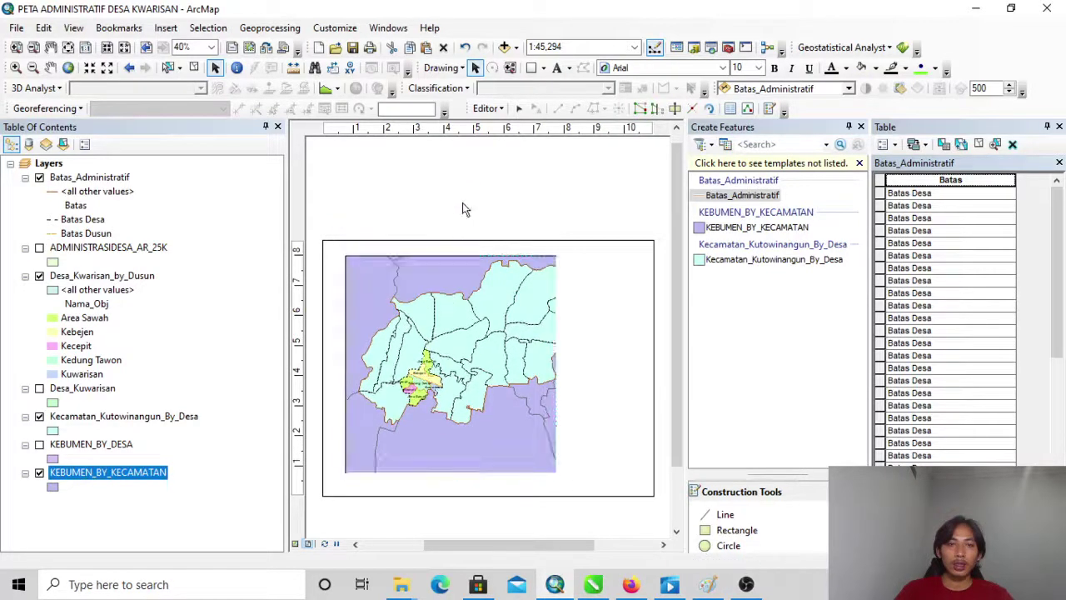
click(15, 68)
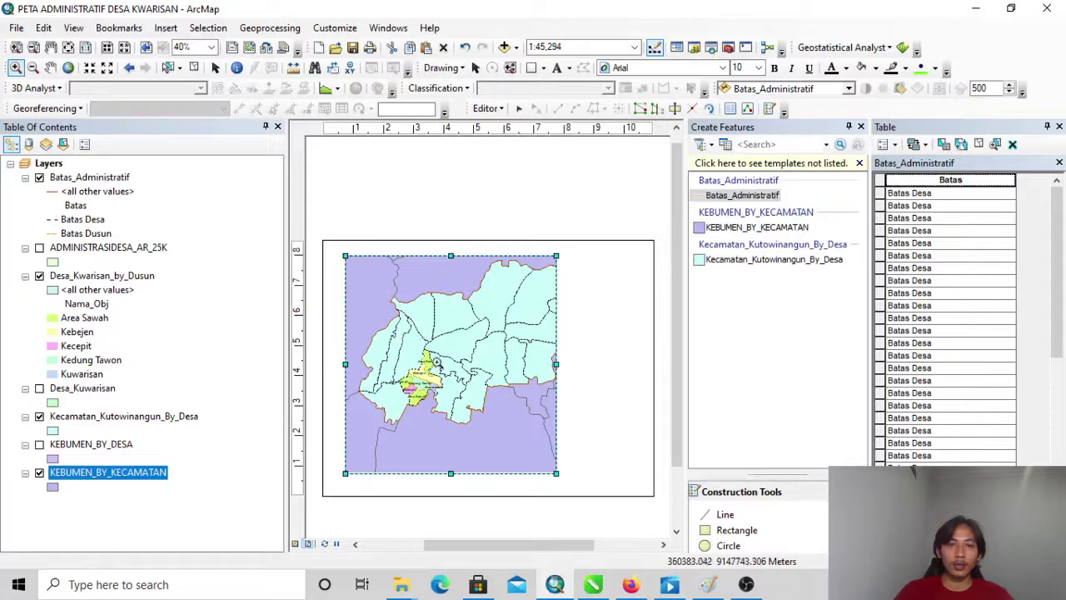
drag(386, 337, 461, 427)
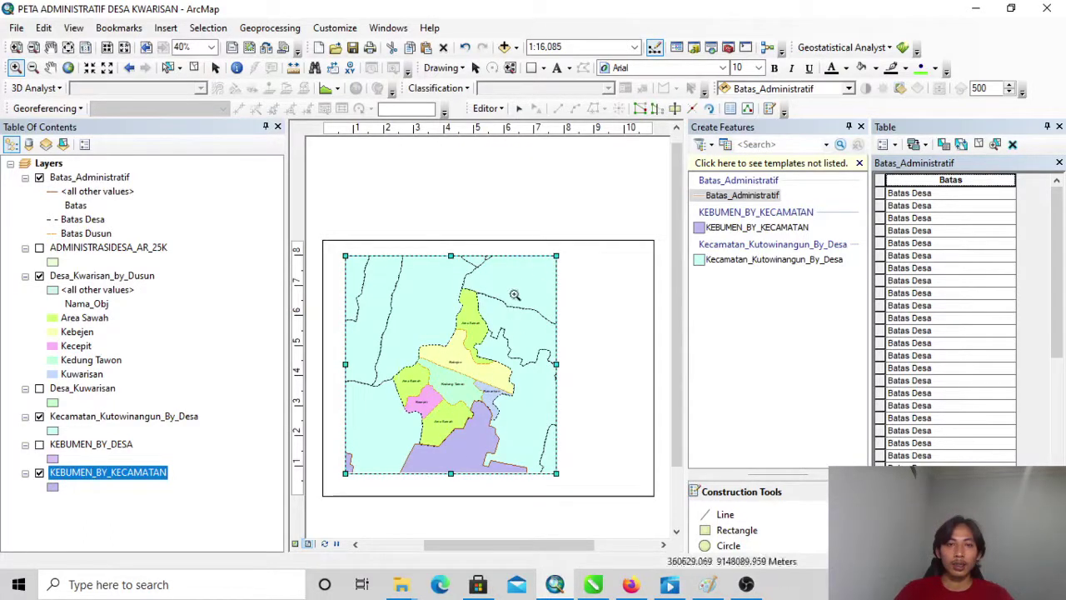
Hide the Kecamatan_Kutowinangun_By_Desa and KEBUMEN_BY_KECAMATAN layers, and inspect the boundary lines south of Desa Kwarisan.
click(40, 417)
click(39, 472)
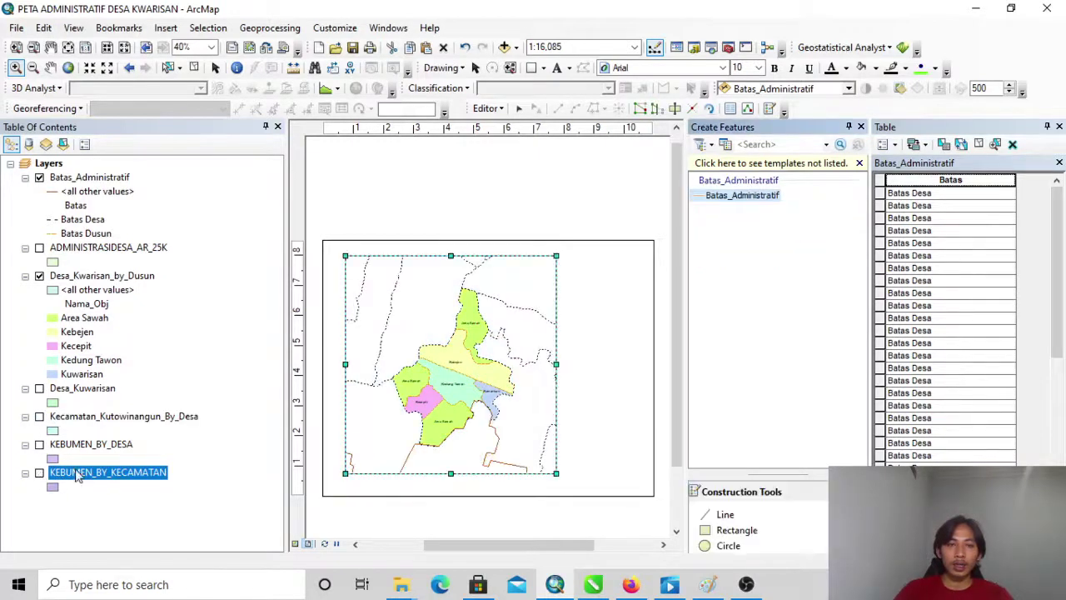
click(473, 474)
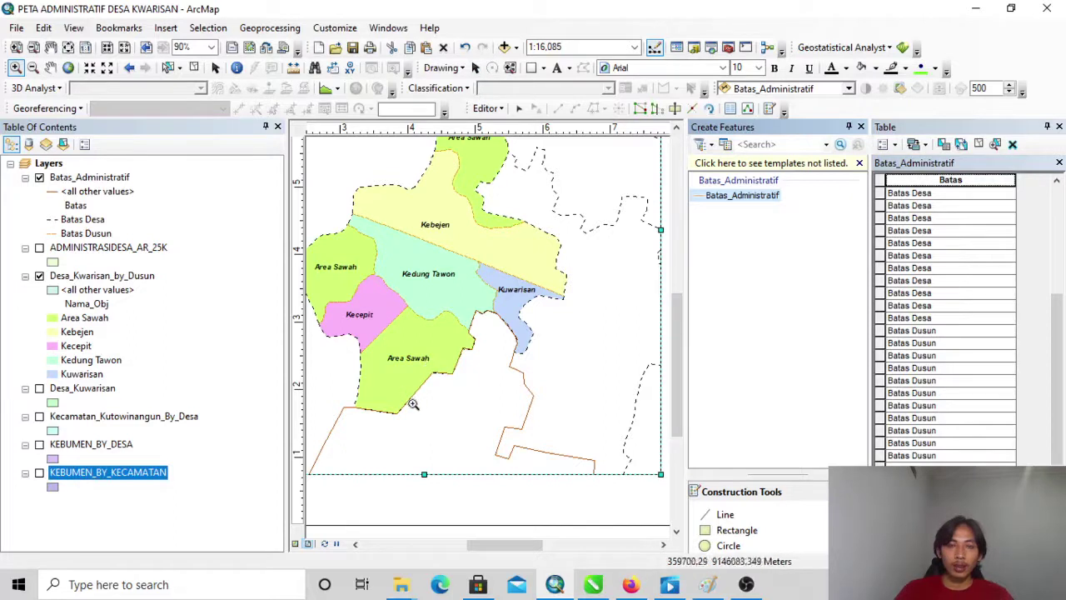
Switch the map from layout view back to data view.
click(385, 423)
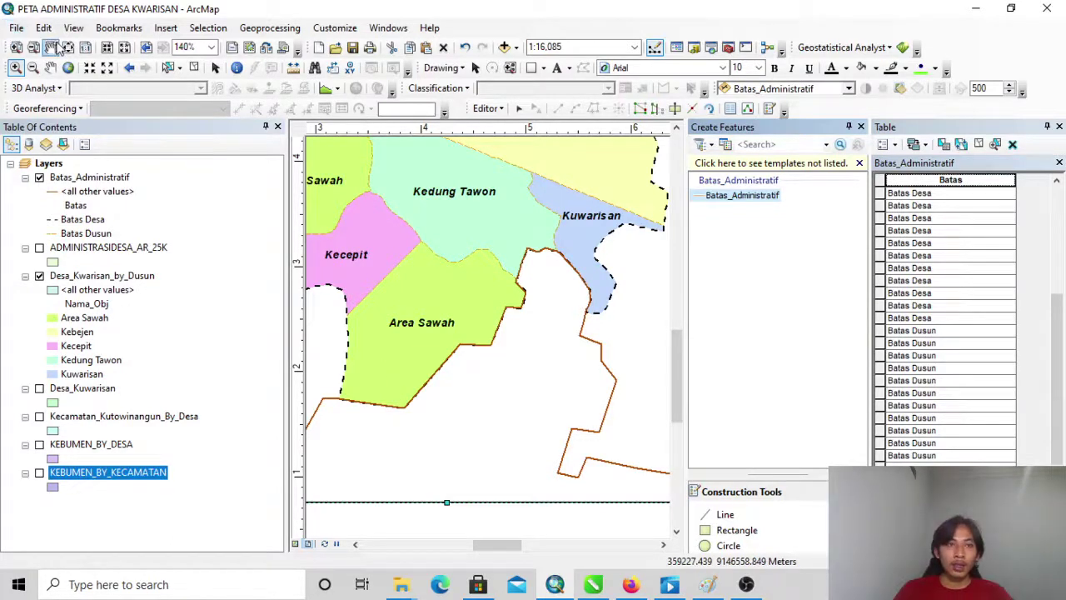
click(74, 27)
click(409, 255)
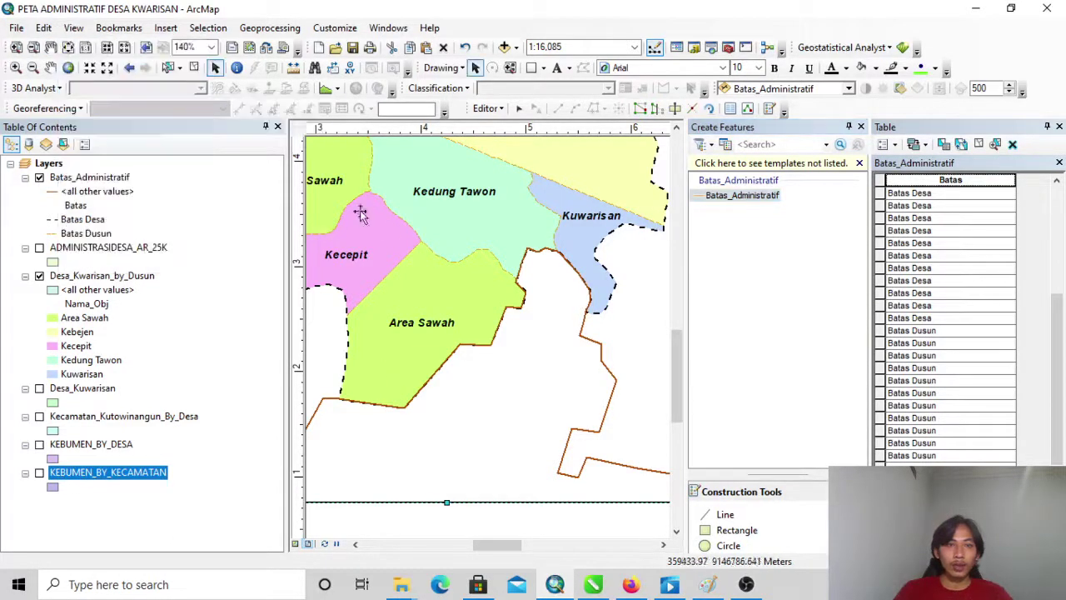
click(73, 28)
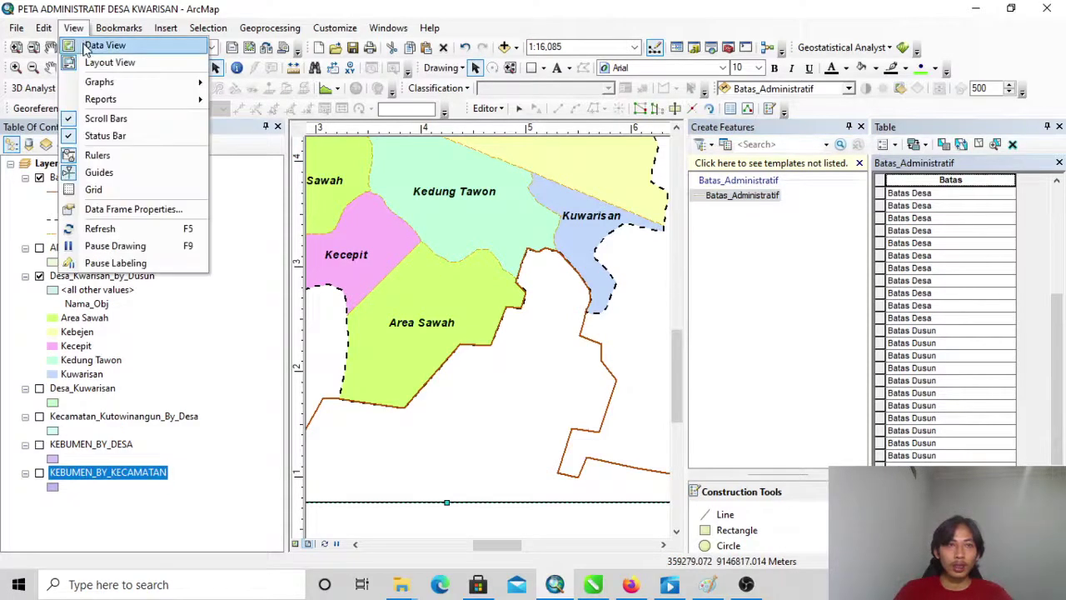
click(96, 43)
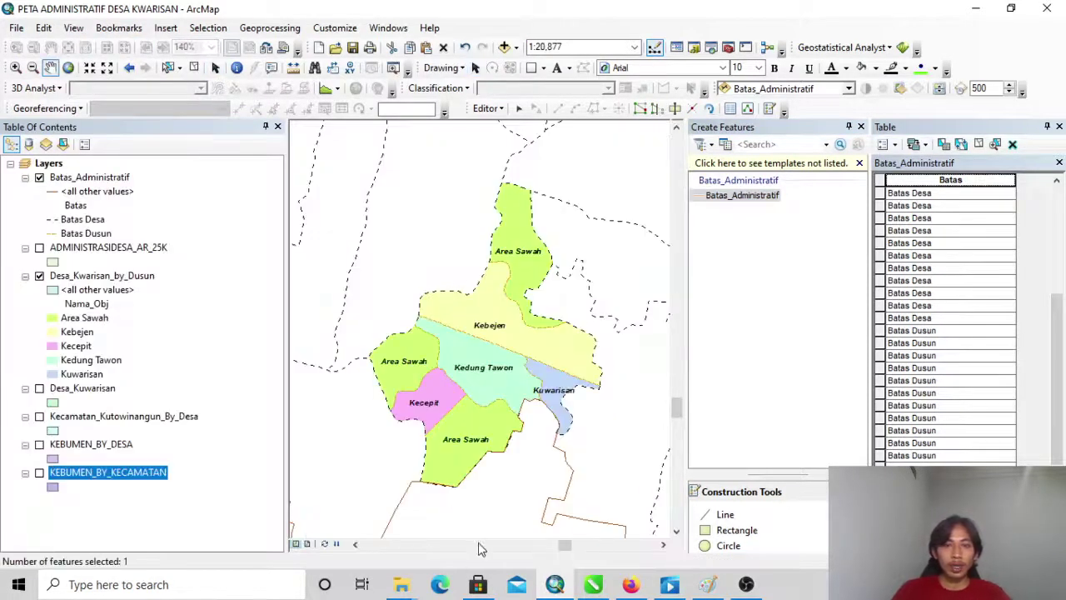
Delete the Batas Desa line running along the outer edge of the southern Area Sawah polygon.
scroll(467, 512, down, 3)
click(519, 110)
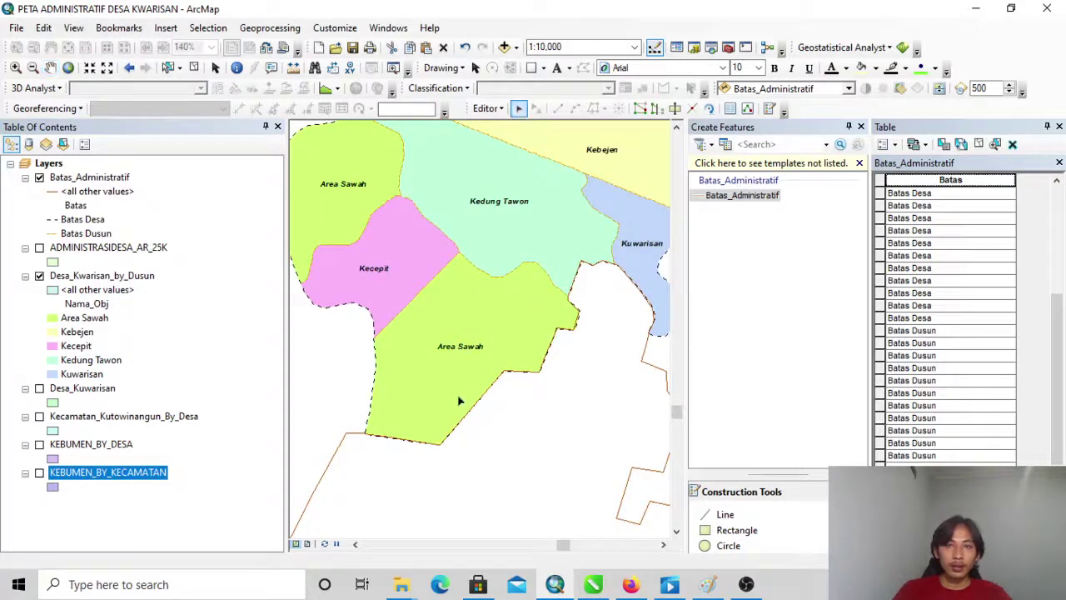
click(402, 444)
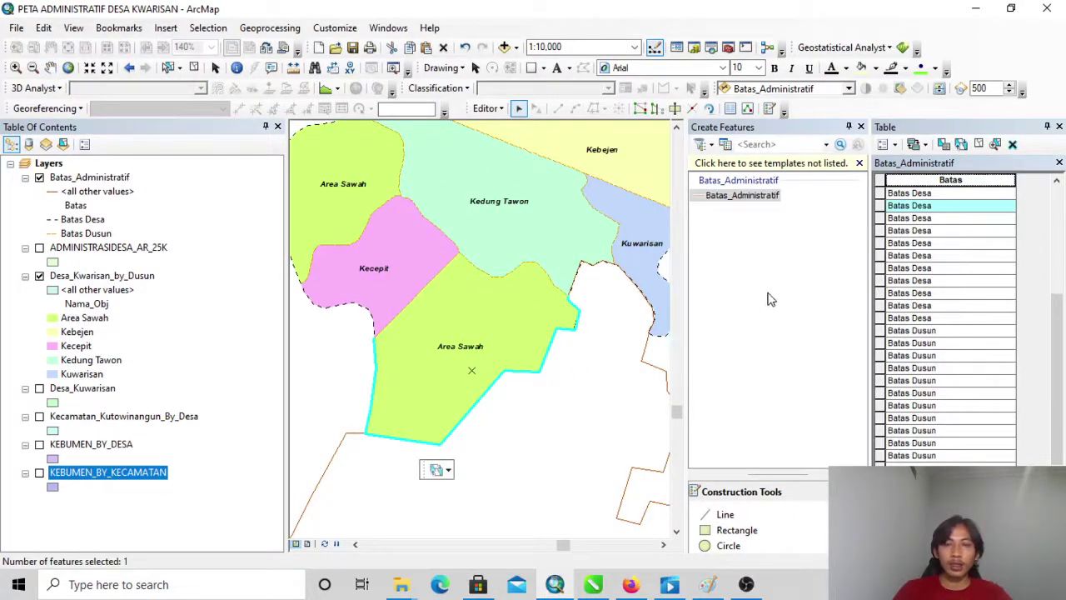
click(1014, 146)
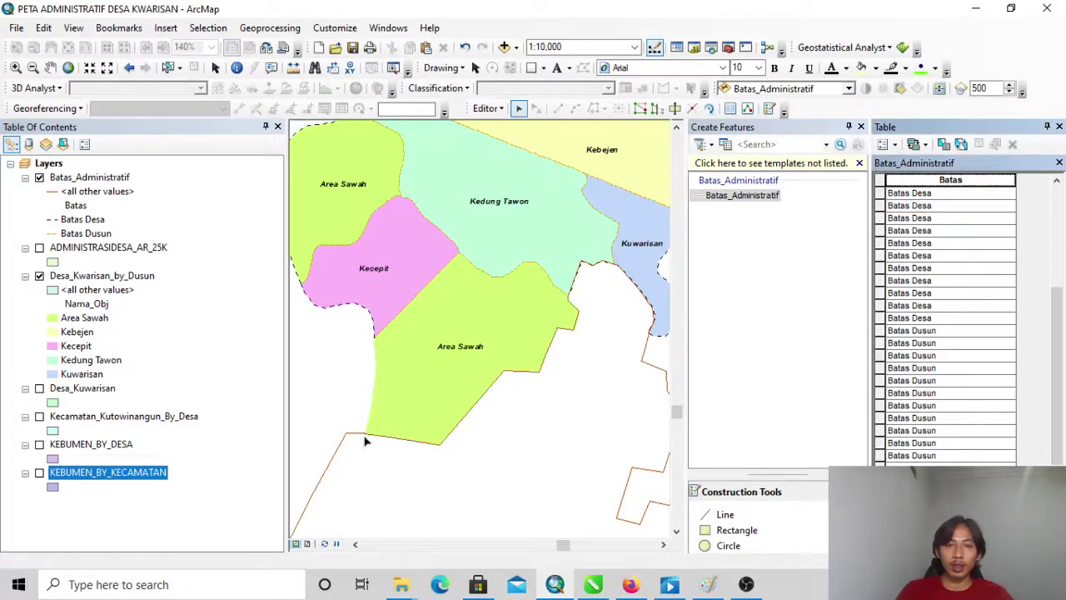
Trace a new Batas_Administratif line along the southern Area Sawah's west edge, from the Kecepit corner to the kecamatan boundary, and classify it as Batas Desa.
scroll(358, 432, up, 3)
scroll(375, 371, down, 4)
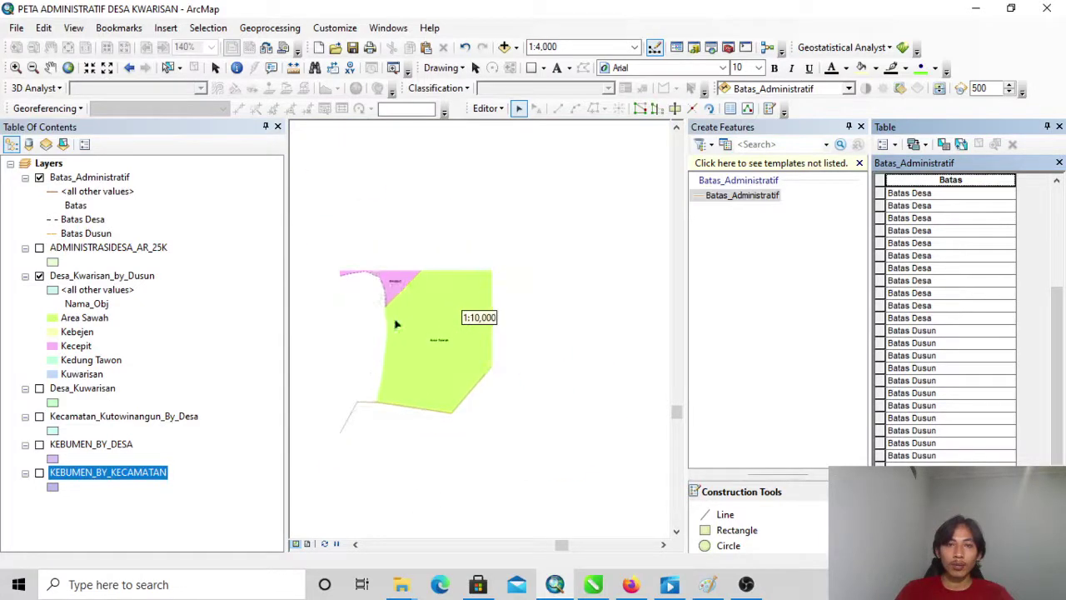
click(742, 195)
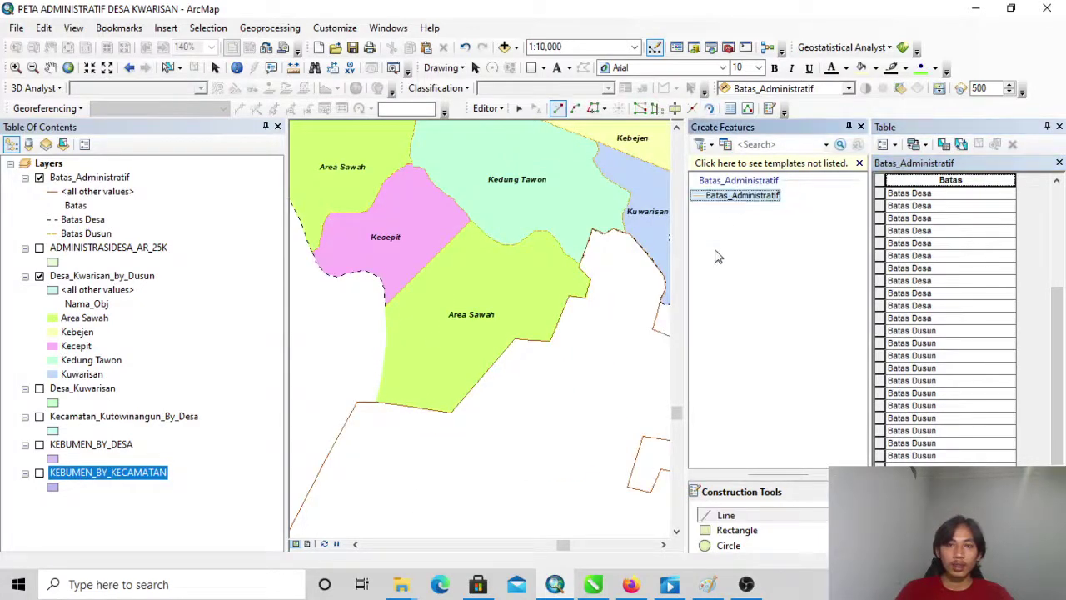
click(726, 515)
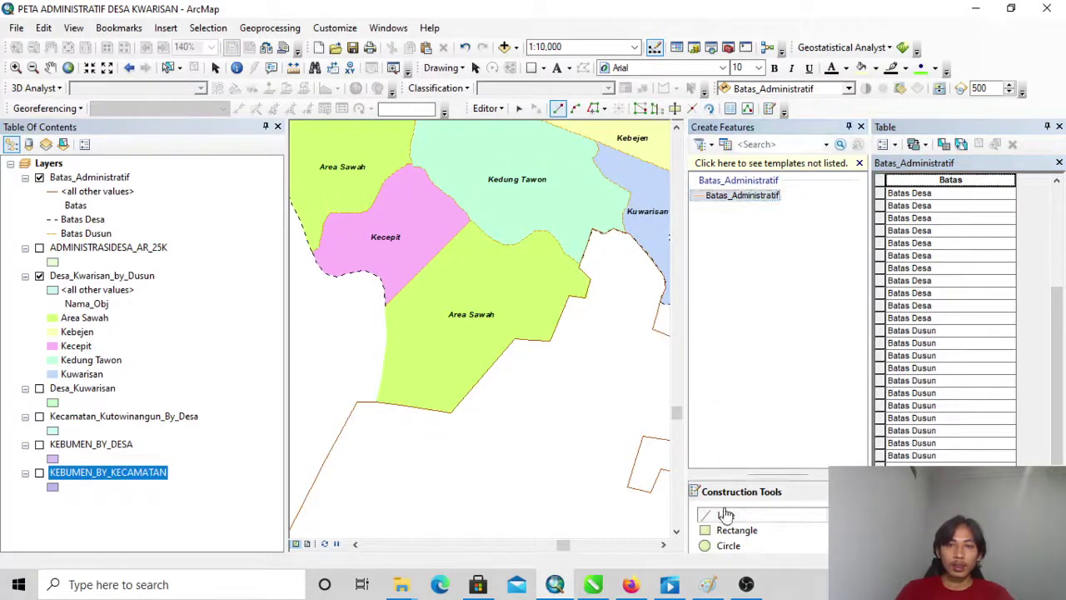
click(594, 110)
scroll(379, 369, up, 3)
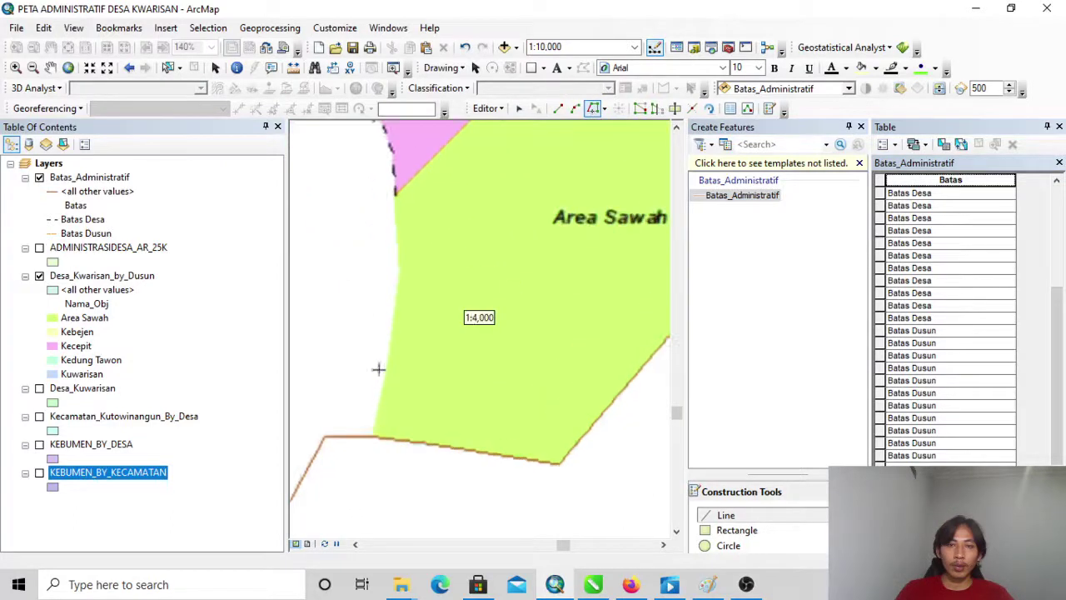
click(394, 195)
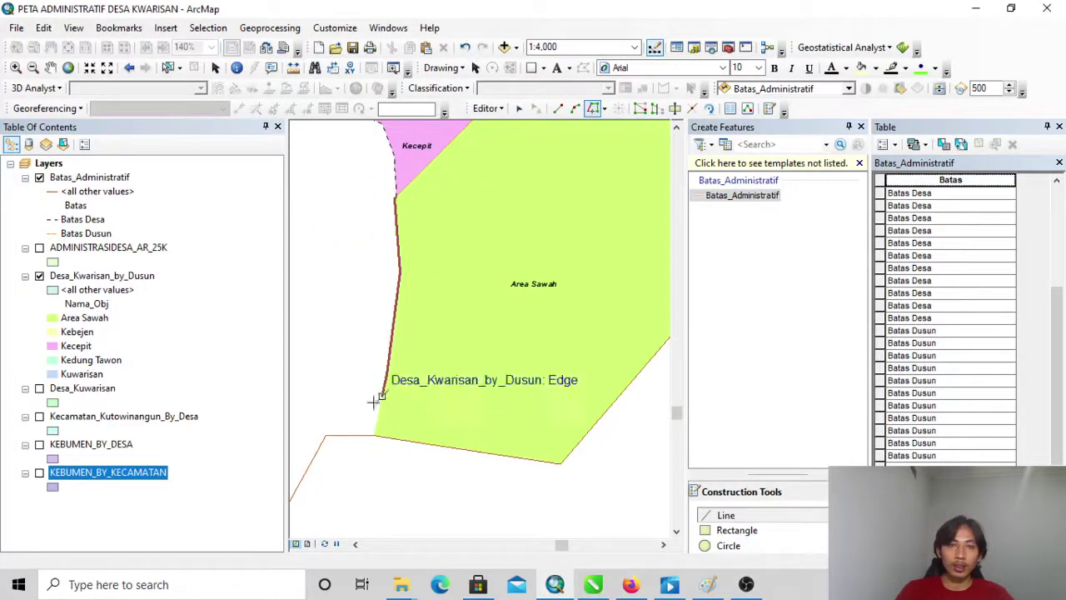
click(373, 435)
right_click(374, 435)
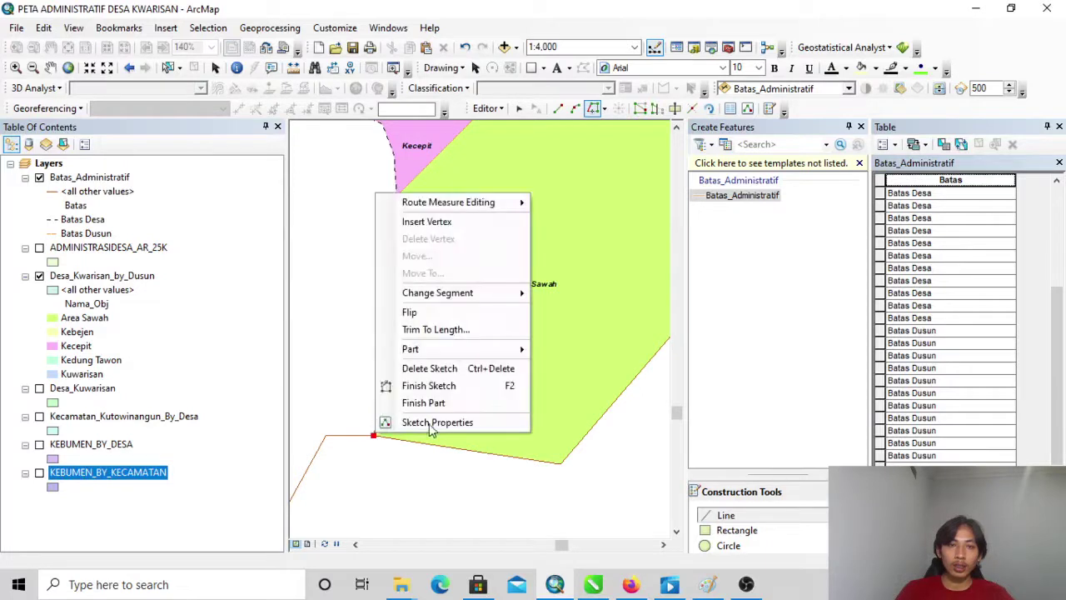
click(429, 387)
scroll(397, 419, down, 2)
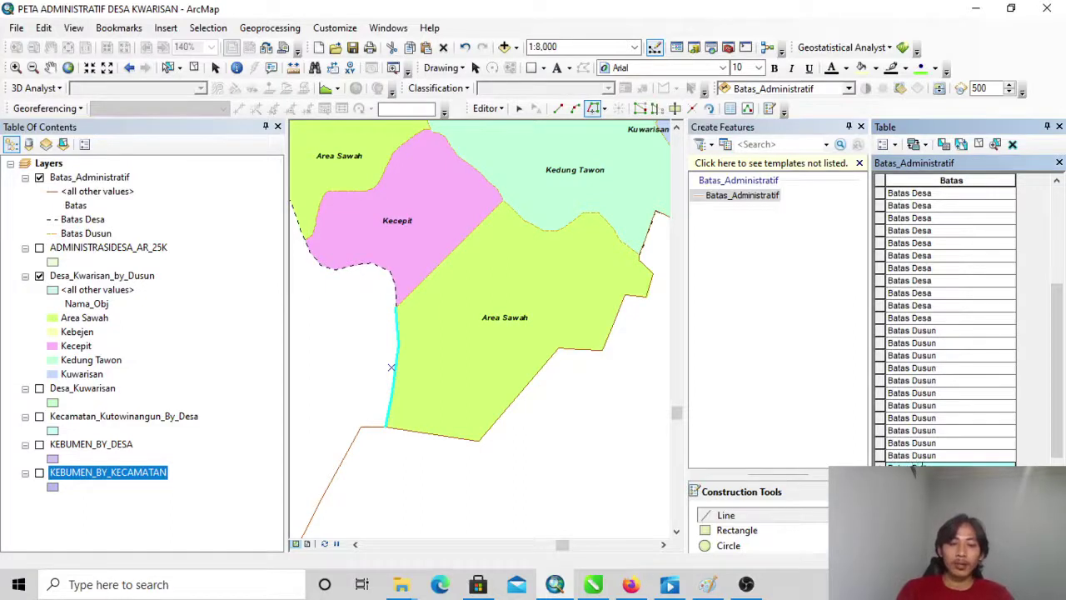
Stop the editing session and save the boundary edits.
click(489, 108)
click(518, 143)
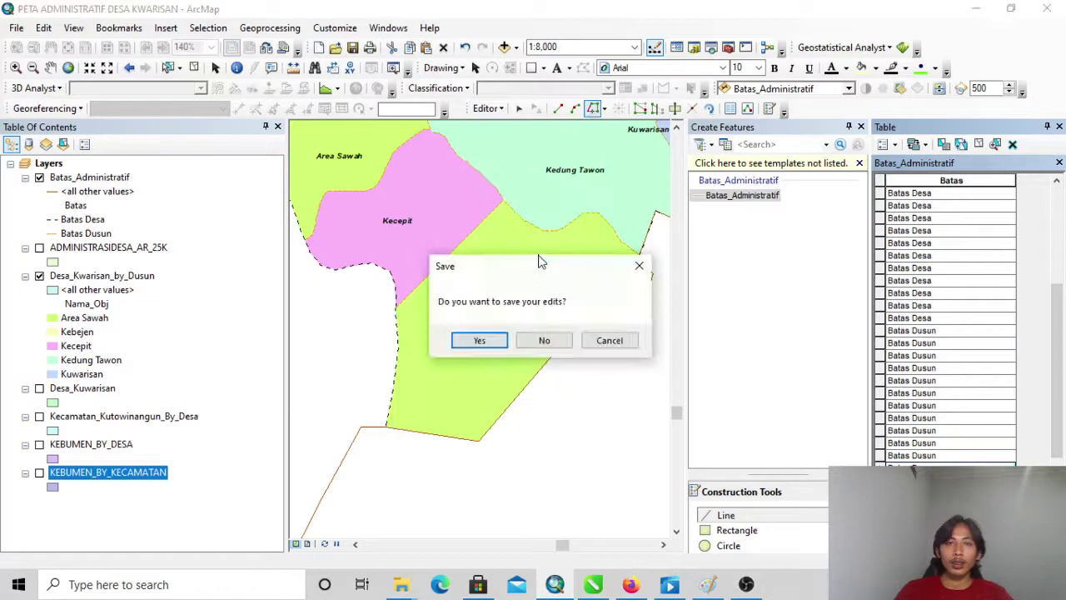
click(479, 340)
right_click(108, 170)
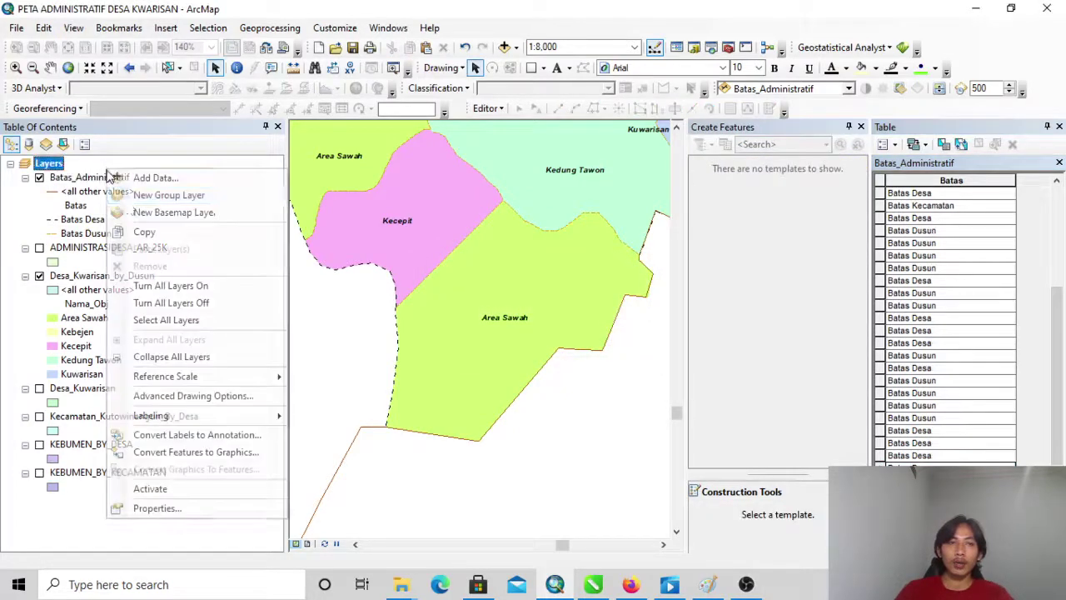
click(204, 508)
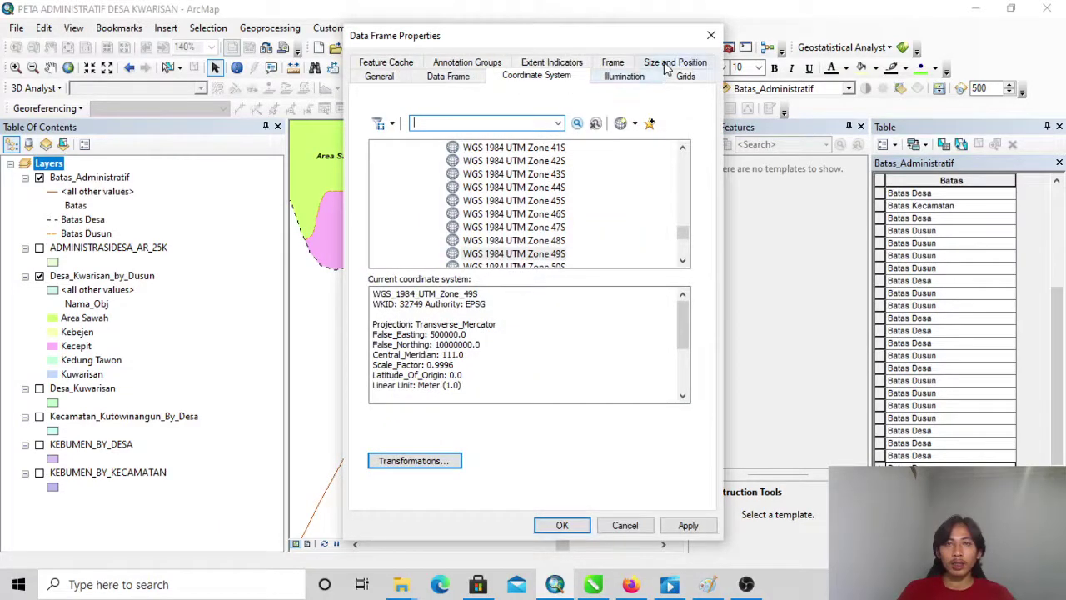
click(711, 35)
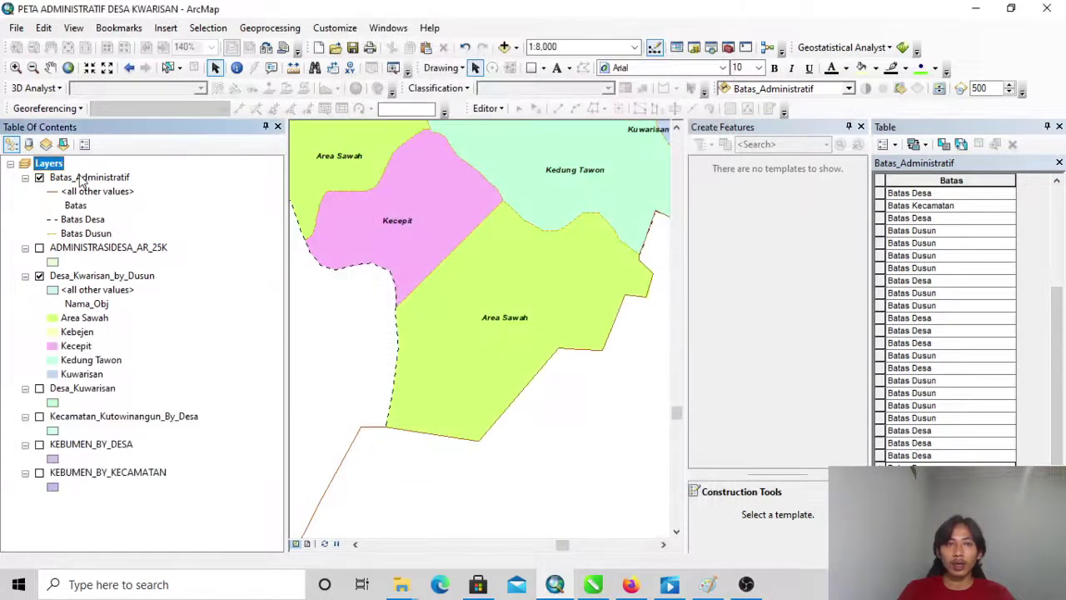
Add all values of the Batas field to the unique-values symbology of the Batas_Administratif layer, including Batas Kecamatan.
right_click(82, 180)
click(134, 493)
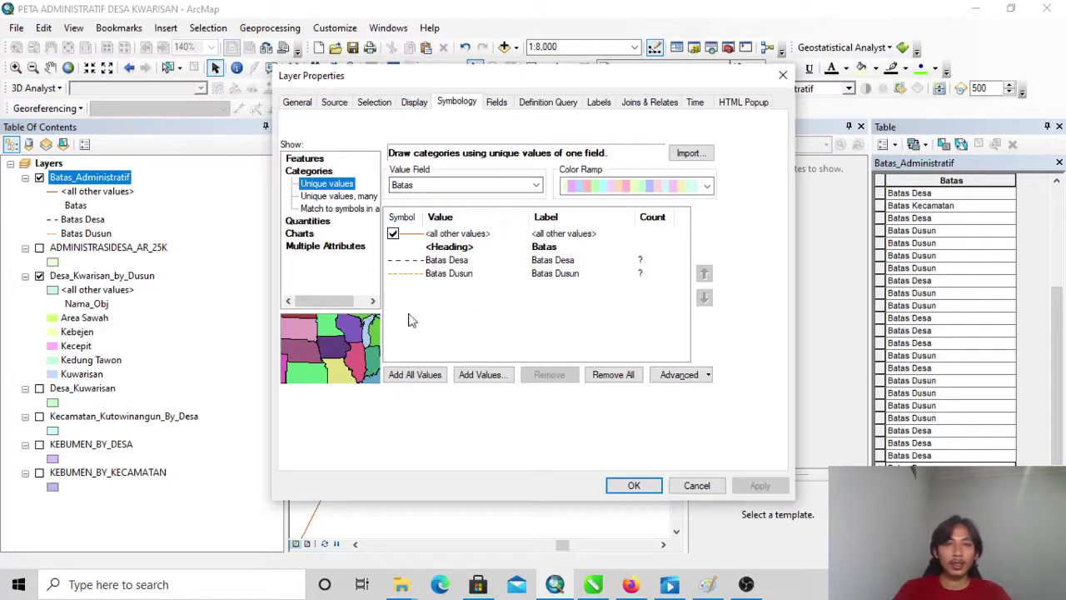
click(415, 376)
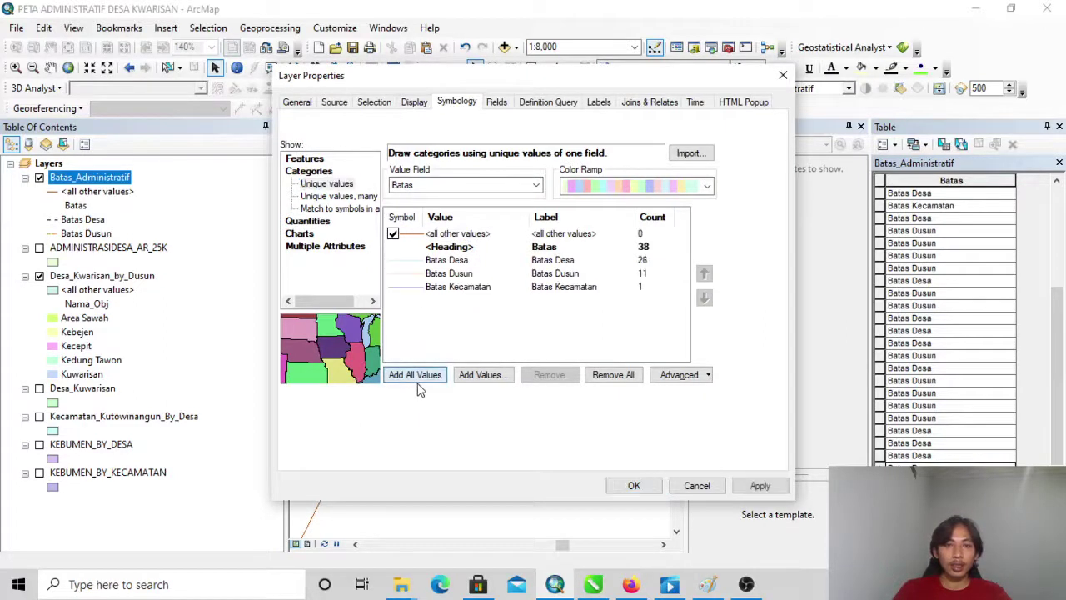
Symbolize Batas Desa with the black Dashed 4:1 line at width 1.
double_click(413, 261)
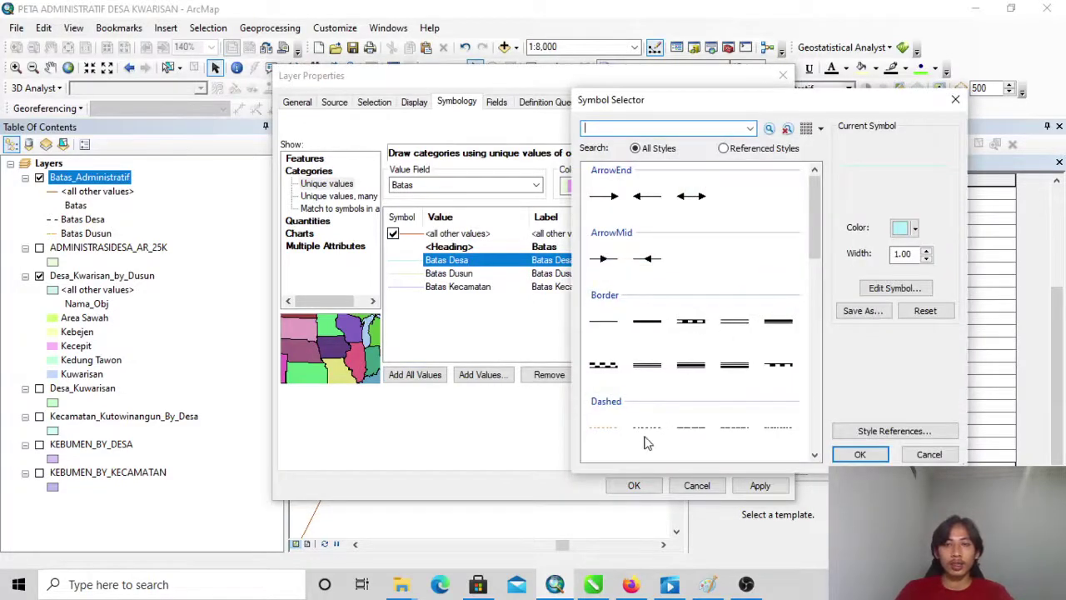
scroll(773, 380, down, 1)
click(734, 362)
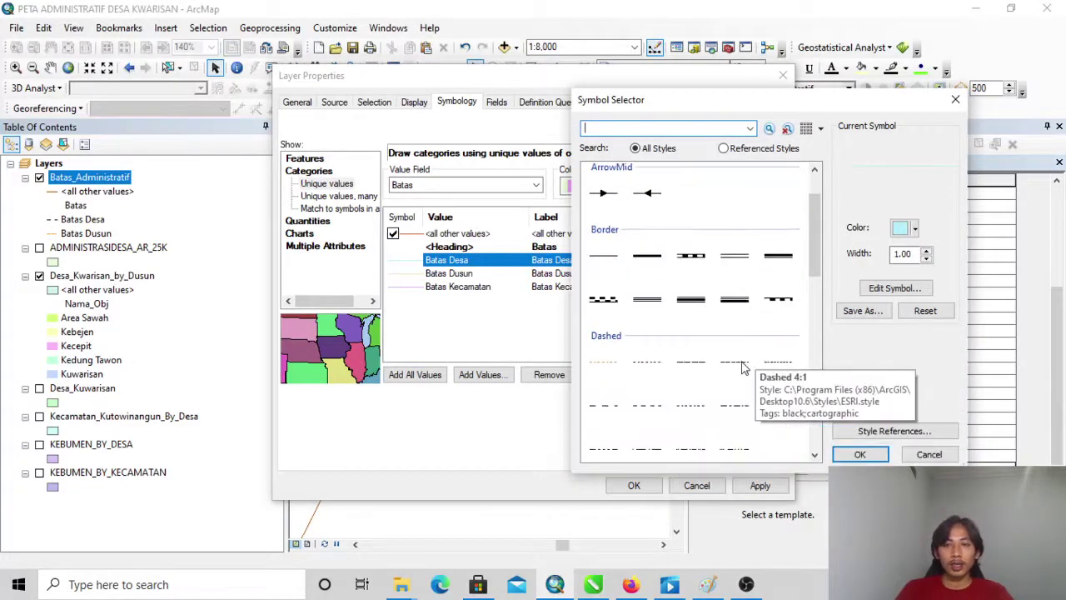
click(927, 251)
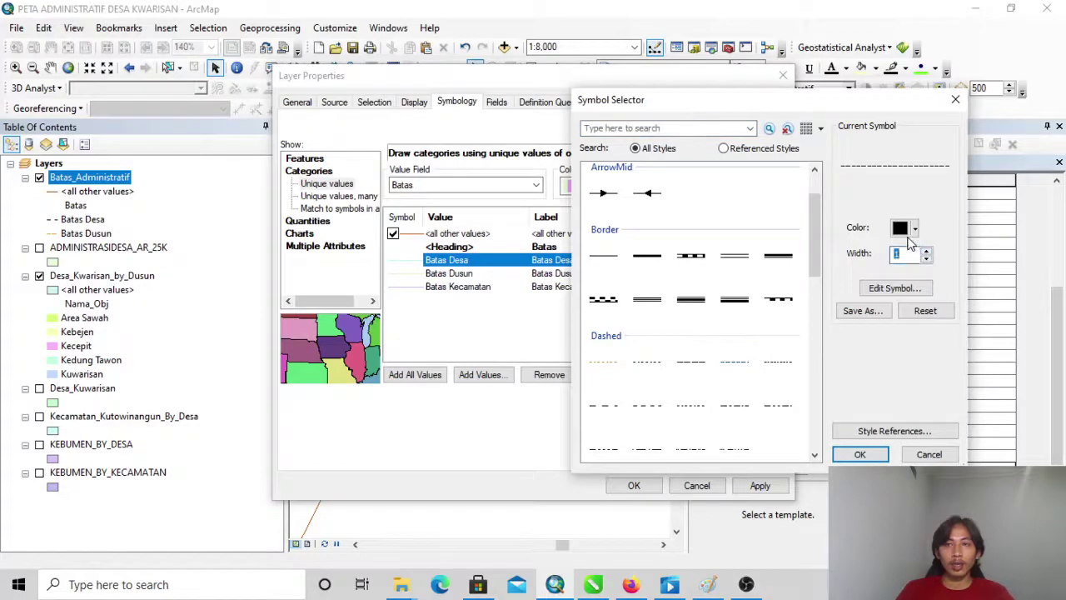
click(859, 454)
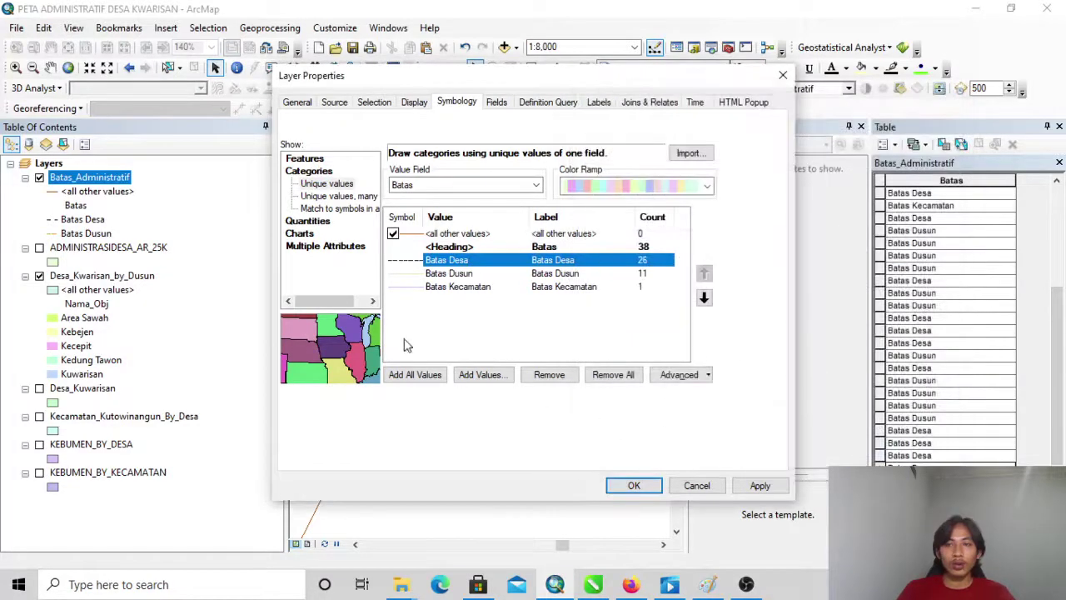
Symbolize Batas Dusun with a finely dashed line of width 0.40 in orange.
double_click(407, 274)
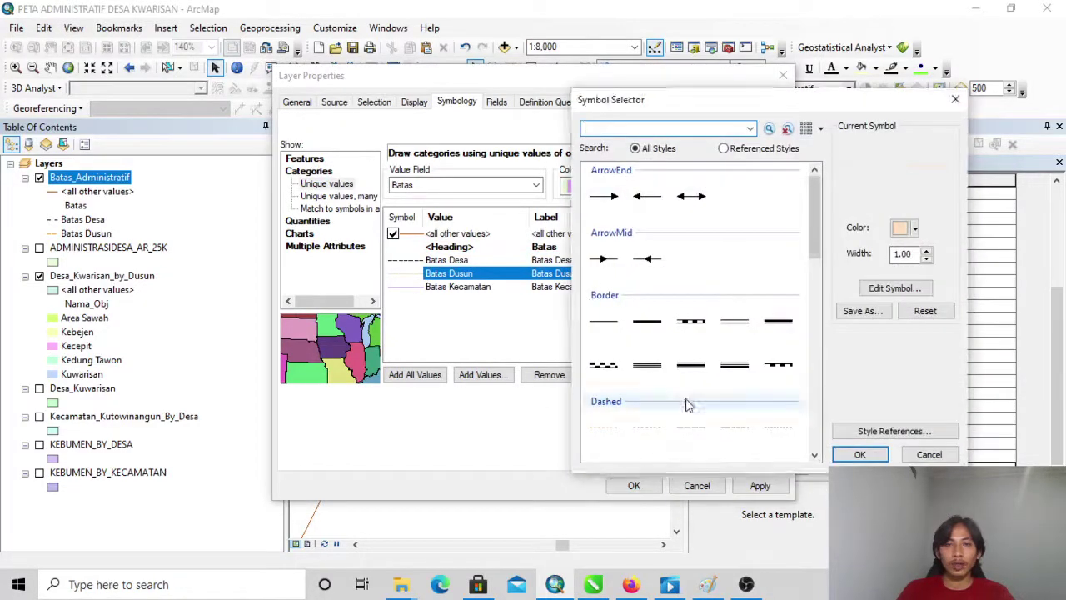
click(663, 430)
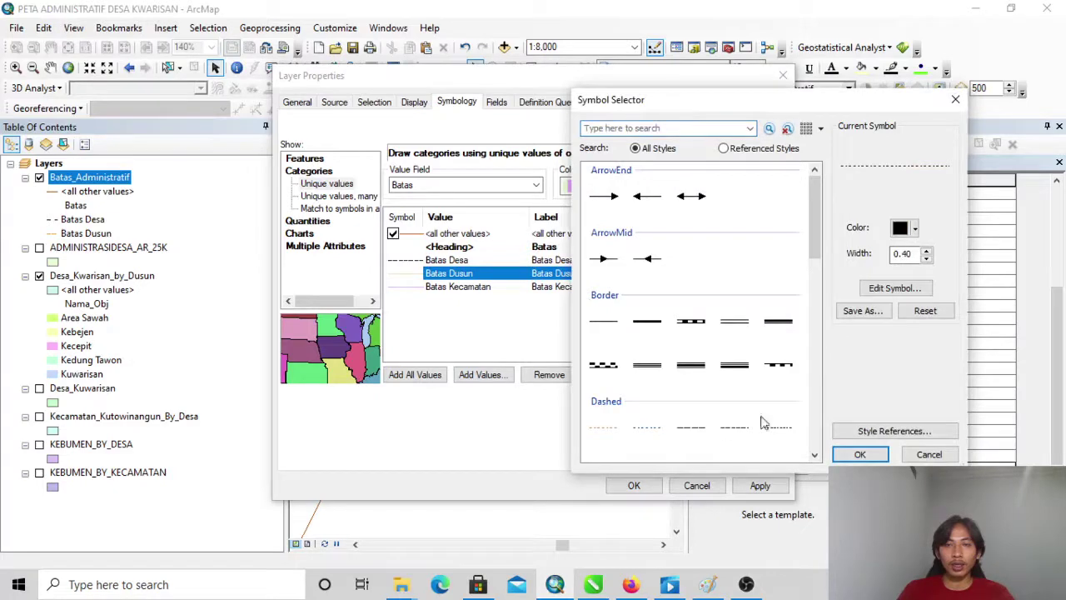
click(907, 228)
click(940, 297)
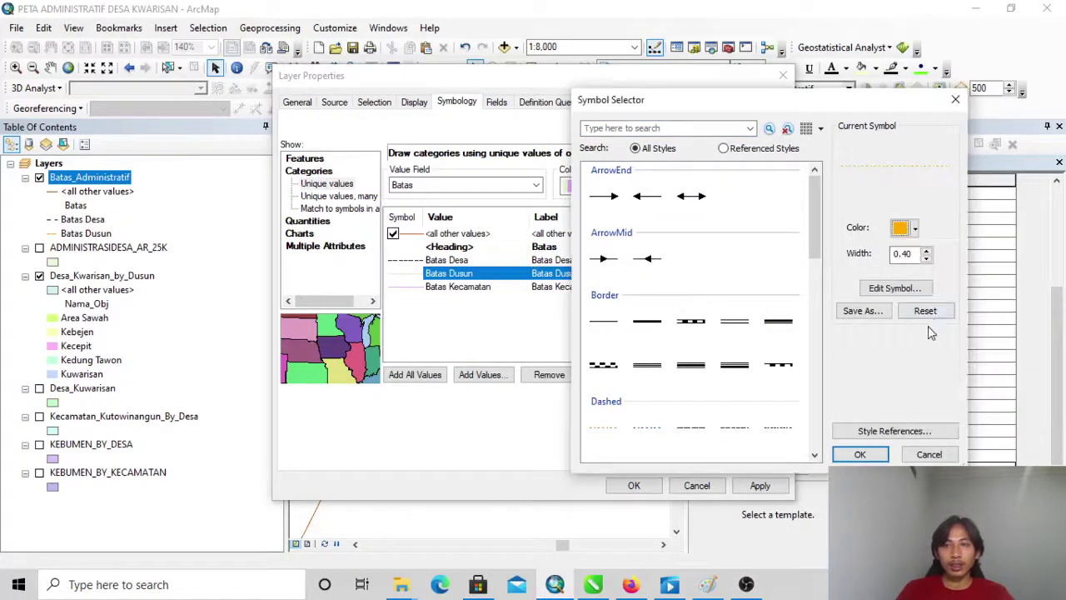
click(861, 454)
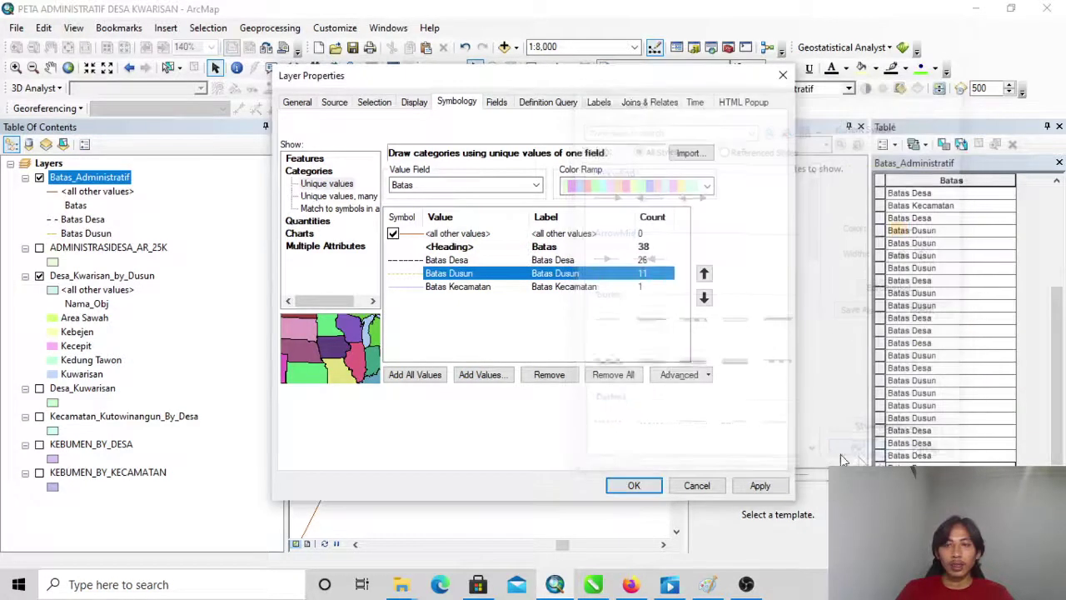
Symbolize Batas Kecamatan with the black Dashed with 3 Dots line, and apply the new symbology to the layer.
double_click(414, 289)
scroll(773, 414, down, 4)
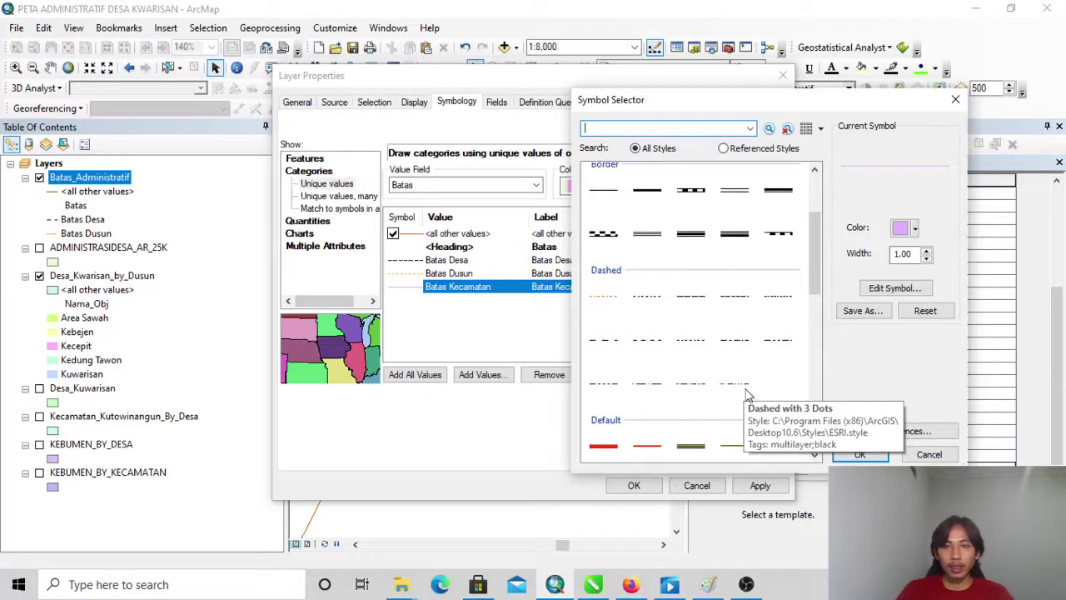
click(744, 390)
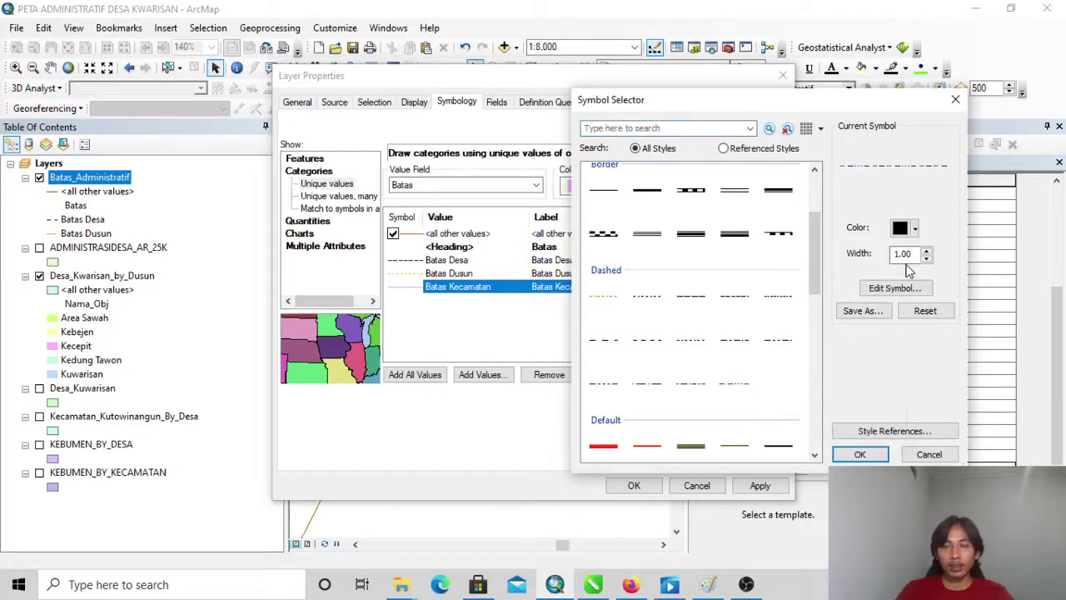
drag(917, 256, 906, 257)
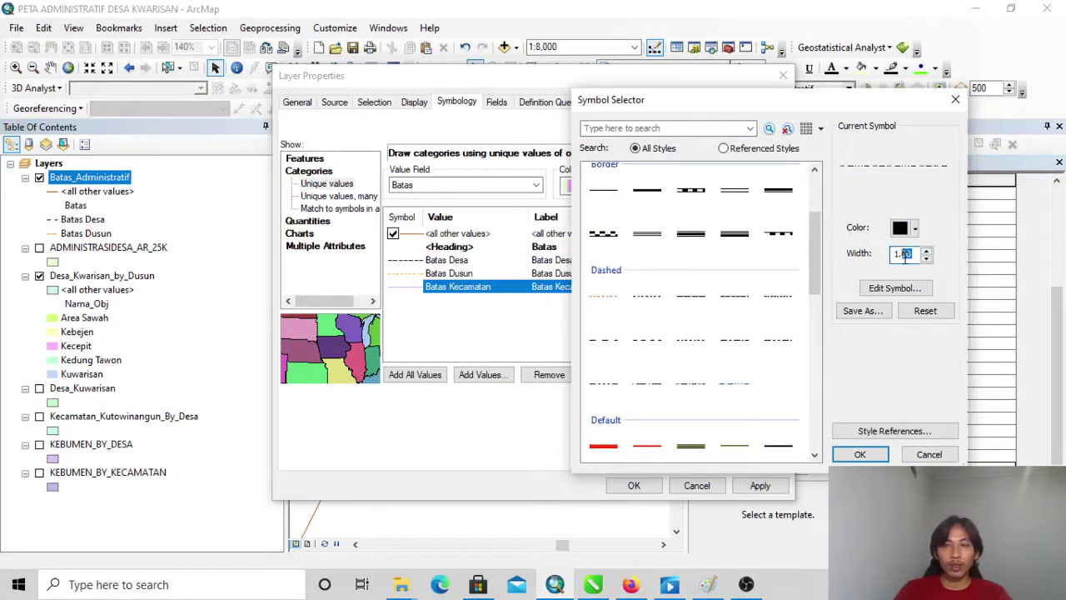
click(860, 454)
click(637, 487)
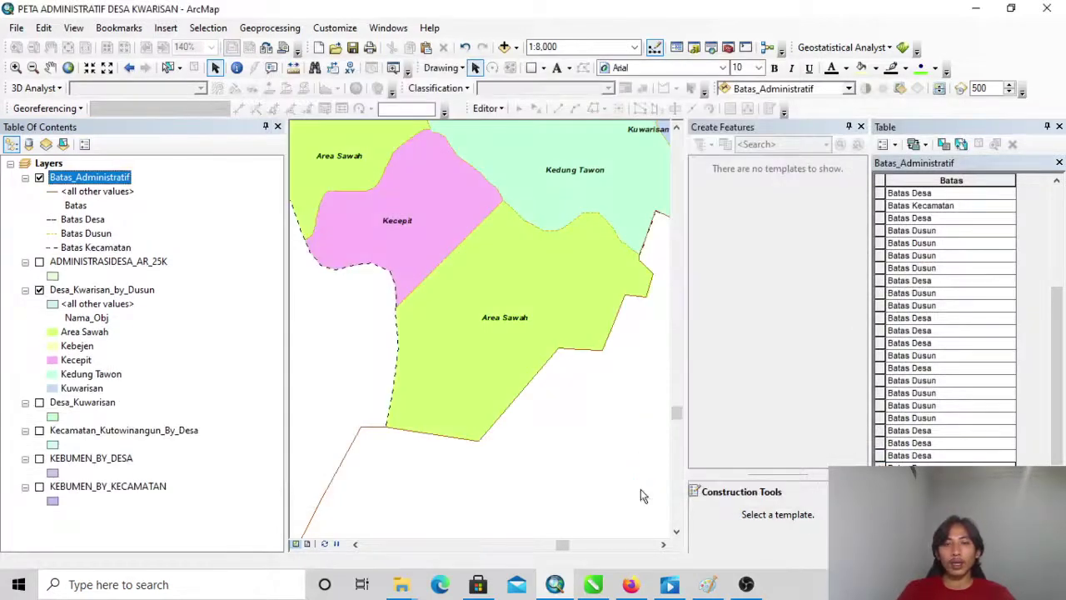
scroll(513, 438, down, 3)
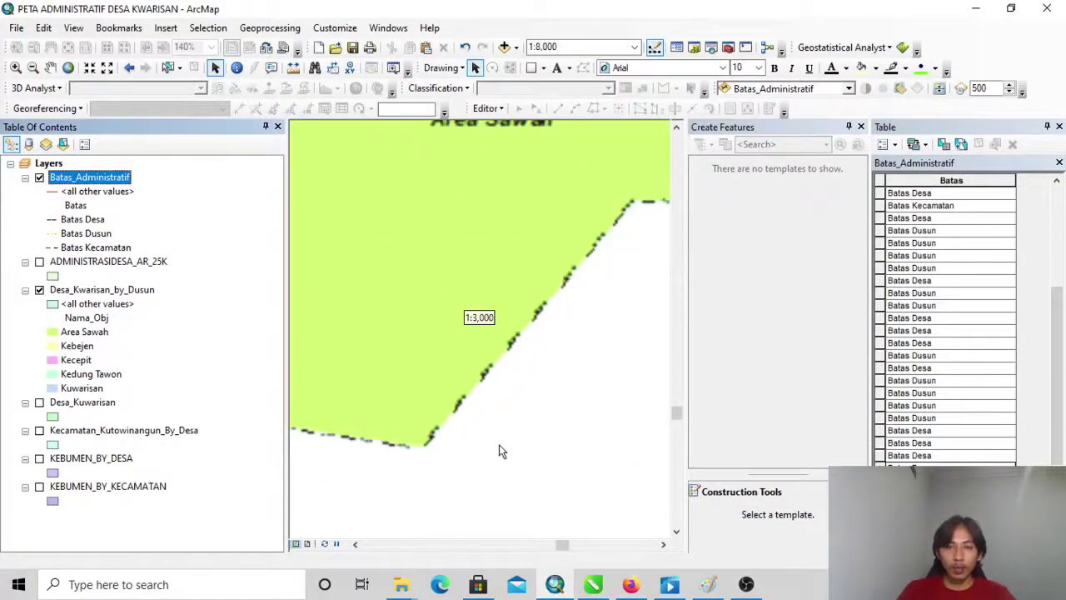
scroll(496, 438, up, 5)
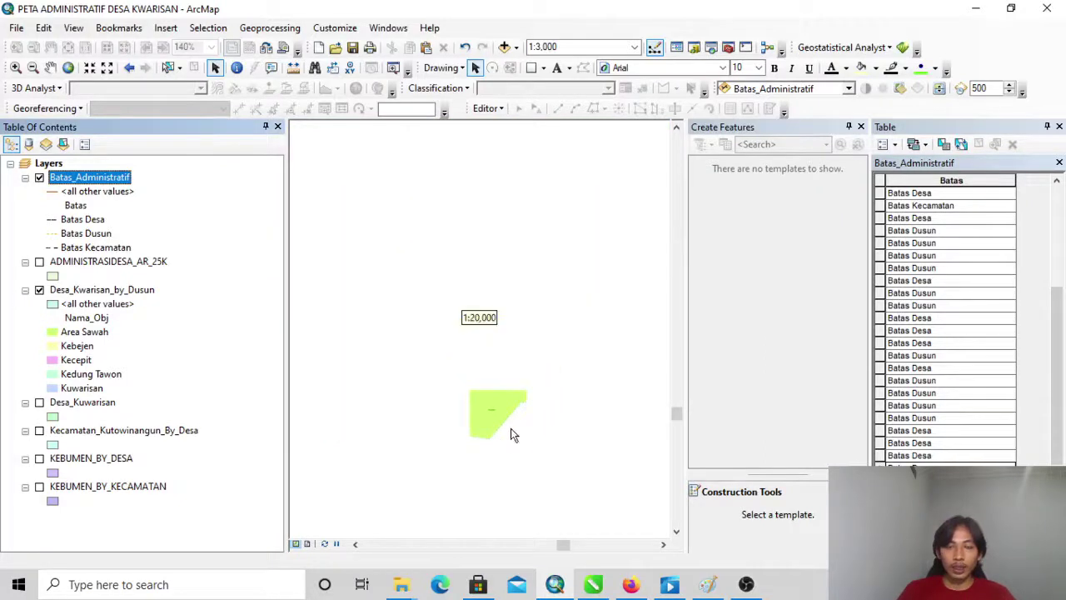
scroll(533, 257, up, 1)
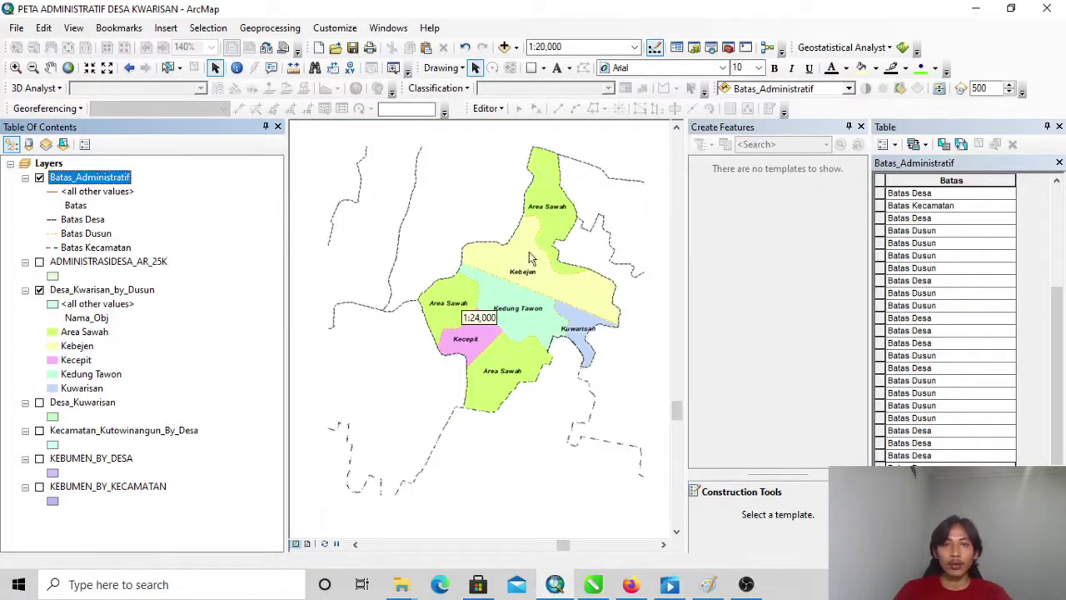
scroll(554, 146, down, 2)
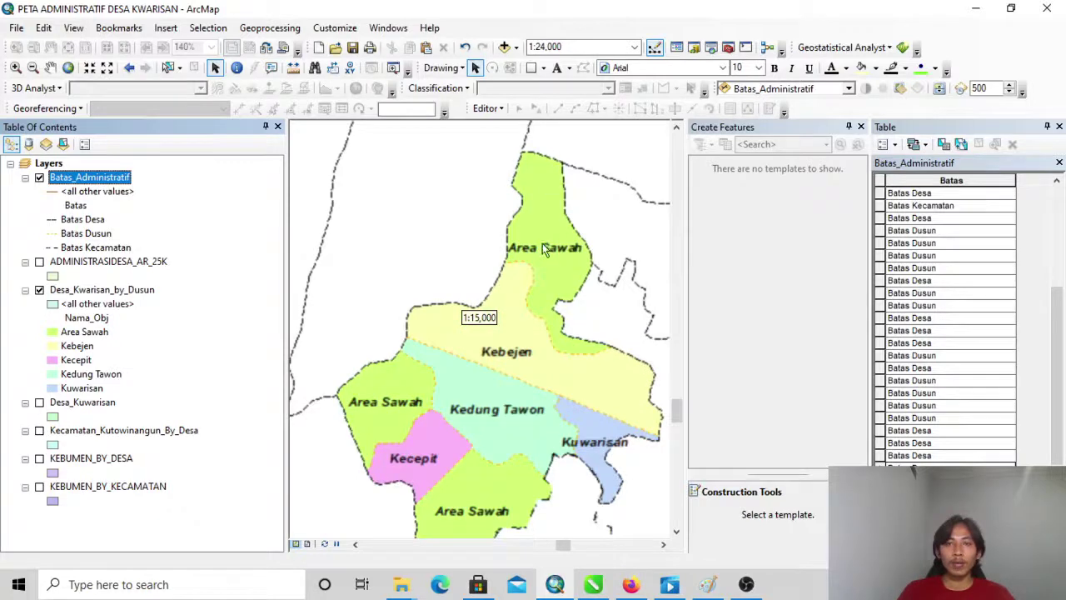
scroll(539, 262, up, 1)
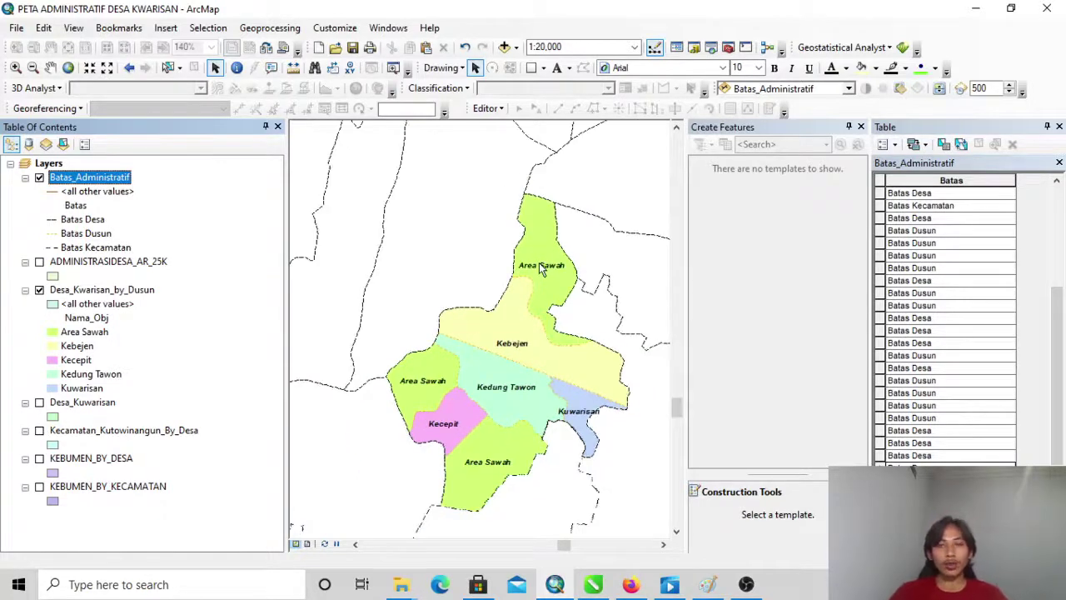